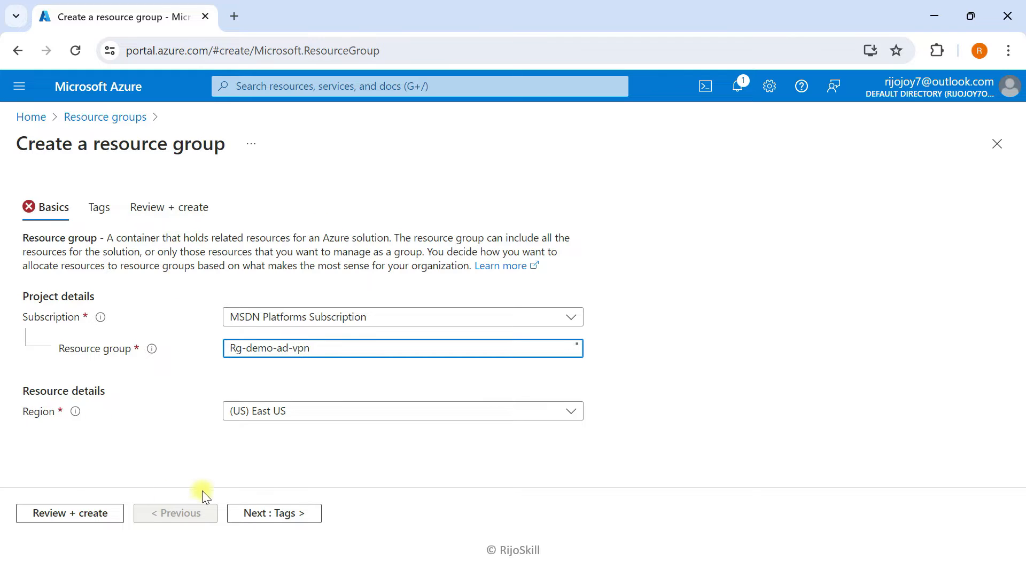
- Set the resource group's region to (Middle East) UAE North
left_click(248, 415)
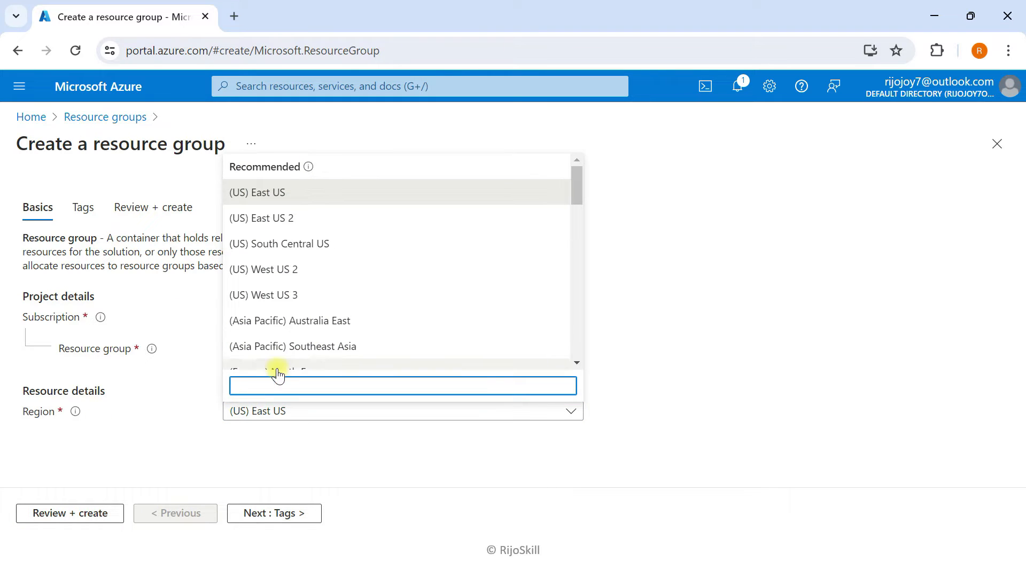
type("uae")
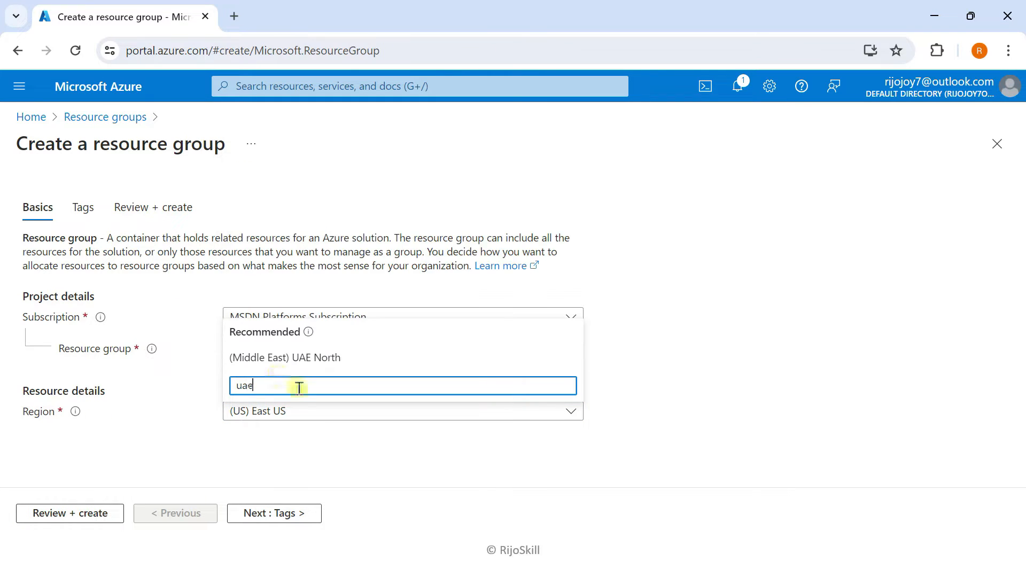
left_click(278, 359)
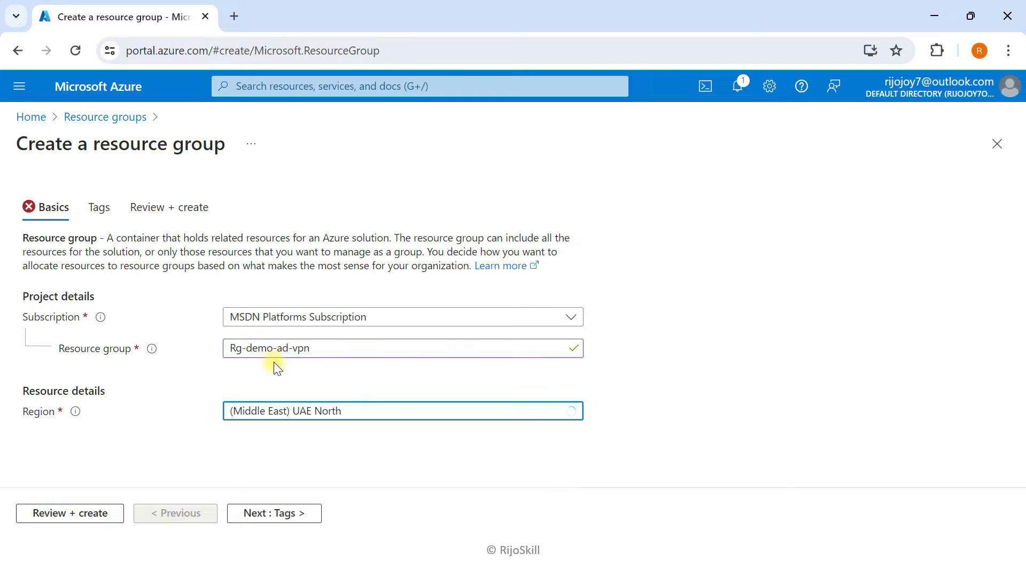
- Review and create resource group Rg-demo-ad-vpn, then dismiss the creation notification
left_click(266, 513)
left_click(318, 512)
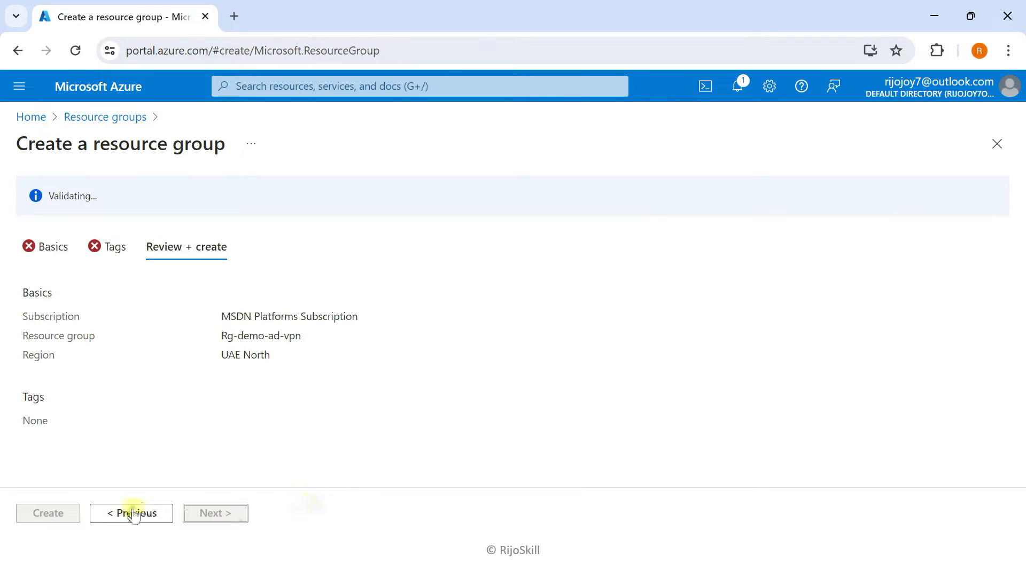
left_click(75, 519)
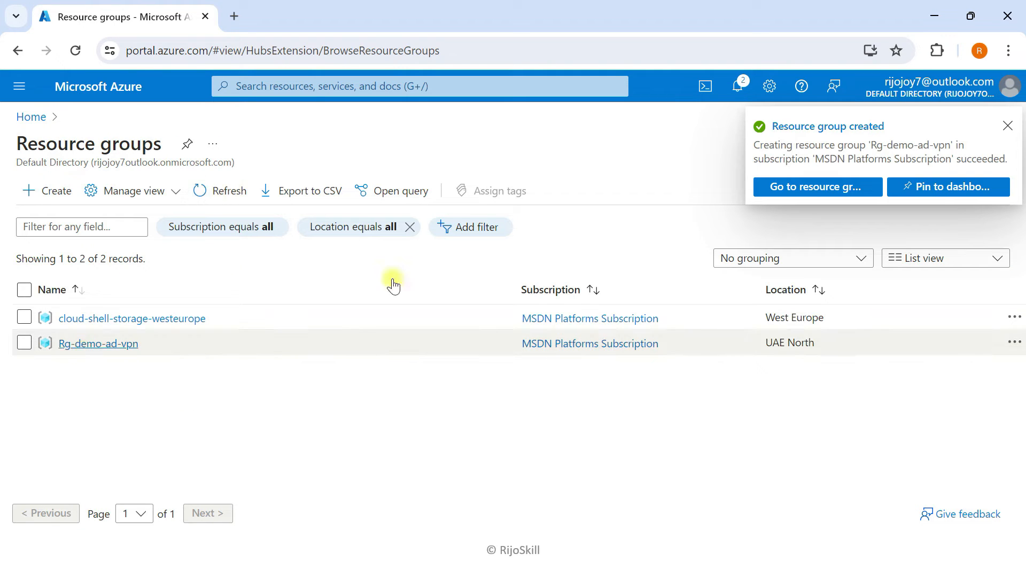
left_click(1007, 127)
- Find Virtual networks by searching 'virt' and begin a new virtual network
left_click(401, 87)
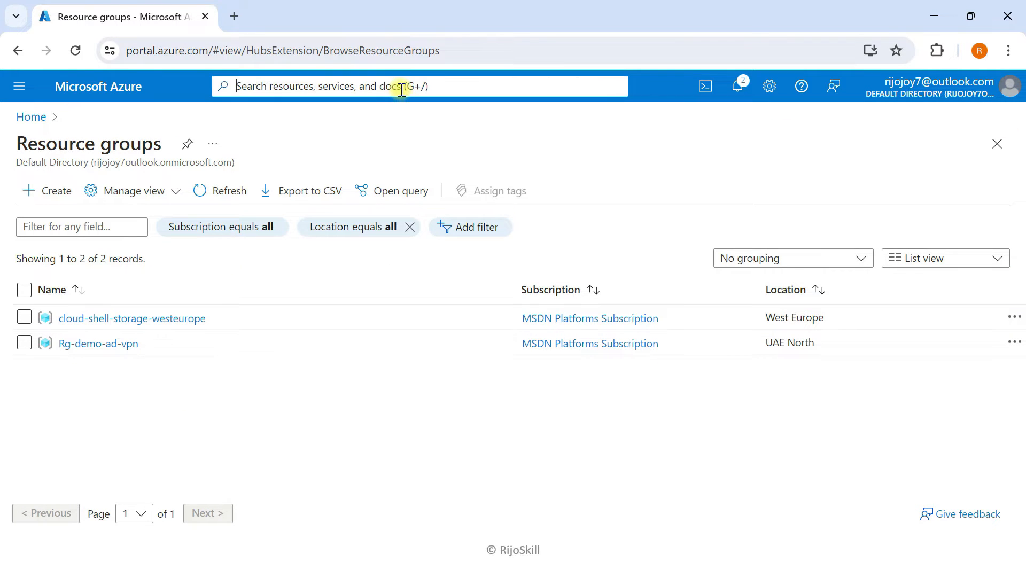
type("virtu")
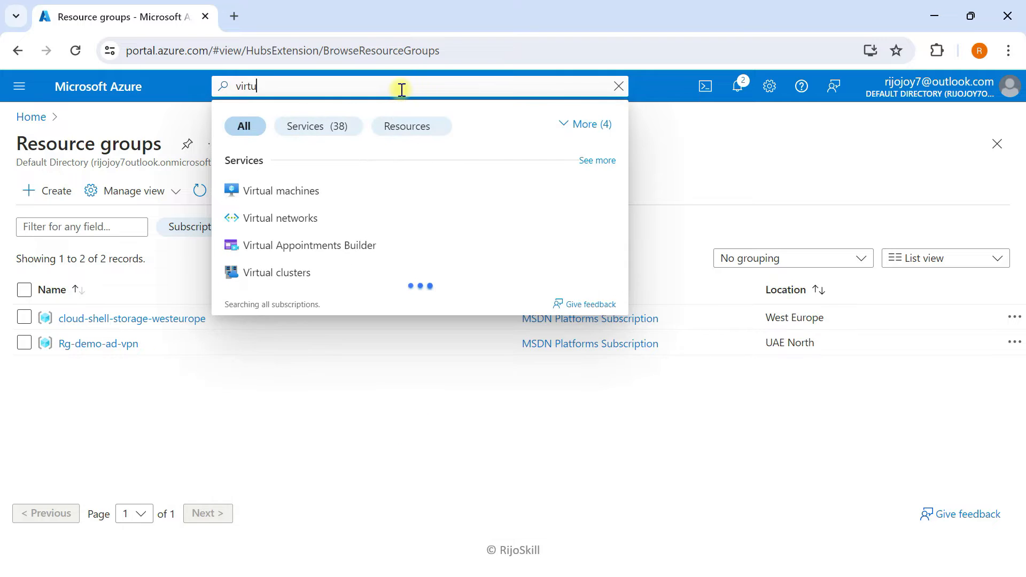
left_click(293, 218)
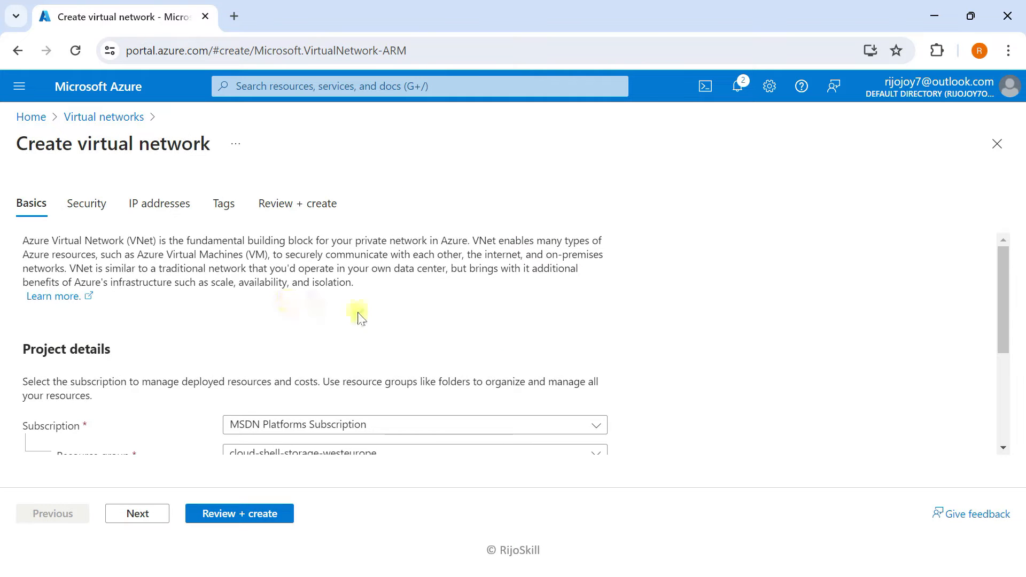
scroll(356, 316, "down", 1)
scroll(358, 320, "down", 1)
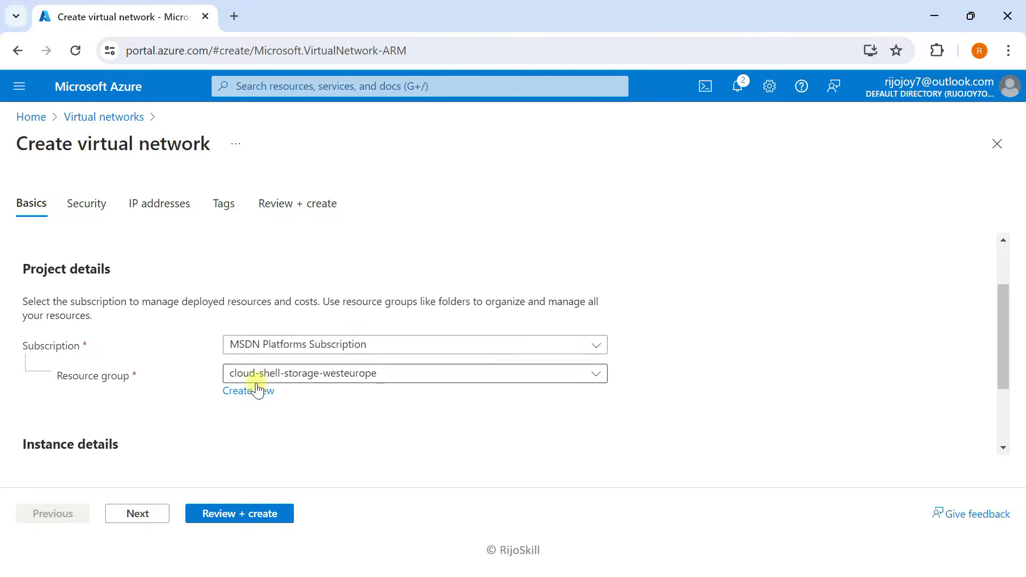
- Set the network's resource group to Rg-demo-ad-vpn and name it Vnet-ad-vpn
left_click(301, 380)
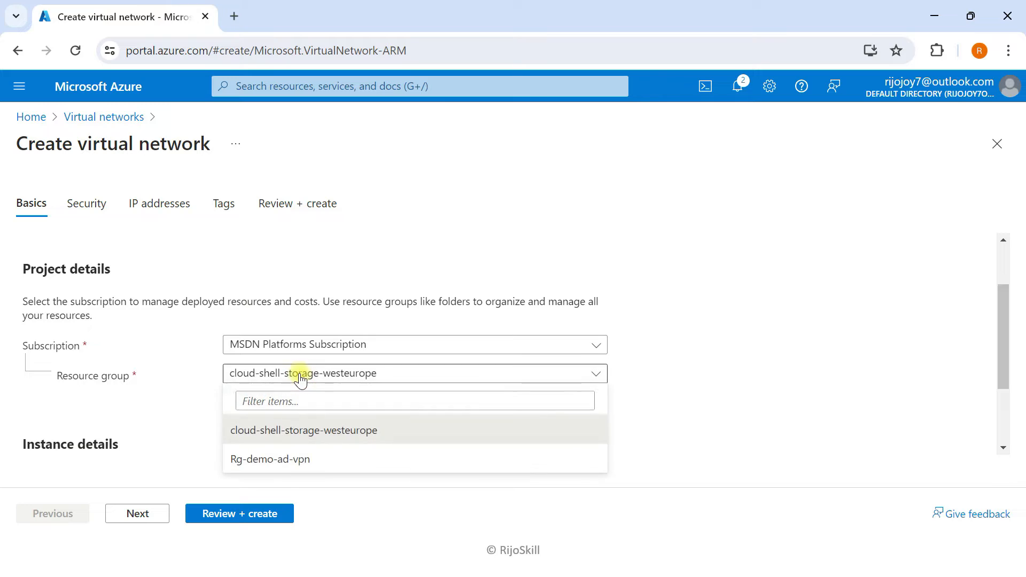
left_click(276, 460)
scroll(166, 394, "down", 3)
left_click(269, 372)
type("Vnet")
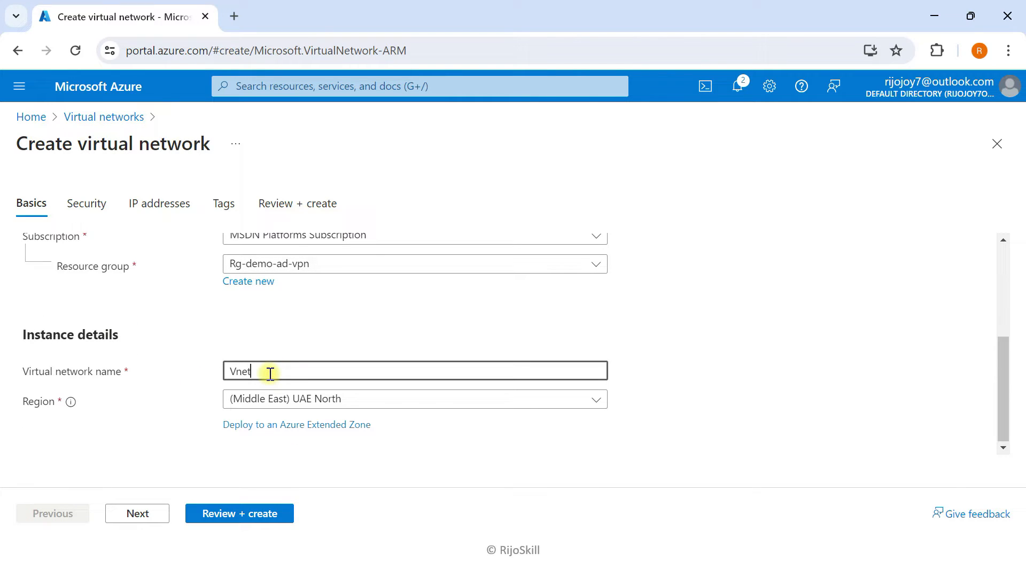
type("-ad-v")
left_click(140, 513)
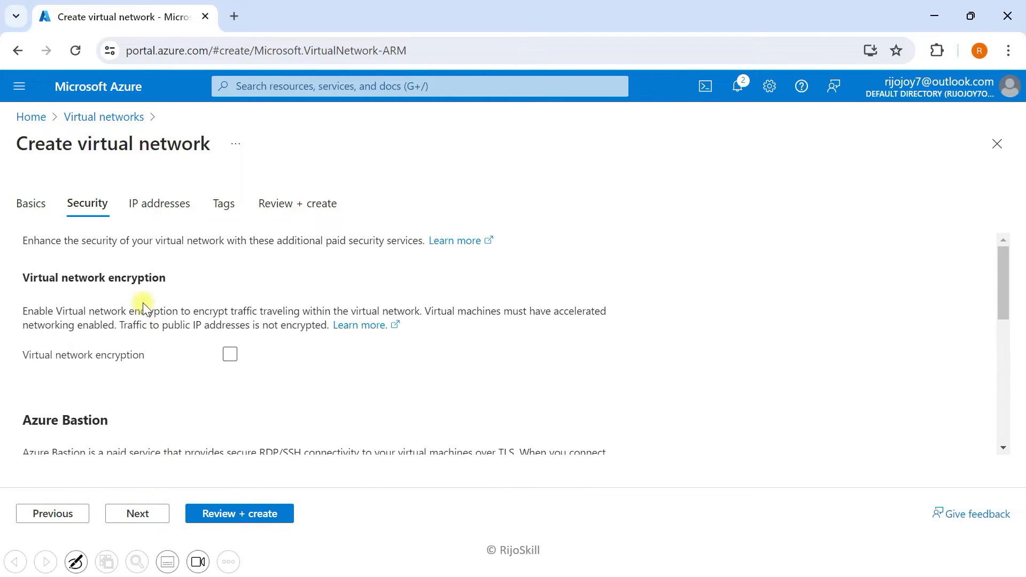
scroll(143, 309, "down", 3)
- Change the address space to 10.10.0.0/16 and delete the default subnet
left_click(137, 513)
scroll(168, 320, "down", 2)
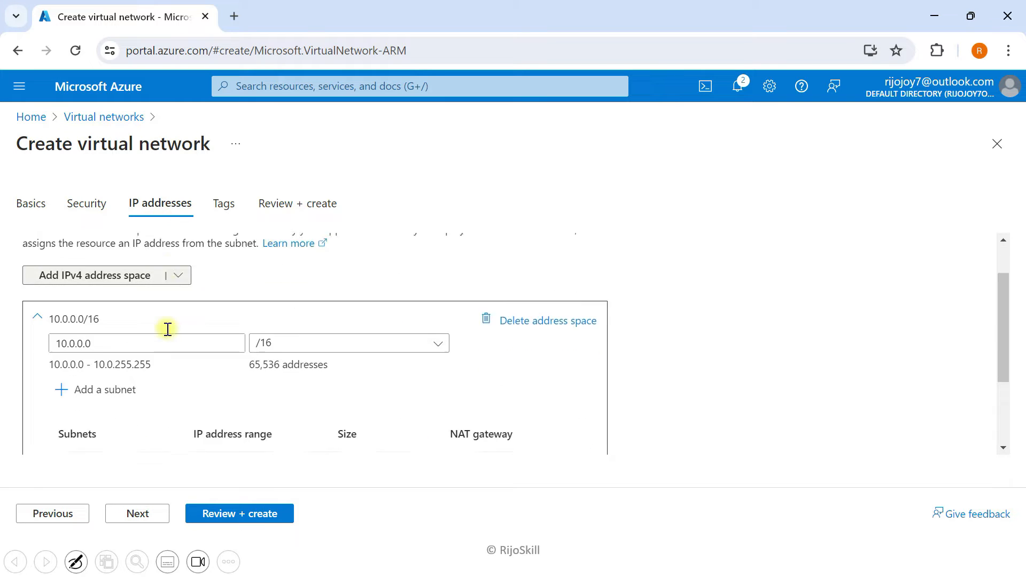
left_click(75, 318)
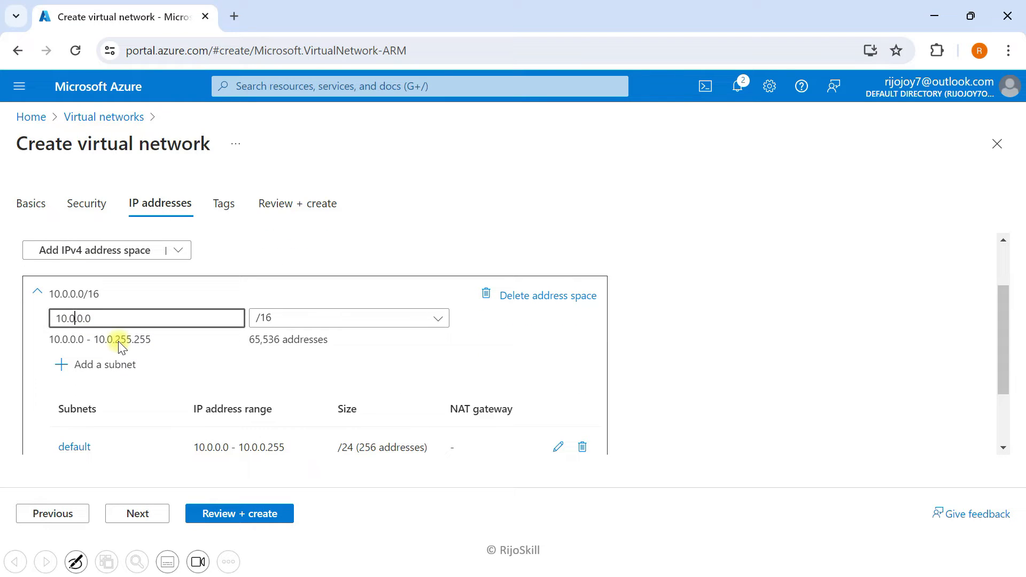
key("BackSpace")
type("10.")
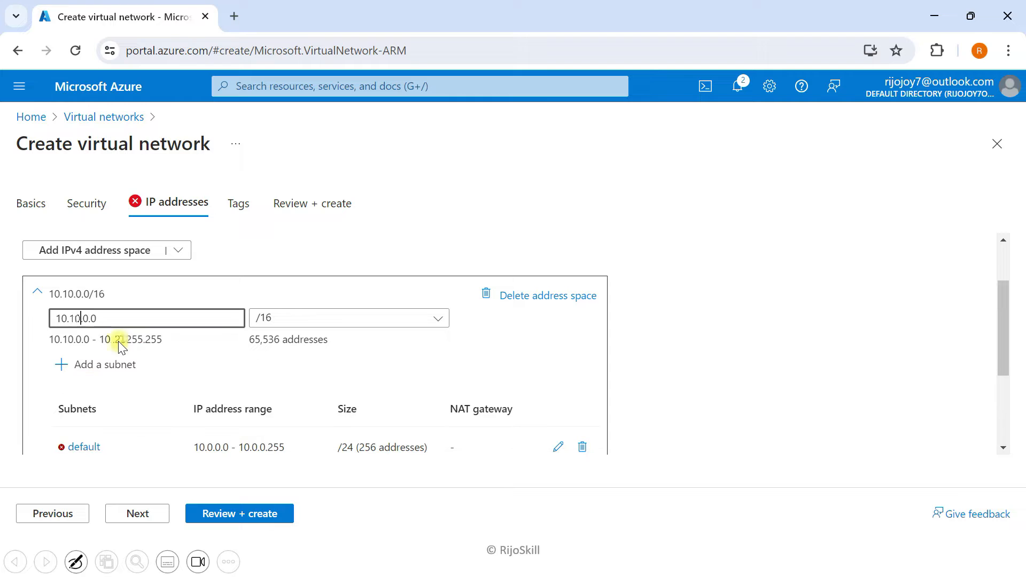
left_click(582, 446)
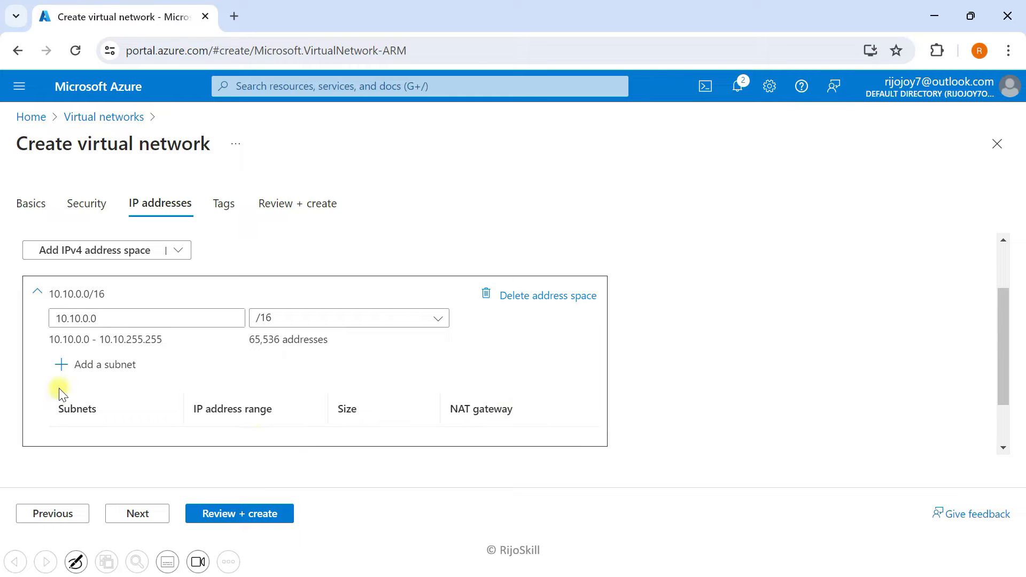
left_click(107, 364)
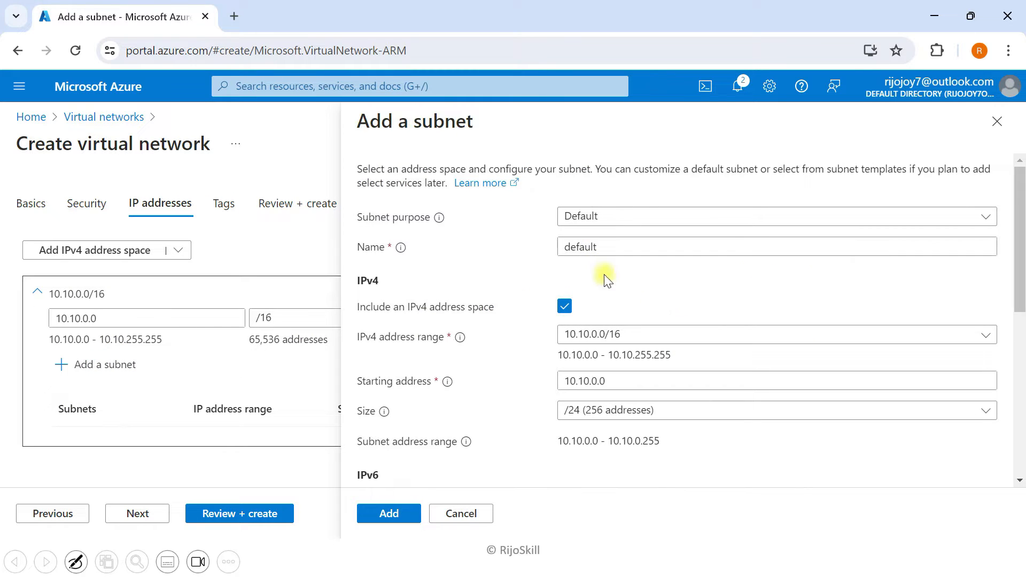
- Add a Virtual Network Gateway subnet, GatewaySubnet, covering 10.10.1.0 - 10.10.1.31 (/27)
left_click(616, 220)
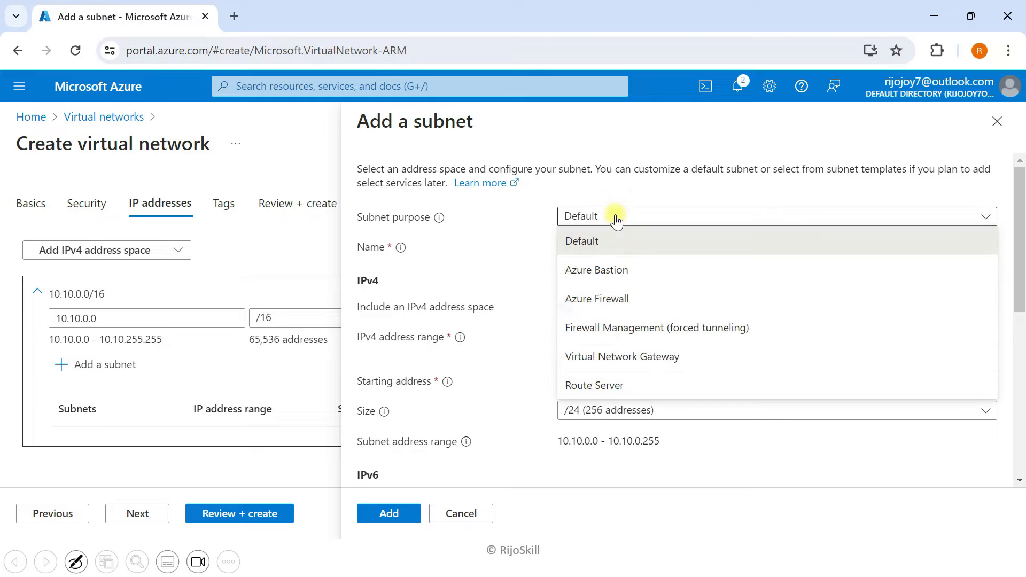
left_click(622, 357)
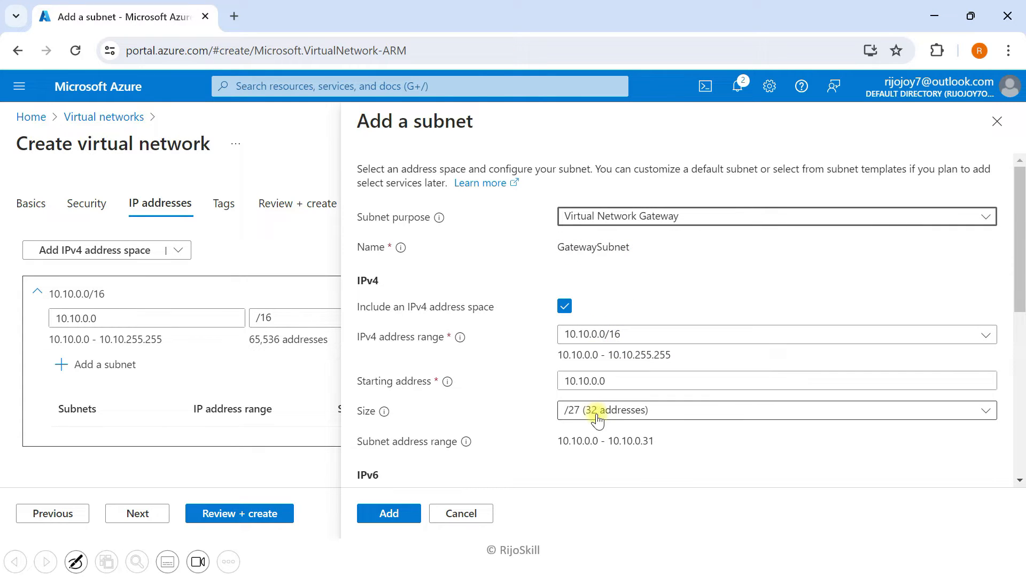
left_click(596, 381)
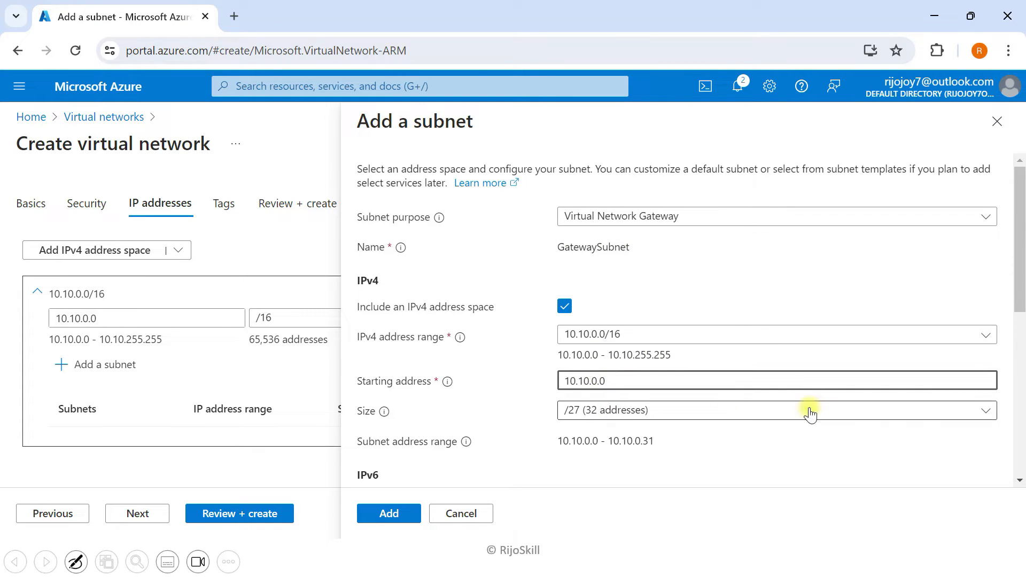
key("BackSpace")
type("1")
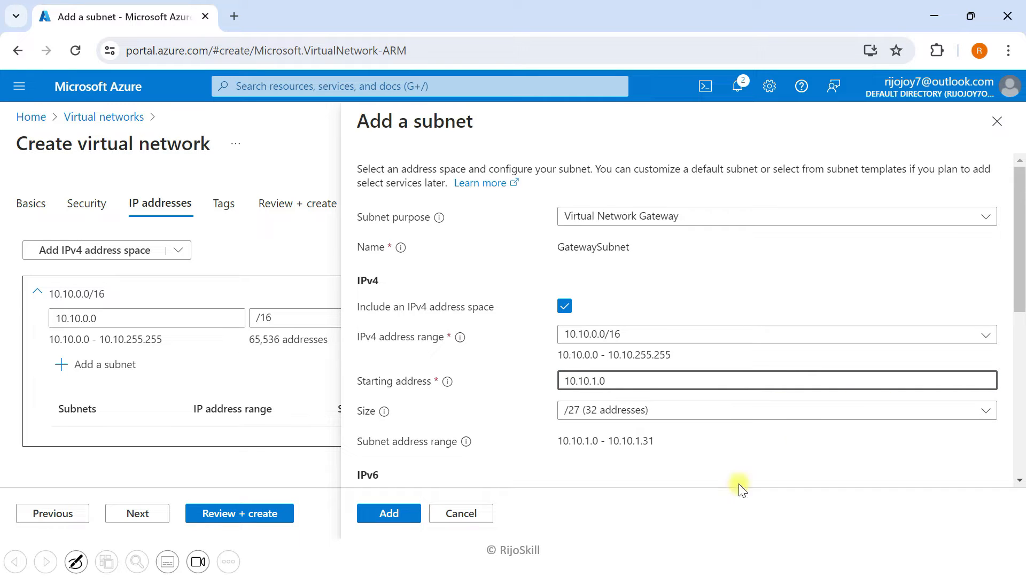
left_click(387, 526)
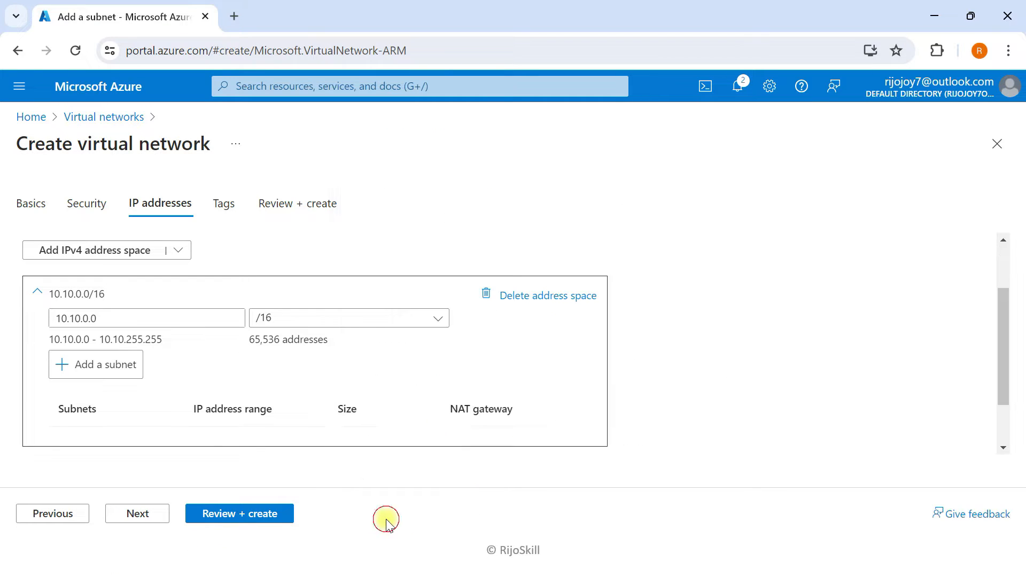
left_click(92, 374)
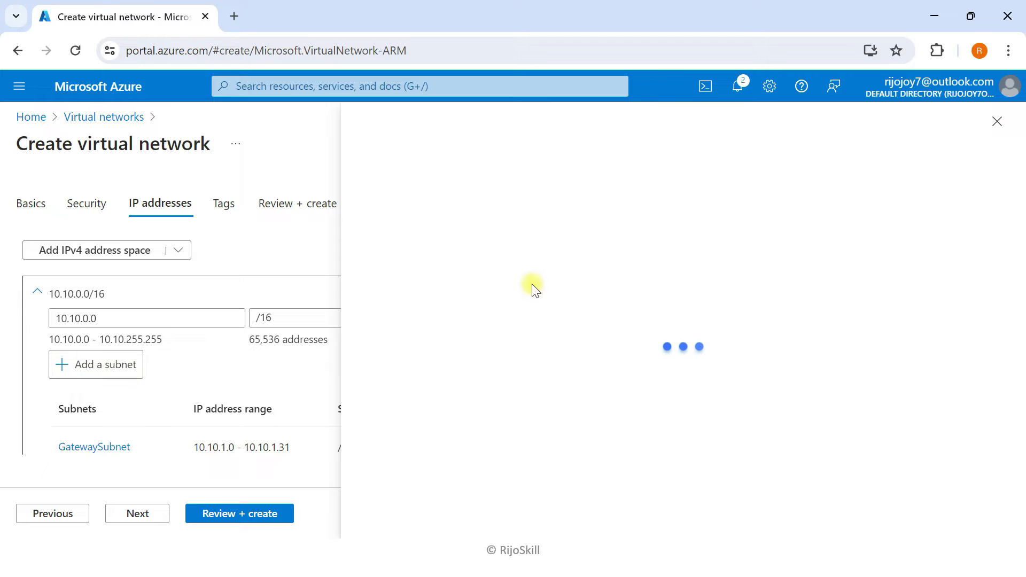
- Add subnet sn-vm-01 with the address range 10.10.0.0/24
left_click(607, 247)
key("ctrl+a")
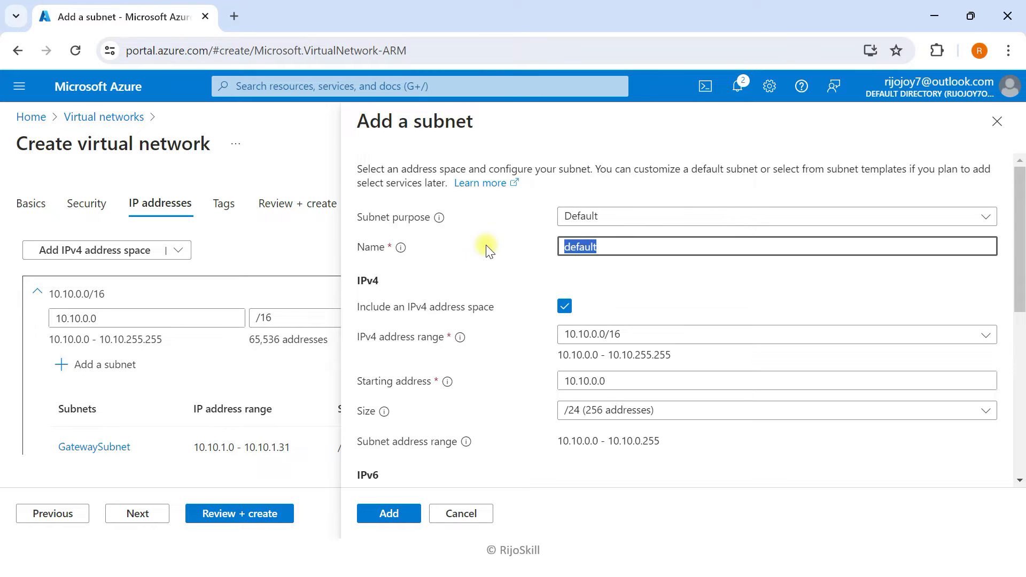
key("BackSpace")
type("sn-")
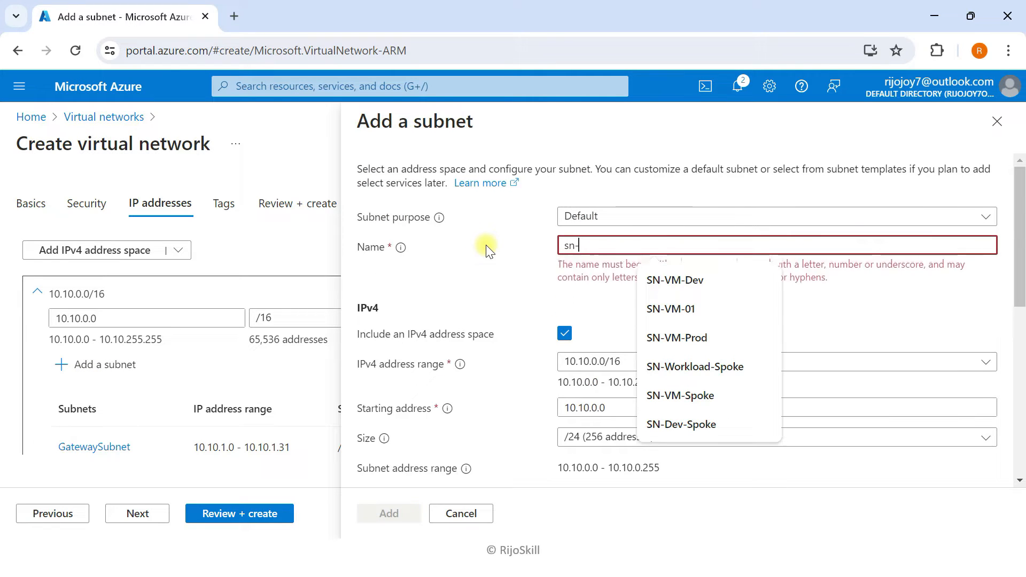
type("vm-01")
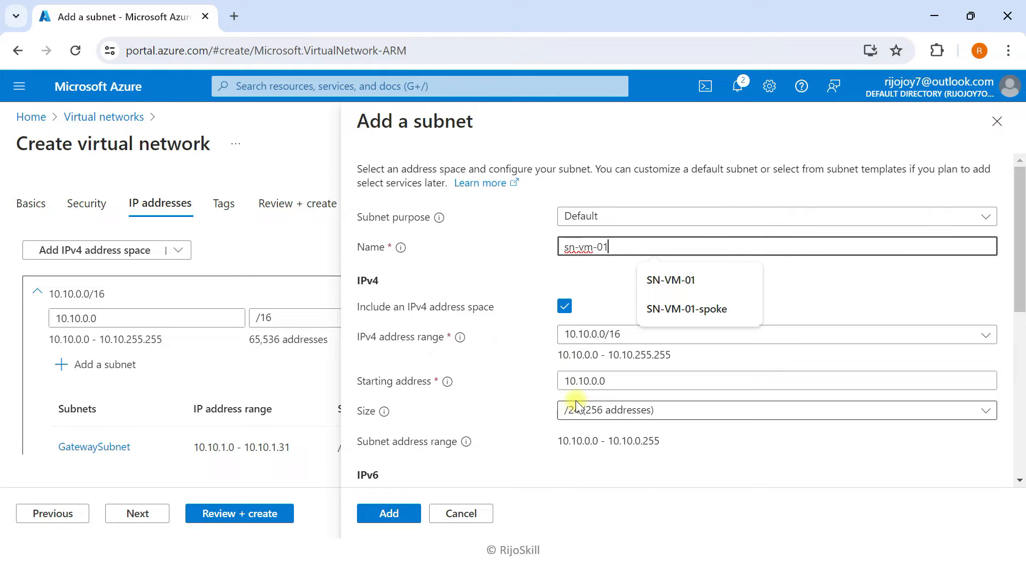
left_click(598, 381)
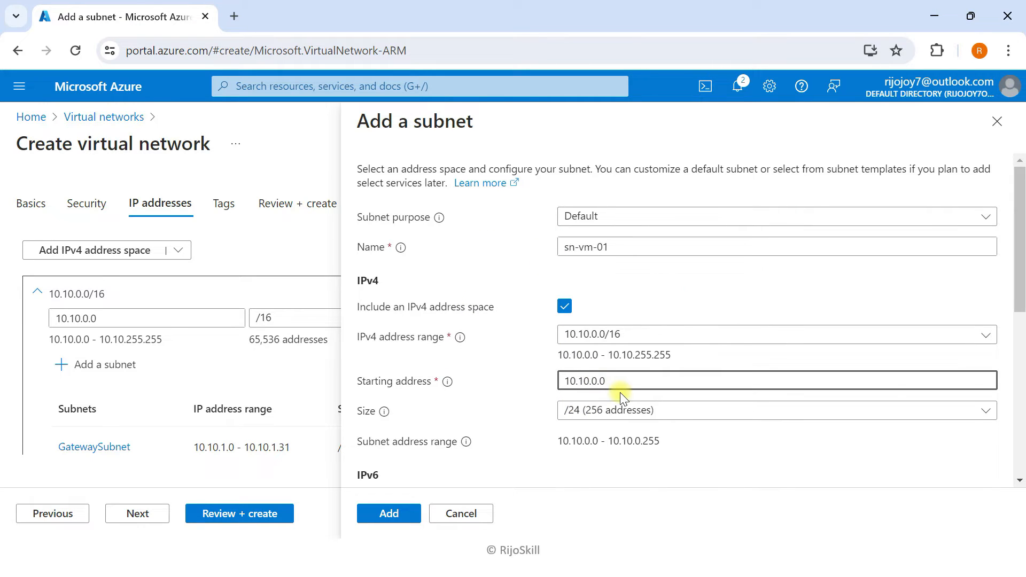
left_click(390, 513)
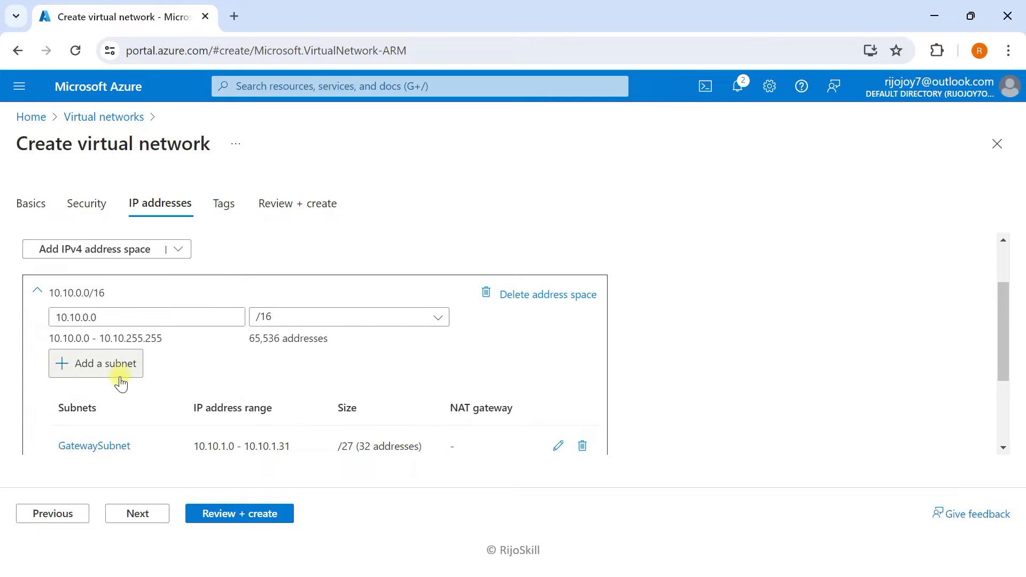
scroll(107, 382, "down", 3)
scroll(138, 390, "up", 3)
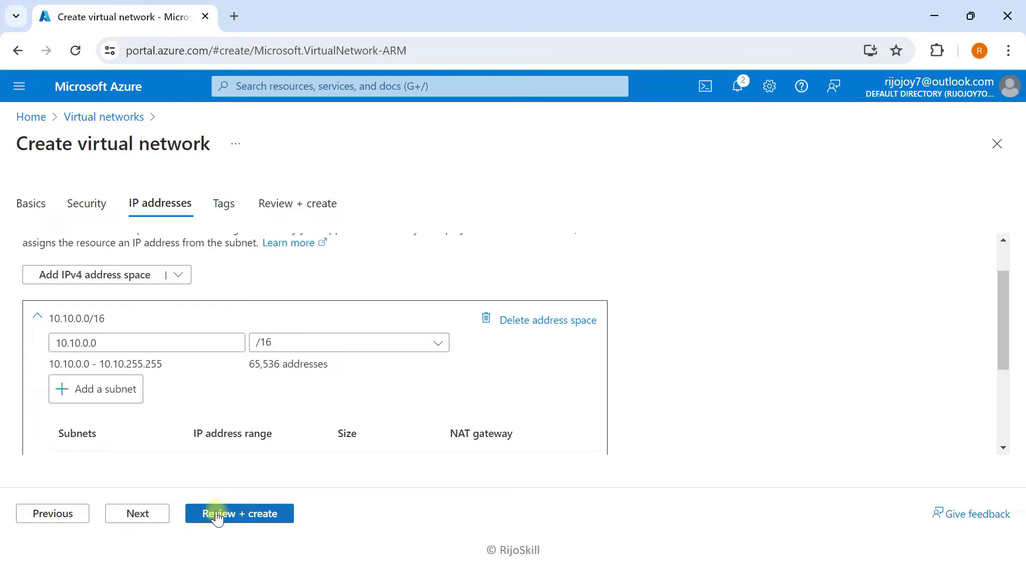
- Validate and create virtual network Vnet-ad-vpn in Rg-demo-ad-vpn, UAE North
left_click(156, 520)
left_click(248, 514)
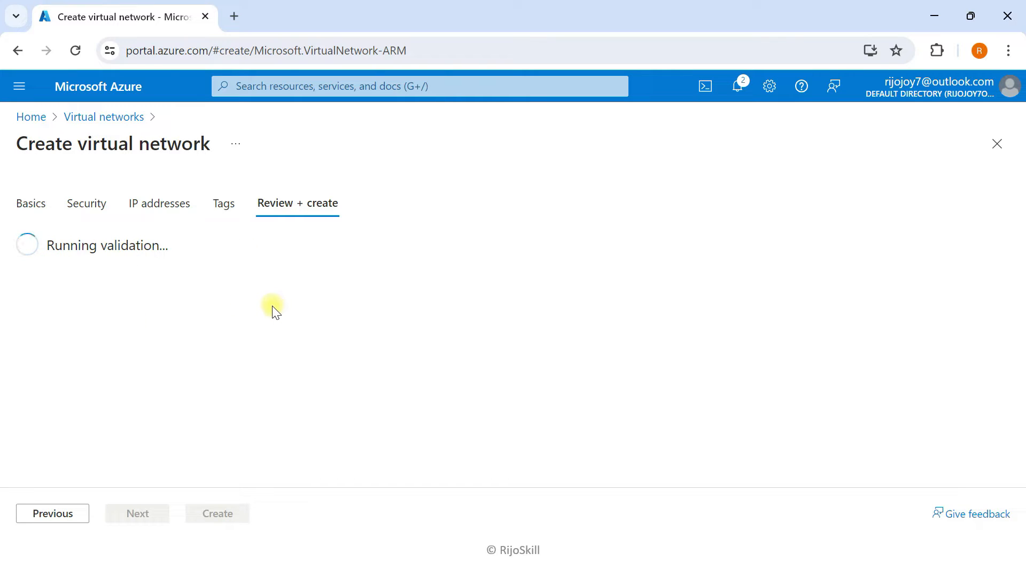
left_click(227, 518)
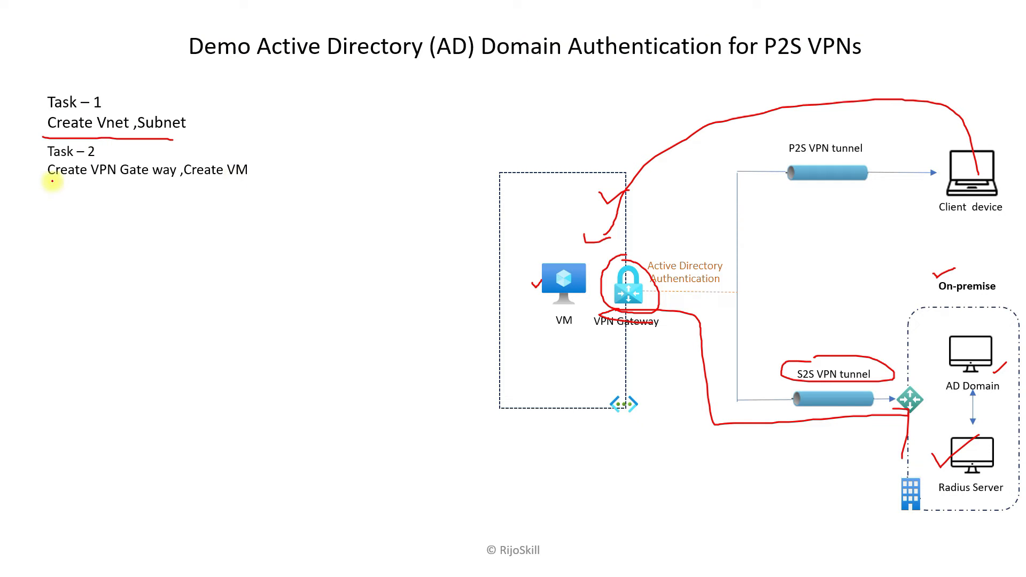
- Underline 'Create VPN Gate way' on the slide and tick the diagram's VM icon
left_click_drag(49, 180, 253, 182)
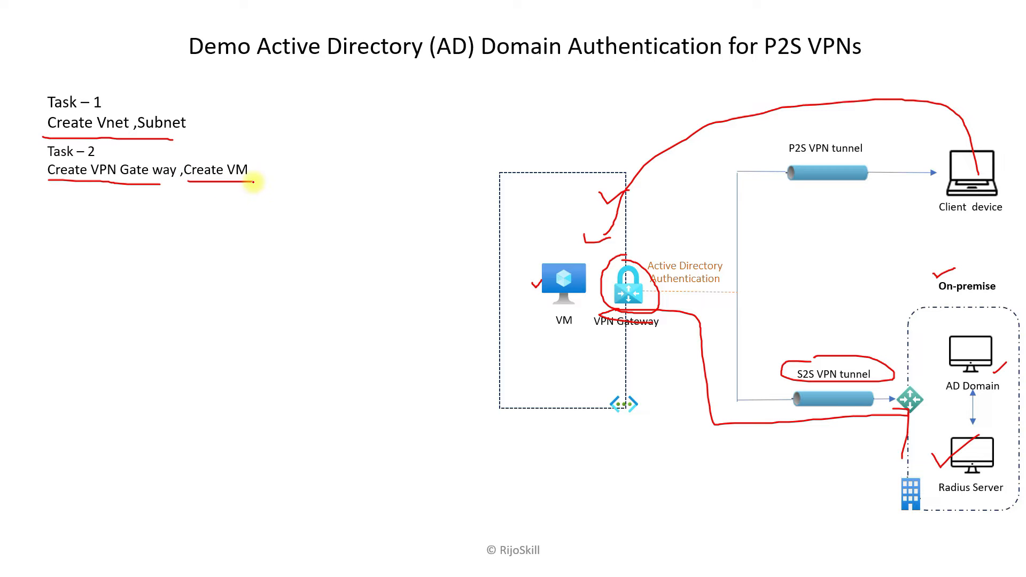
left_click_drag(561, 289, 576, 267)
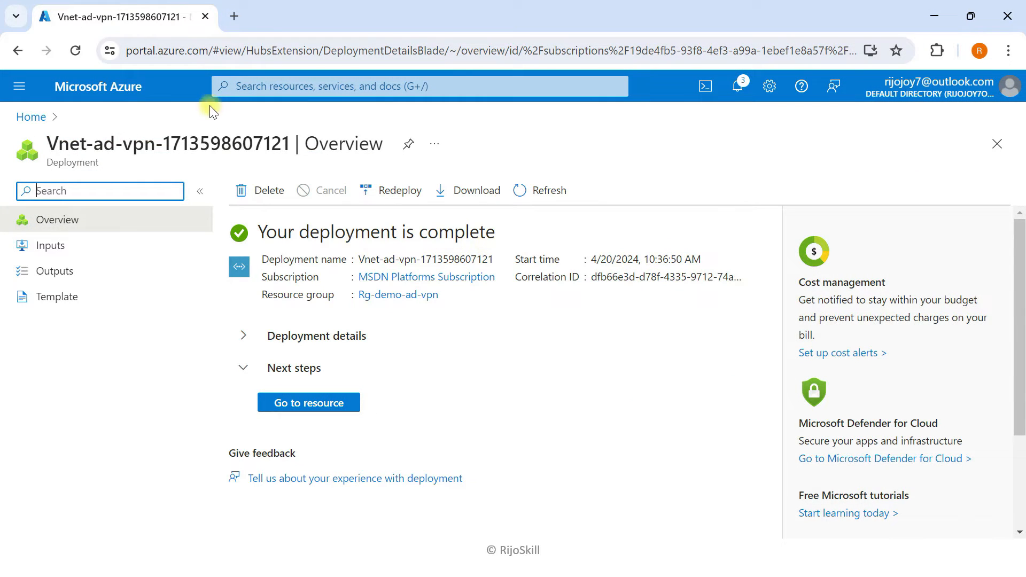
- Start a new virtual network gateway named GW-ad
left_click(127, 88)
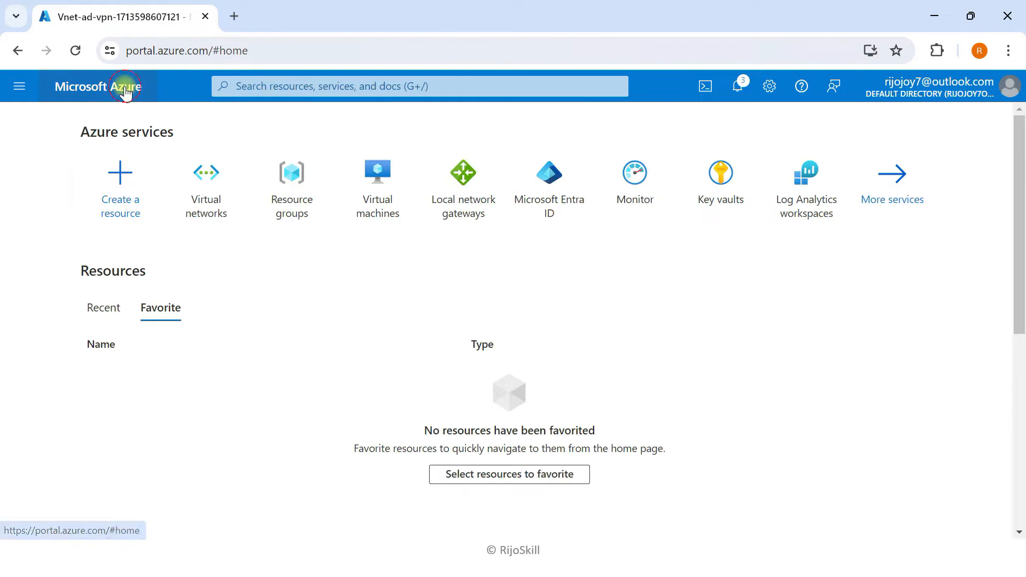
left_click(318, 88)
type("virt")
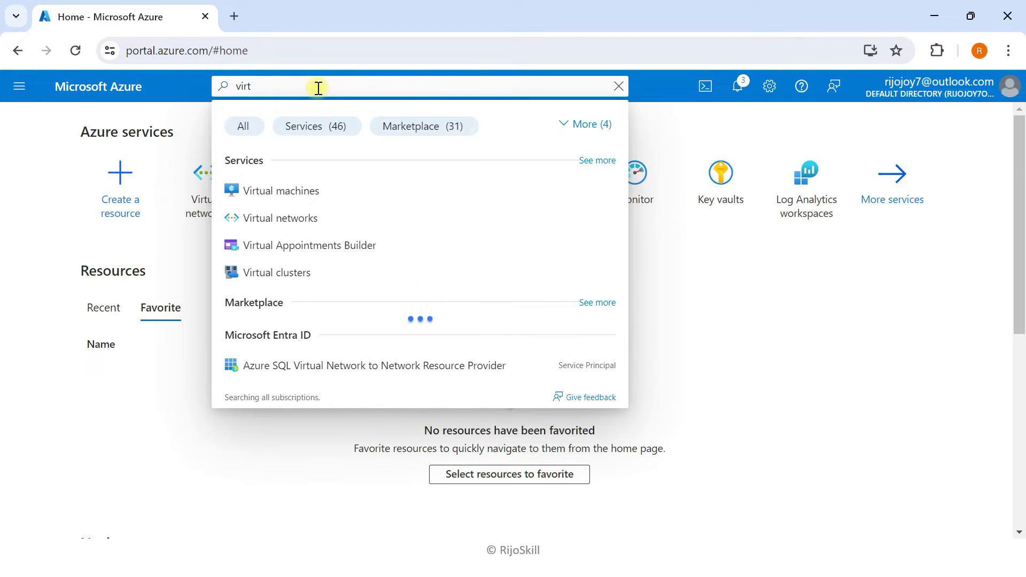
left_click(338, 386)
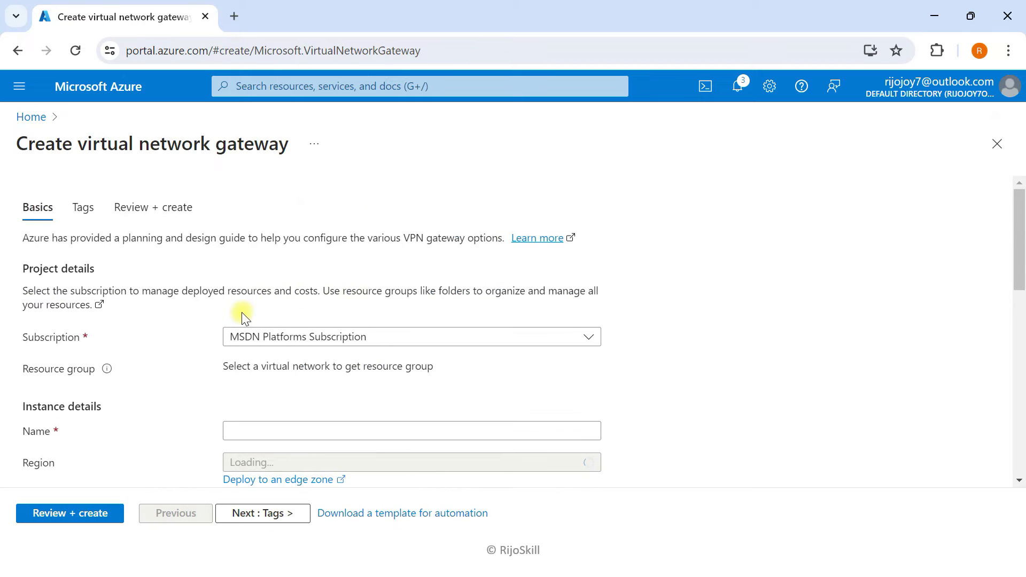
scroll(242, 312, "down", 3)
left_click(254, 273)
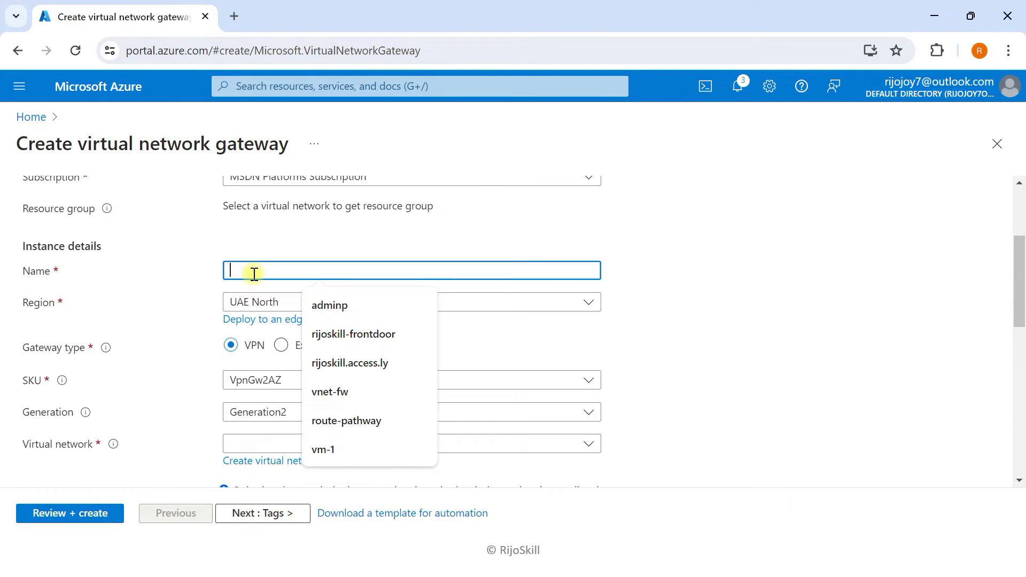
type("GW-ad")
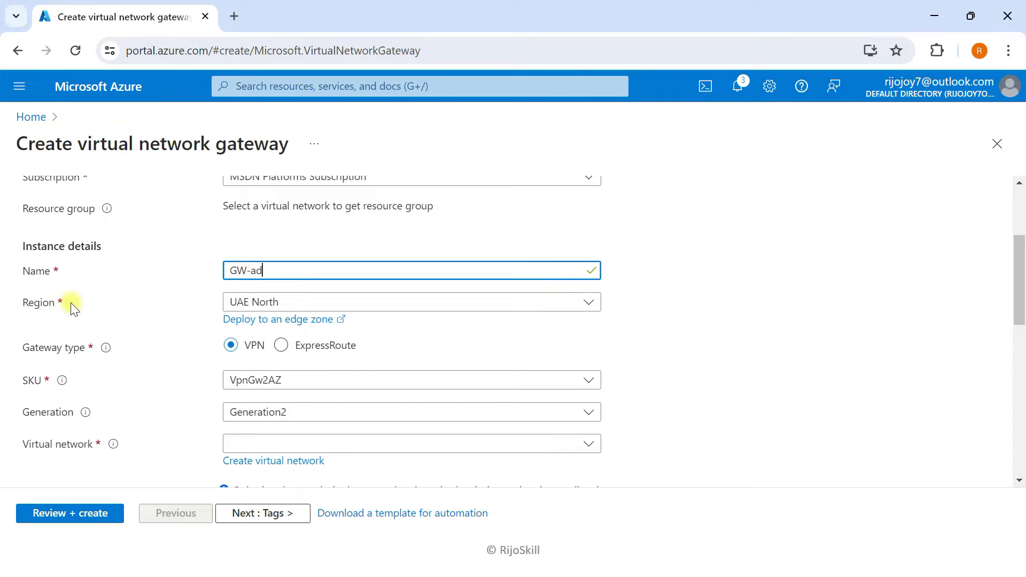
- Choose SKU VpnGw1 and attach the gateway to Vnet-ad-vpn
scroll(240, 321, "down", 2)
left_click(260, 313)
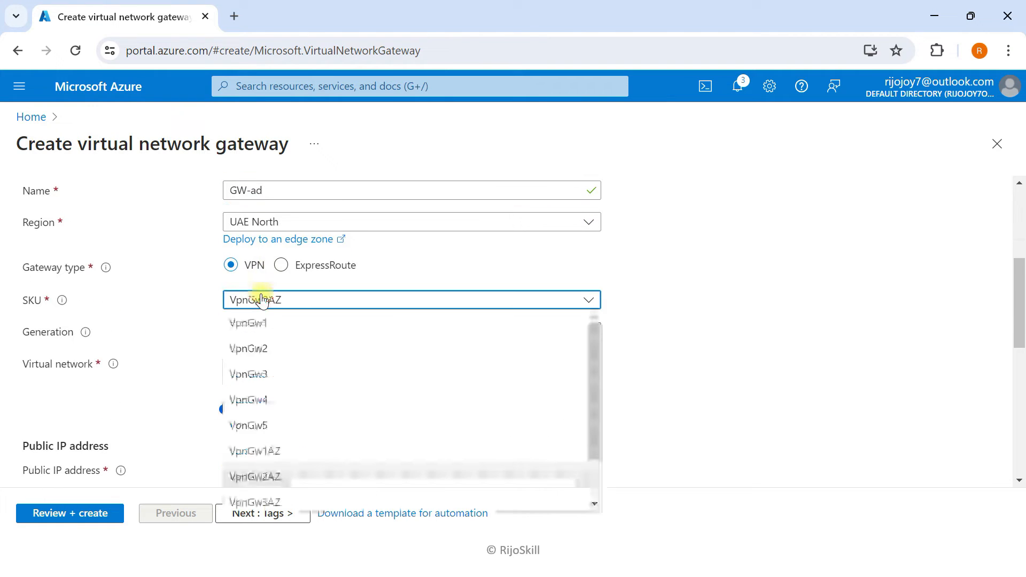
left_click(255, 323)
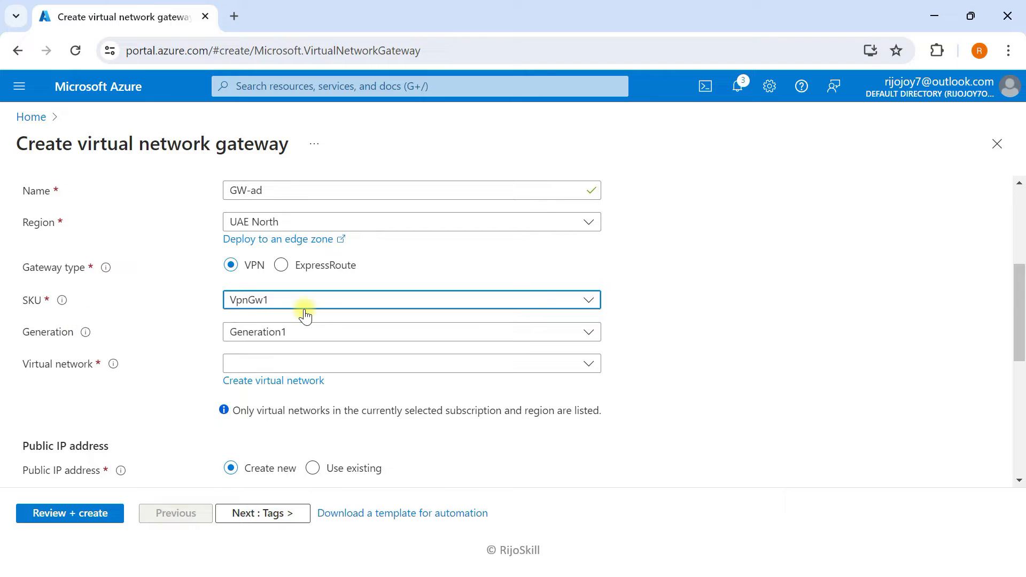
scroll(203, 310, "down", 2)
left_click(292, 286)
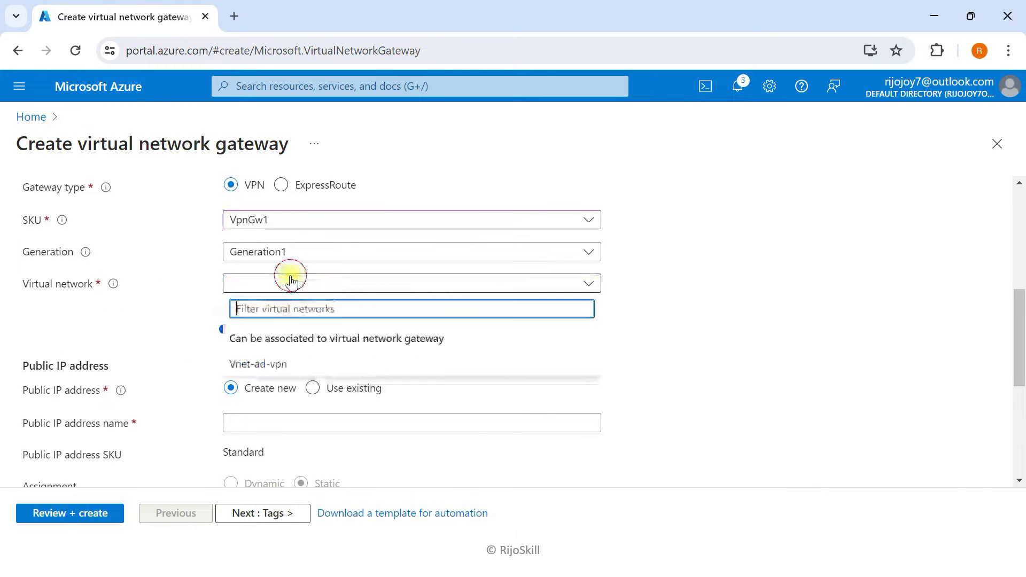
left_click(269, 366)
- Create new public IP PIP-GW for the gateway and disable active-active mode
scroll(262, 356, "down", 2)
scroll(338, 360, "down", 2)
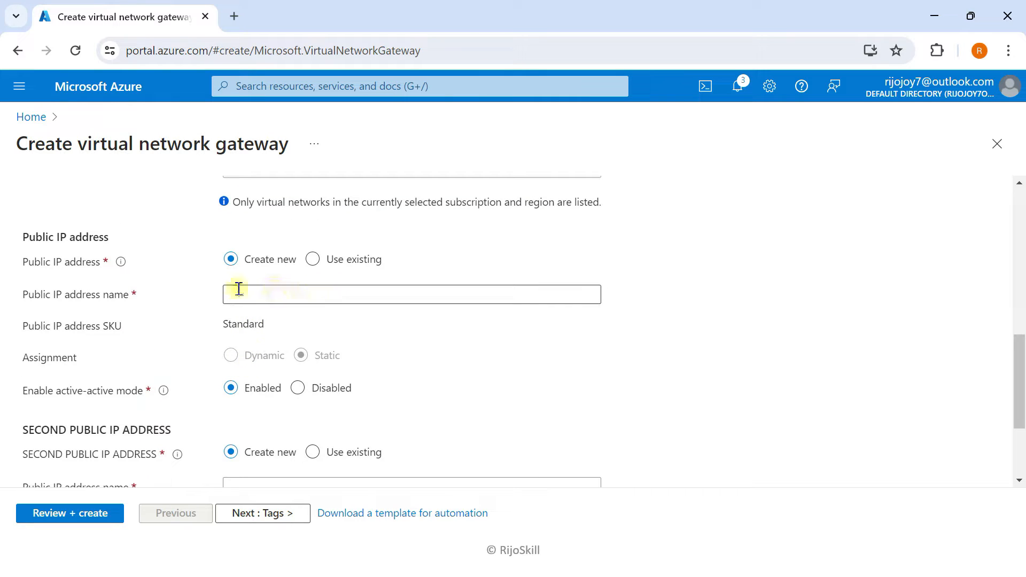
left_click(288, 293)
type("P")
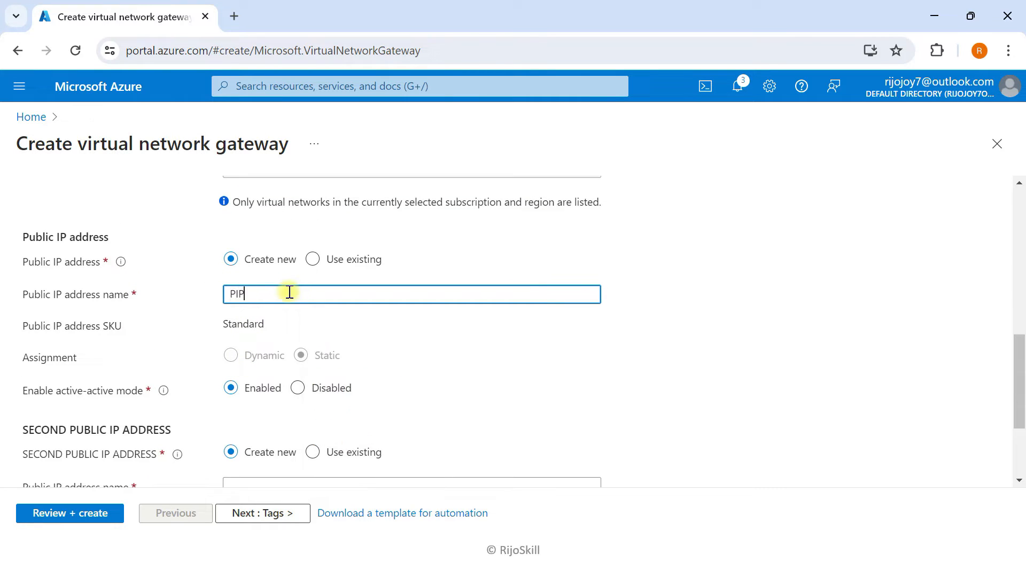
type("lP-GW")
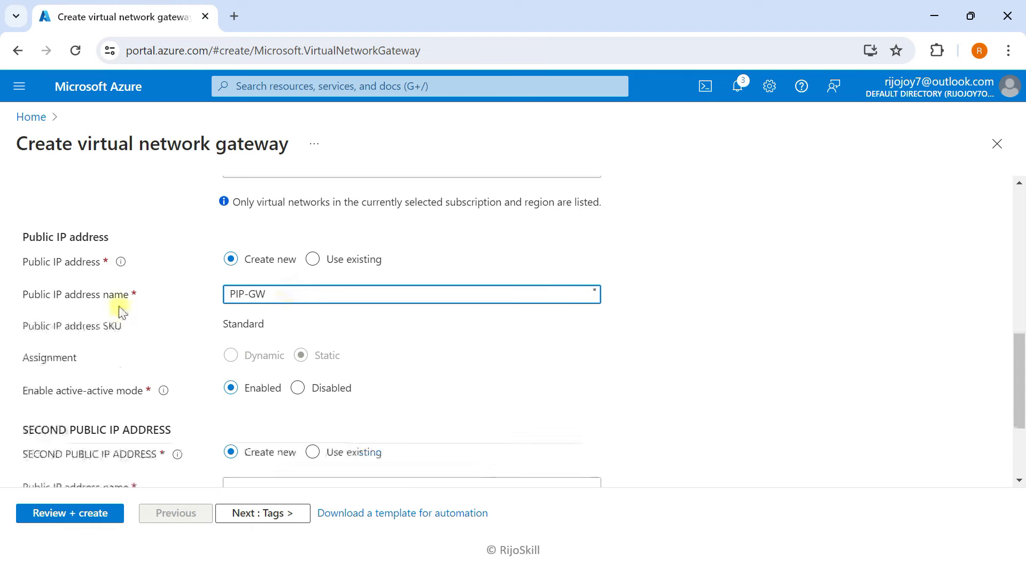
scroll(134, 303, "down", 3)
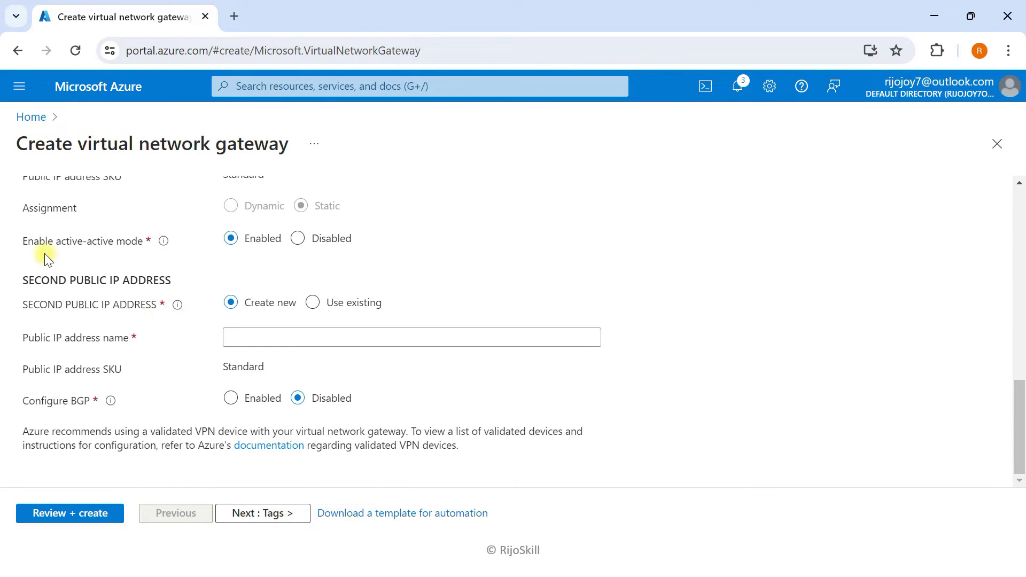
left_click(300, 240)
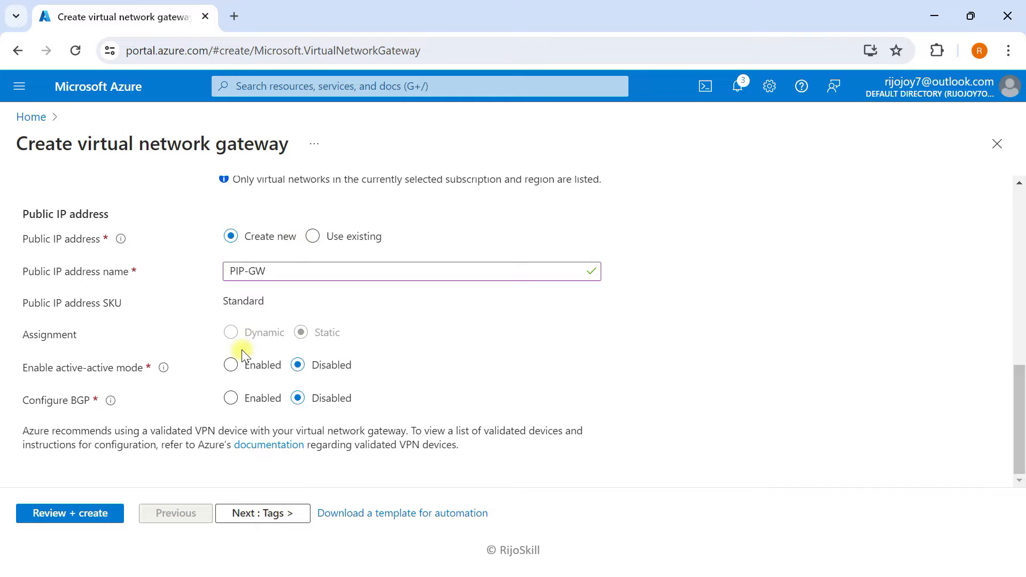
left_click(250, 514)
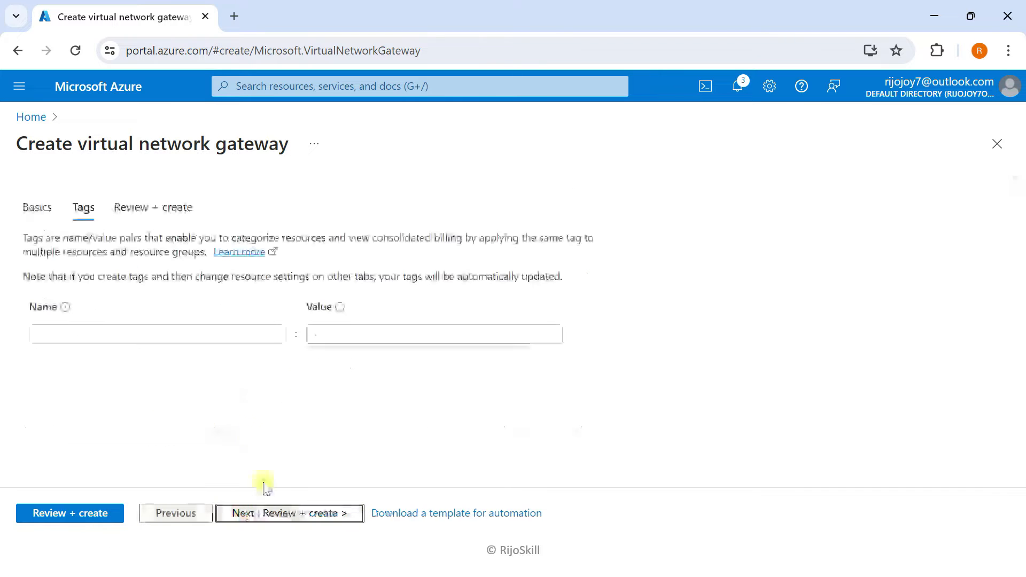
- Validate and create gateway GW-ad, then go back to the Azure home page
left_click(297, 513)
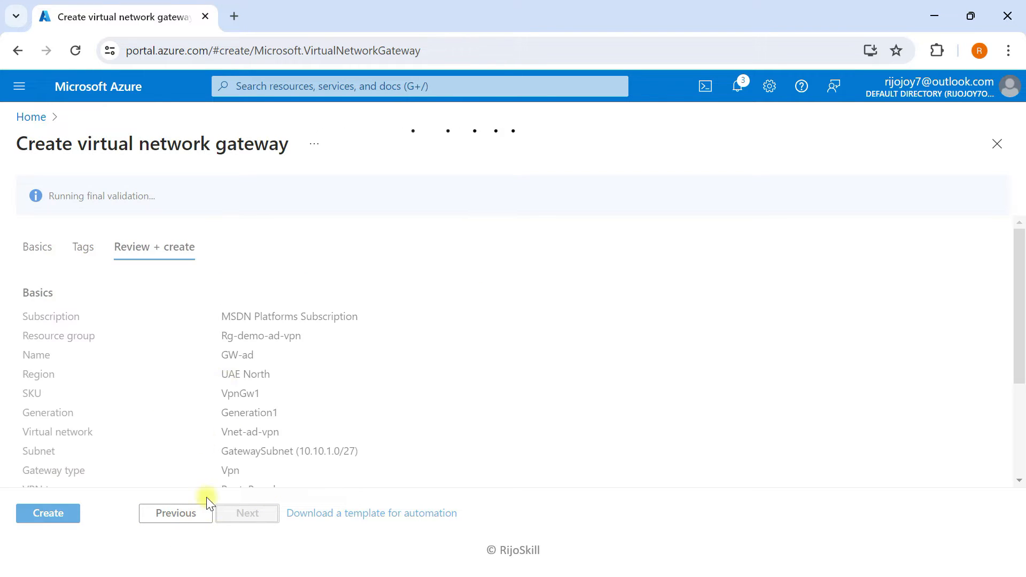
left_click(69, 518)
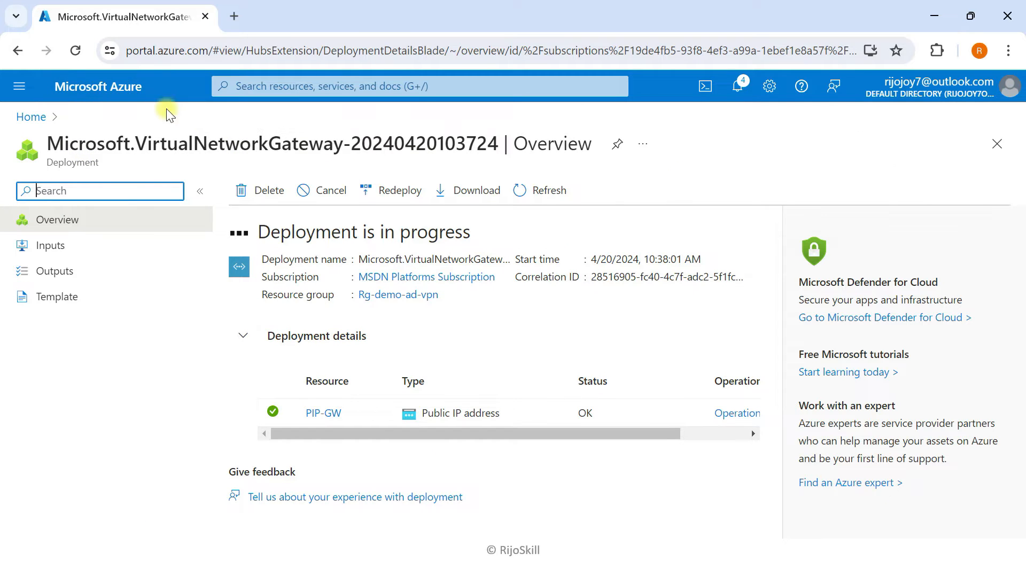
left_click(132, 100)
- Start a new Azure virtual machine VM-01 in resource group Rg-demo-ad-vpn
left_click(369, 250)
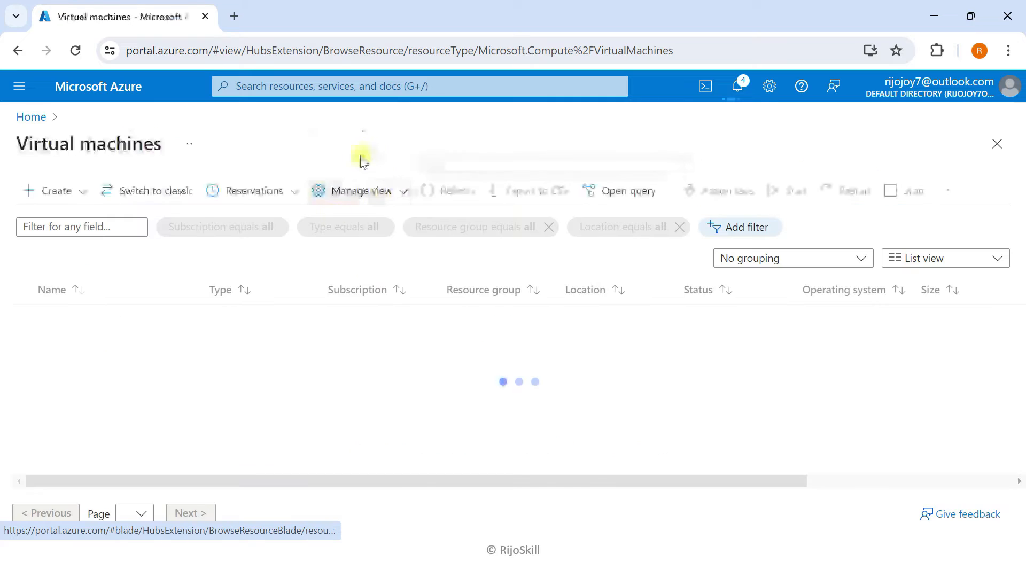
left_click(75, 191)
left_click(342, 255)
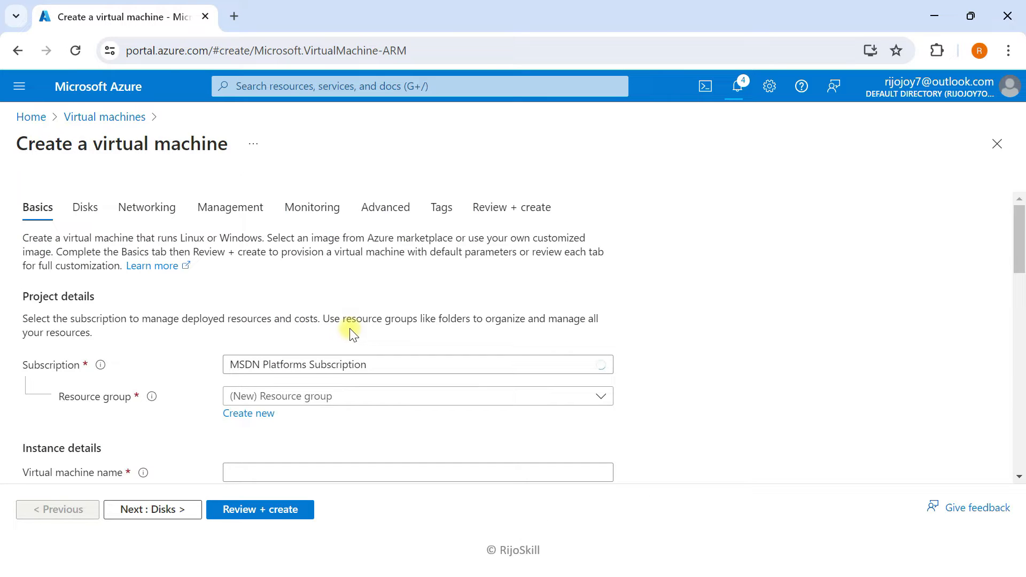
scroll(345, 310, "down", 2)
left_click(344, 310)
left_click(251, 419)
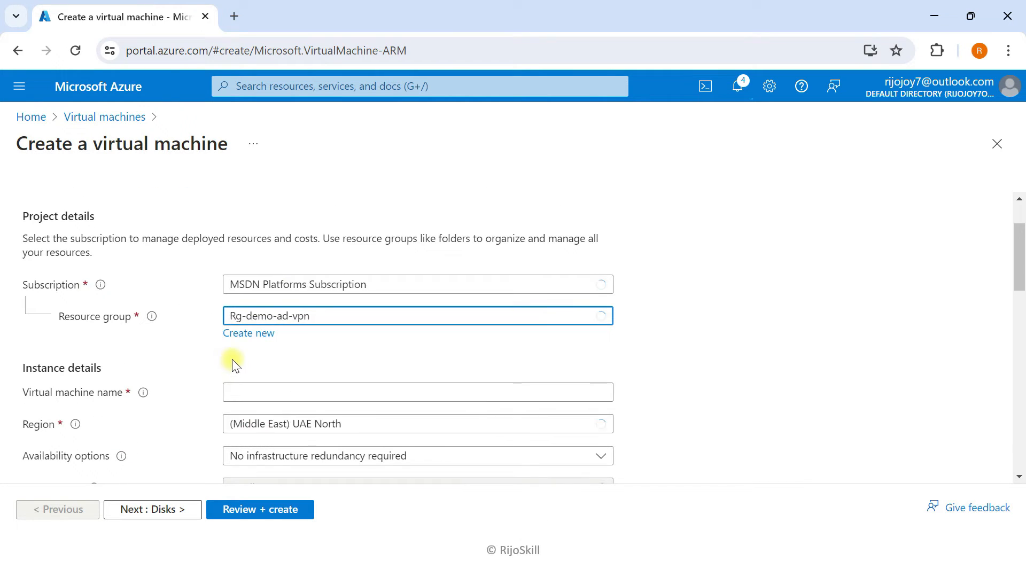
scroll(225, 321, "down", 3)
left_click(257, 228)
type("V")
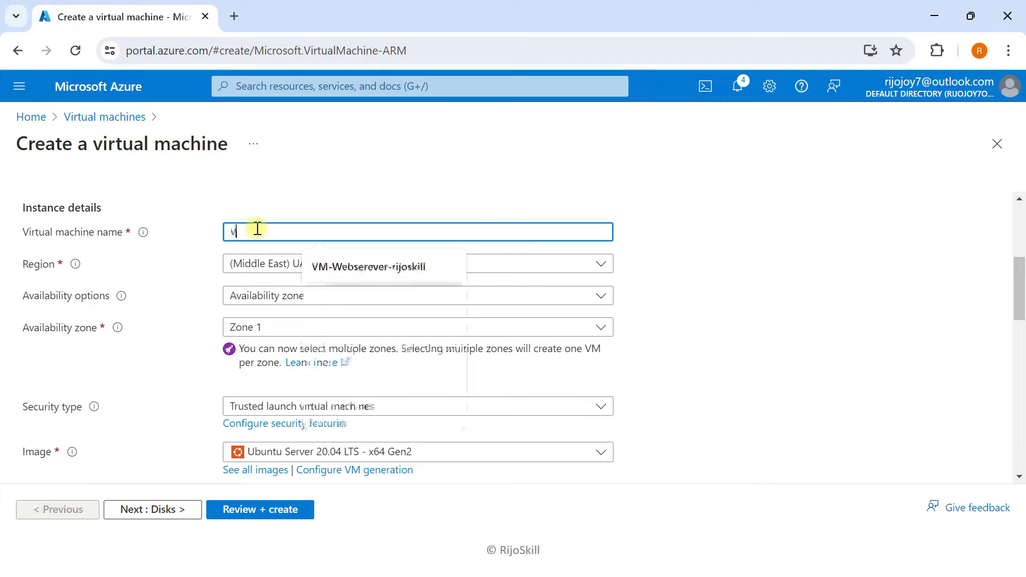
type("M-01")
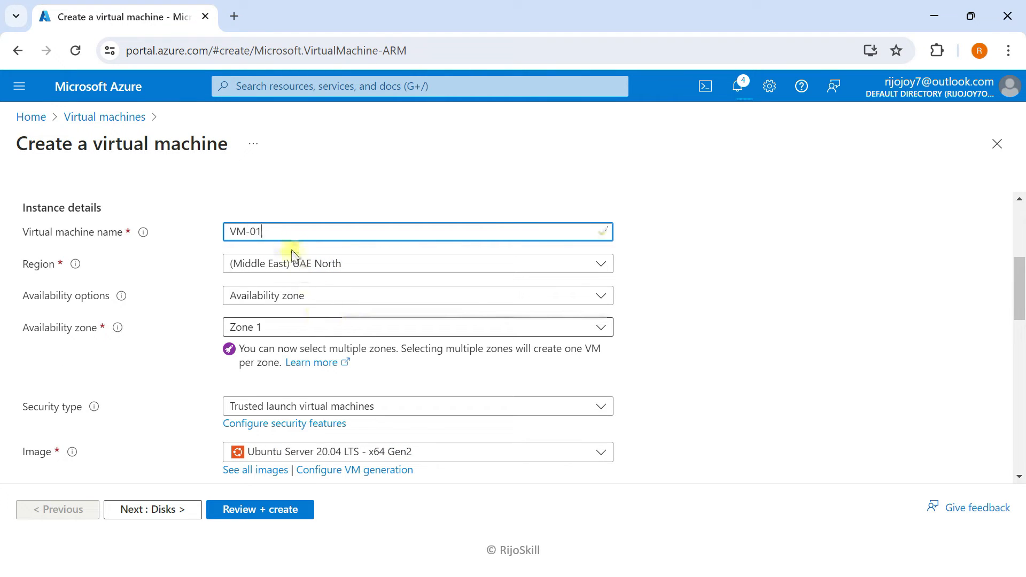
- Set availability to no infrastructure redundancy and security type to Standard
left_click(282, 296)
left_click(271, 318)
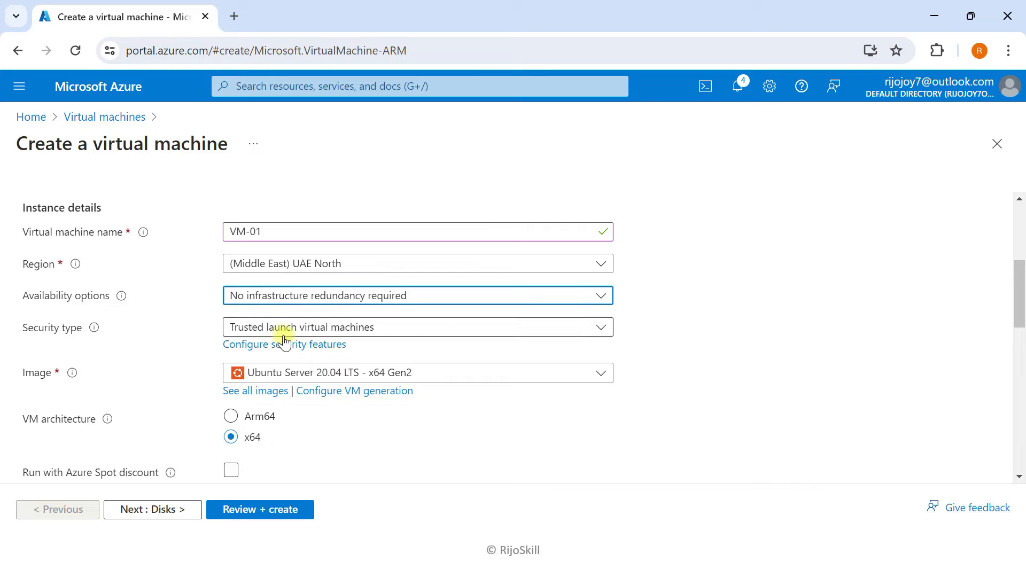
left_click(284, 328)
left_click(270, 351)
scroll(177, 378, "down", 3)
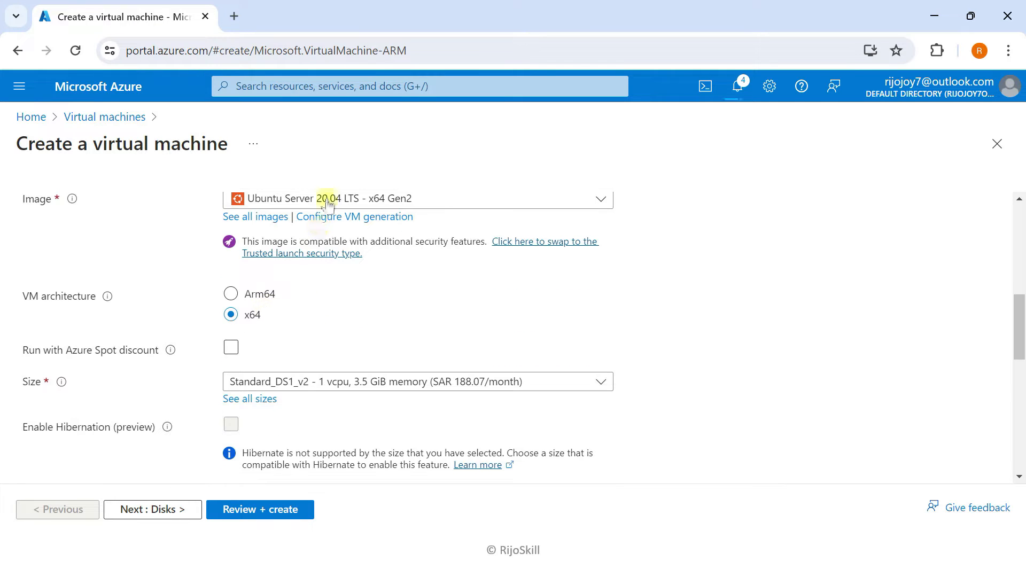
- Choose the Windows Server 2022 Datacenter: Azure Edition image for the VM
left_click(327, 204)
left_click(291, 435)
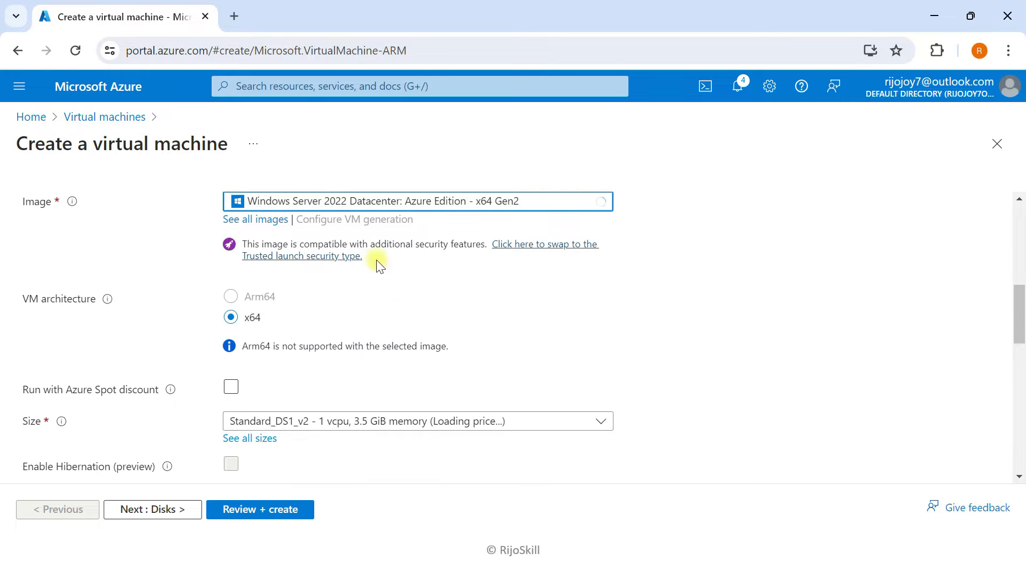
left_click(389, 204)
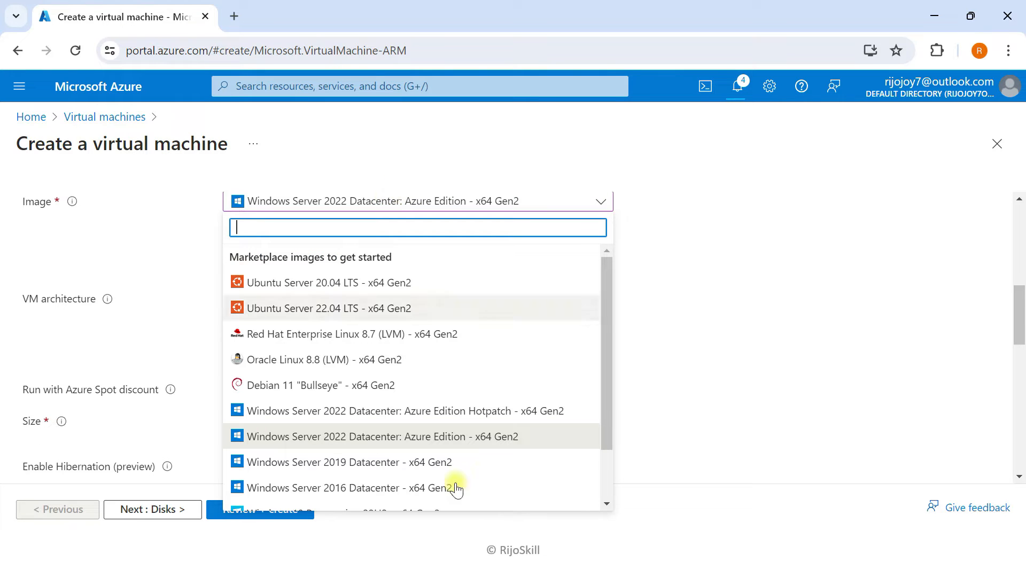
left_click(444, 443)
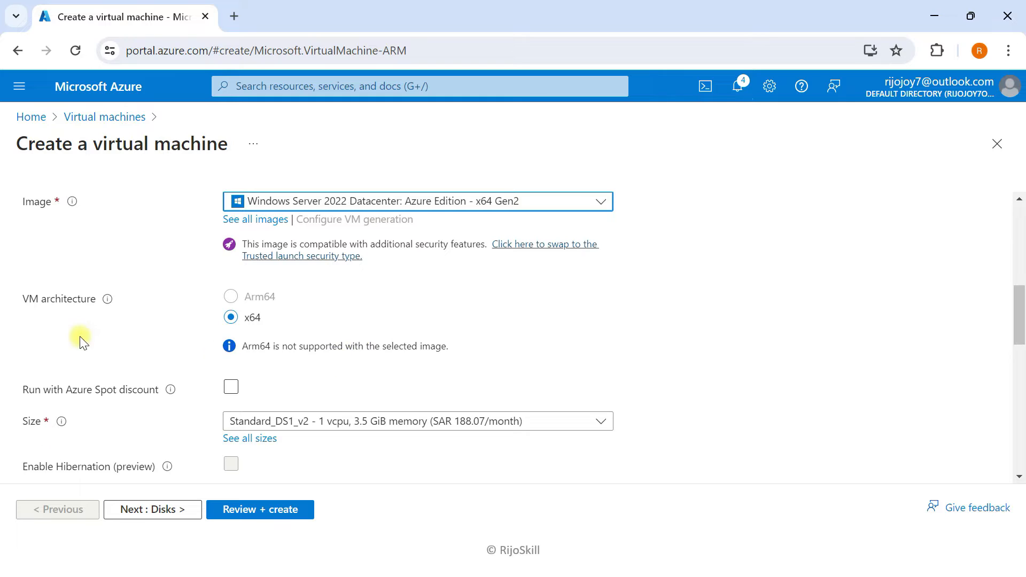
scroll(80, 339, "down", 5)
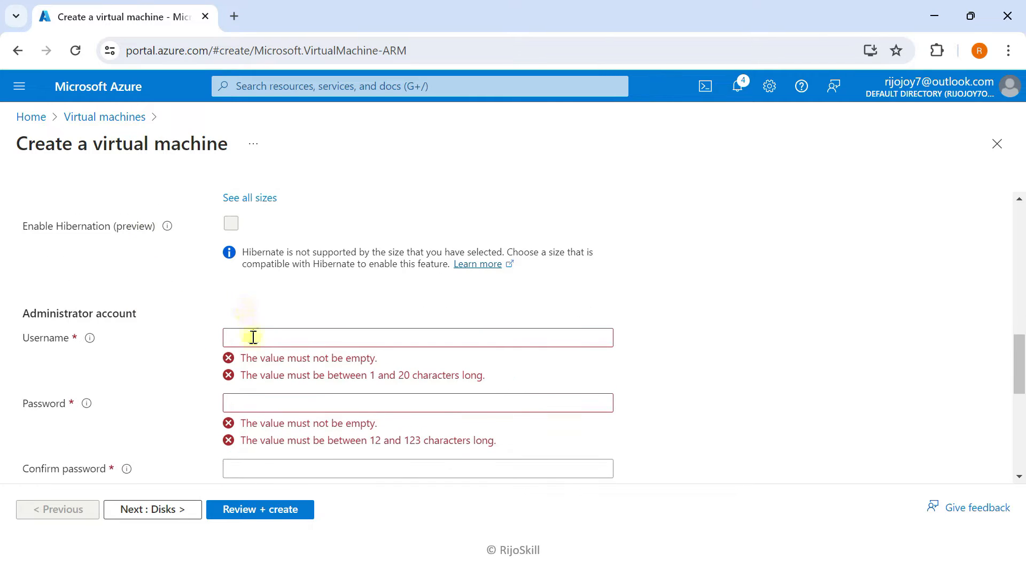
left_click(253, 337)
- Enter the administrator username and password for VM-01
type("adminp")
key("Tab")
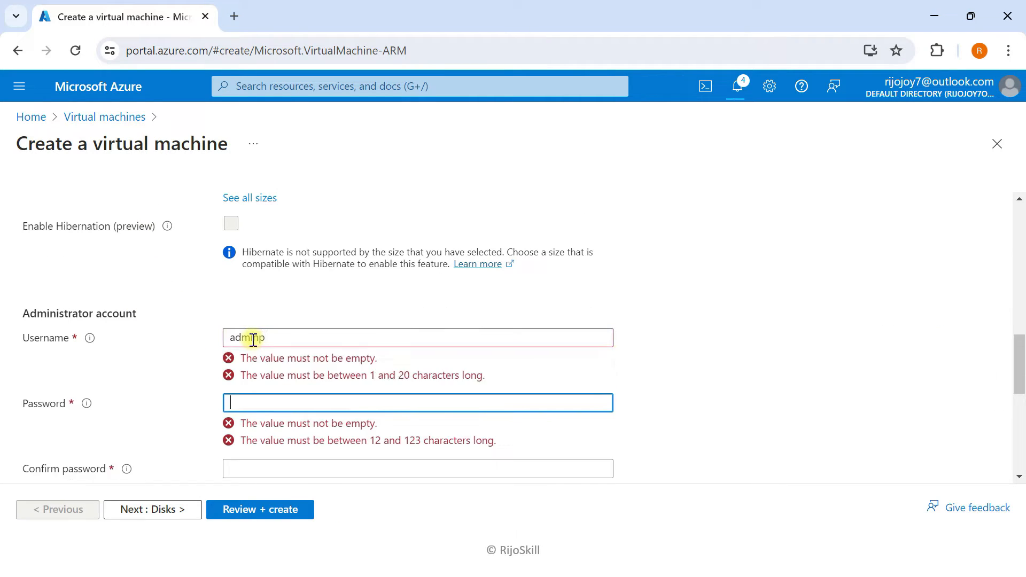
type("•••••••••")
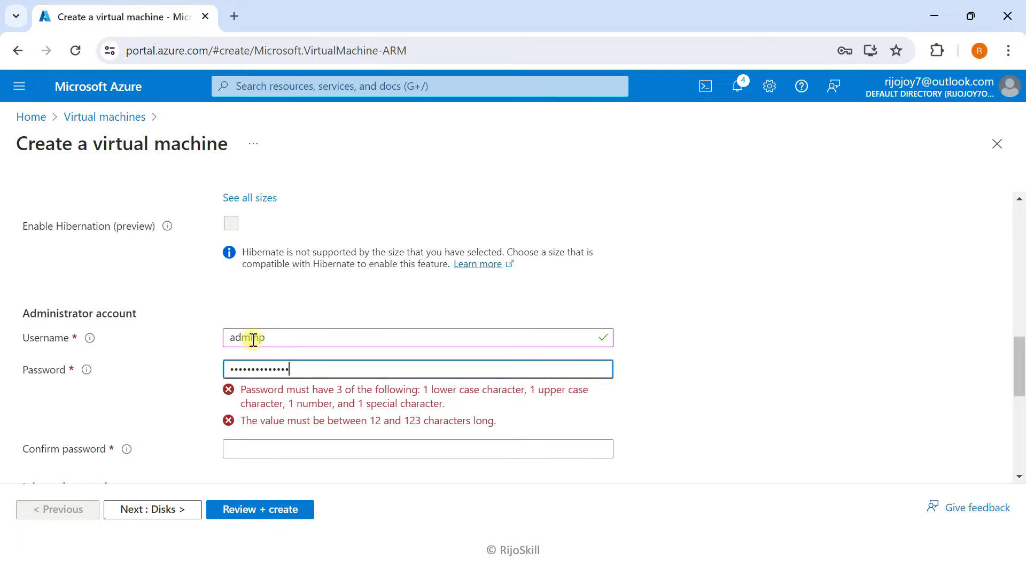
scroll(253, 340, "down", 2)
- Re-enter the confirmation password until it matches and both fields show check marks
left_click(252, 323)
type("••")
key("BackSpace")
key("BackSpace")
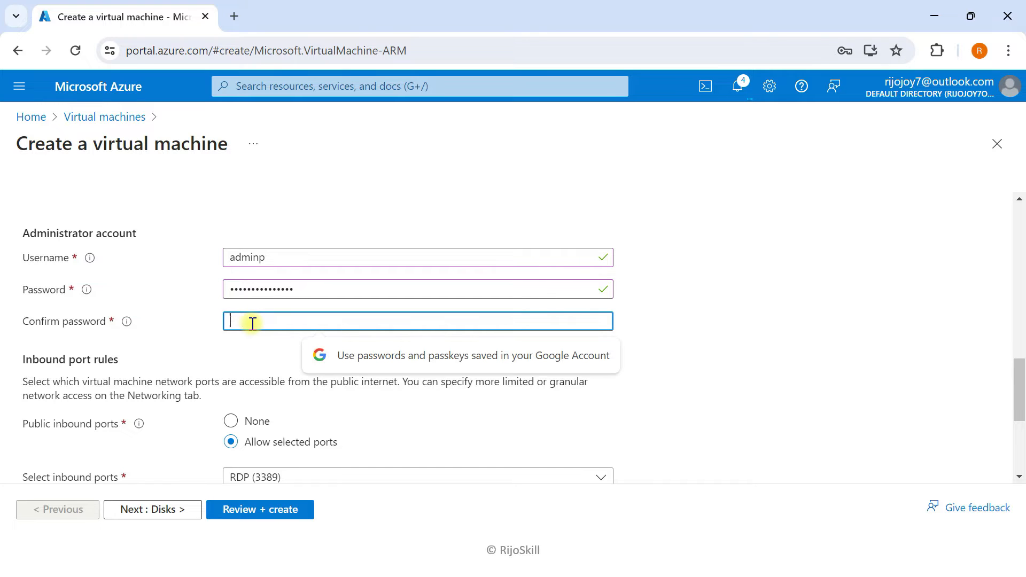
type("••••")
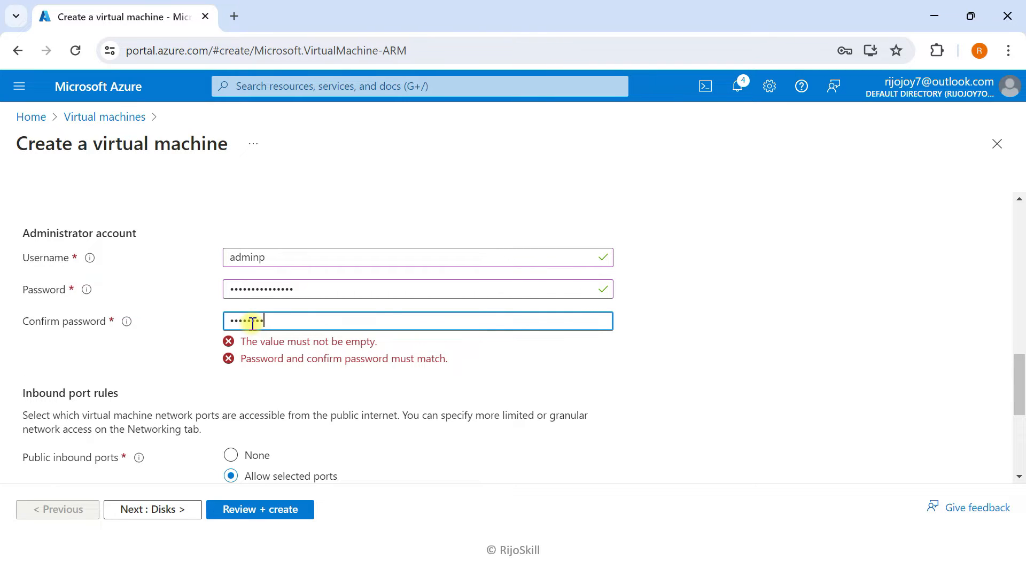
key("ctrl+a")
key("BackSpace")
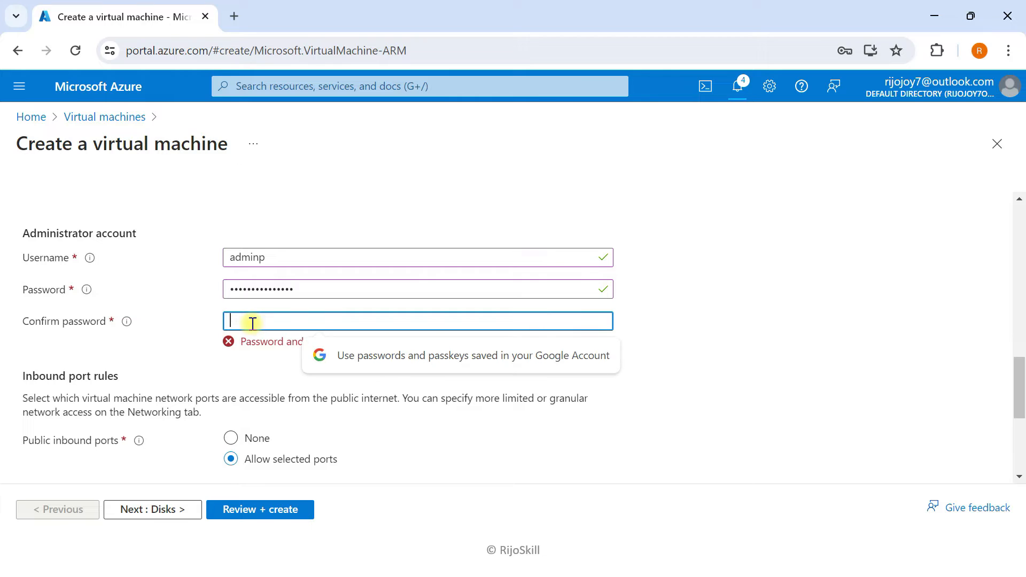
type("•••")
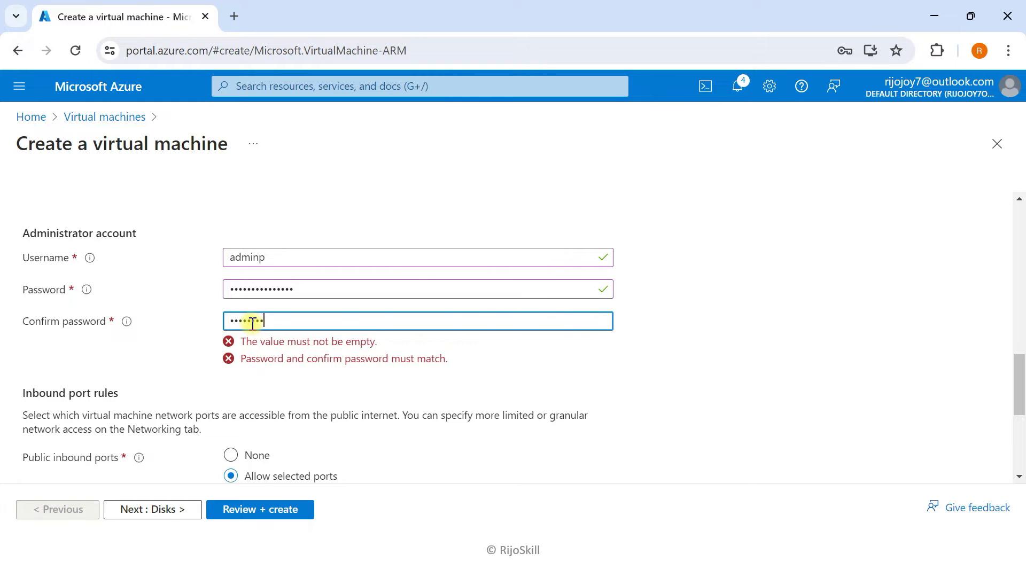
type("•")
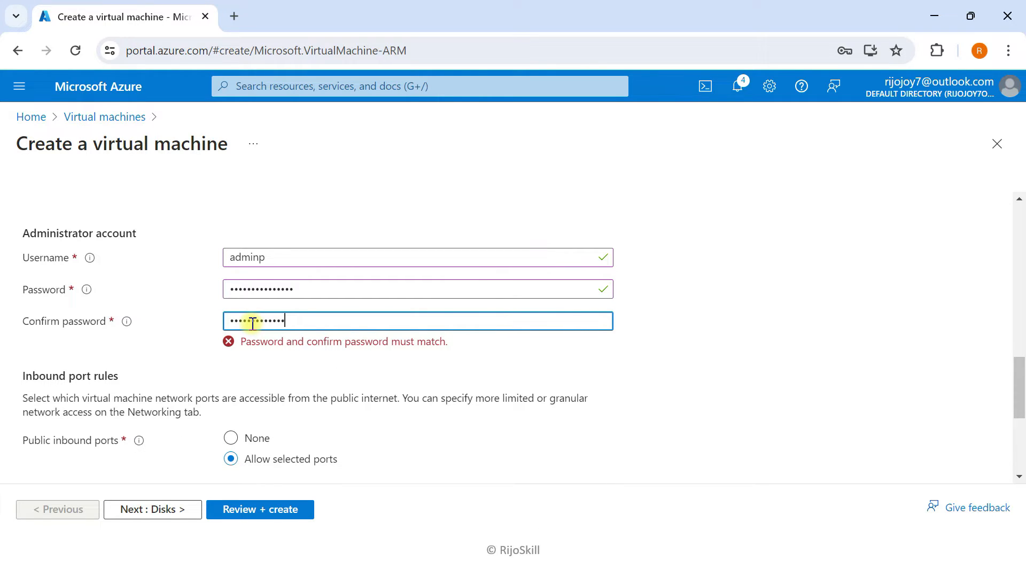
scroll(259, 348, "down", 2)
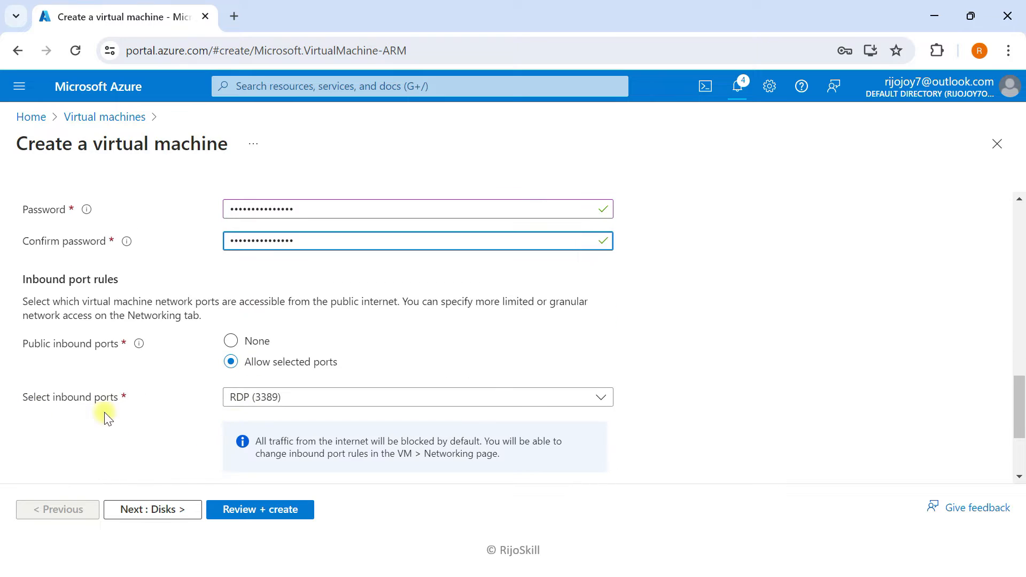
- Set VM-01's OS disk type to Standard SSD
left_click(171, 513)
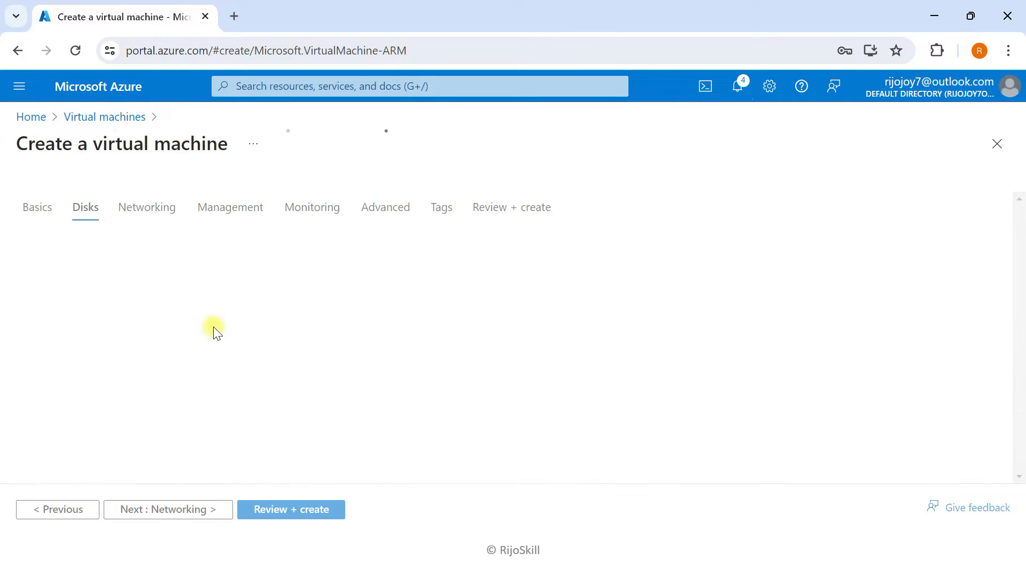
scroll(216, 325, "down", 2)
left_click(282, 400)
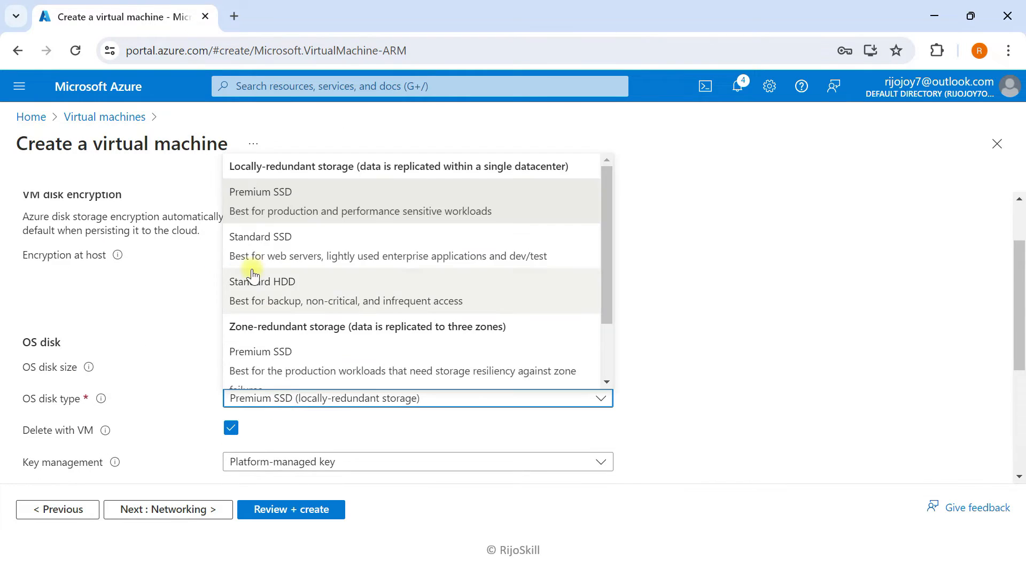
left_click(262, 251)
- Review the networking settings, keeping VM-01 on Vnet-ad-vpn
left_click(194, 513)
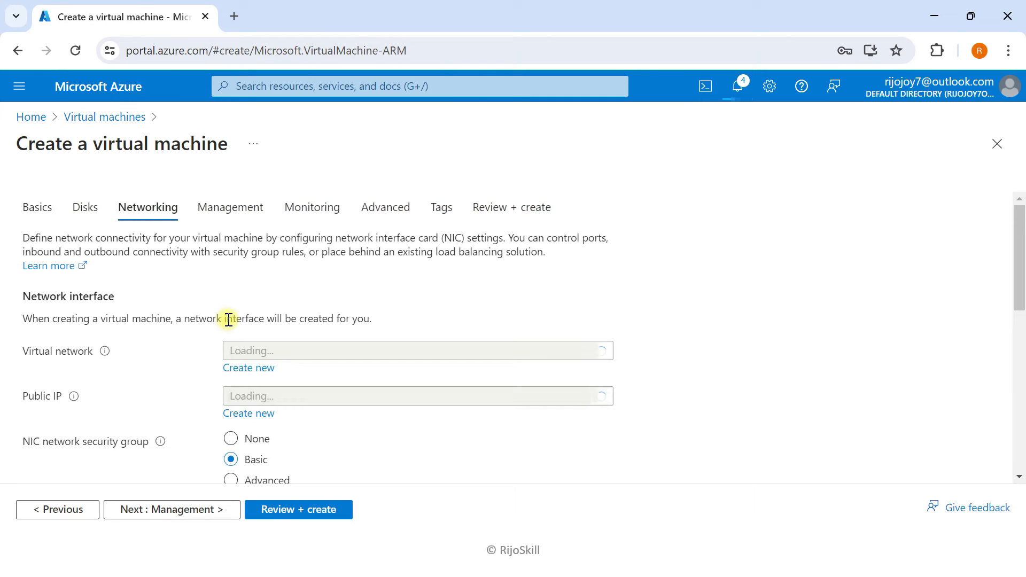
scroll(228, 320, "down", 4)
scroll(236, 286, "up", 2)
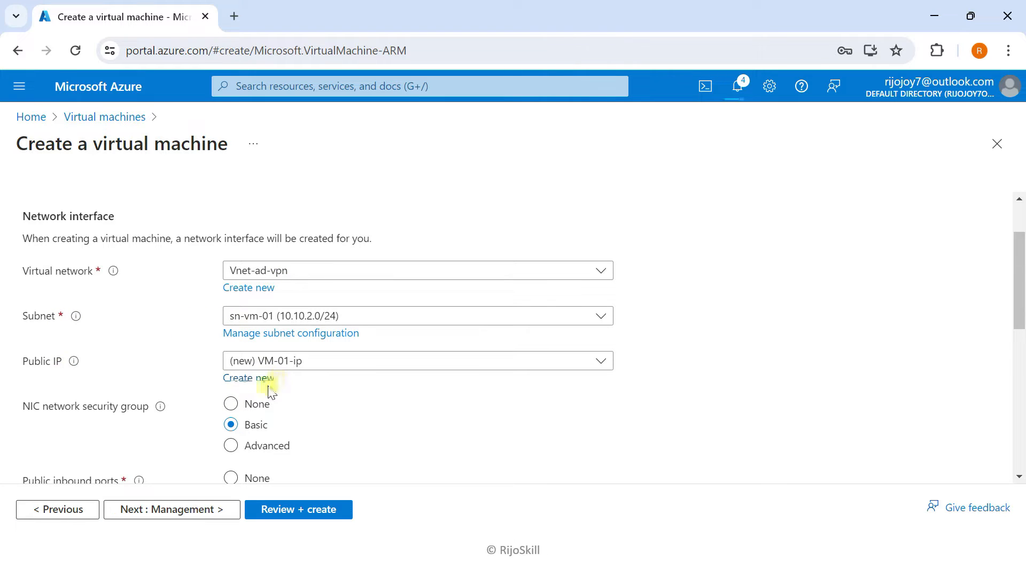
scroll(178, 401, "down", 1)
scroll(178, 401, "down", 3)
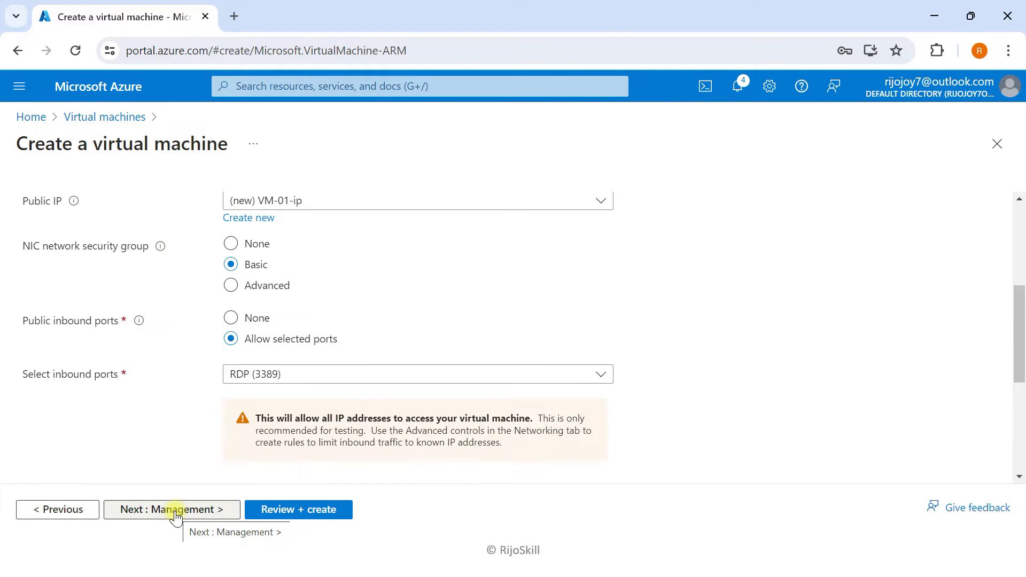
- Pass the remaining tabs, validate and create VM-01, then return to the slide show
left_click(175, 514)
left_click(172, 514)
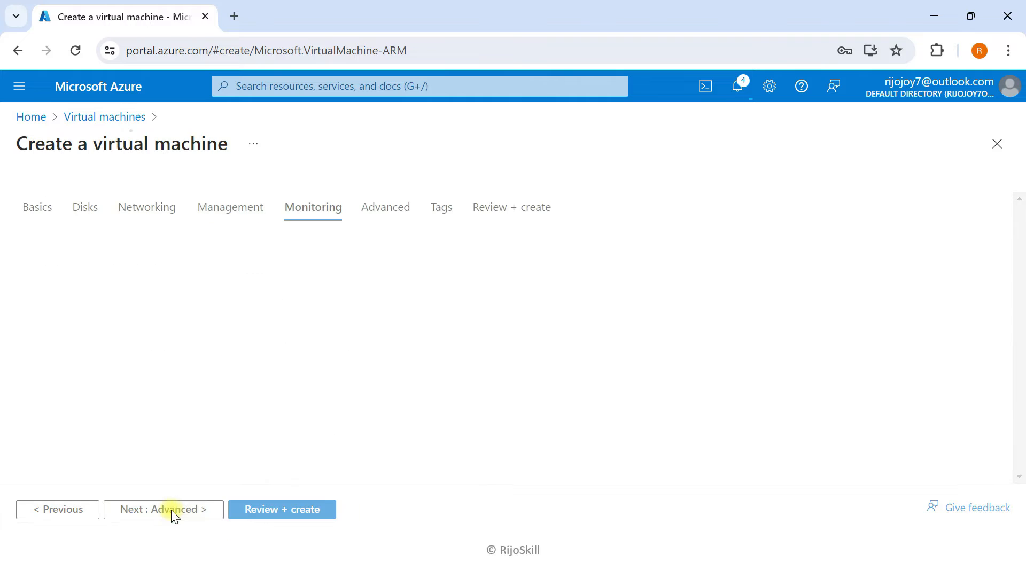
left_click(196, 517)
left_click(199, 519)
left_click(287, 517)
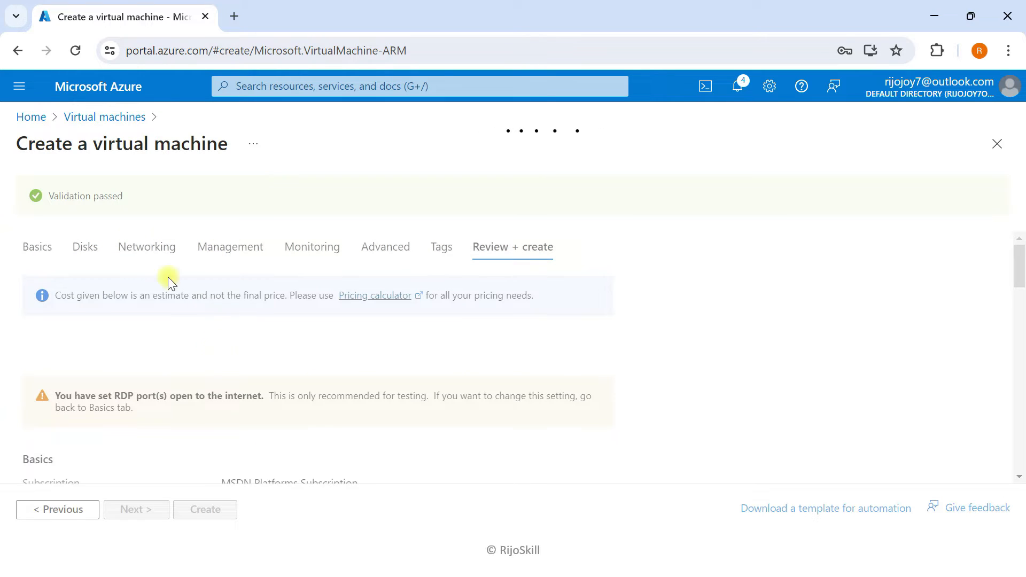
left_click(214, 510)
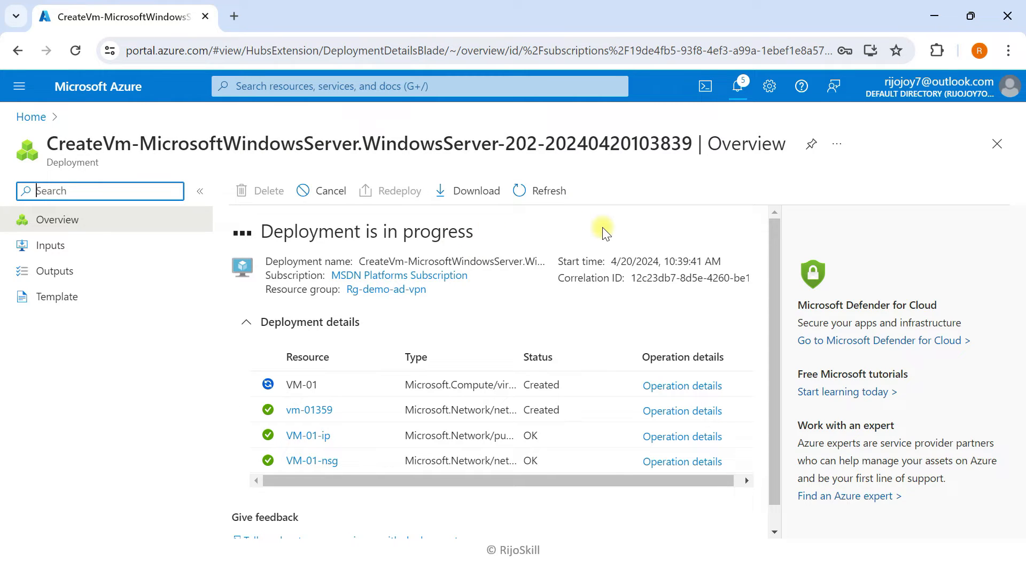
key("super+Tab")
left_click(485, 140)
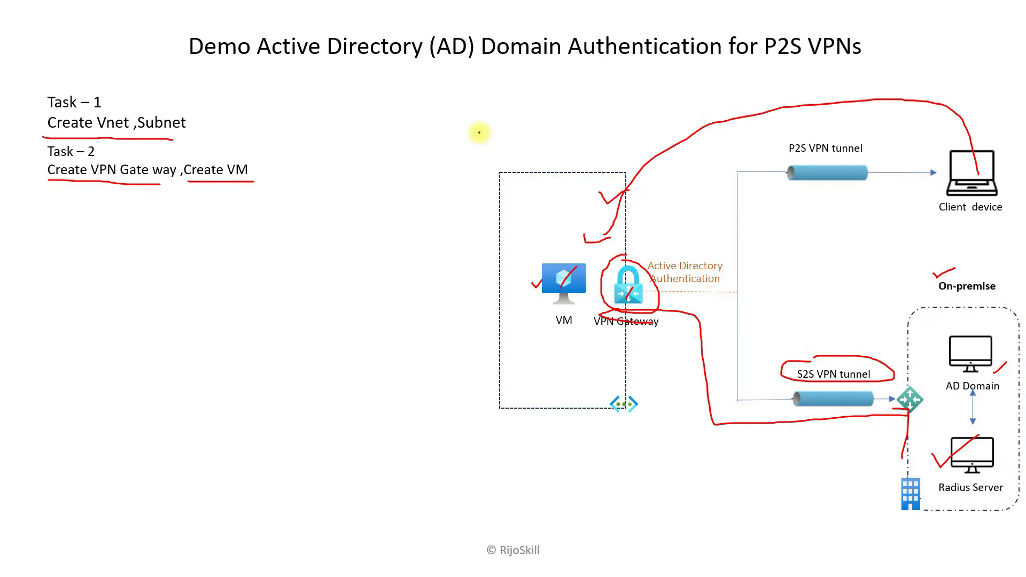
- Reveal Task 3 on the slide, underline it in red, and tick below VPN Gateway
left_click(137, 169)
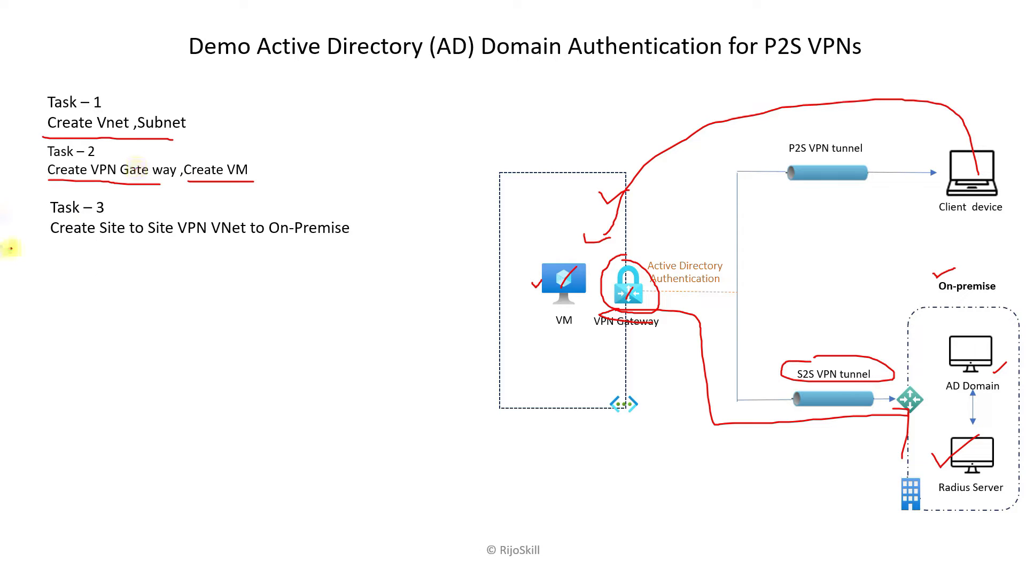
left_click_drag(53, 239, 339, 242)
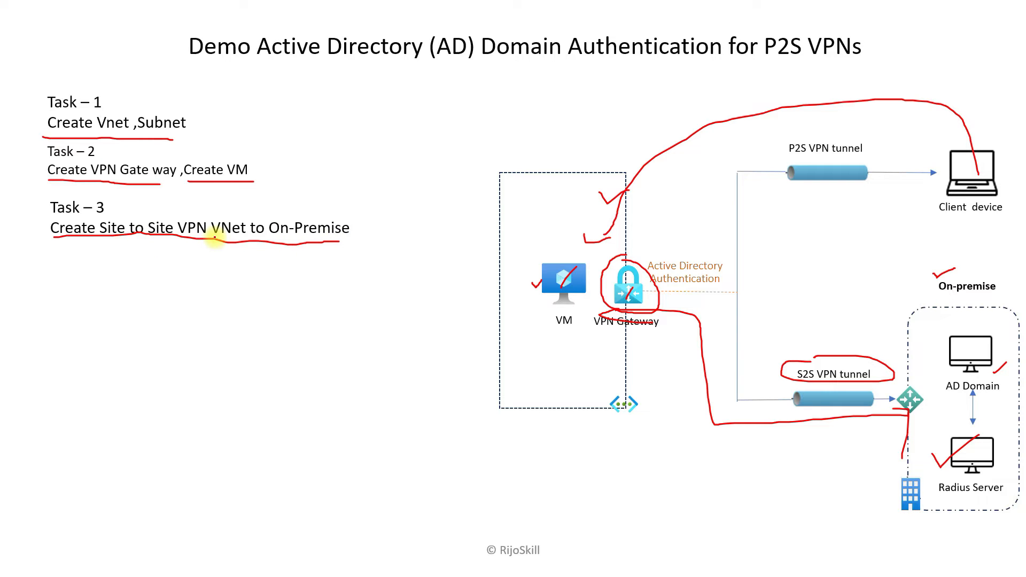
left_click_drag(608, 355, 640, 354)
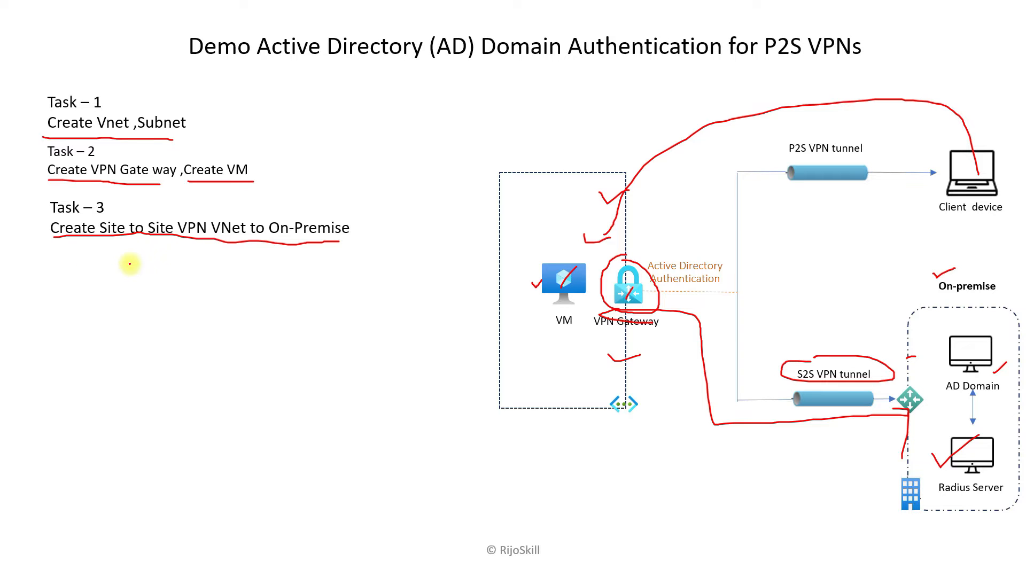
- Reveal Task 4, underline and circle it in red, and outline the on-premise box
key("Right")
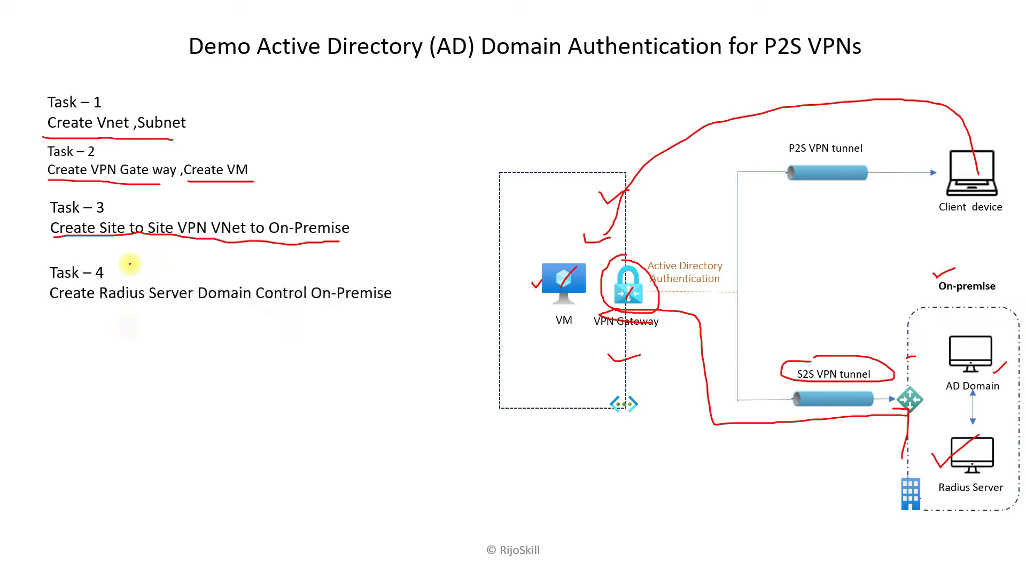
left_click_drag(47, 304, 394, 305)
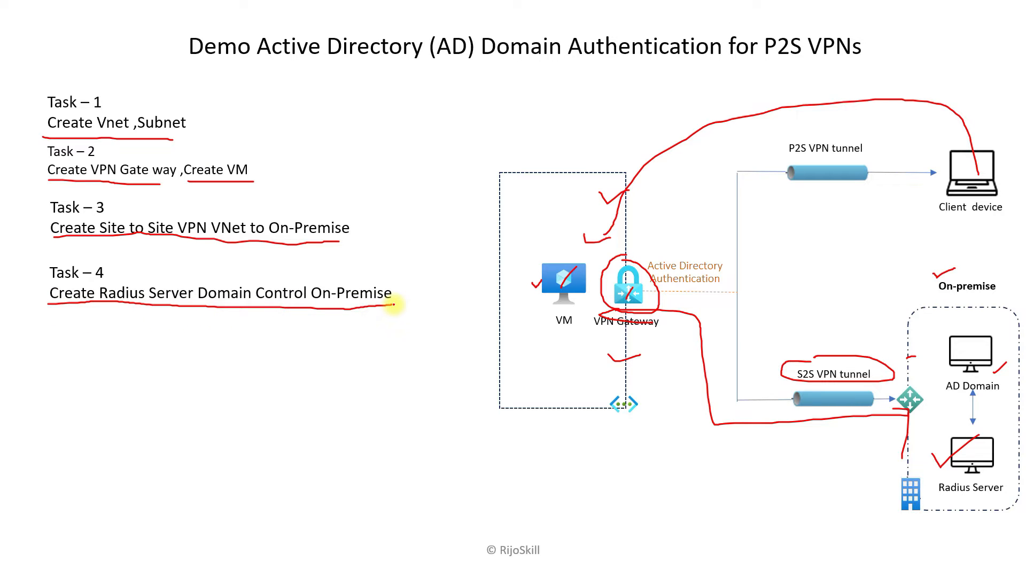
mouse_move(109, 267)
left_mouse_down()
mouse_move(62, 286)
mouse_move(118, 286)
mouse_move(119, 267)
left_mouse_up()
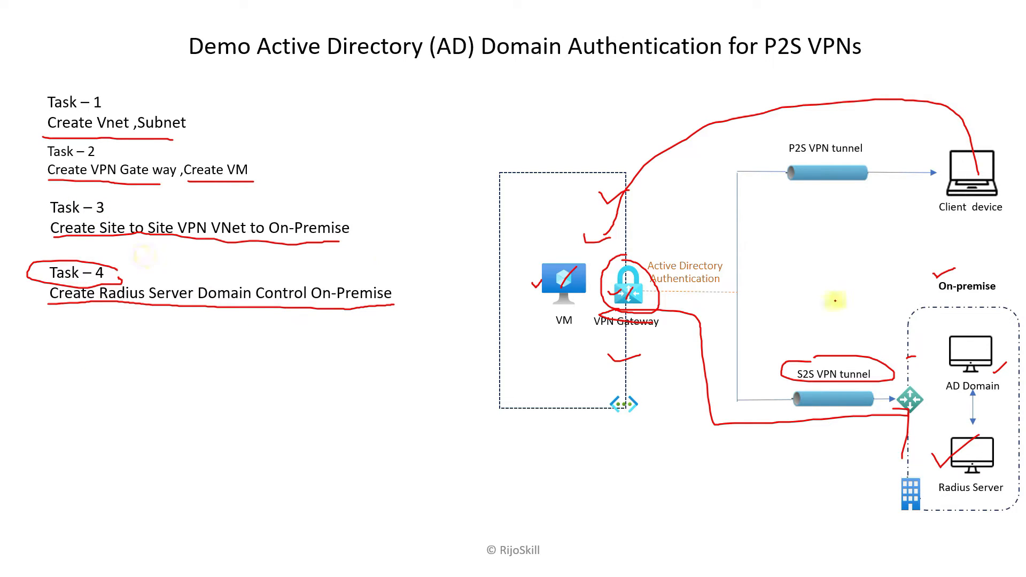
mouse_move(921, 277)
left_mouse_down()
mouse_move(907, 343)
mouse_move(907, 521)
mouse_move(1013, 545)
left_mouse_up()
mouse_move(960, 273)
left_mouse_down()
mouse_move(1022, 305)
mouse_move(1020, 545)
mouse_move(989, 553)
left_mouse_up()
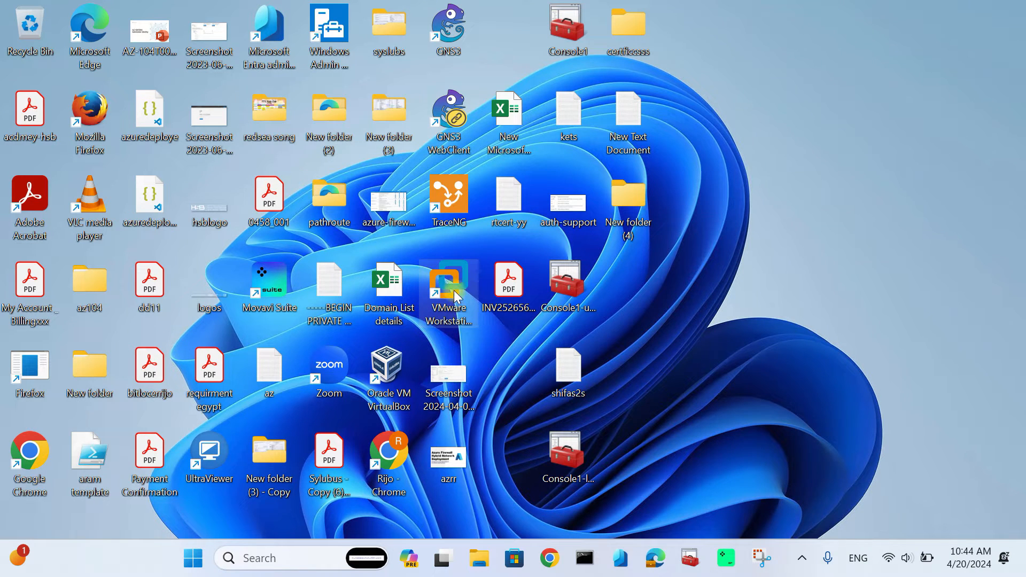
left_click(457, 295)
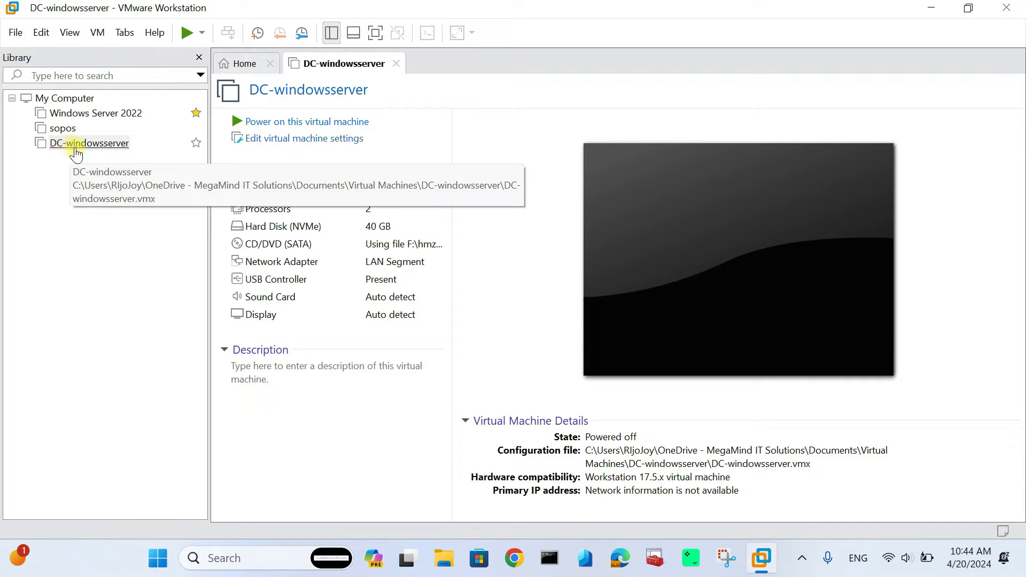
- Power on the Windows Server 2022 and DC-windowsserver virtual machines
left_click(94, 114)
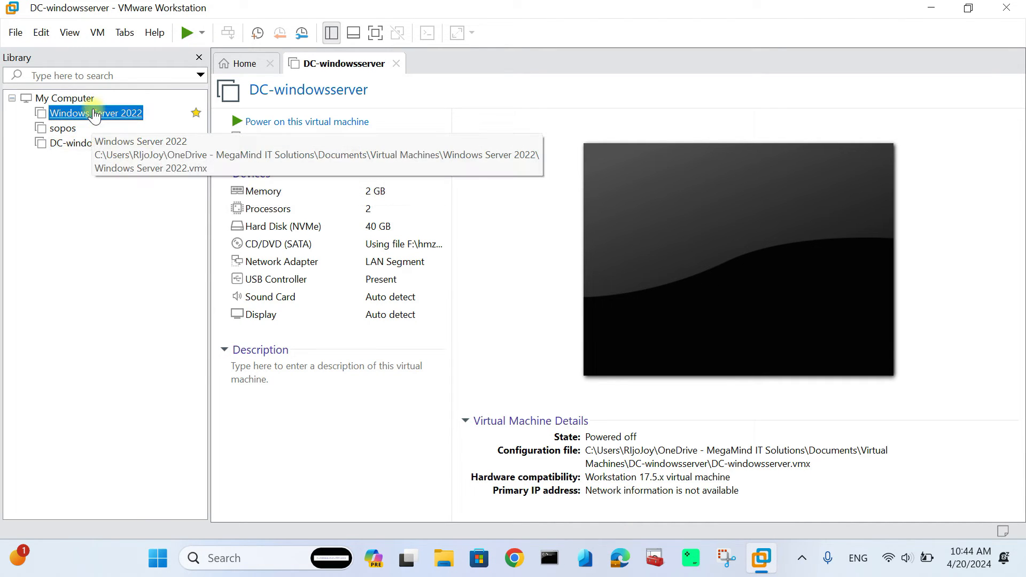
left_click(328, 122)
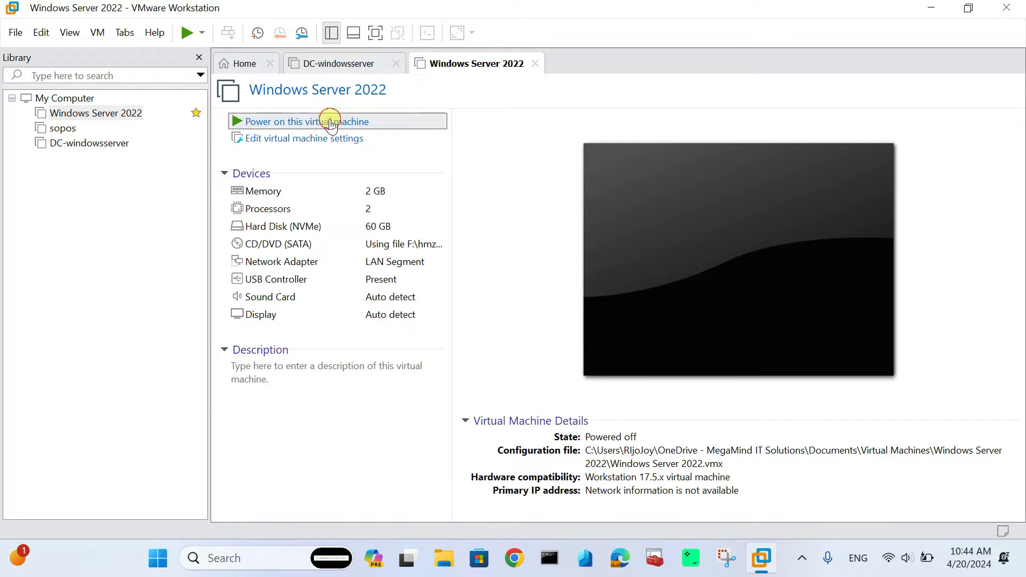
left_click(338, 65)
left_click(298, 122)
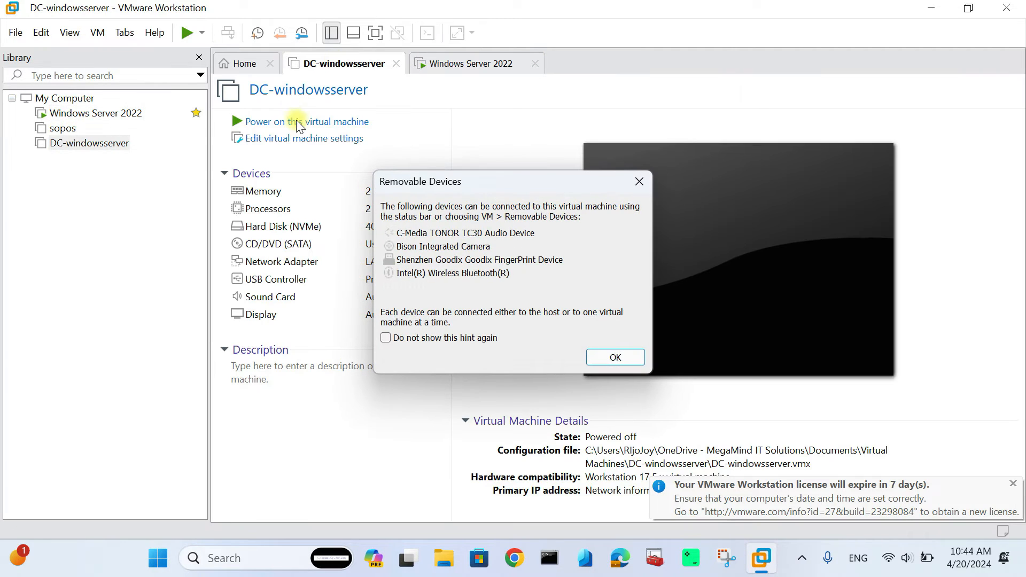
left_click(589, 355)
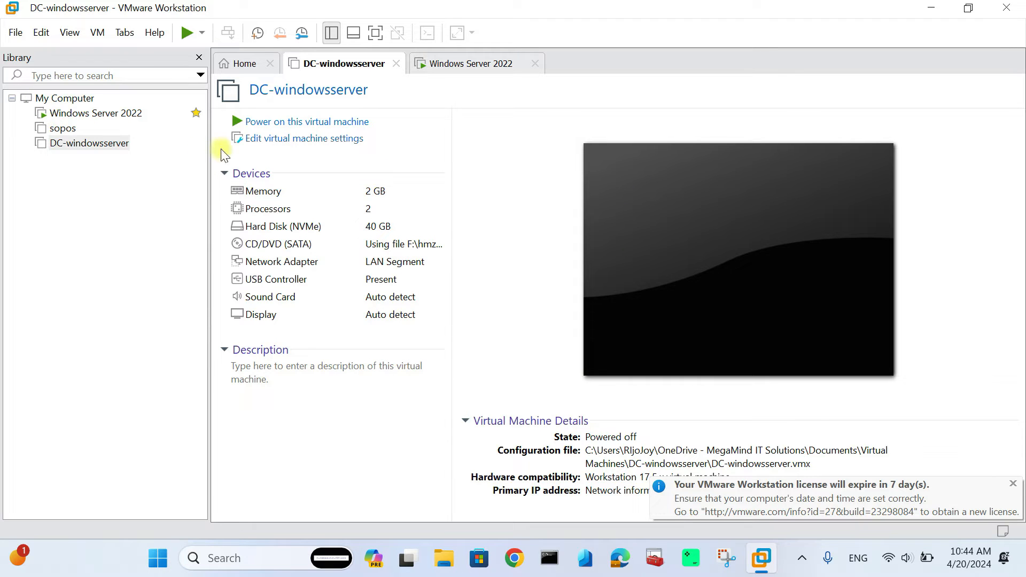
left_click(324, 121)
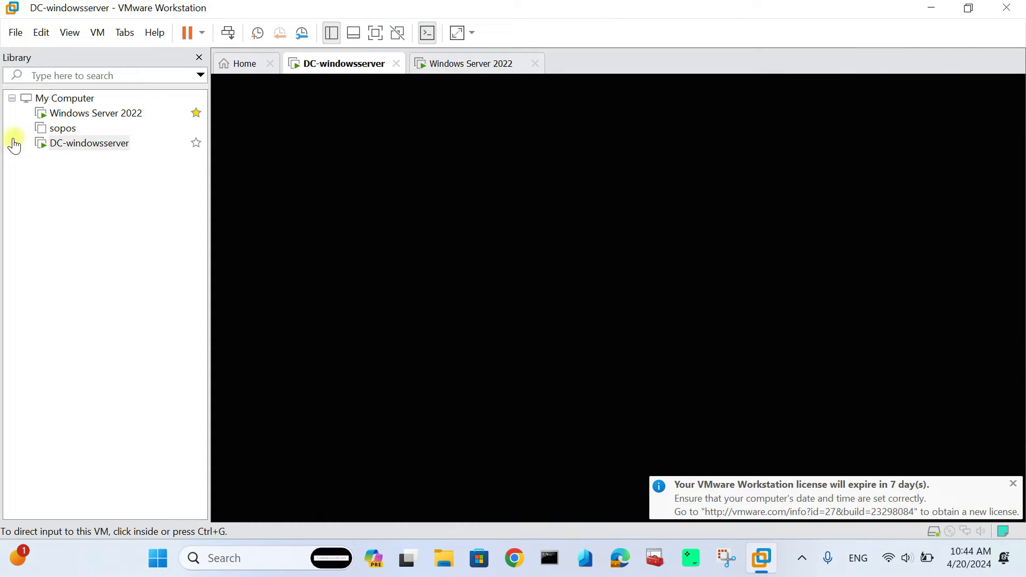
left_click(61, 131)
- Power on the sopos appliance and give it keyboard control while it boots
left_click(611, 356)
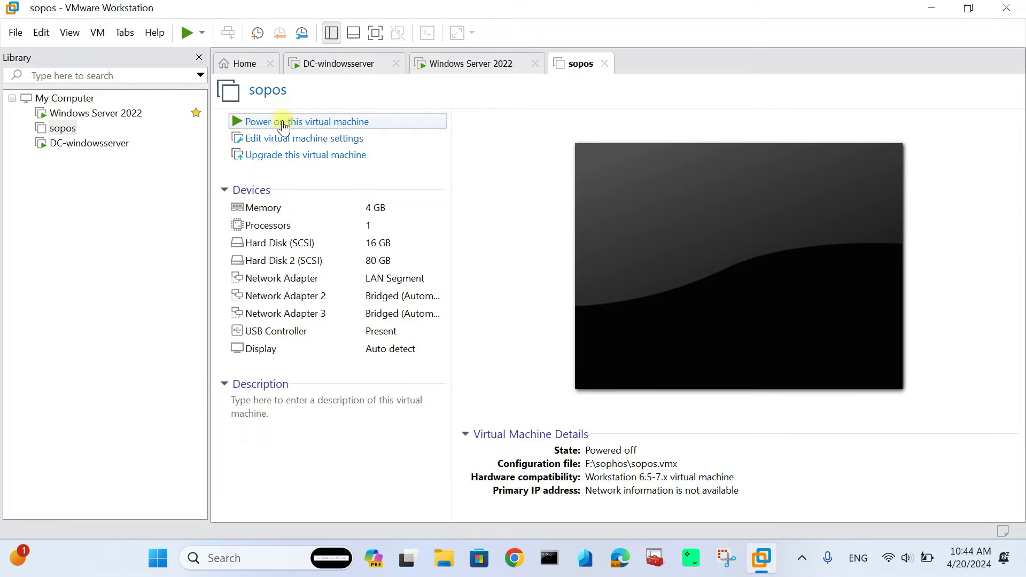
left_click(321, 124)
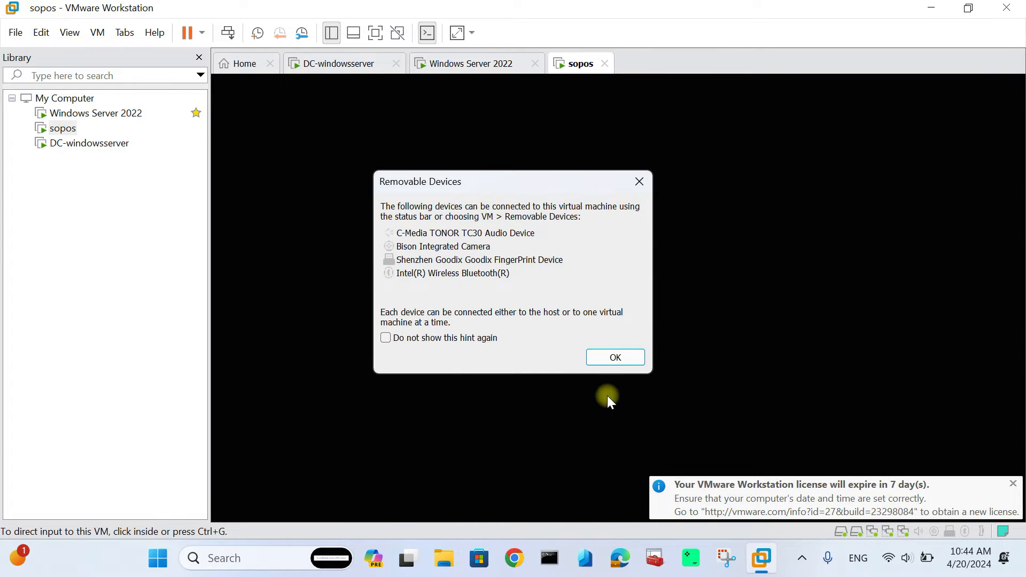
left_click(620, 357)
left_click(505, 236)
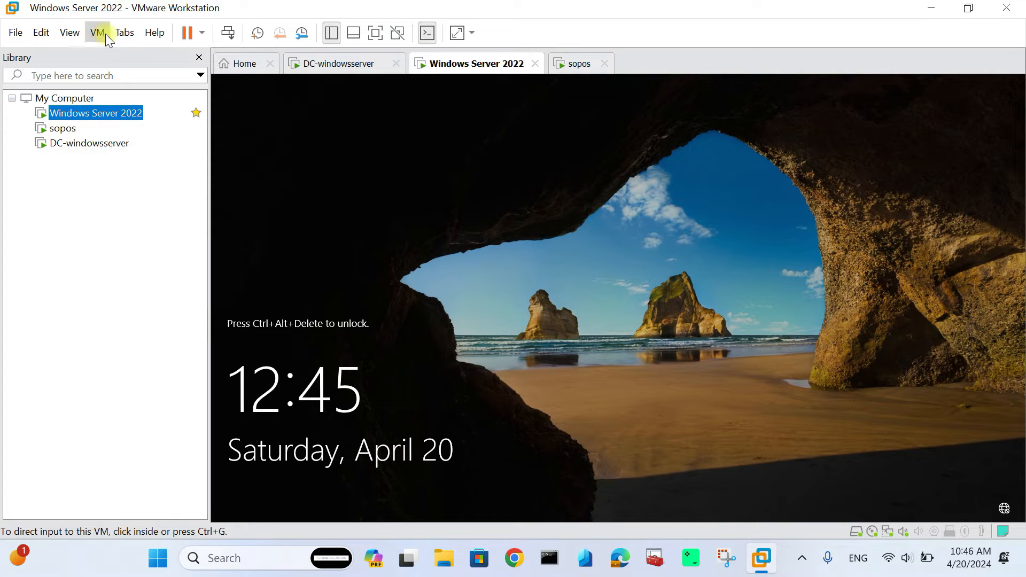
- Sign in to Windows Server 2022 as Administrator and close the Windows Admin Center pop-up
left_click(98, 32)
left_click(164, 121)
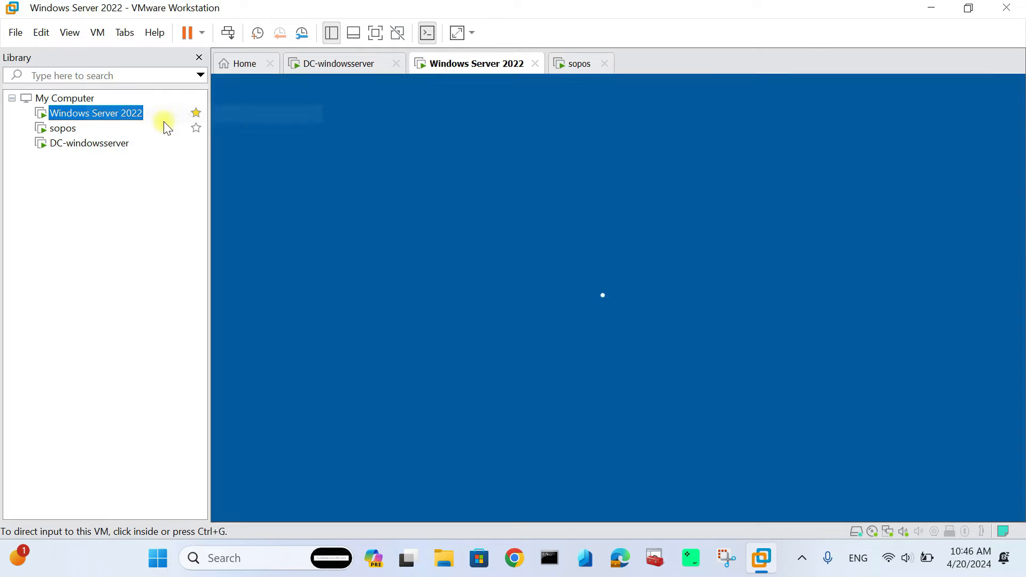
left_click(618, 354)
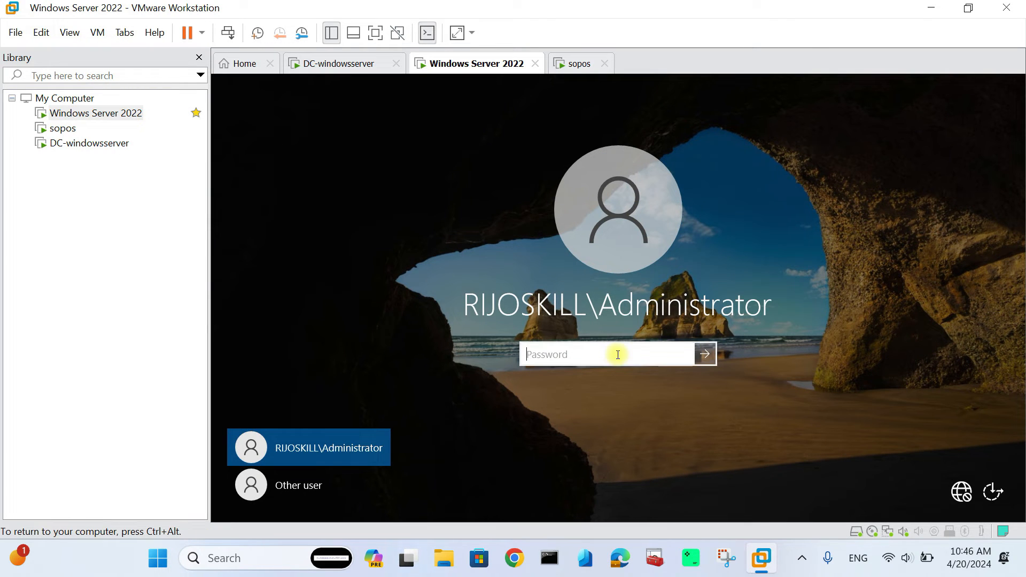
type("***************")
key("Return")
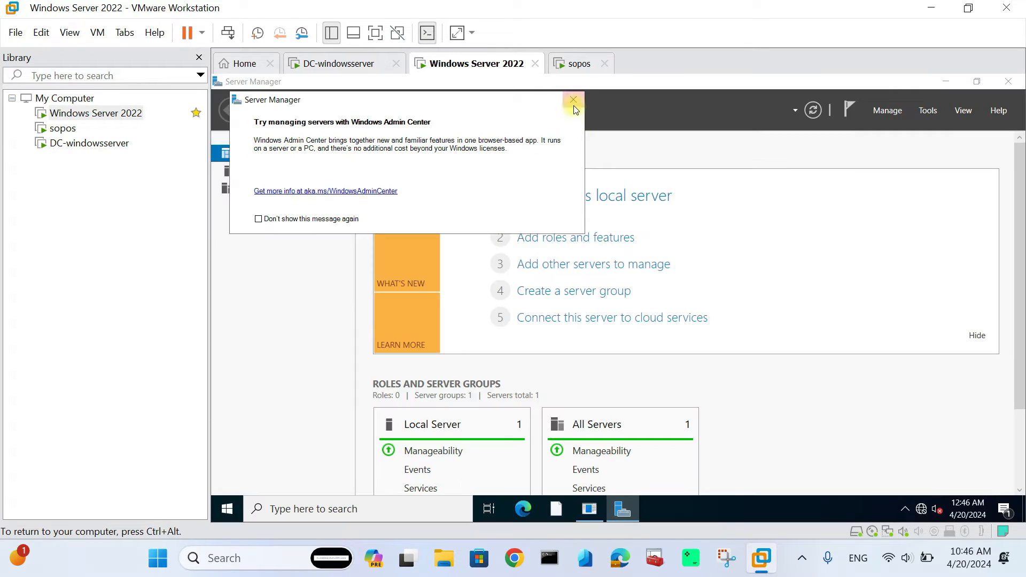
left_click(573, 99)
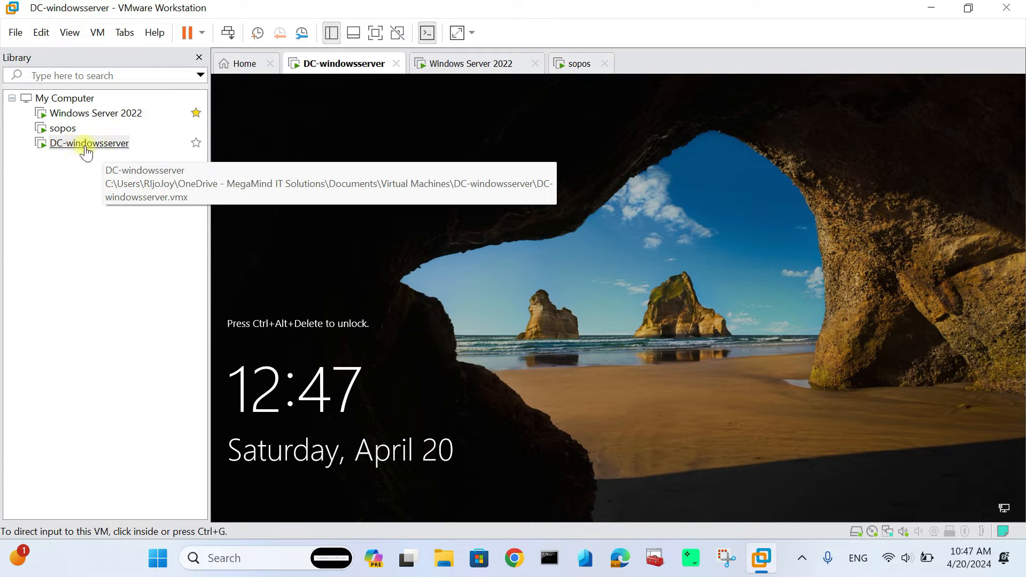
- Sign in to DC-windowsserver as Administrator and close the Windows Admin Center pop-up
left_click(97, 33)
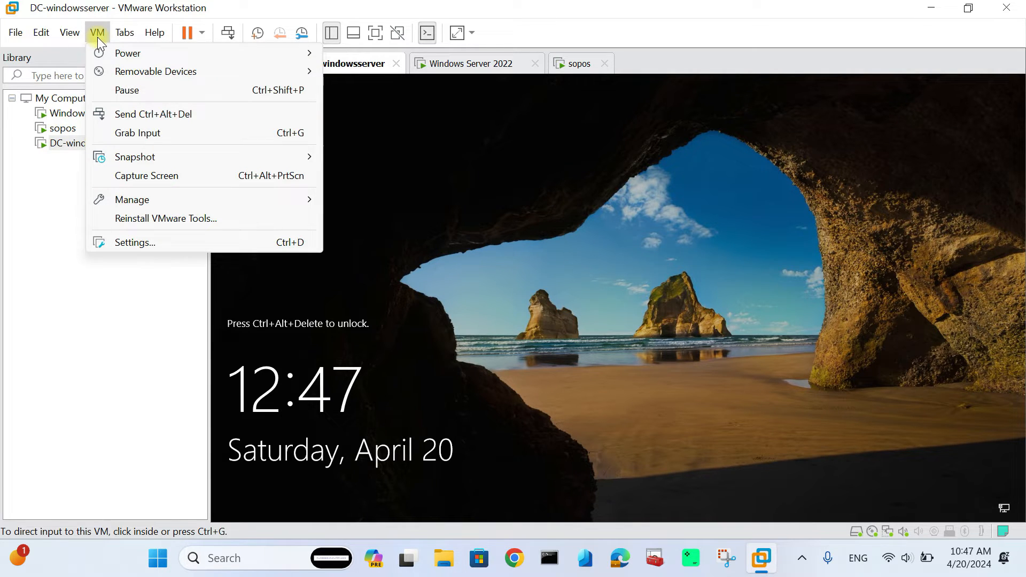
left_click(131, 112)
left_click(578, 348)
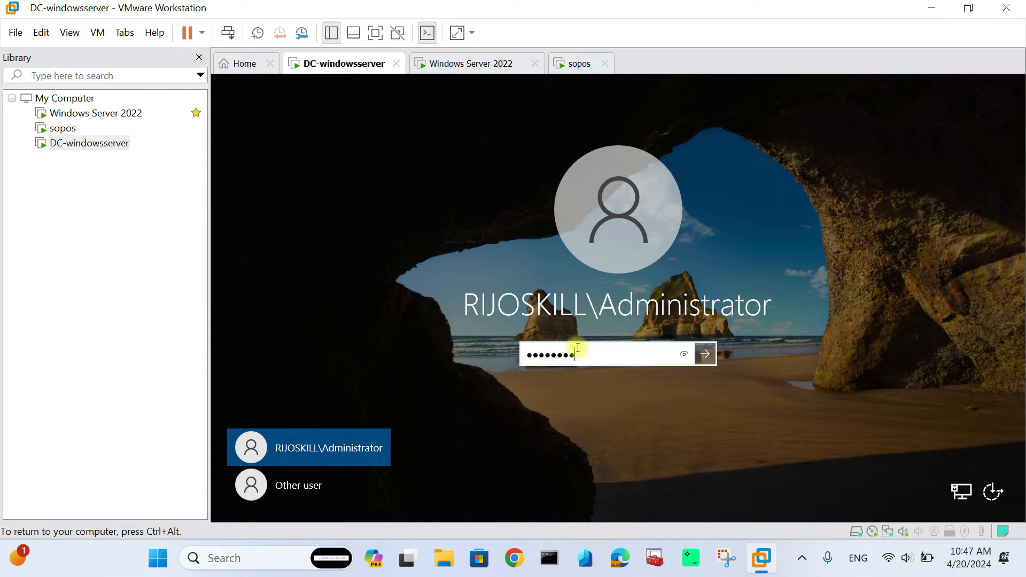
key("Return")
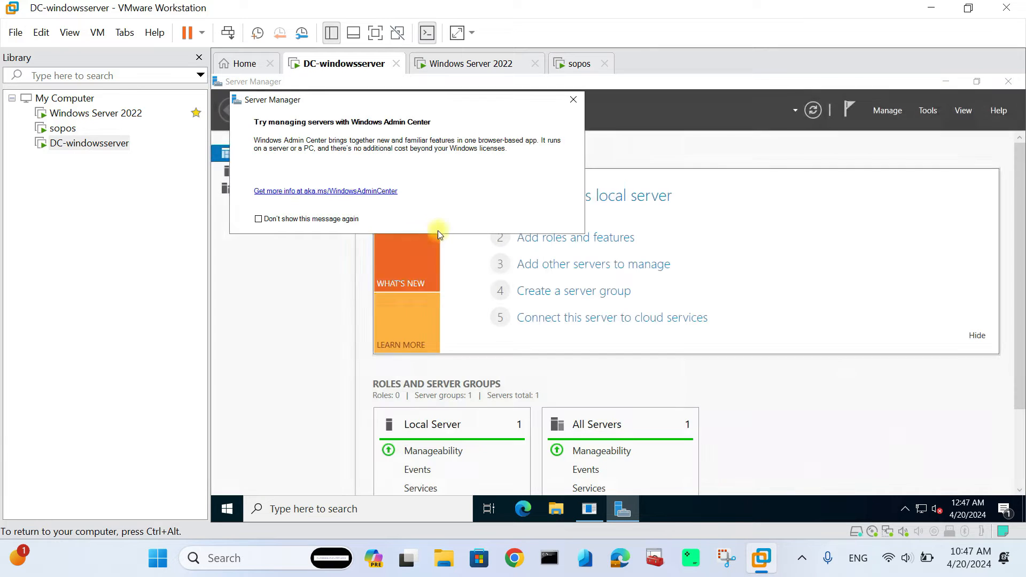
left_click(569, 101)
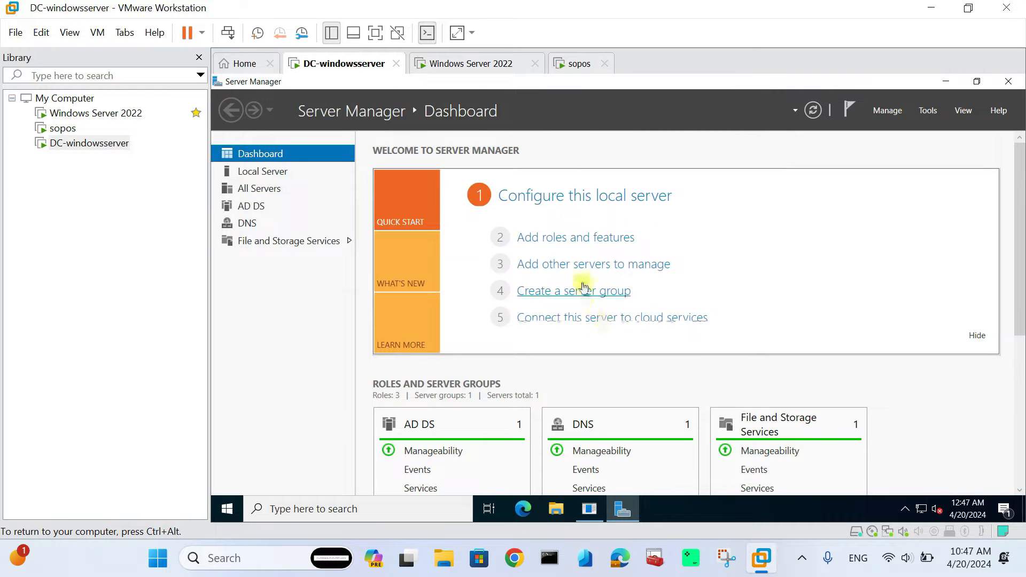
- In Add Roles and Features, select Network Policy and Access Services with its management tools
left_click(604, 243)
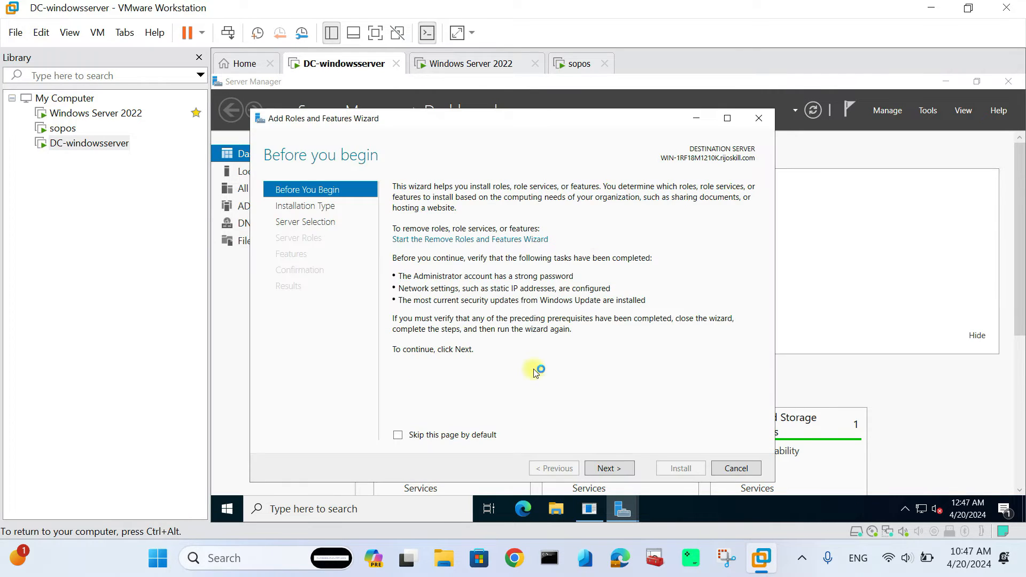
left_click(608, 469)
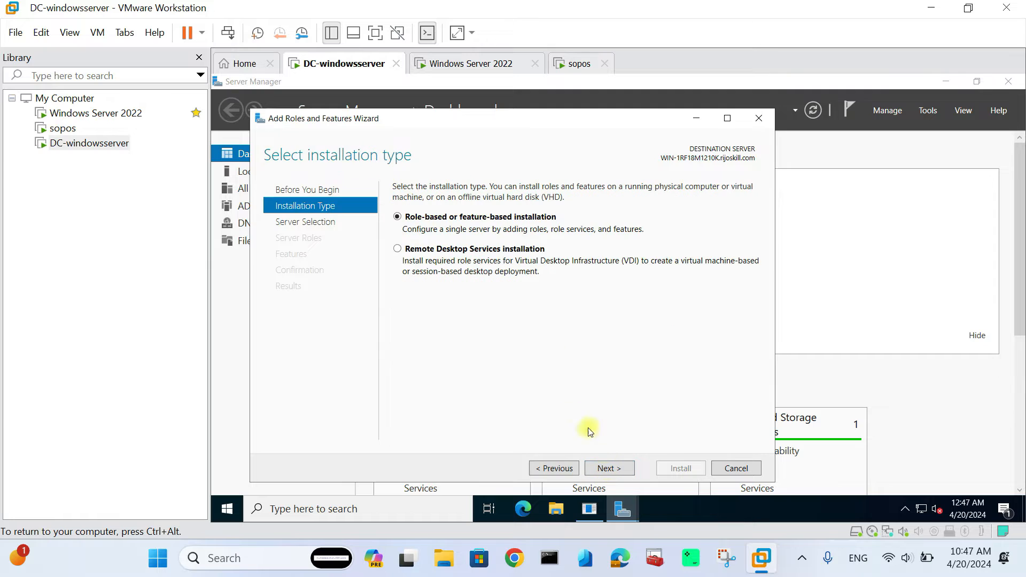
left_click(610, 469)
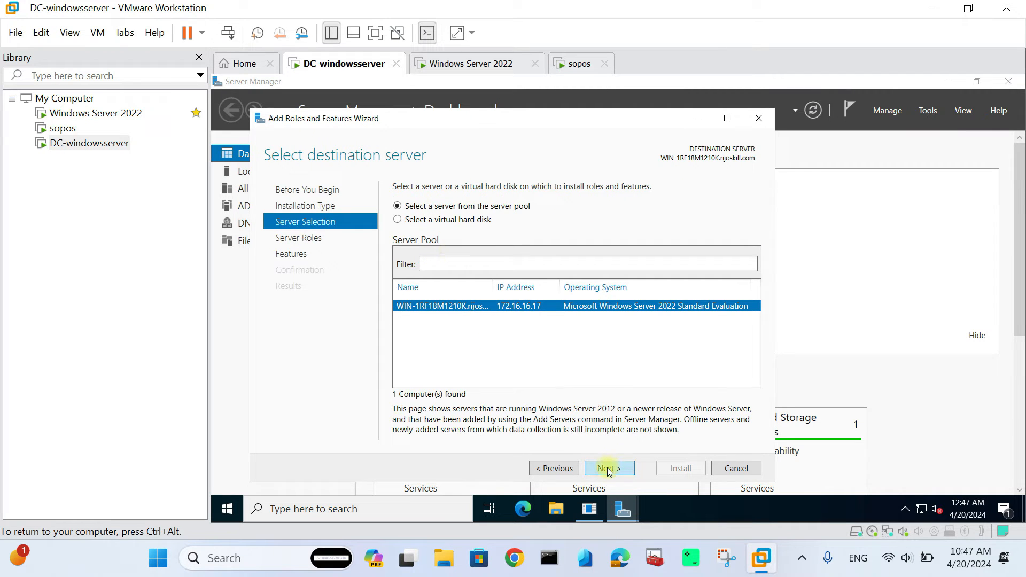
left_click(608, 469)
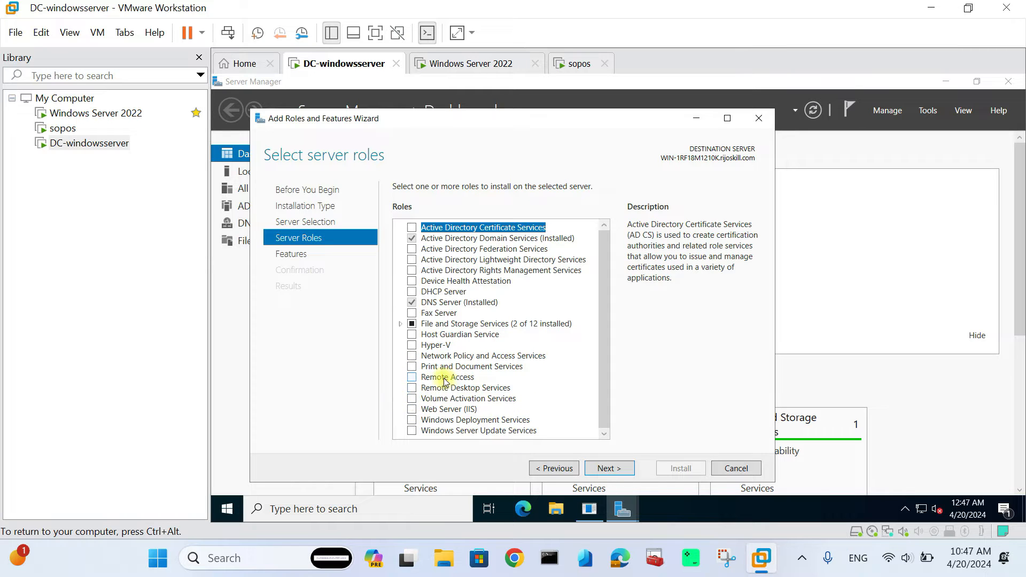
left_click(411, 356)
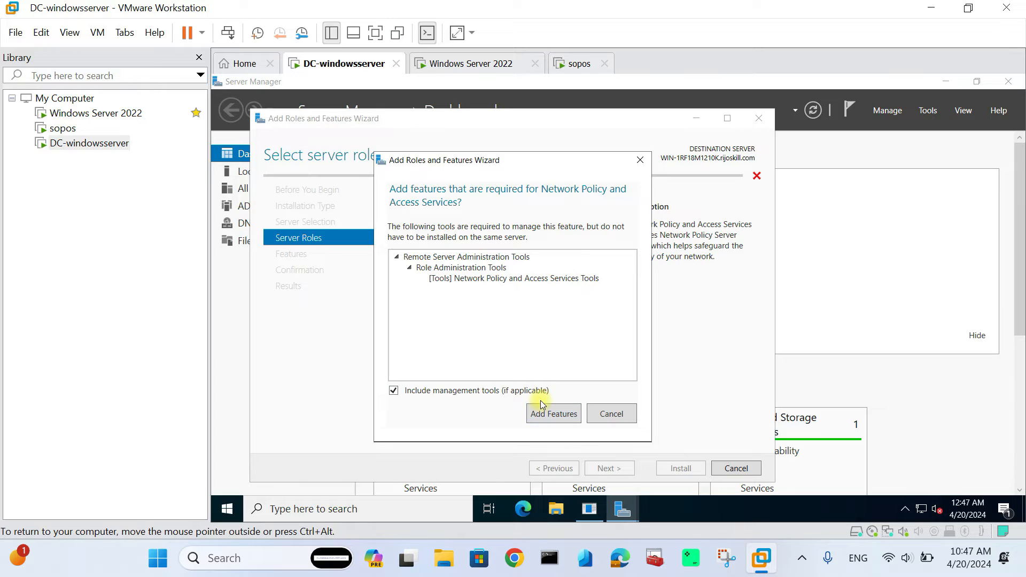
left_click(572, 413)
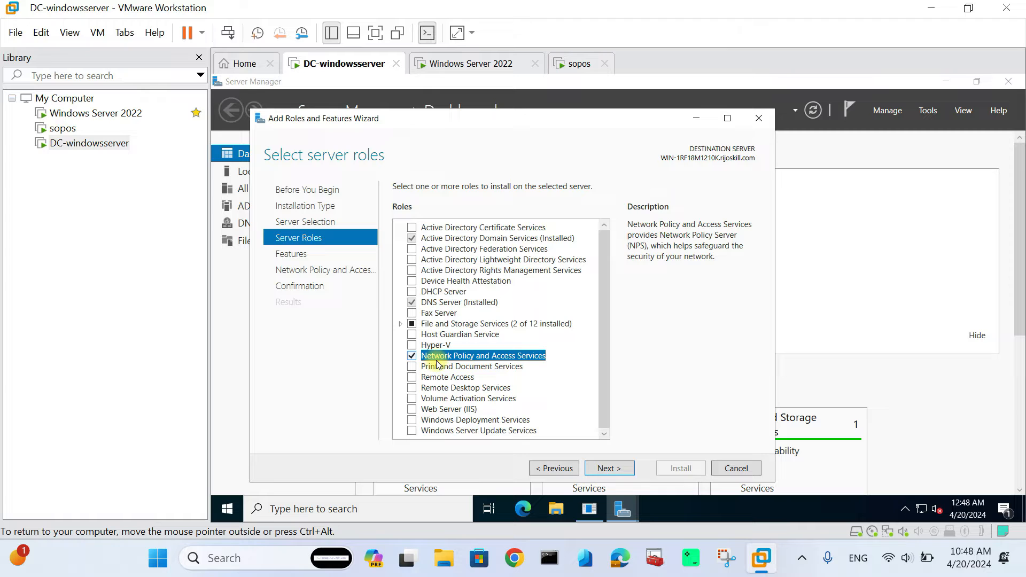
- Install the NPAS role and dismiss the Shutdown Event Tracker prompt
left_click(605, 468)
left_click(610, 469)
left_click(610, 469)
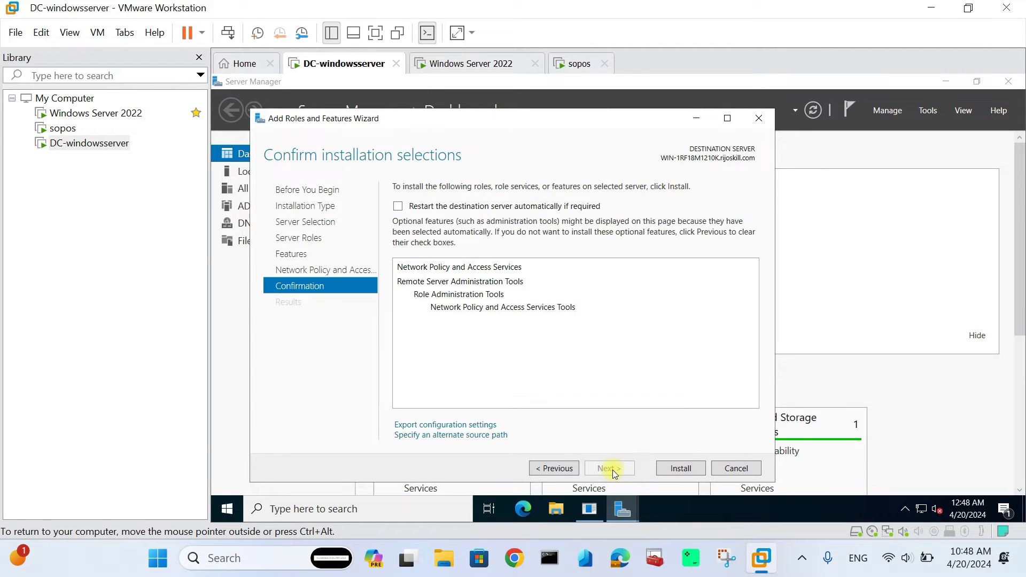
left_click(680, 469)
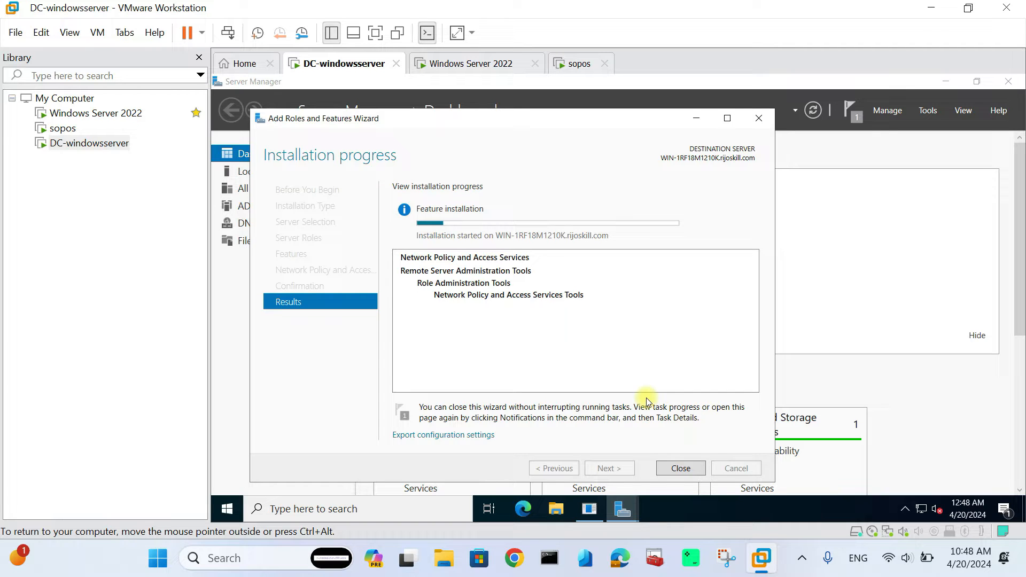
left_click(677, 468)
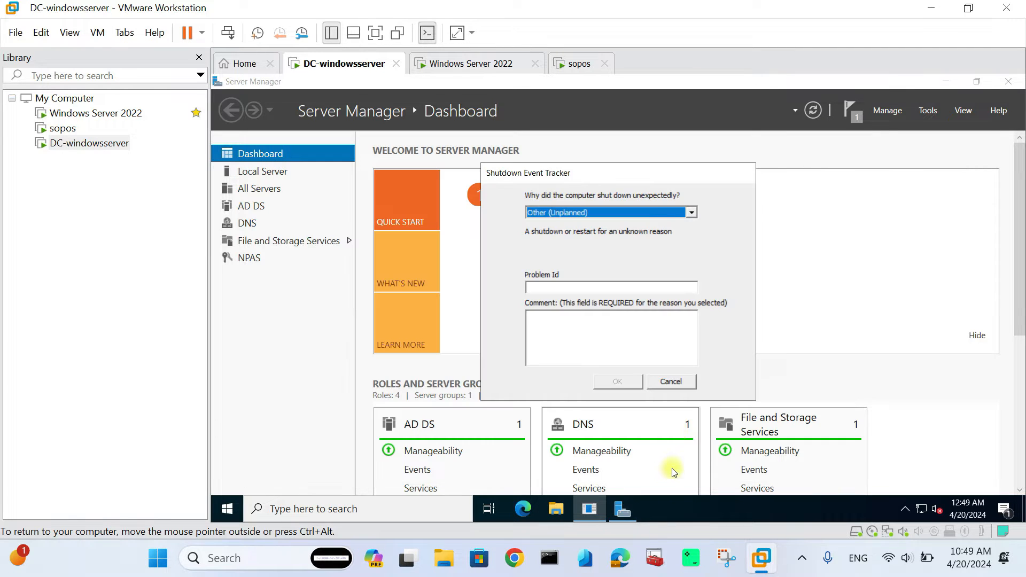
left_click(671, 382)
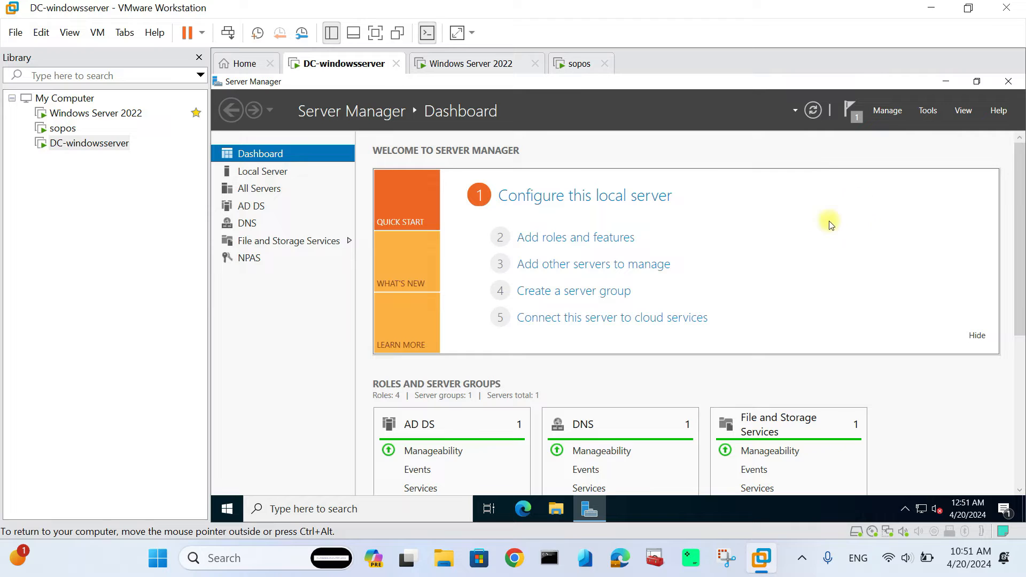
- Launch Network Policy Server from Tools and show its Network Policies list
left_click(931, 113)
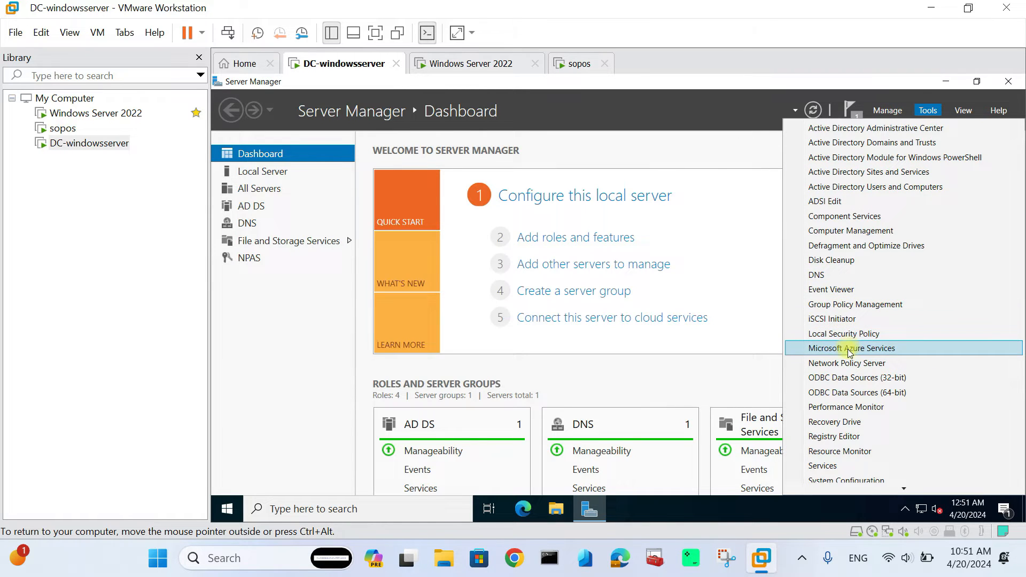
left_click(849, 363)
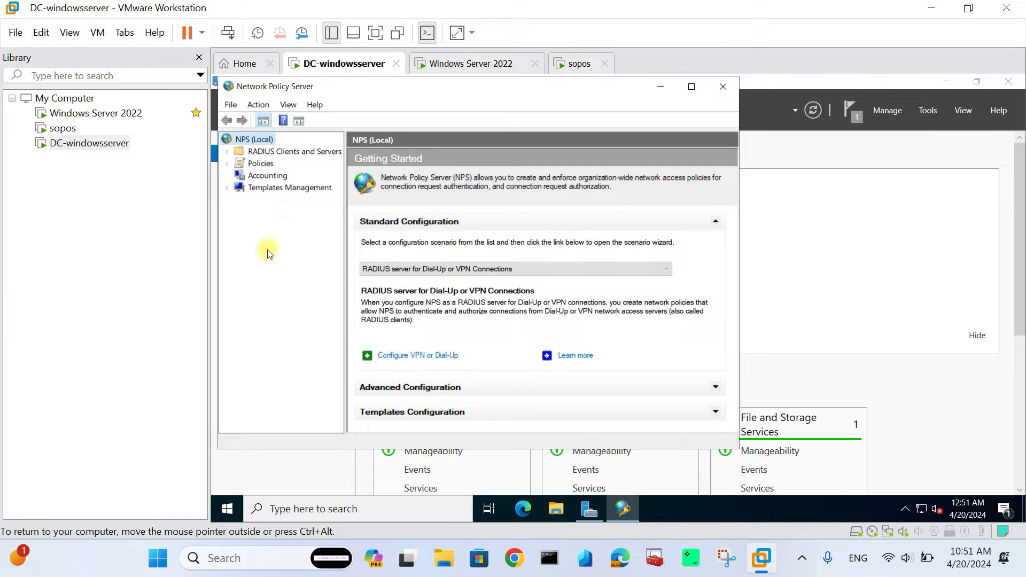
right_click(266, 139)
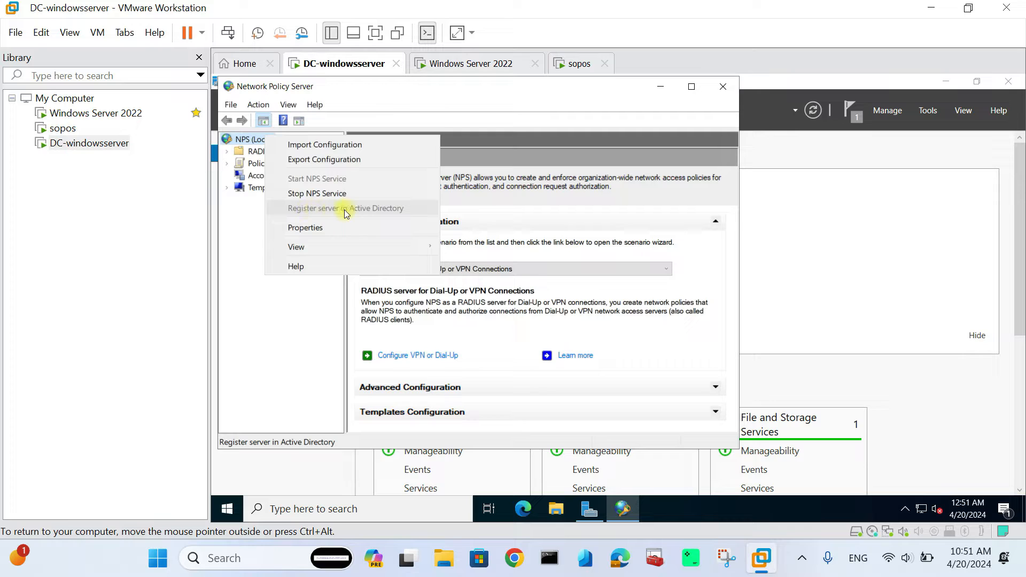
left_click(251, 249)
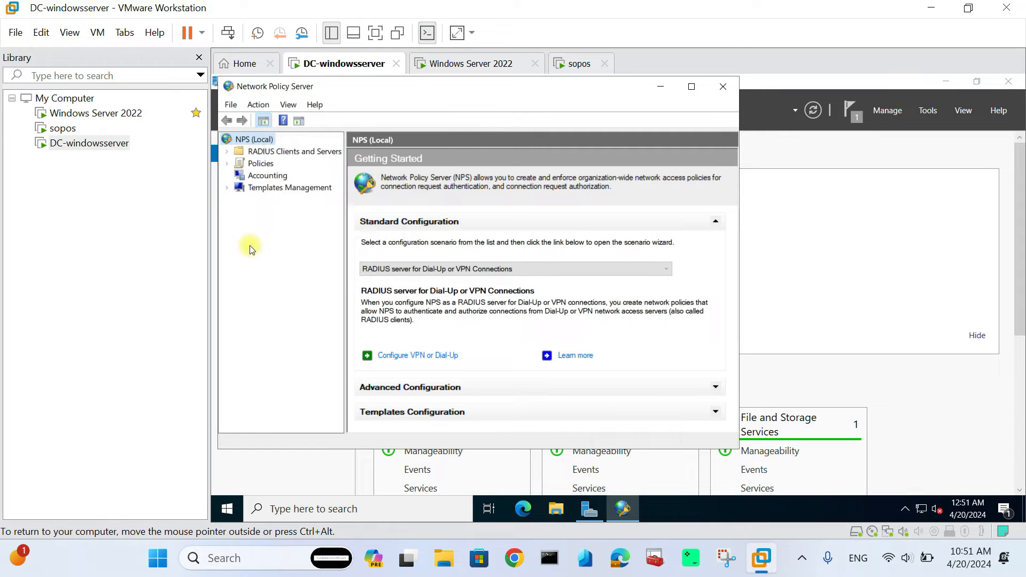
left_click(226, 164)
left_click(289, 188)
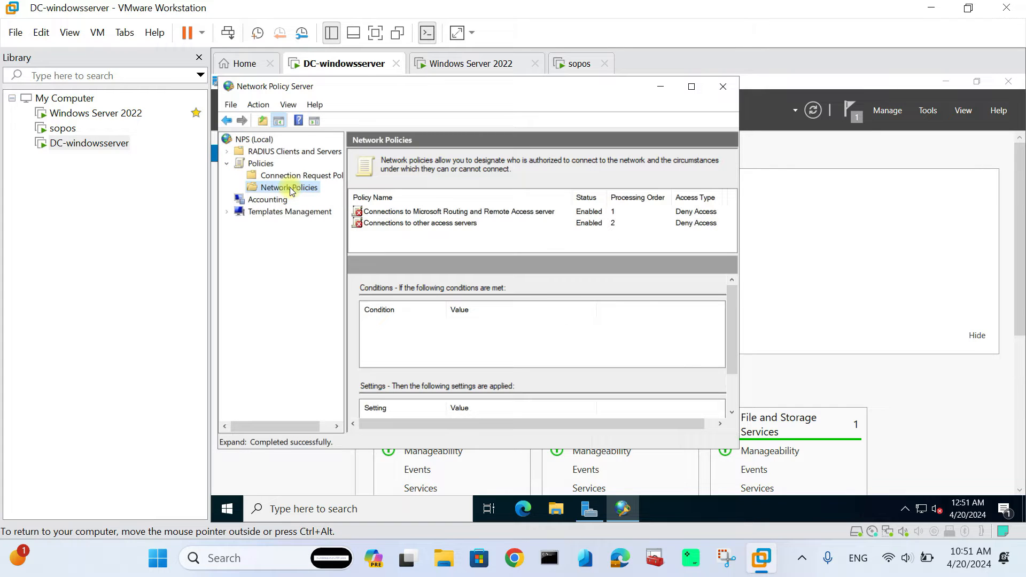
right_click(291, 191)
- Start a new network policy, name it, and set type Remote Access Server (VPN-Dial up)
left_click(321, 198)
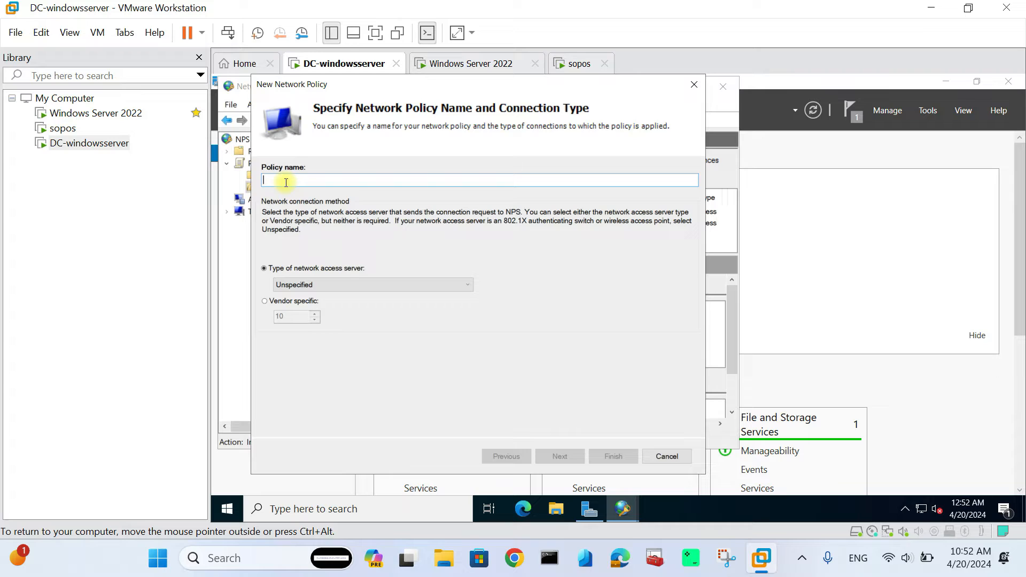
type("azurevpnpointtosite")
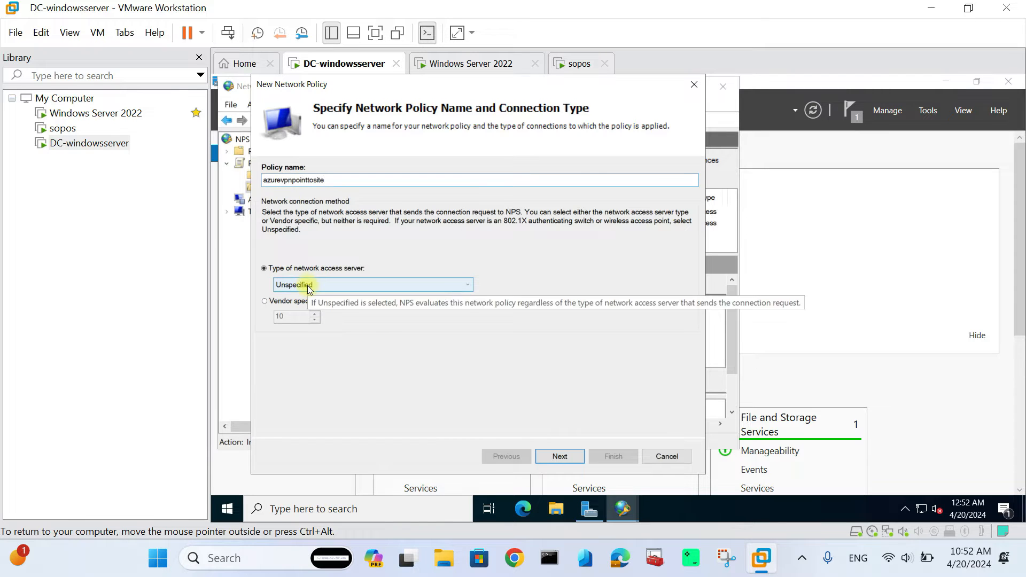
left_click(308, 286)
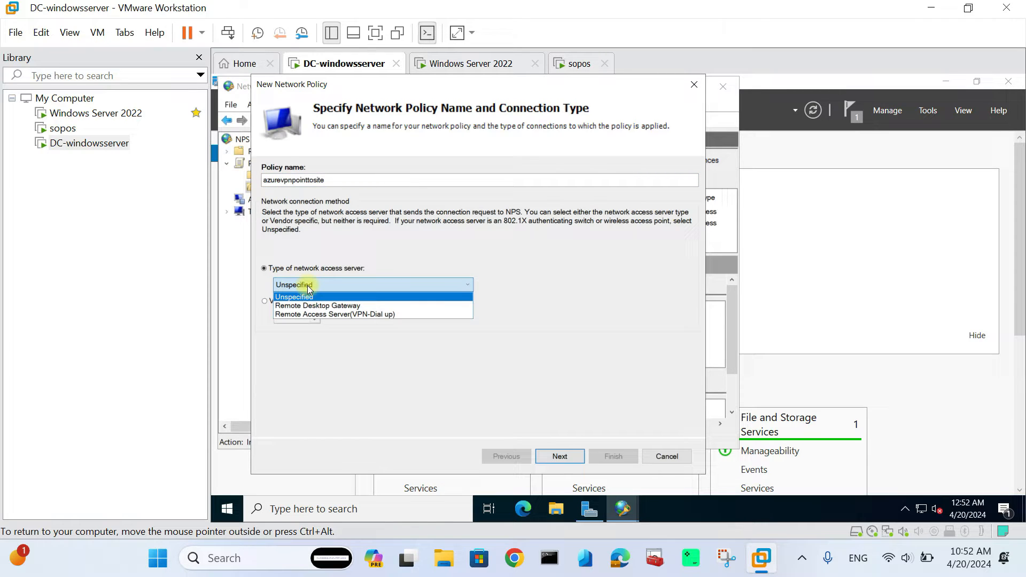
left_click(326, 316)
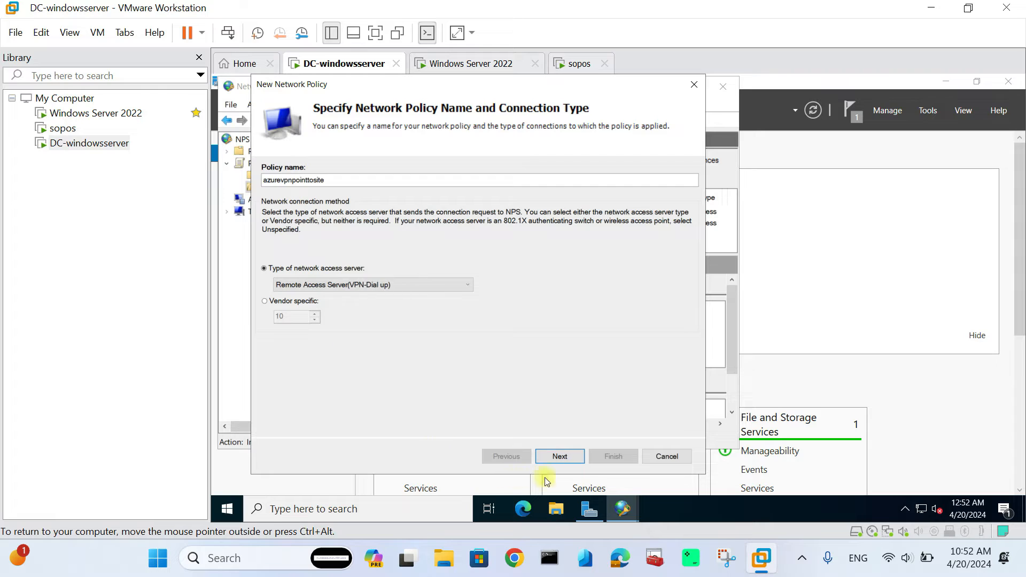
left_click(569, 459)
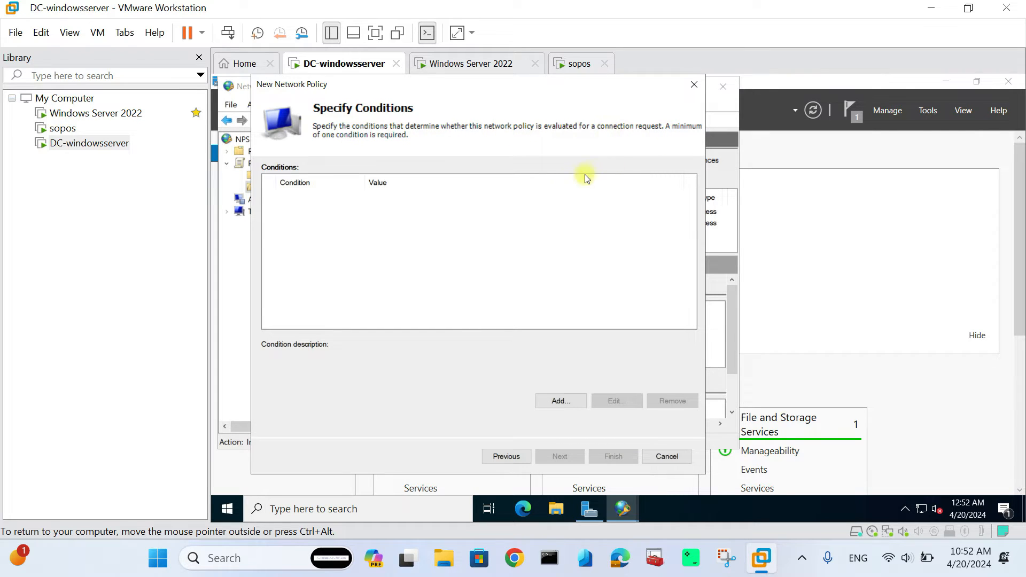
- Begin adding a User Groups condition, then switch to the Windows Server 2022 machine
left_click(559, 402)
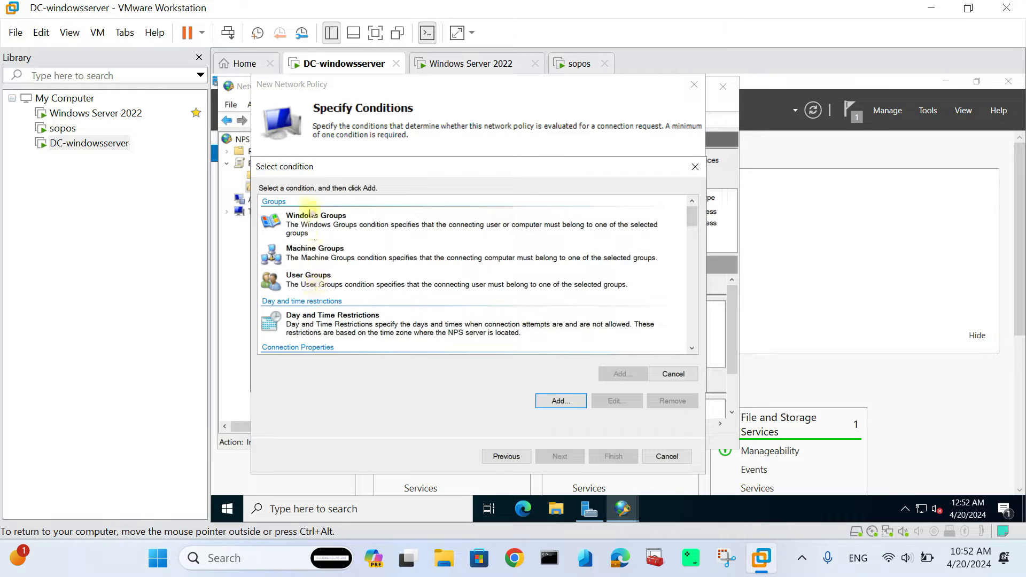
left_click(314, 290)
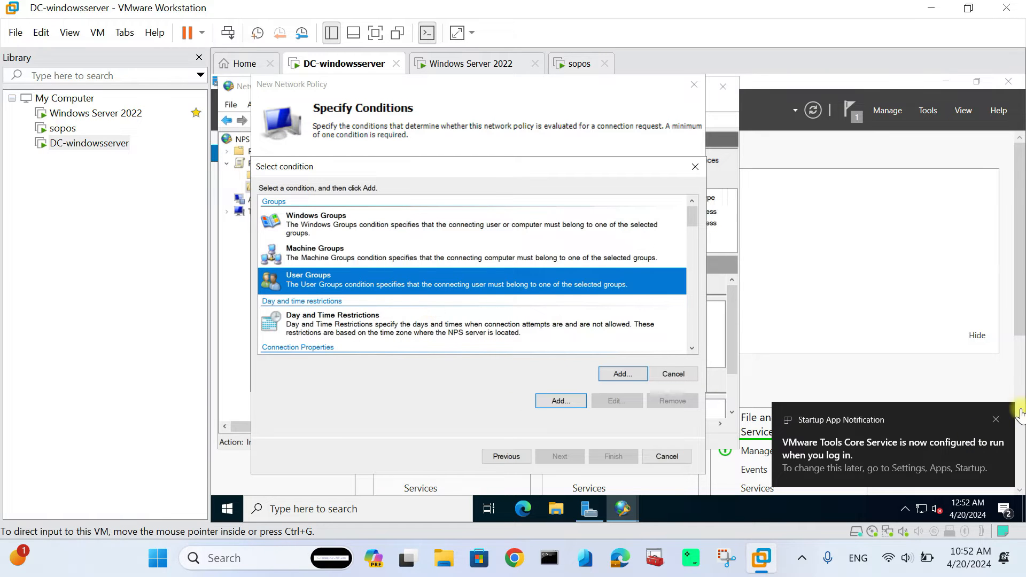
left_click(485, 64)
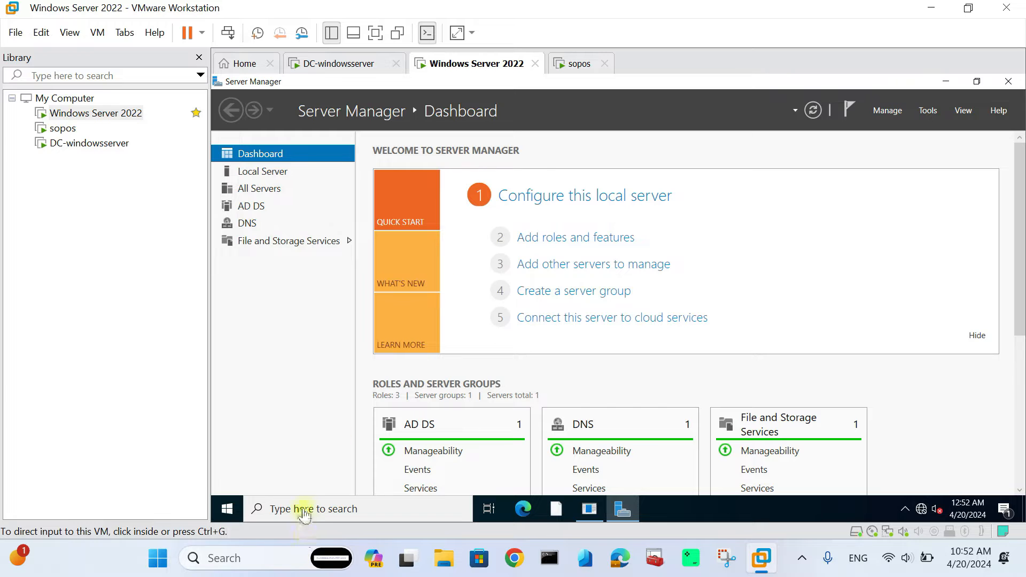
- Open Active Directory Users and Computers from Windows Administrative Tools
left_click(229, 510)
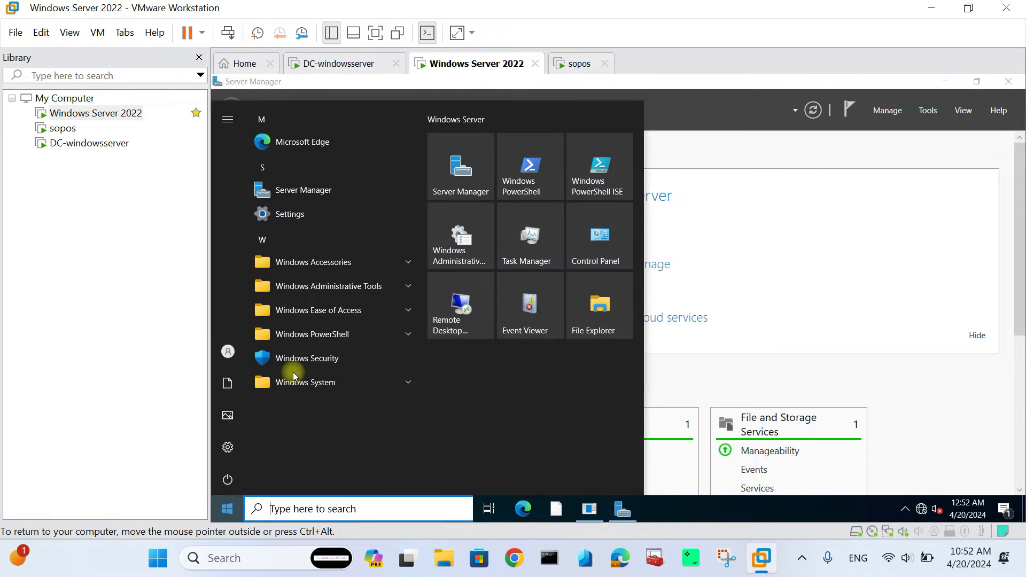
left_click(347, 285)
left_click(316, 416)
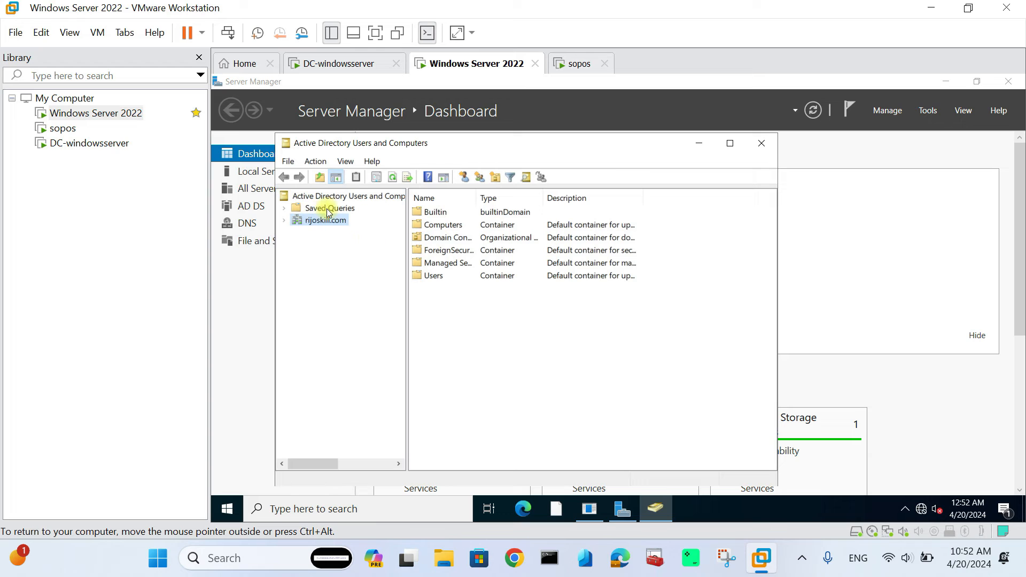
- Create the global security group azurevpnp2s in the domain, copying its name for later
right_click(328, 221)
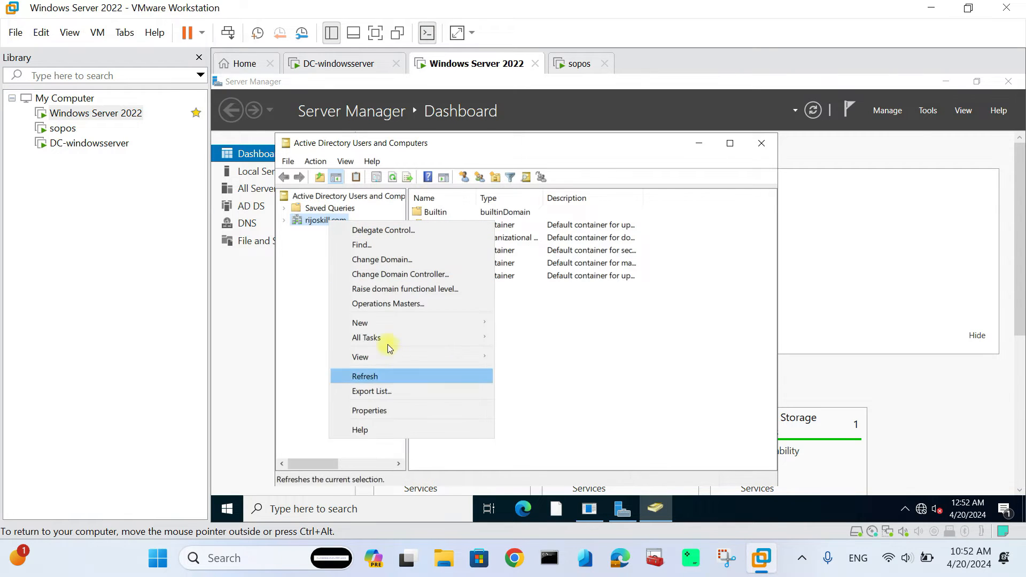
mouse_move(390, 323)
left_click(525, 352)
type("aa")
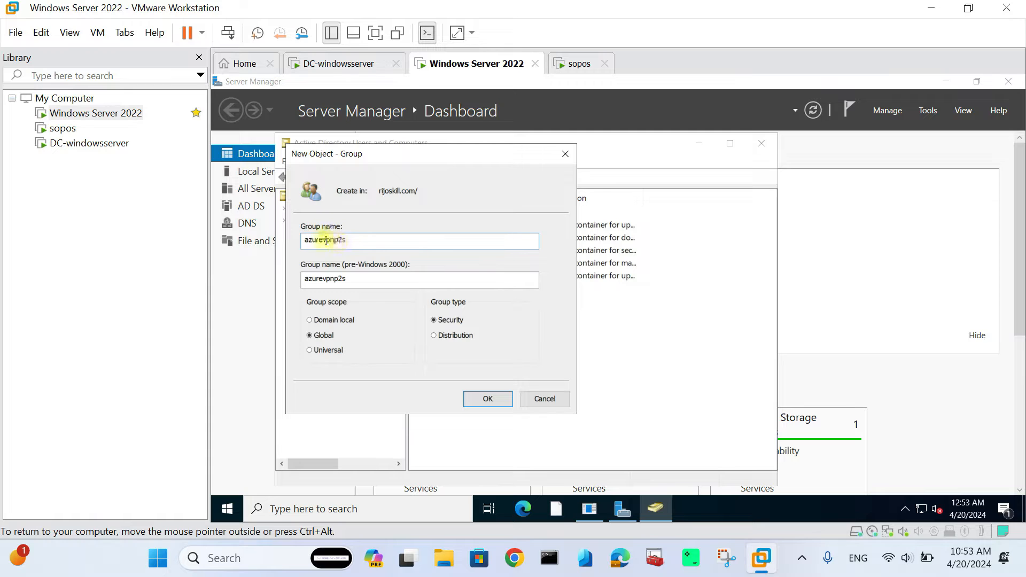
left_click_drag(352, 241, 305, 240)
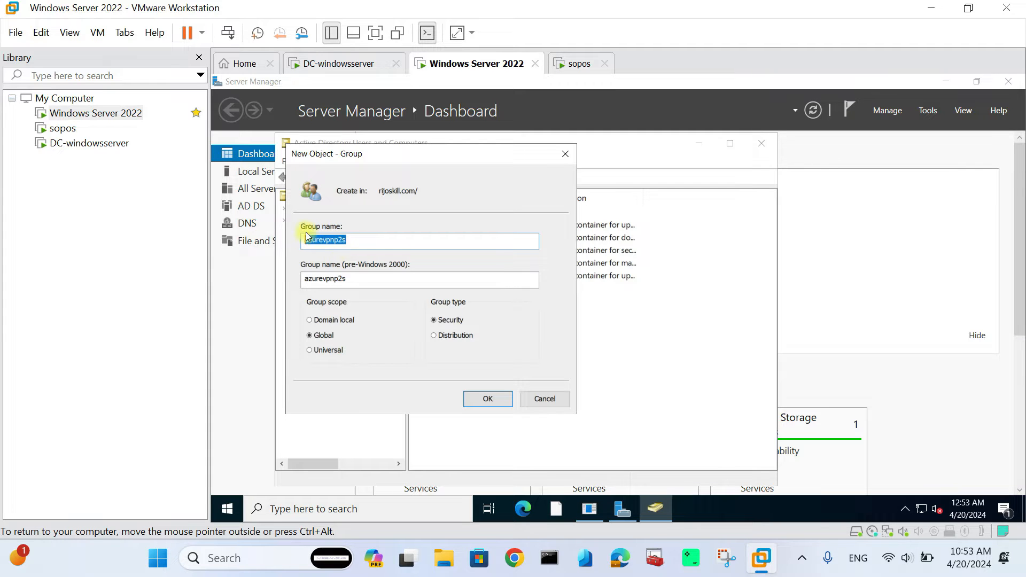
right_click(321, 242)
left_click(373, 289)
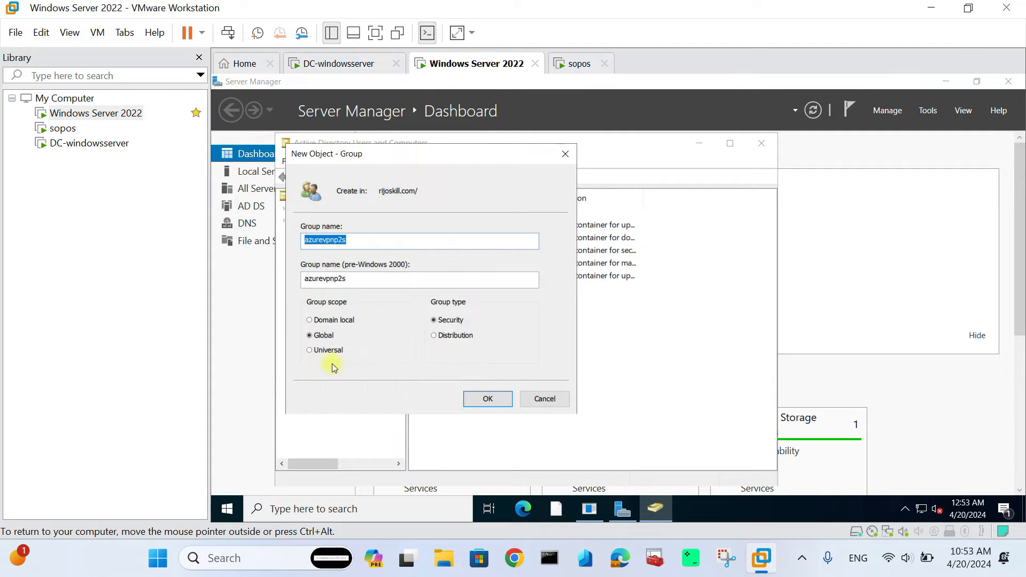
left_click(493, 402)
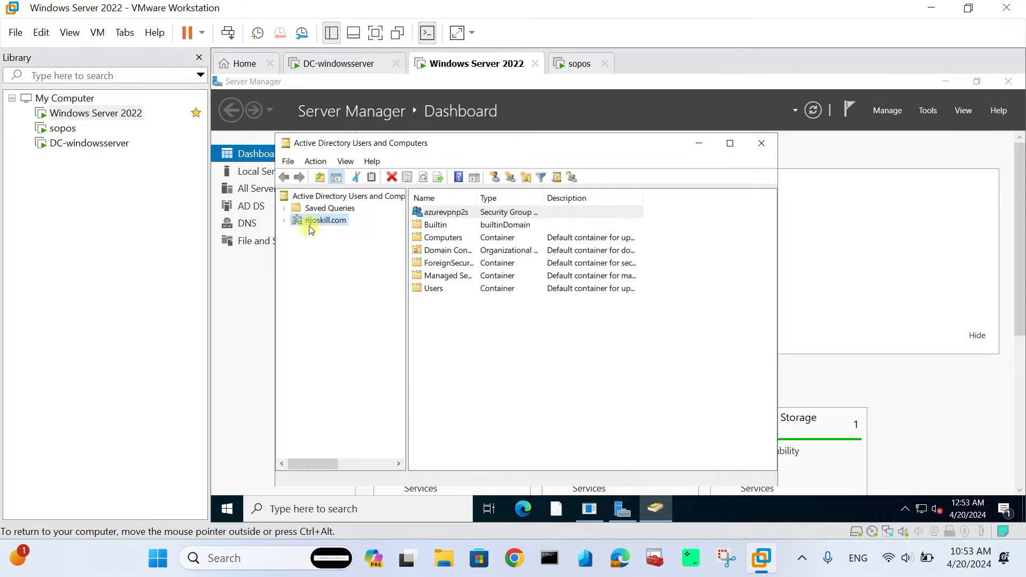
double_click(432, 290)
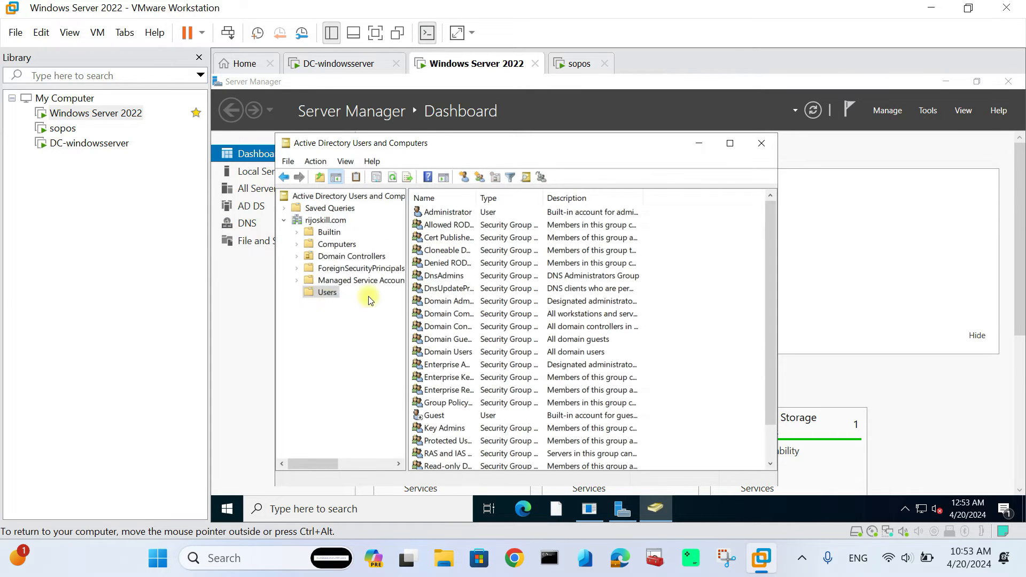
- Locate the domain user account that will join the group
scroll(456, 365, "down", 1)
left_click(436, 442)
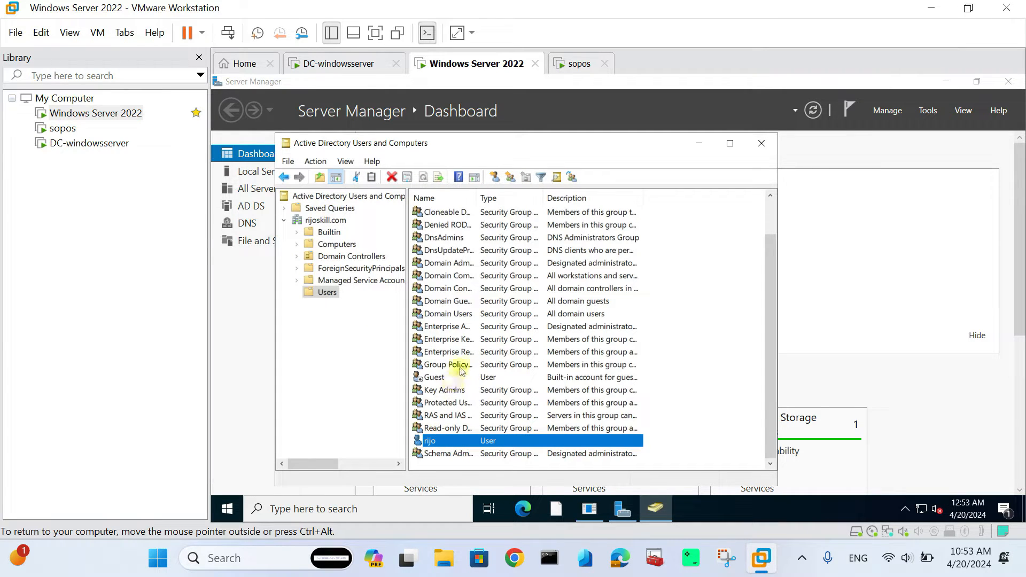
left_click(332, 220)
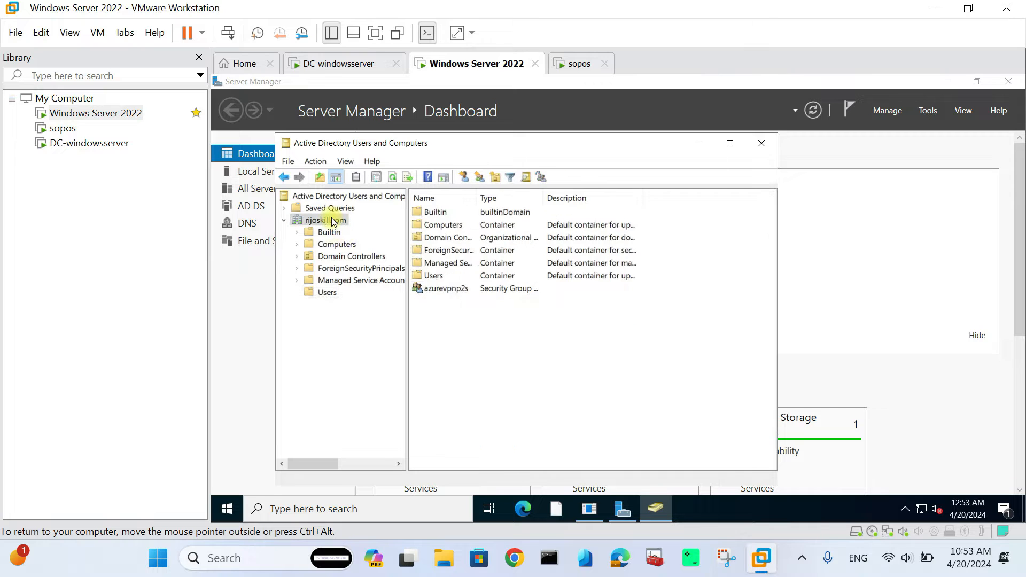
- Add the domain user to azurevpnp2s's members and apply the change
double_click(464, 289)
left_click(448, 191)
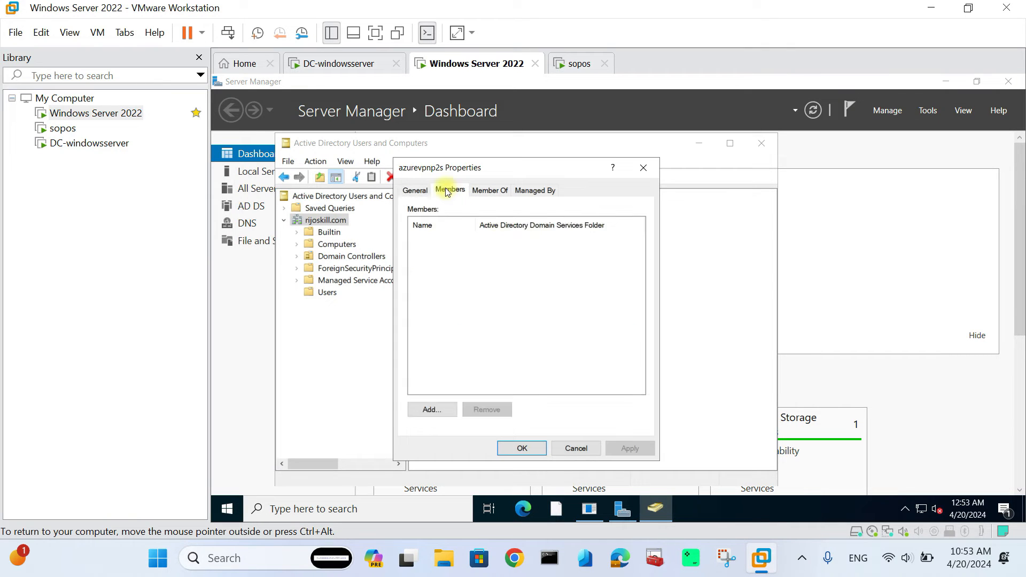
left_click(433, 409)
type("rijo")
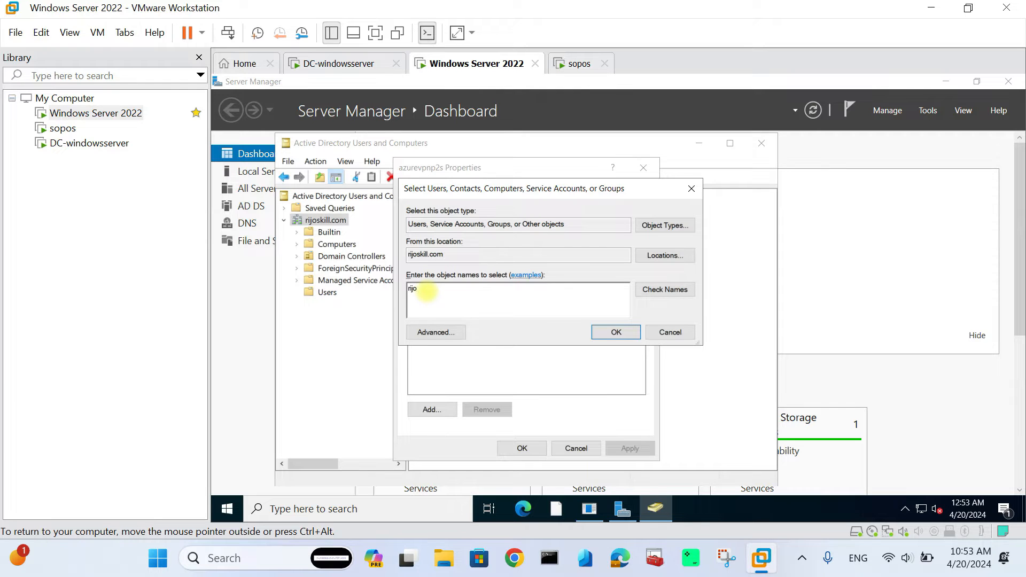
left_click(695, 290)
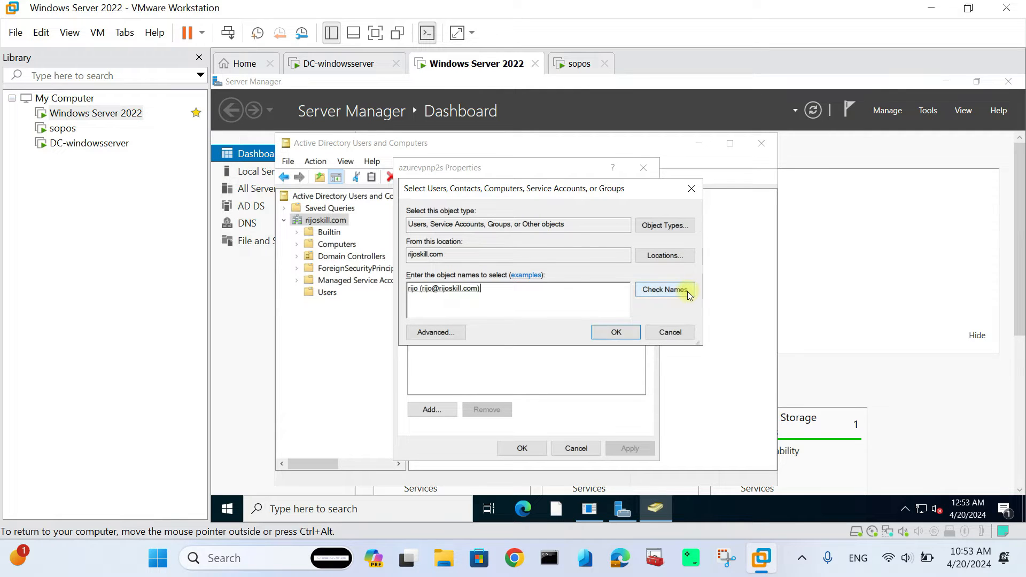
left_click(601, 337)
left_click(631, 449)
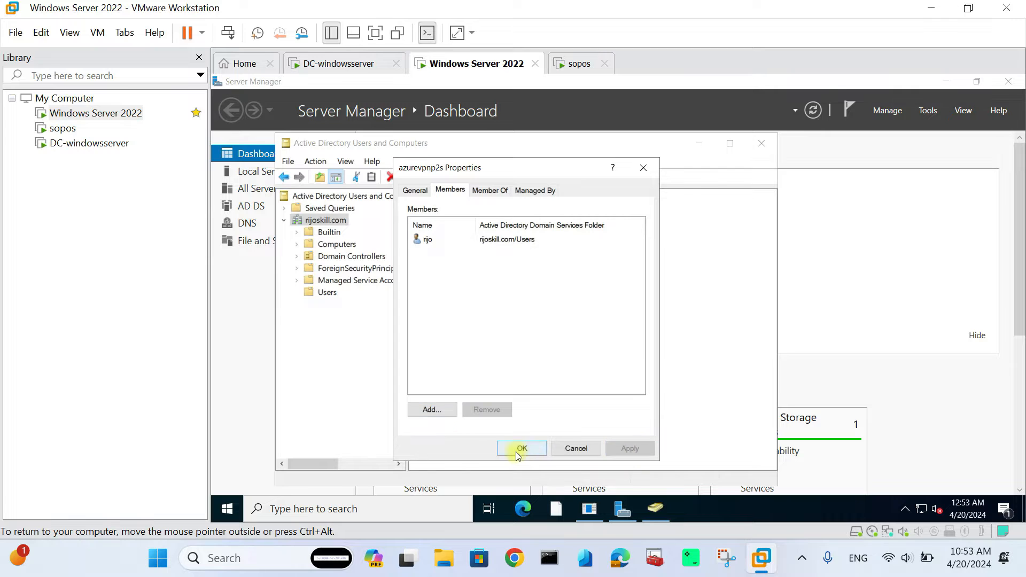
left_click(522, 449)
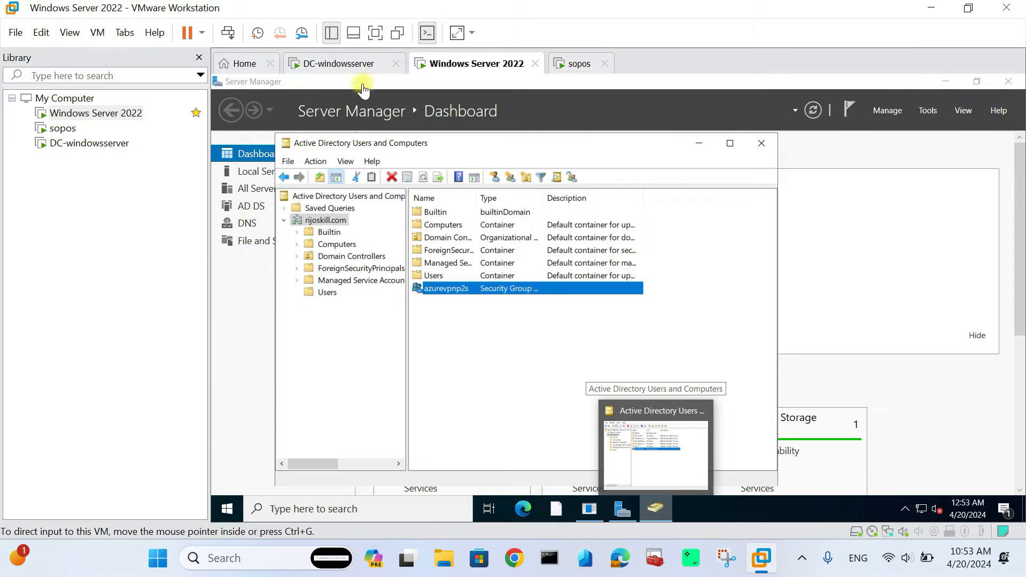
left_click(352, 64)
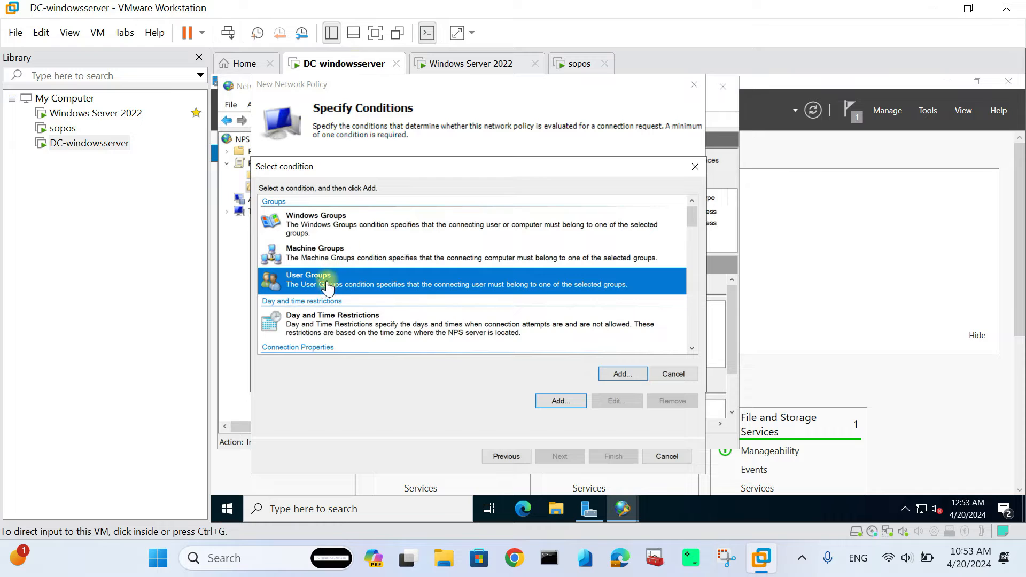
- Add a User Groups condition for azurevpnp2s and keep access granted
left_click(260, 280)
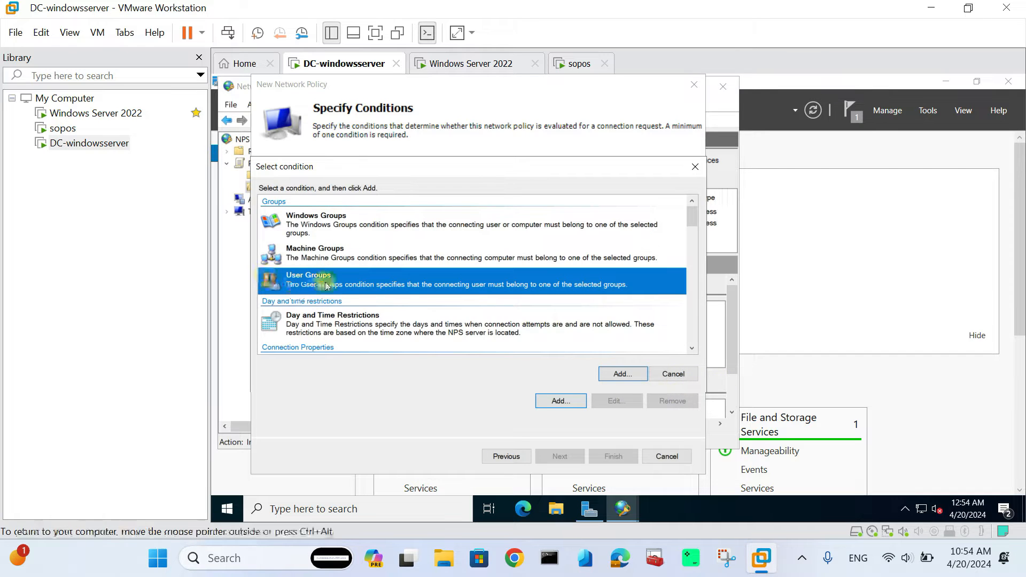
left_click(621, 376)
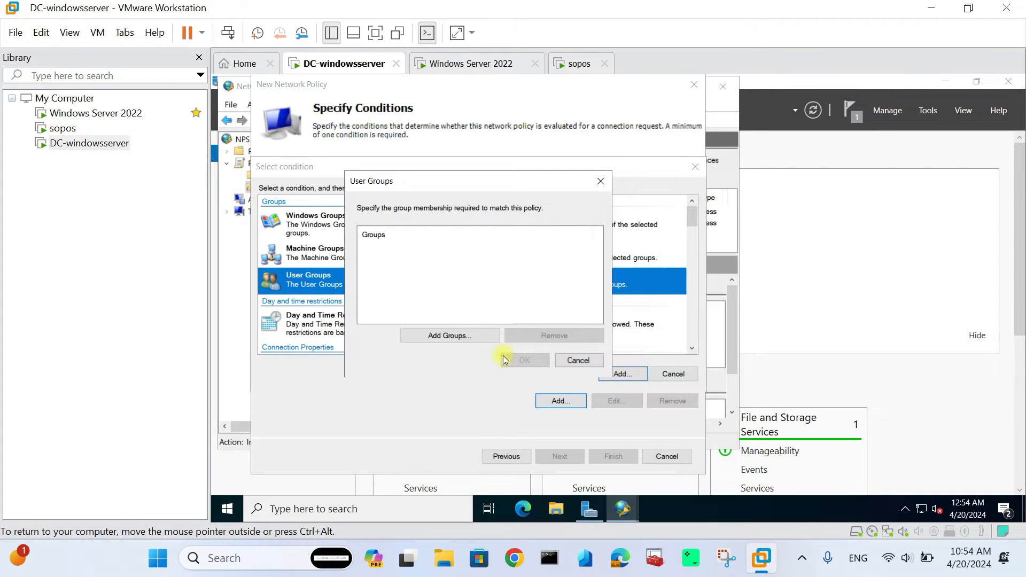
left_click(465, 338)
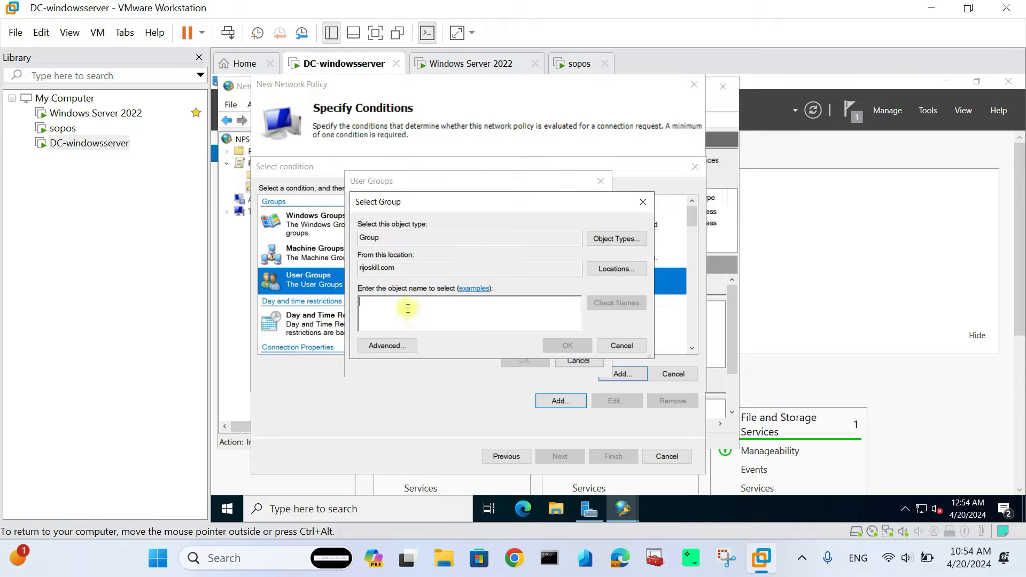
key("ctrl+v")
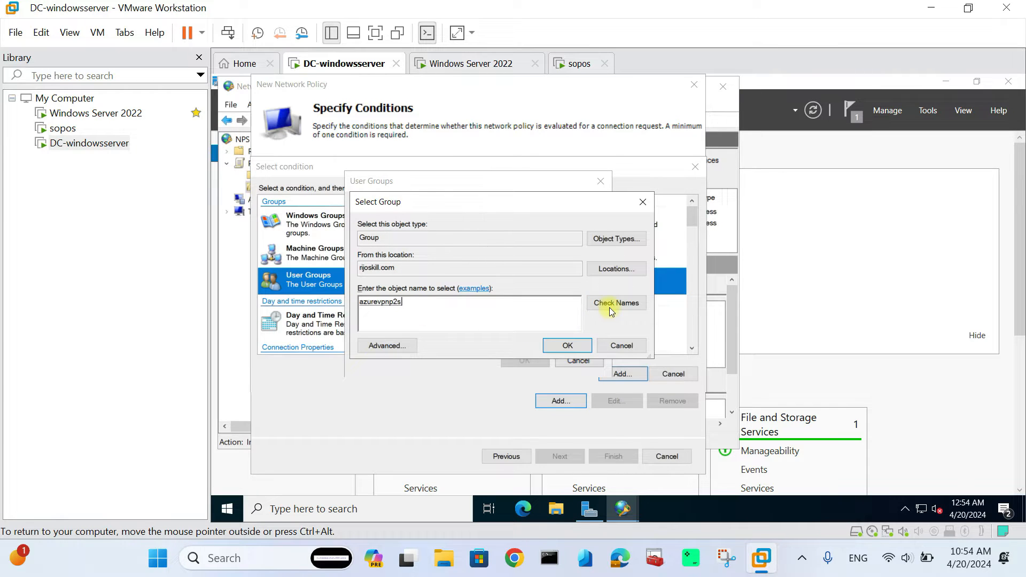
left_click(566, 346)
left_click(527, 361)
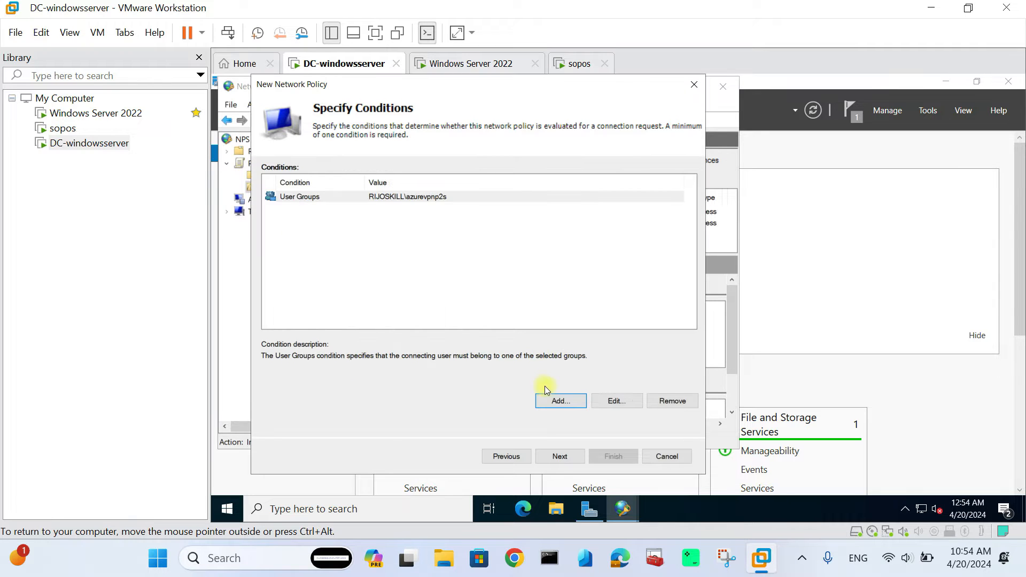
left_click(560, 456)
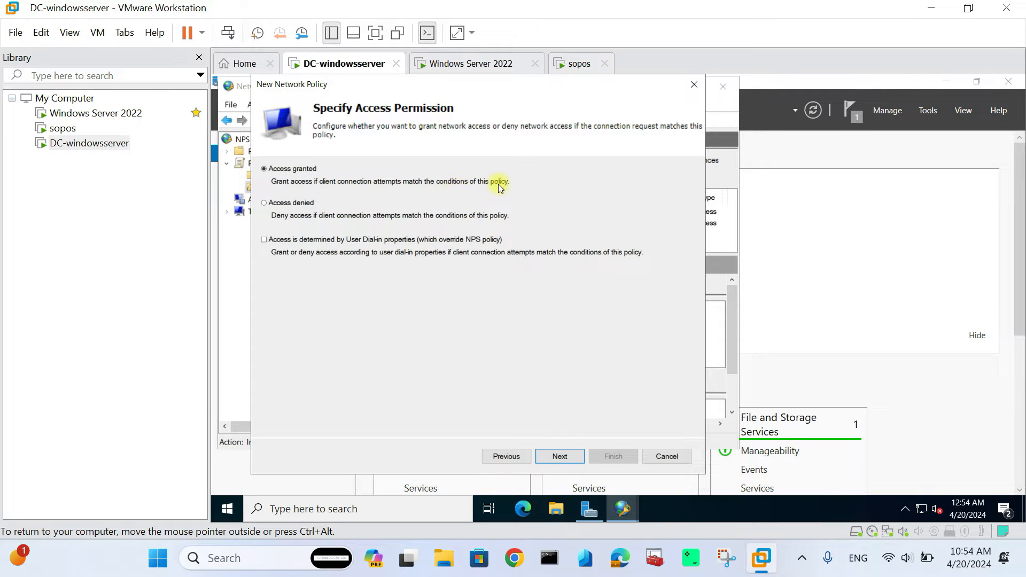
left_click(568, 459)
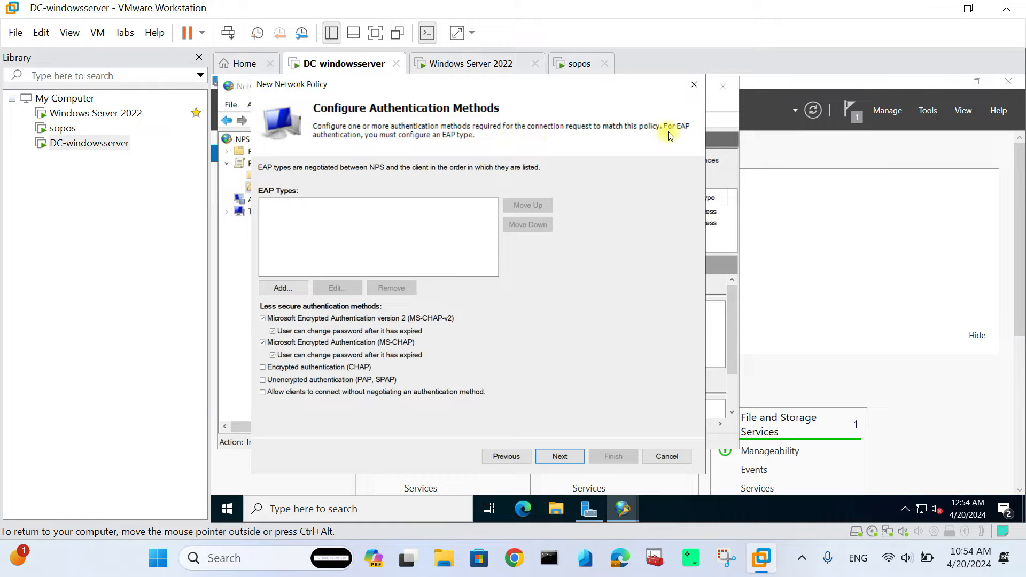
- Allow only EAP-MSCHAP v2 authentication, clearing both MS-CHAP options, and finish the azurevpnpointtosite policy
left_click(282, 288)
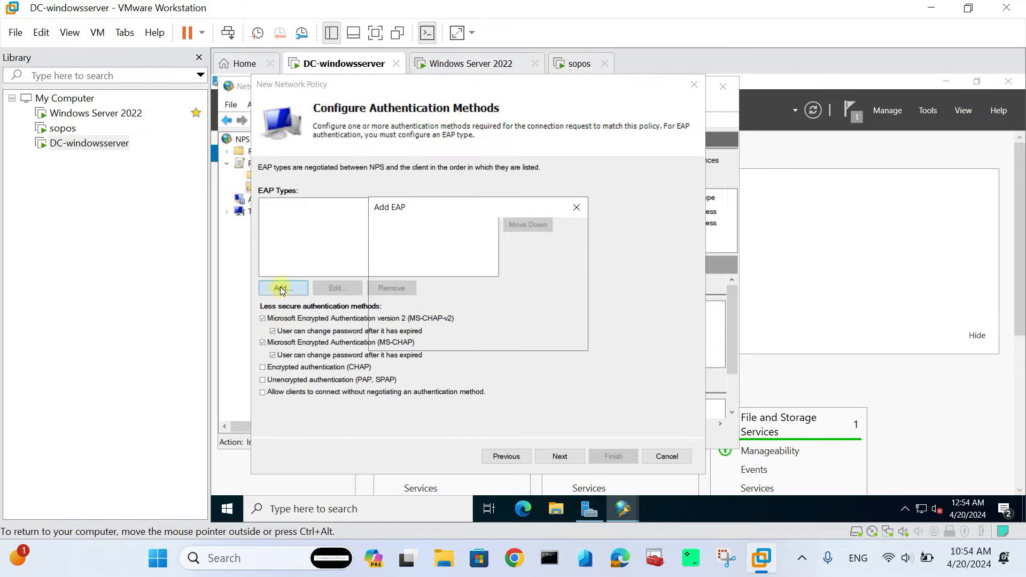
left_click(440, 267)
left_click(502, 334)
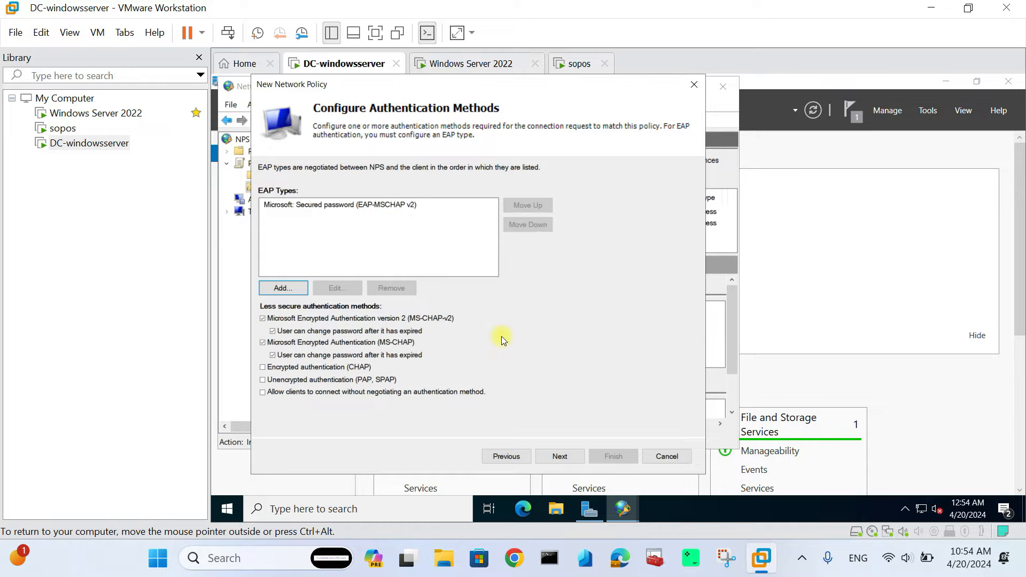
left_click(267, 318)
left_click(264, 343)
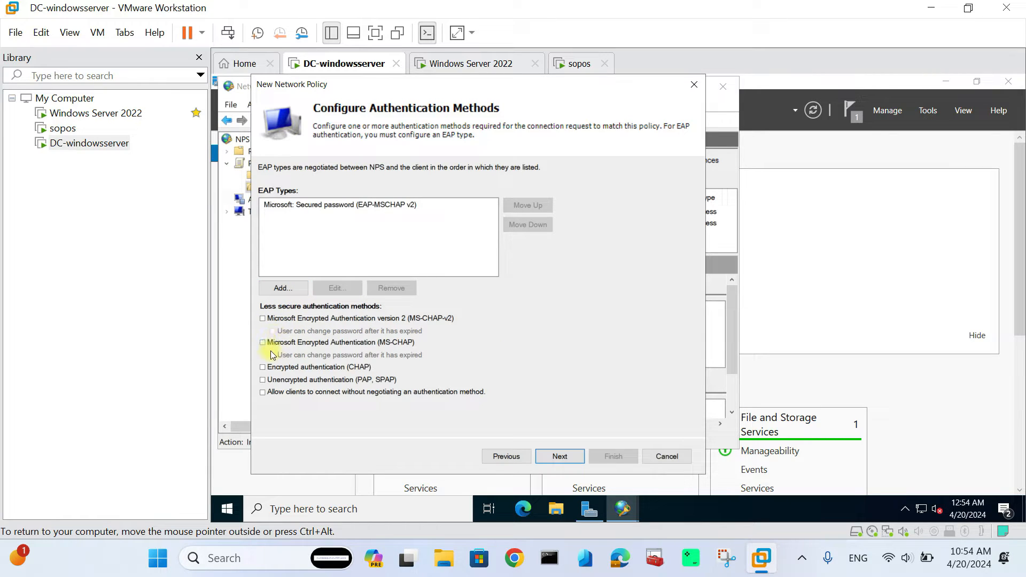
left_click(557, 458)
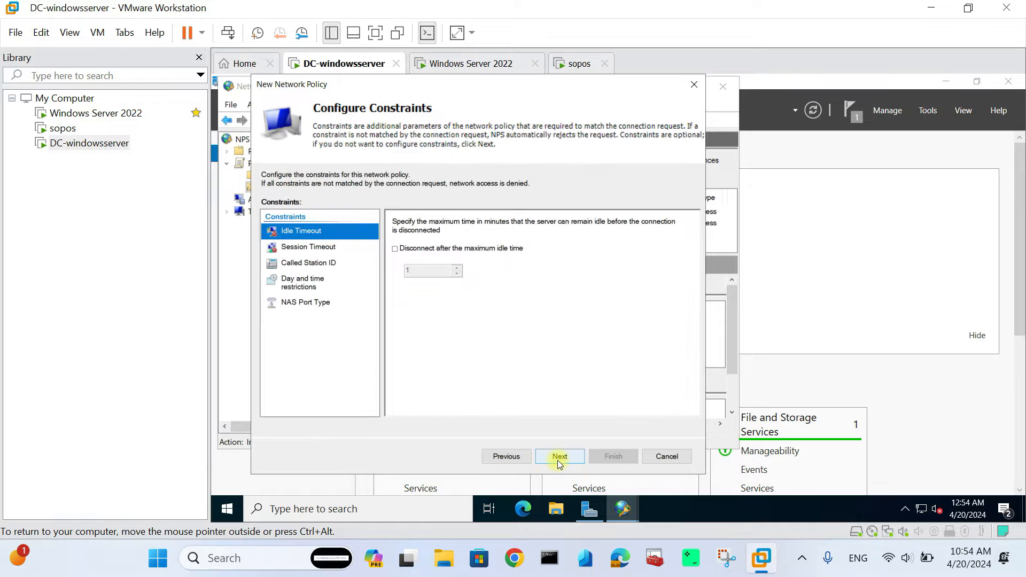
left_click(560, 459)
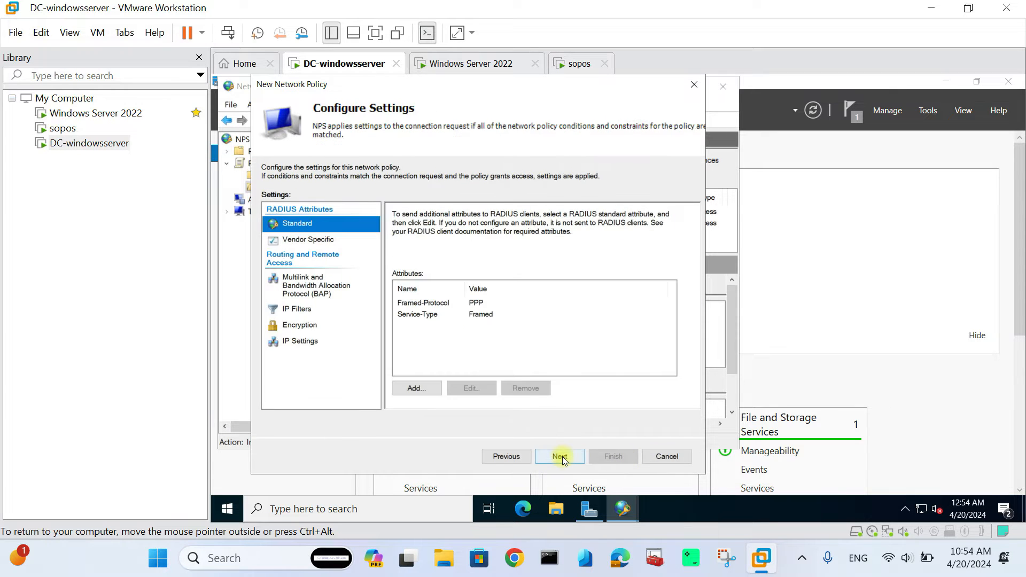
left_click(557, 456)
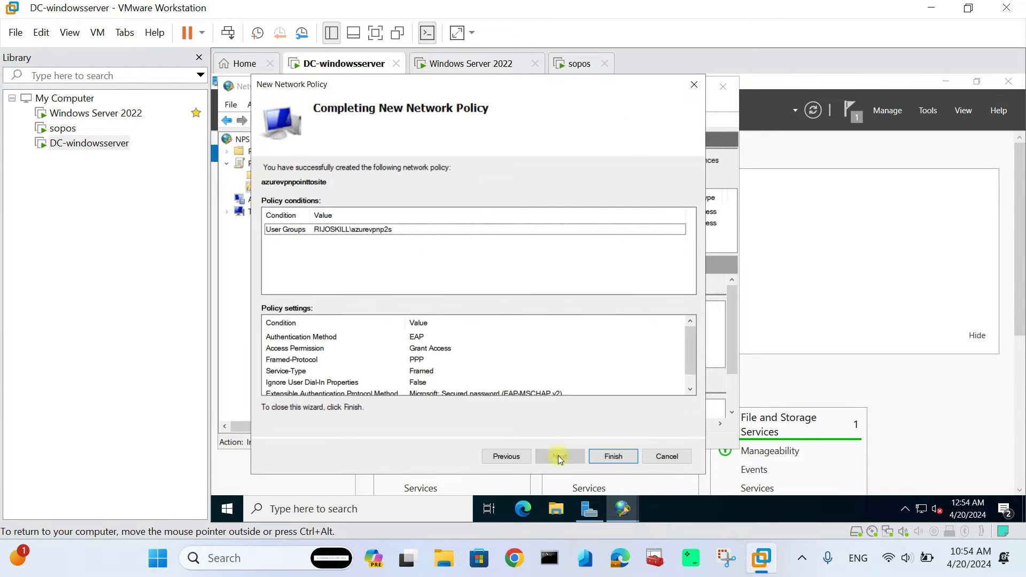
left_click(612, 463)
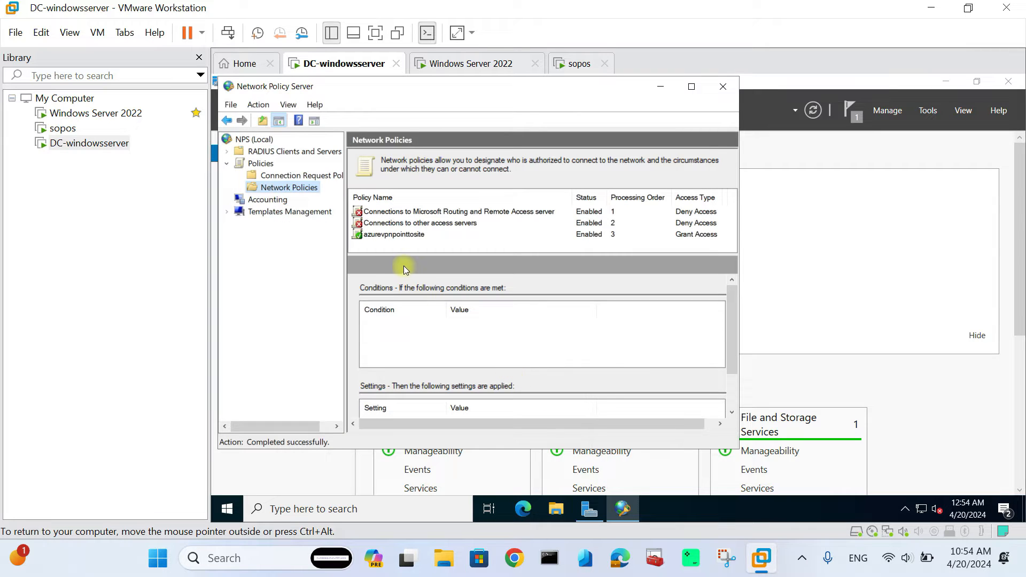
- Expand RADIUS Clients and Servers and start a New RADIUS Client from RADIUS Clients
left_click(393, 236)
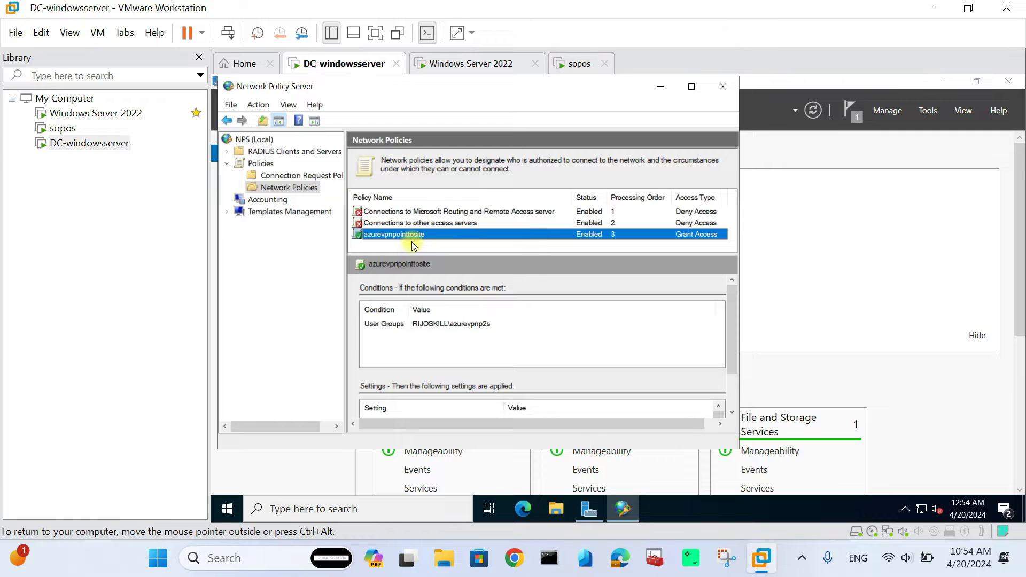
left_click(288, 151)
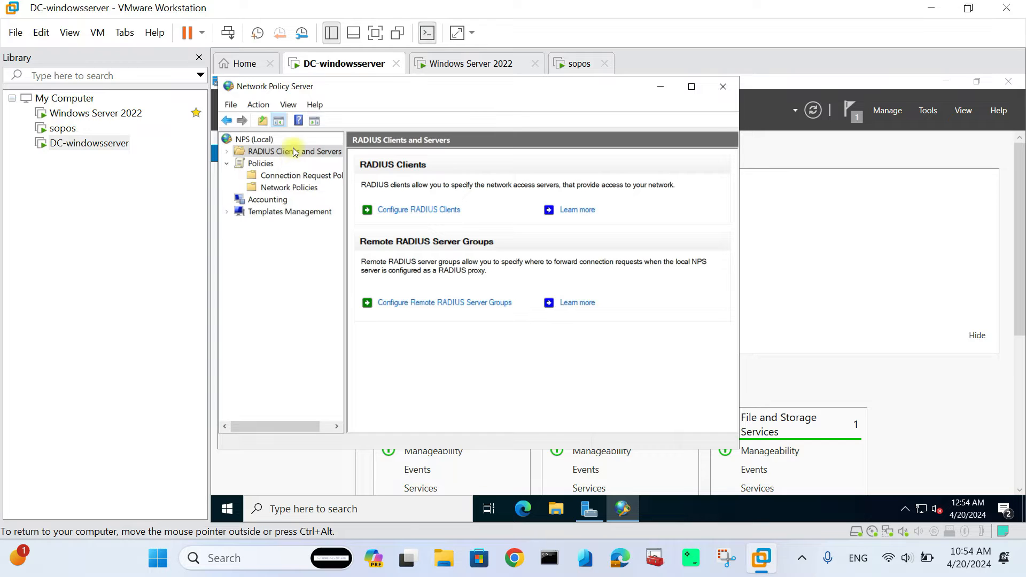
right_click(293, 149)
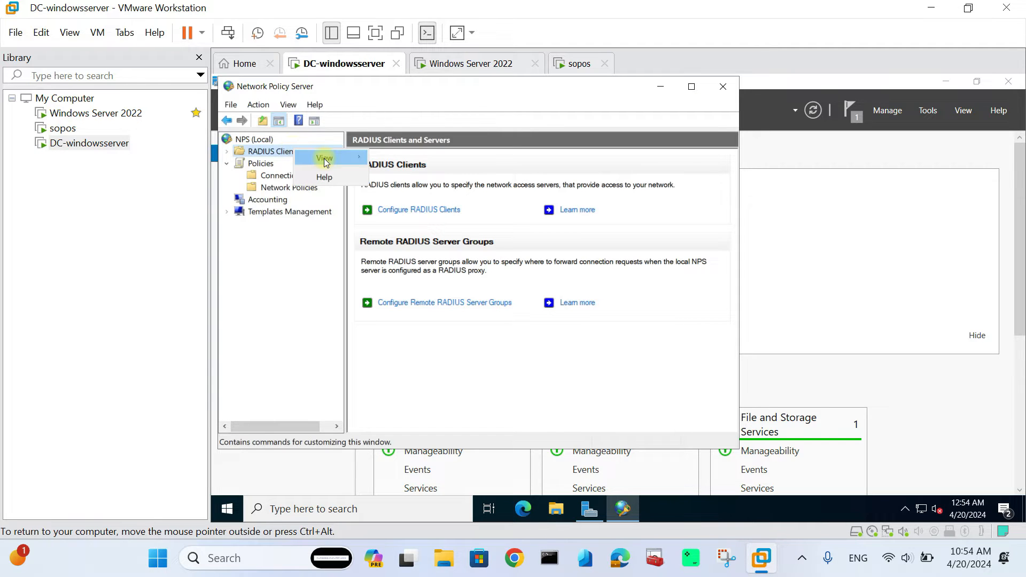
left_click(263, 154)
left_click(227, 151)
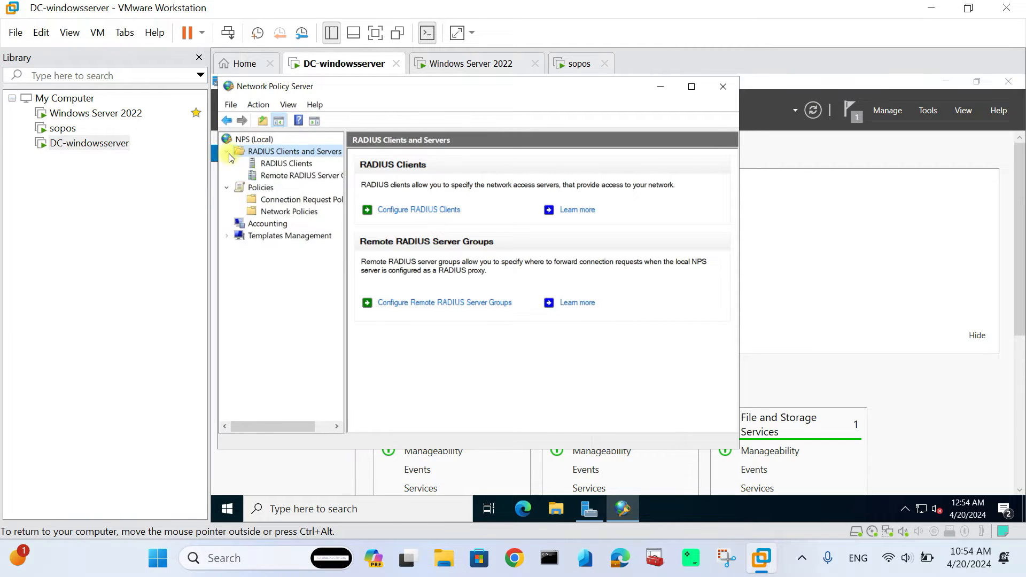
left_click(287, 163)
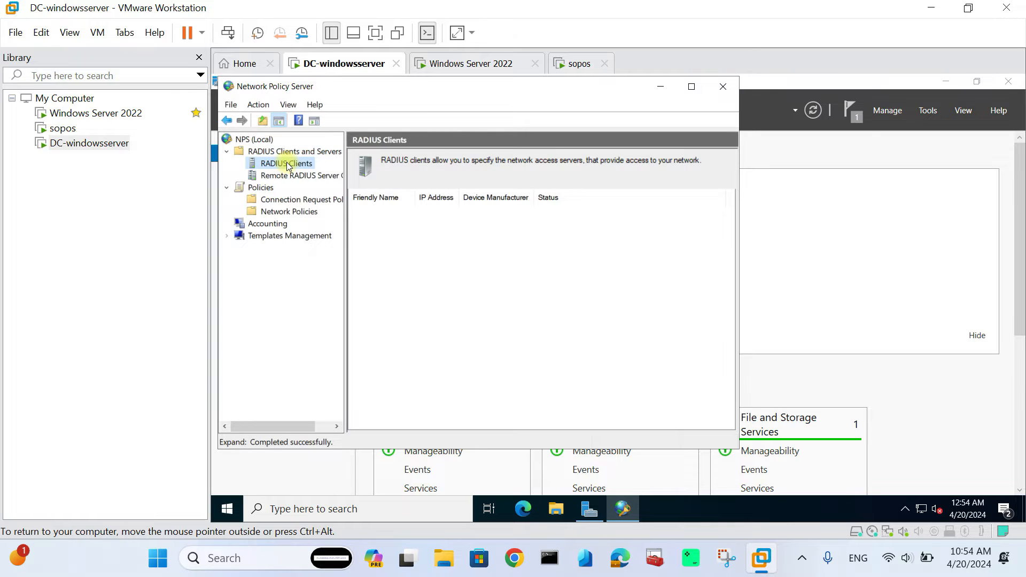
right_click(287, 165)
left_click(316, 169)
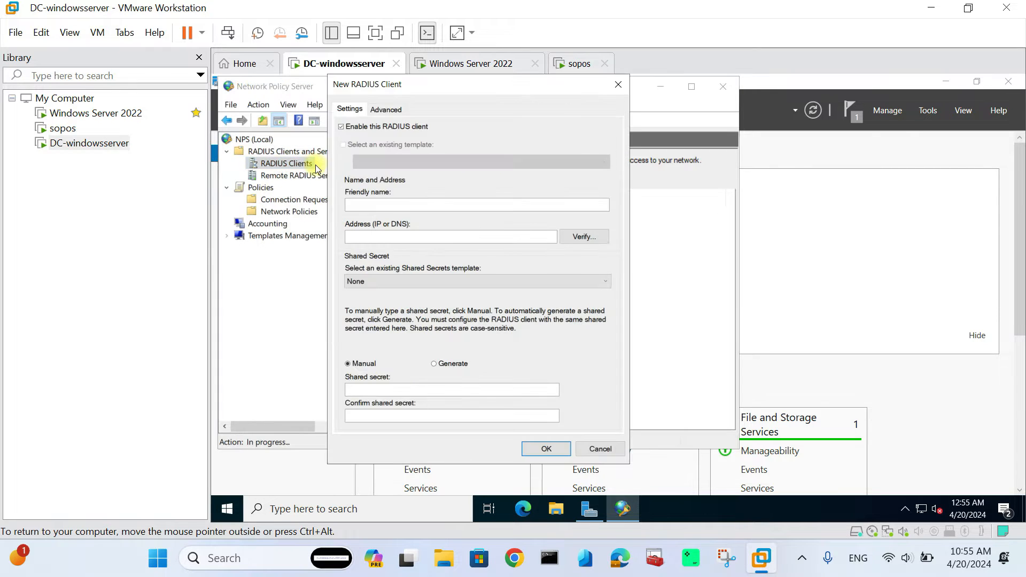
- Name the RADIUS client p2sazure, then switch to Desktop 1 with the P2S VPN diagram
left_click(370, 206)
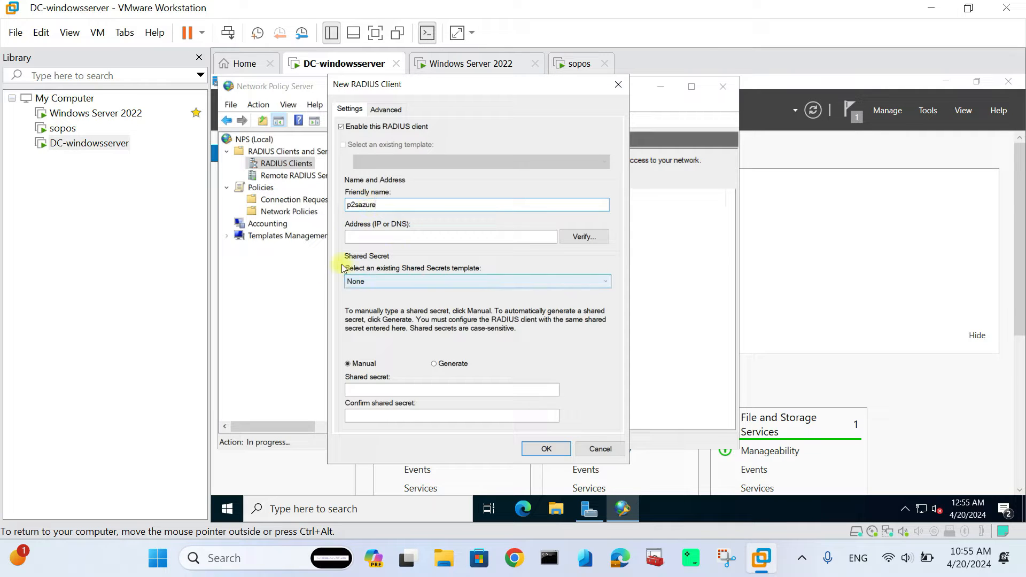
left_click(354, 237)
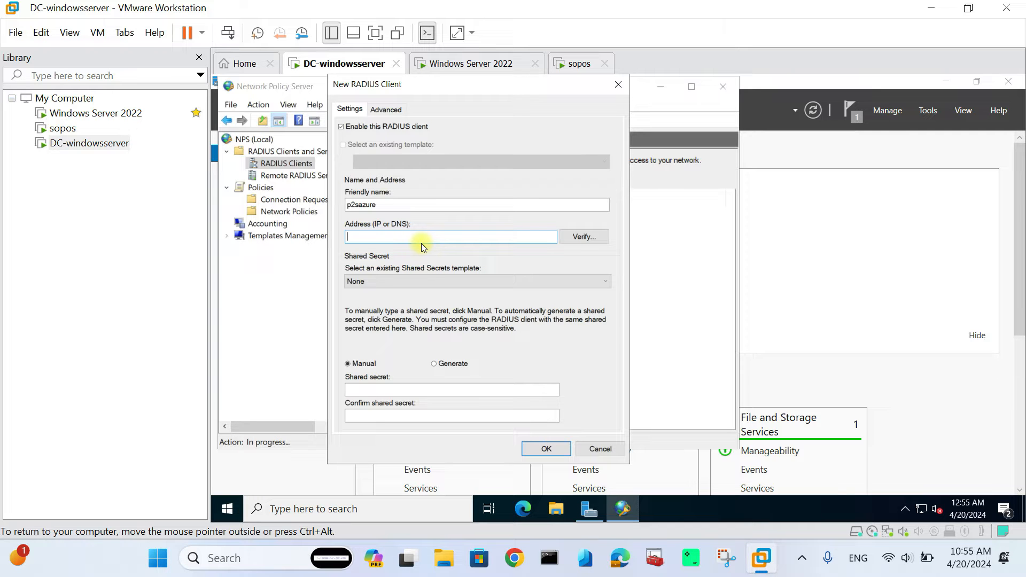
key("super+Tab")
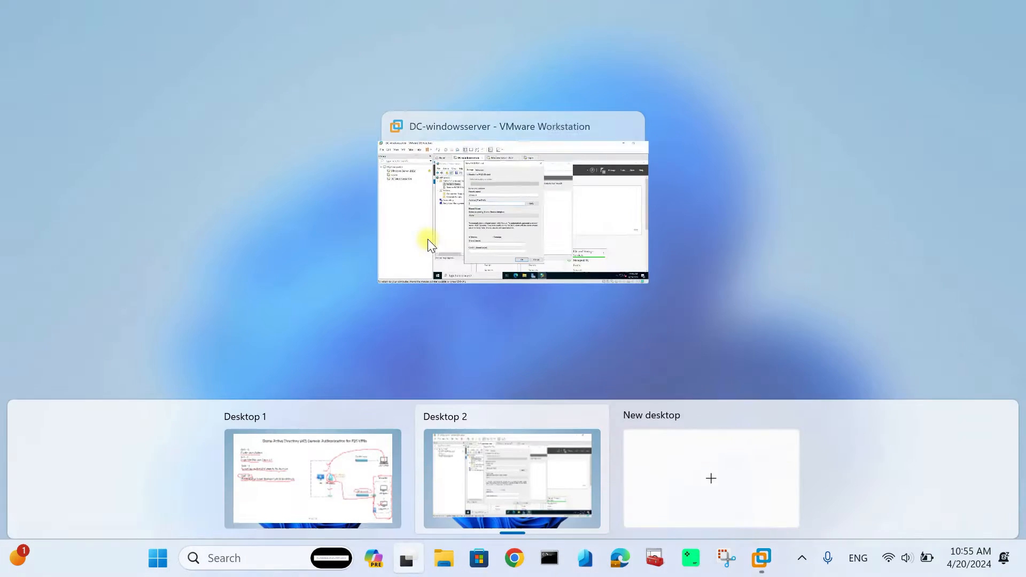
left_click(310, 453)
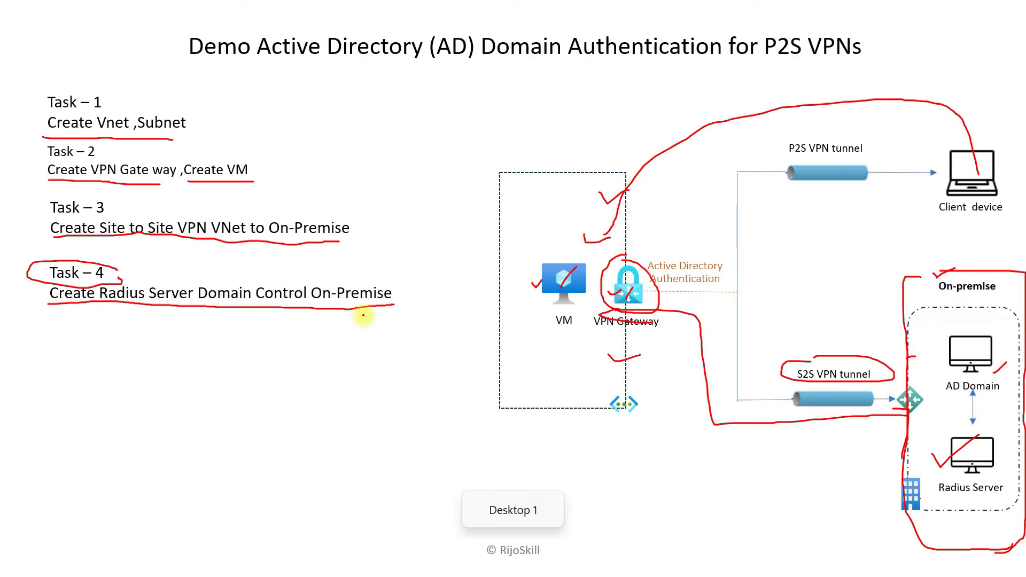
key("super+Tab")
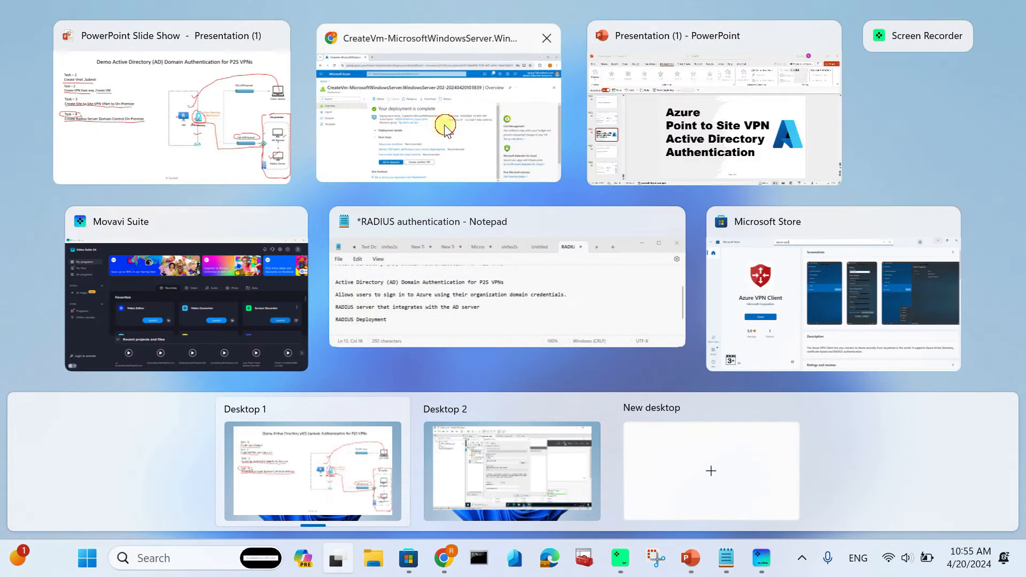
- Open Vnet-ad-vpn's Subnets and copy GatewaySubnet's range 10.10.1.0/27
left_click(447, 126)
left_click(92, 96)
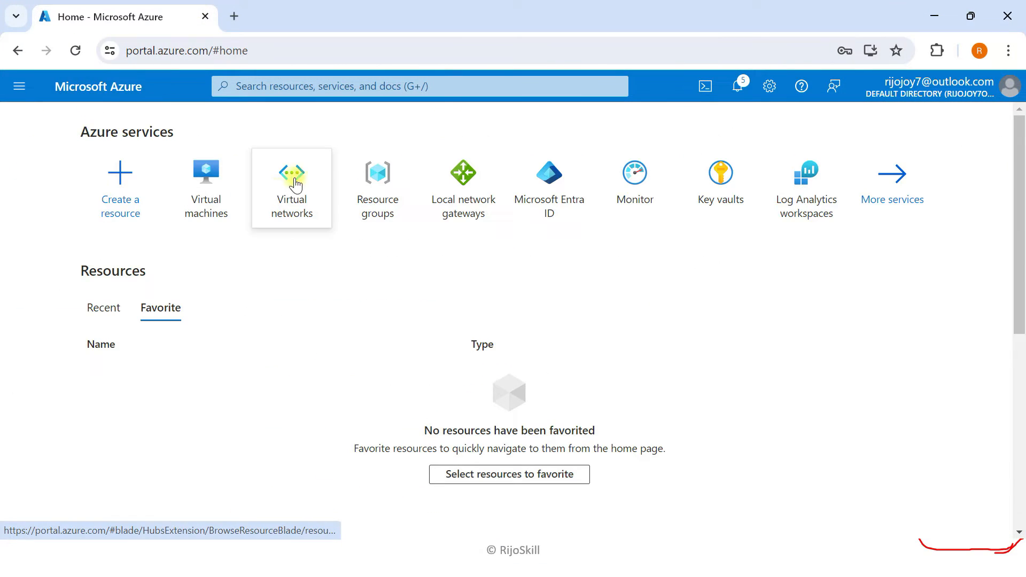
left_click(297, 179)
left_click(97, 319)
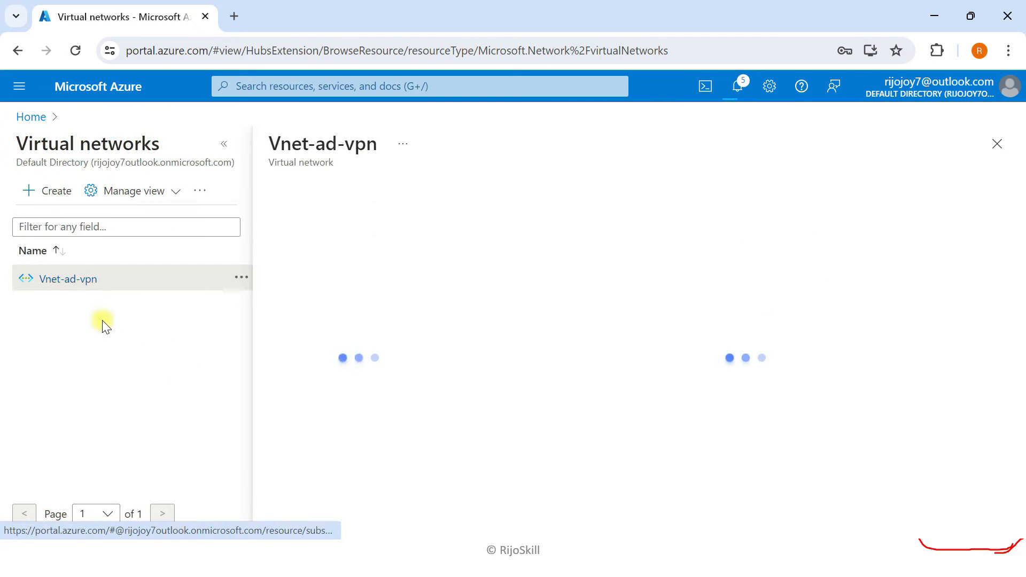
left_click(223, 145)
left_click(91, 434)
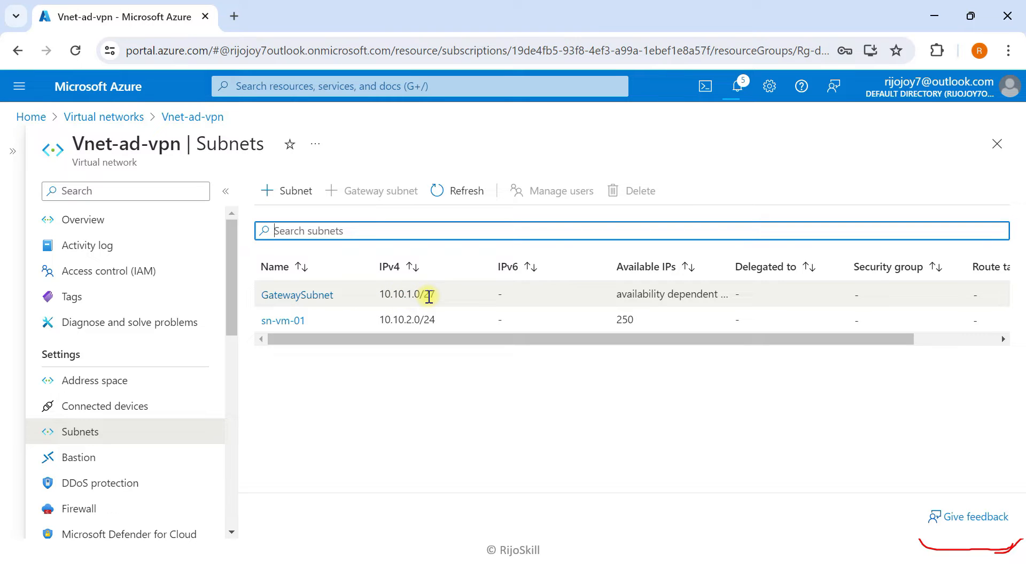
triple_click(427, 295)
right_click(427, 296)
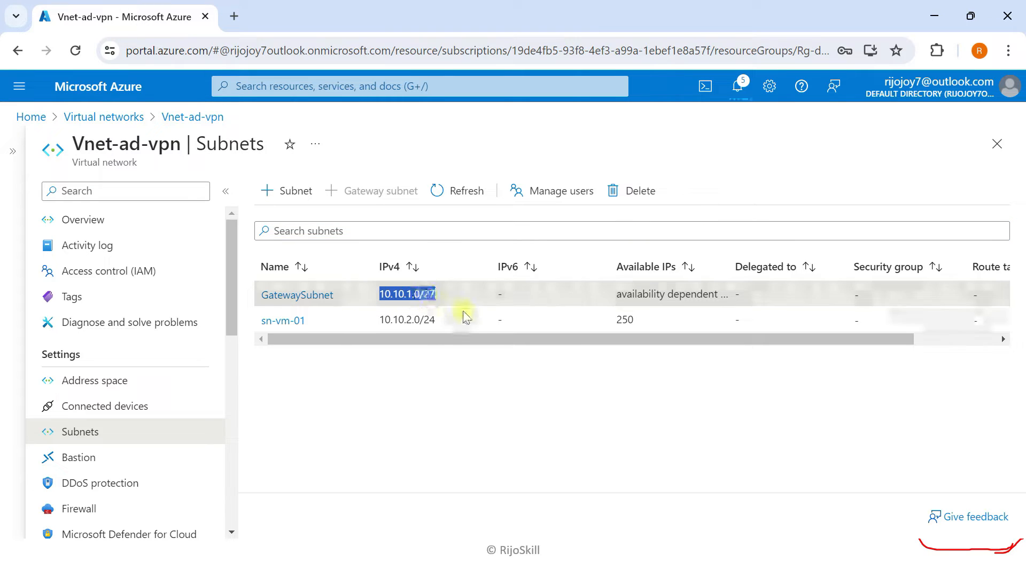
triple_click(395, 292)
key("ctrl+c")
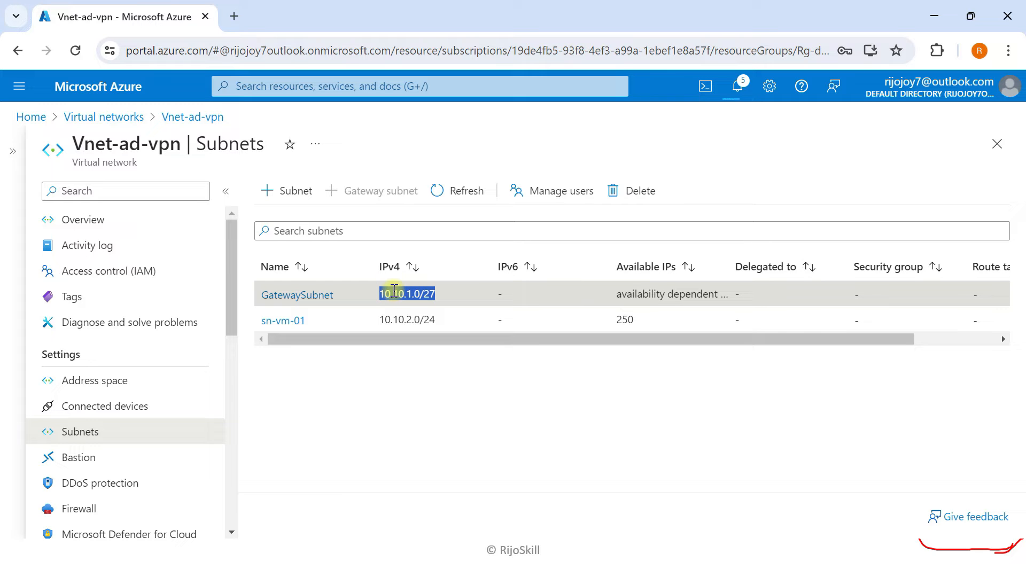
key("super+Tab")
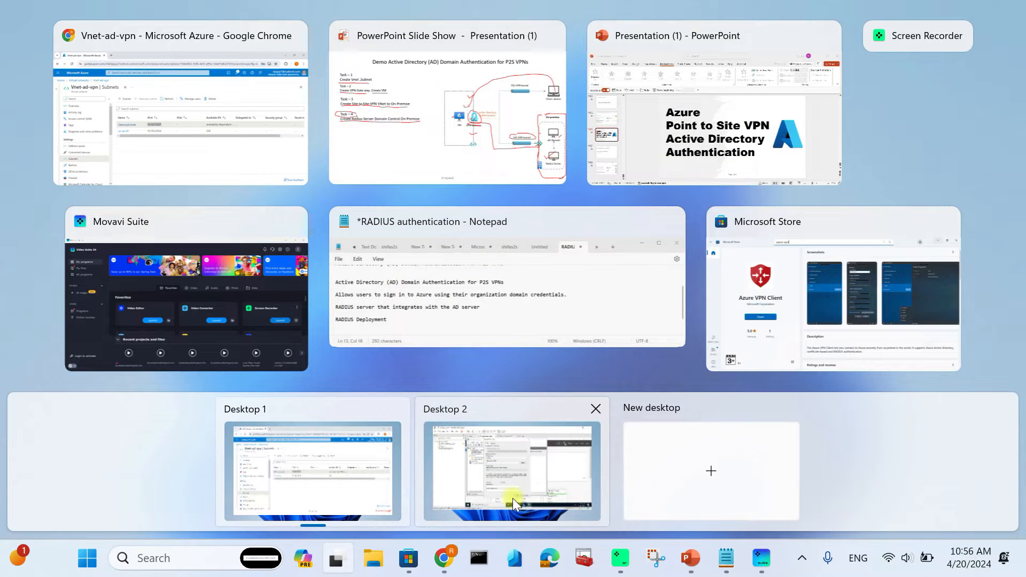
- Paste 10.10.1.0/27 as the RADIUS client address and verify it resolves
left_click(515, 490)
left_click(380, 235)
key("ctrl+v")
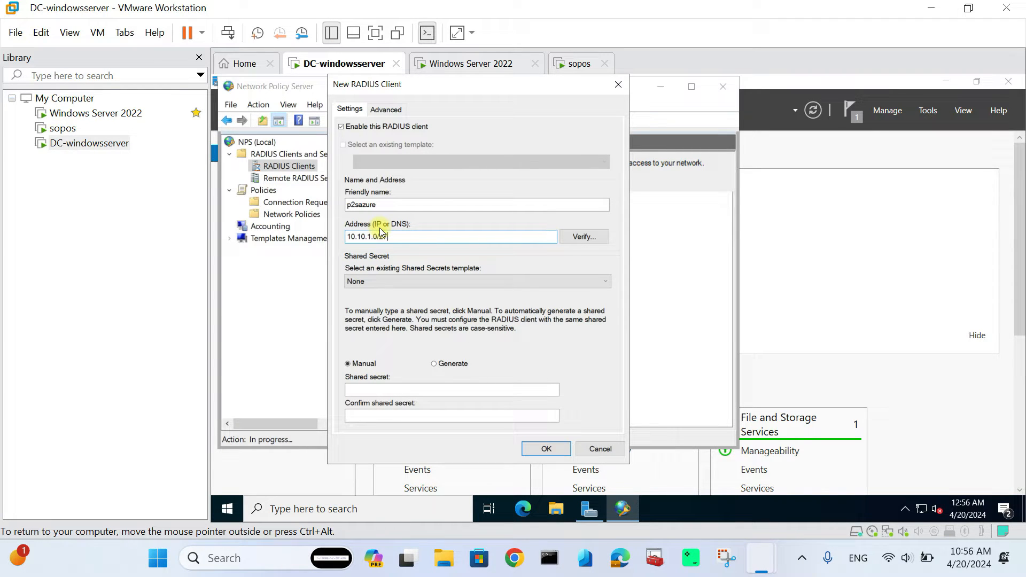
left_click(575, 239)
left_click(578, 220)
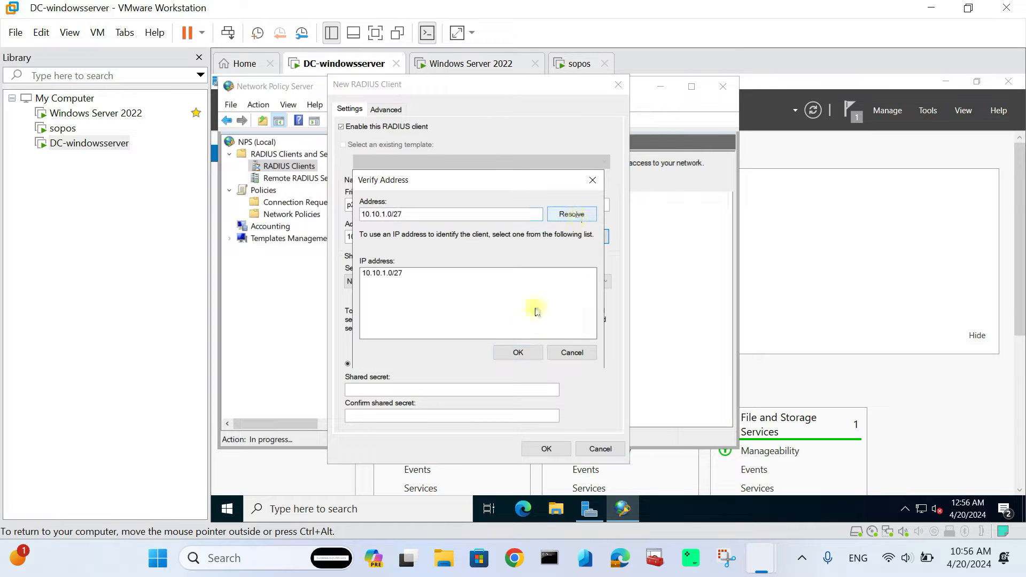
left_click(518, 353)
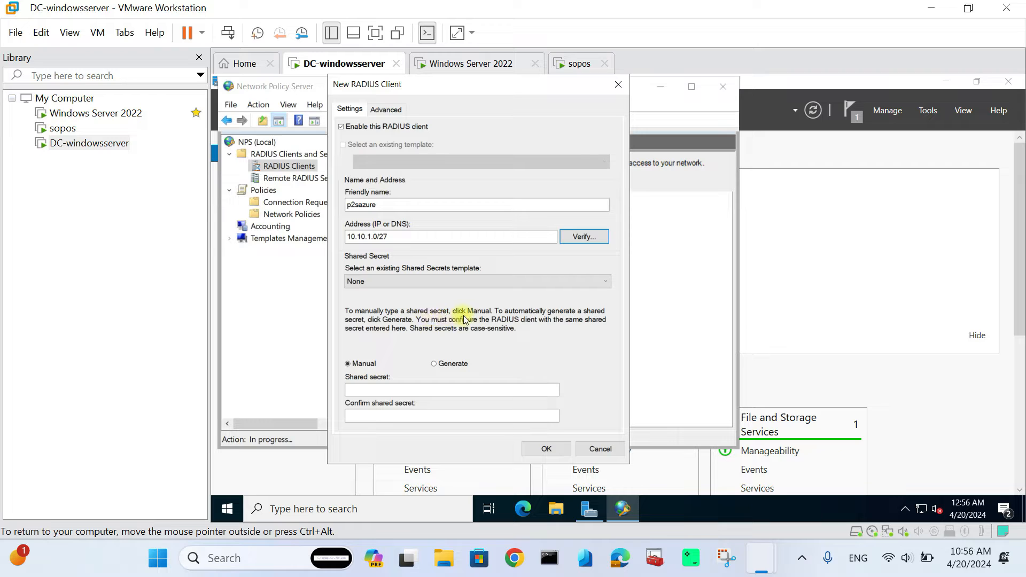
- Enter and confirm the shared secret, then save RADIUS client p2sazure
left_click(379, 391)
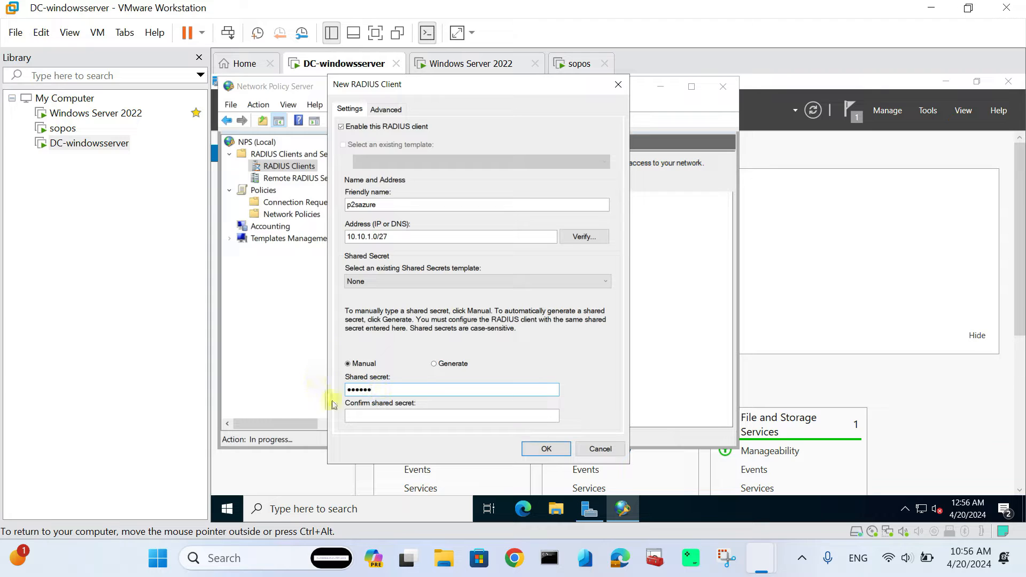
left_click(360, 416)
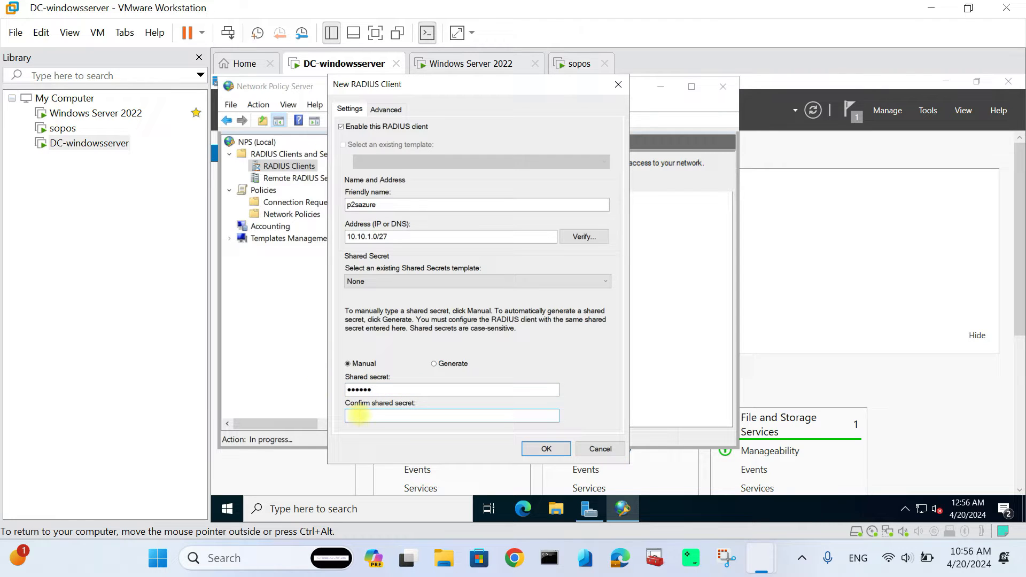
type("••••••")
left_click(547, 449)
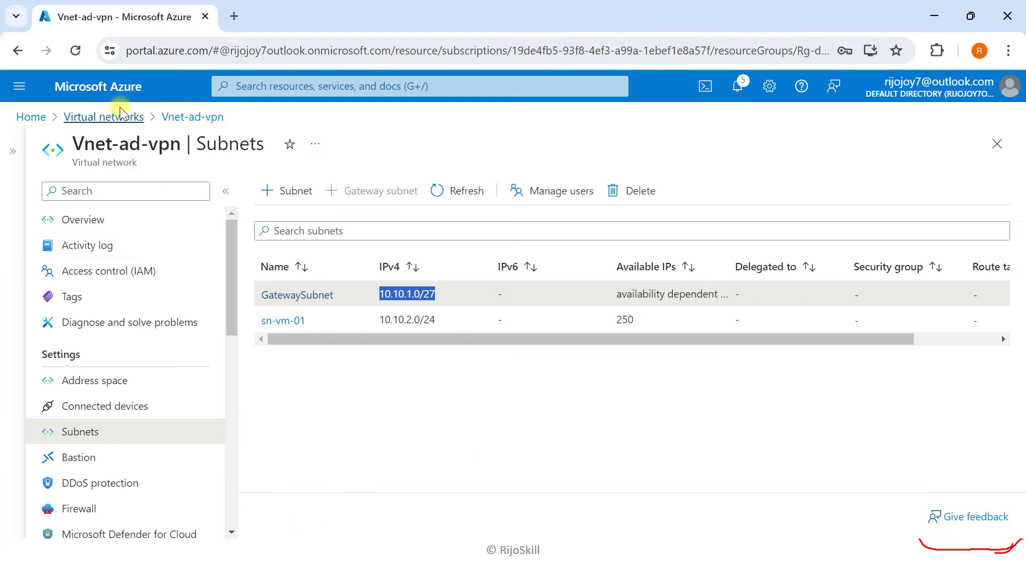
- Check deployment notifications and open the Rg-demo-ad-vpn resource group
left_click(111, 95)
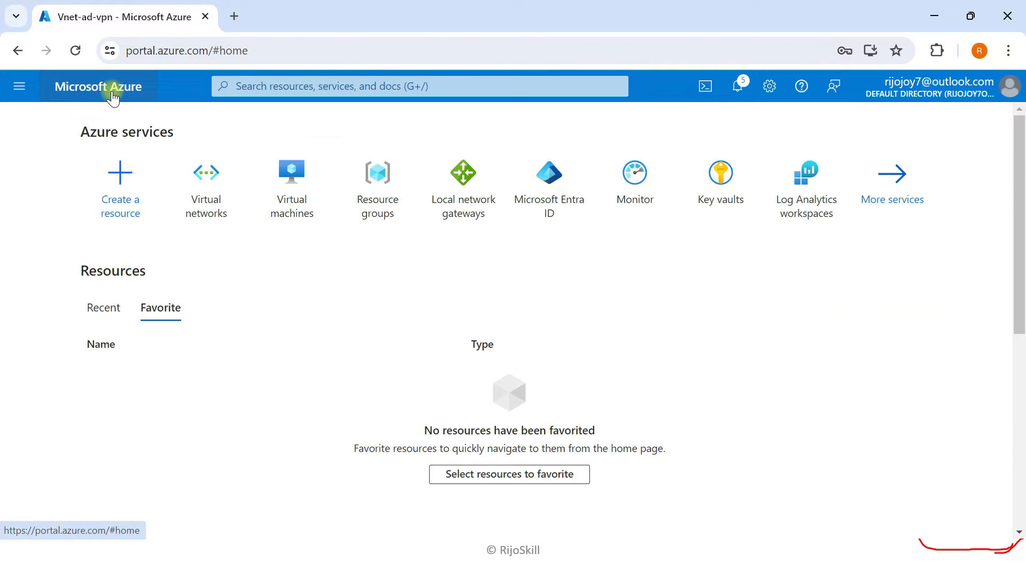
left_click(737, 86)
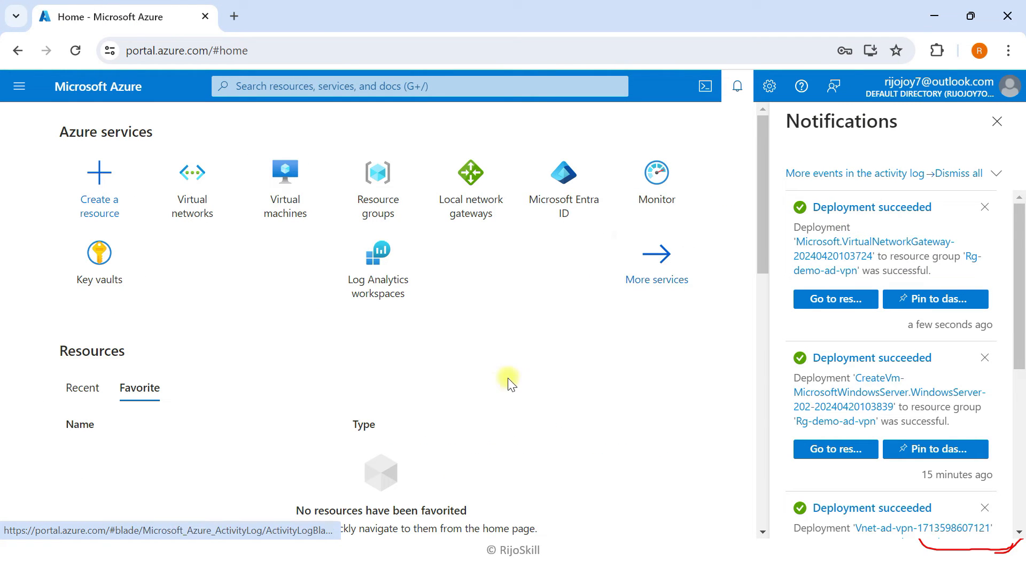
left_click(998, 121)
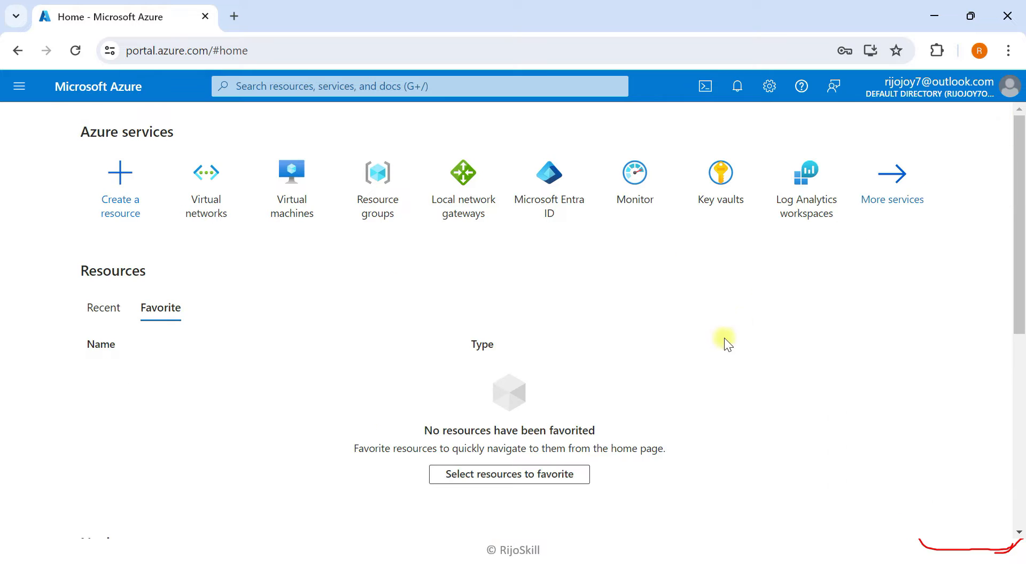
left_click(287, 87)
type("v")
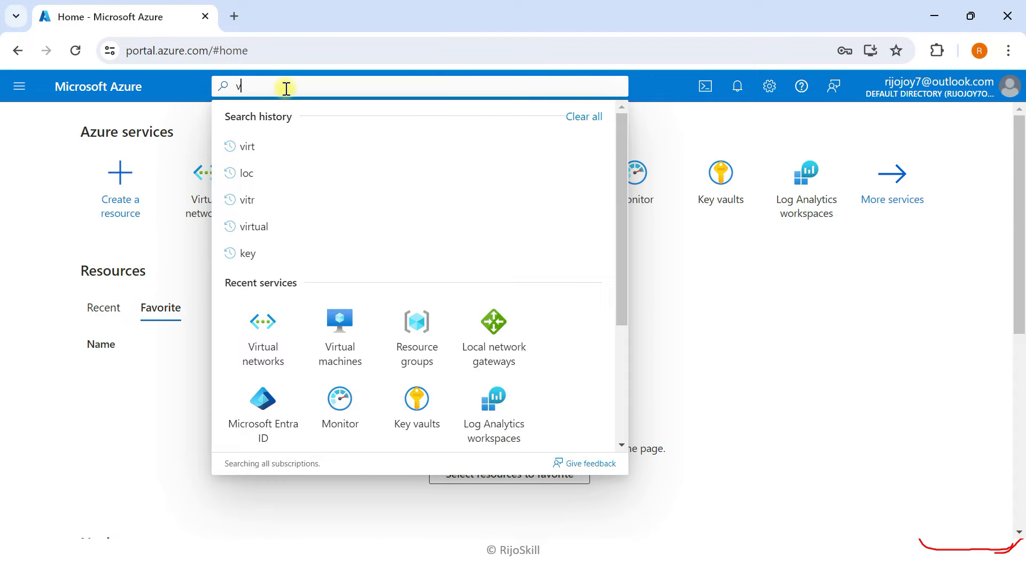
type("i")
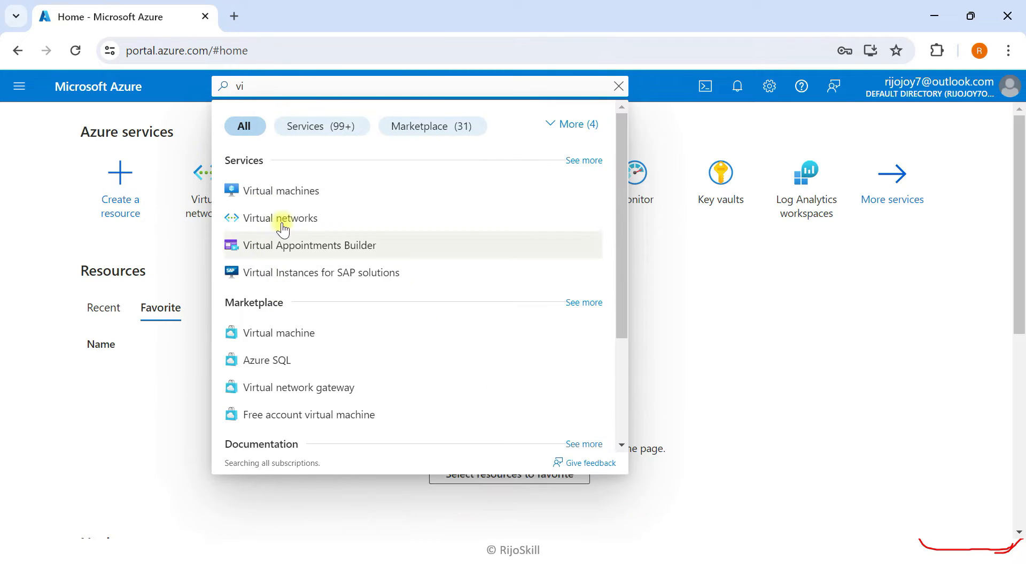
left_click(36, 194)
left_click(379, 184)
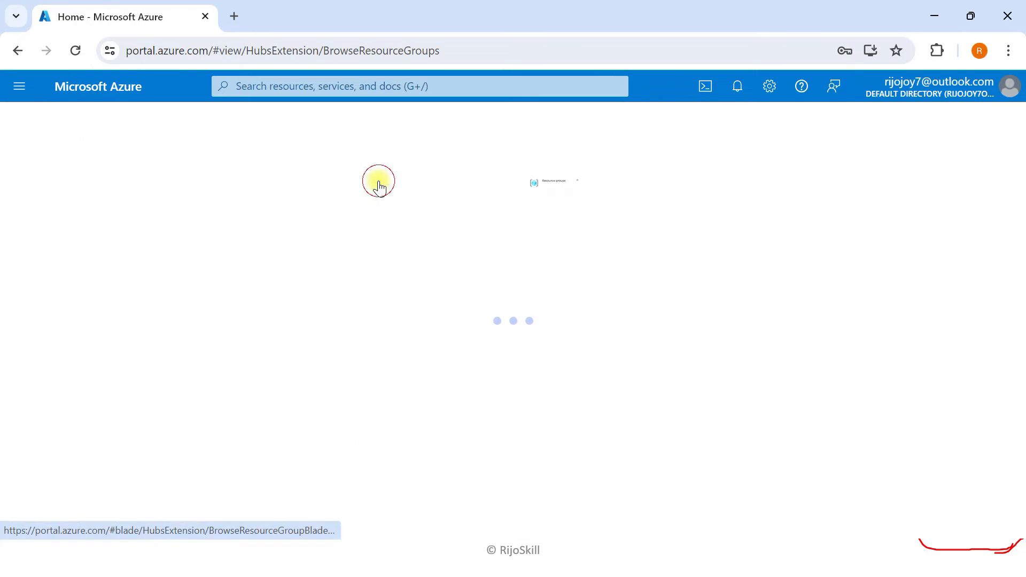
left_click(102, 367)
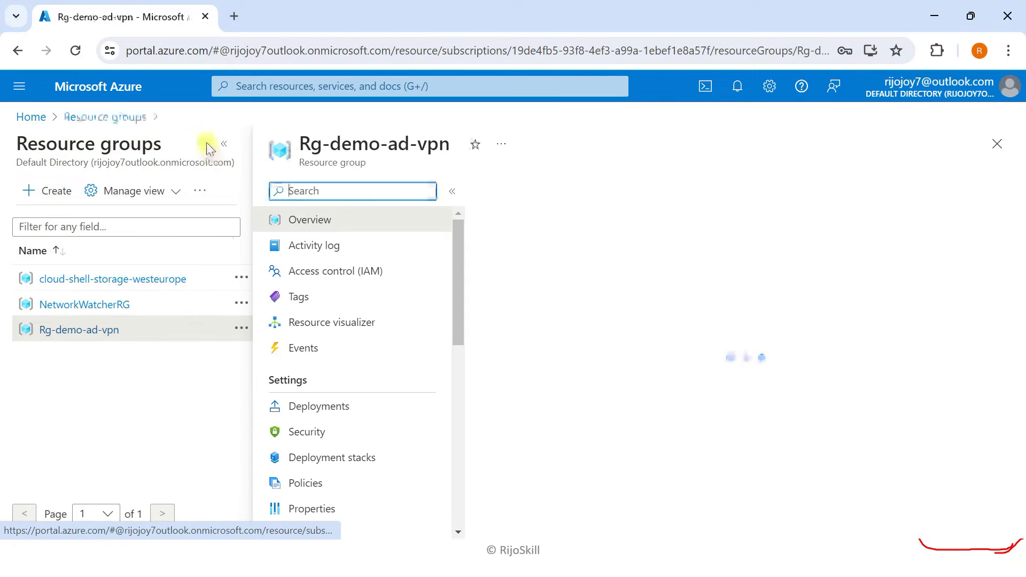
- Open gateway GW-ad and review its Configuration: SKU VpnGw1, active-active disabled
left_click(224, 143)
scroll(150, 438, "down", 3)
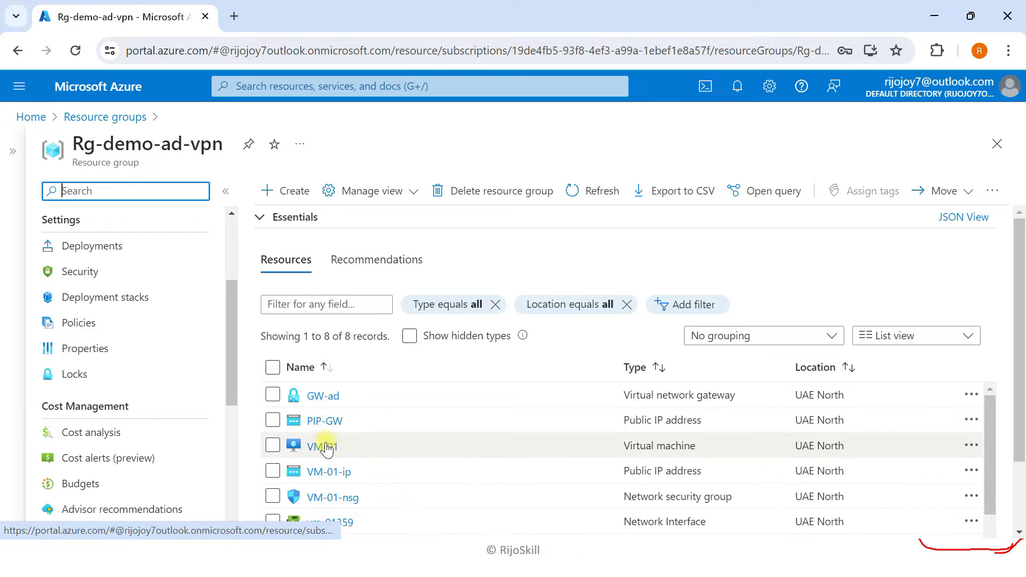
scroll(326, 434, "down", 1)
scroll(326, 434, "up", 1)
left_click(330, 400)
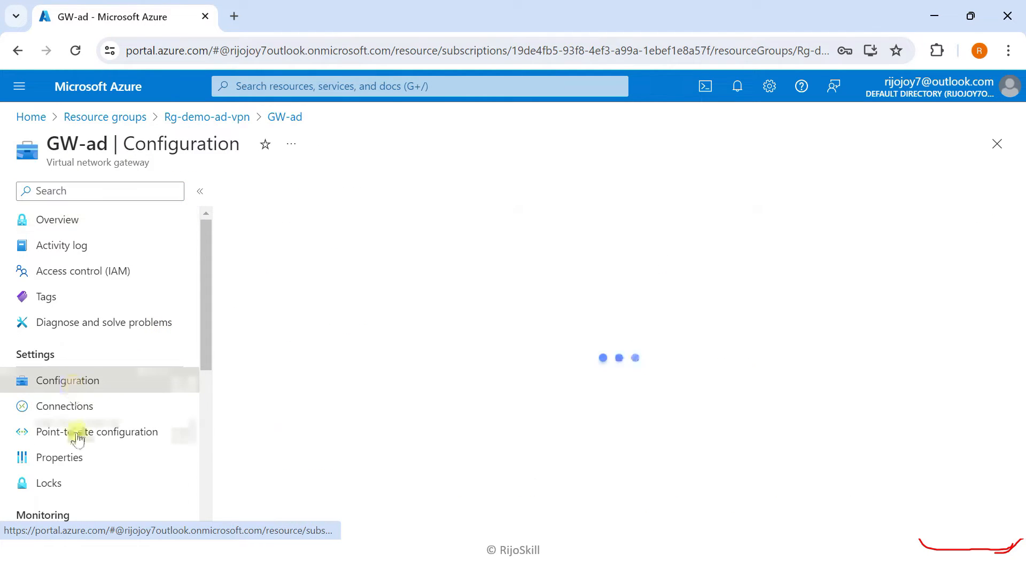
left_click(79, 436)
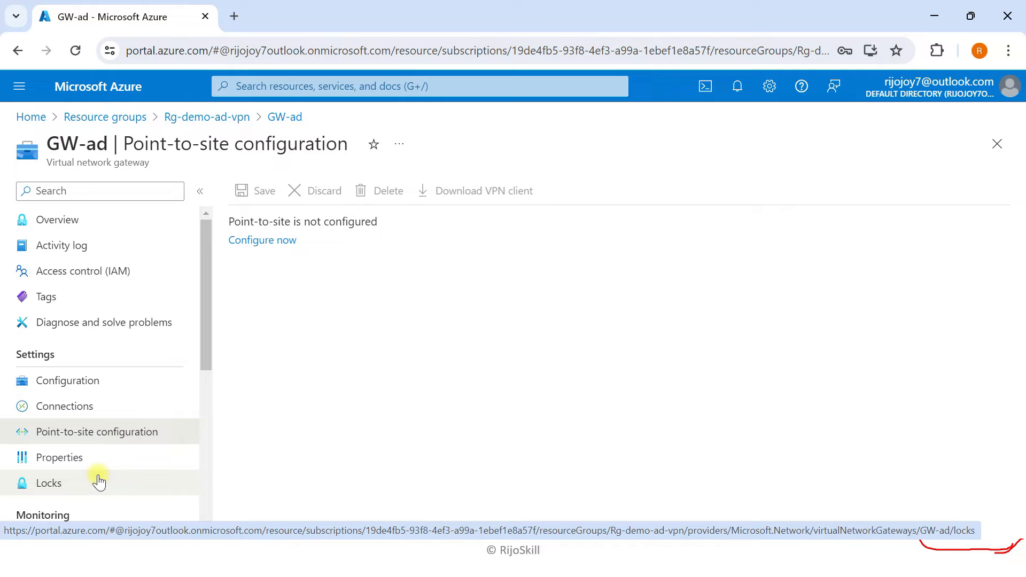
left_click(101, 393)
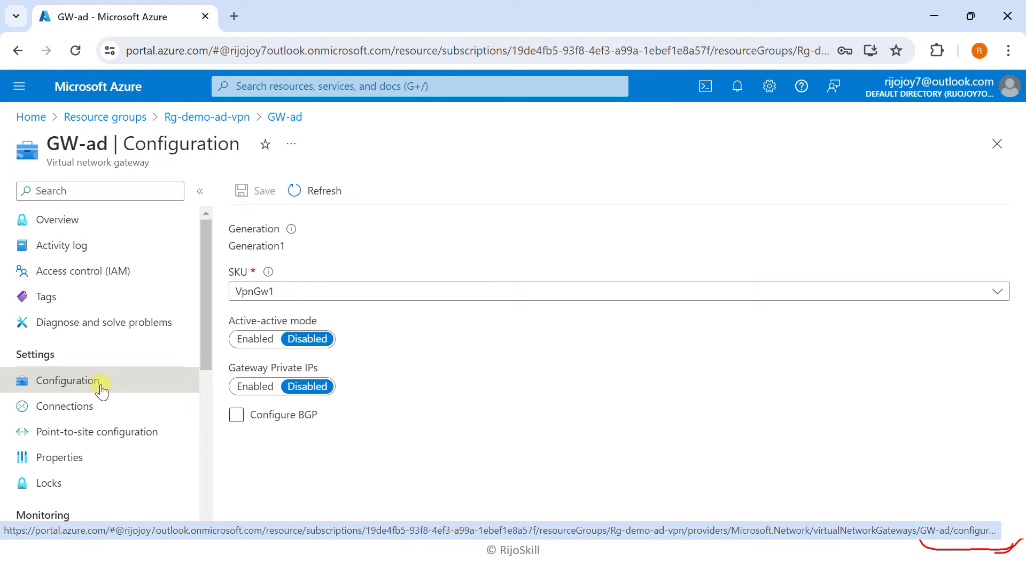
left_click(280, 84)
- Start a local network gateway in Rg-demo-ad-vpn, region UAE North, named Local-GW
type("local")
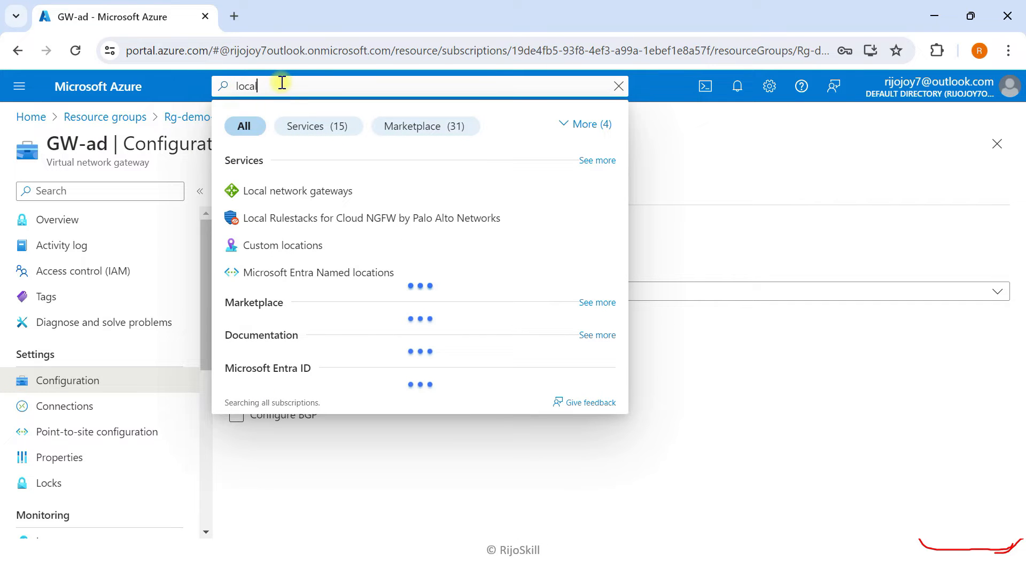
left_click(356, 191)
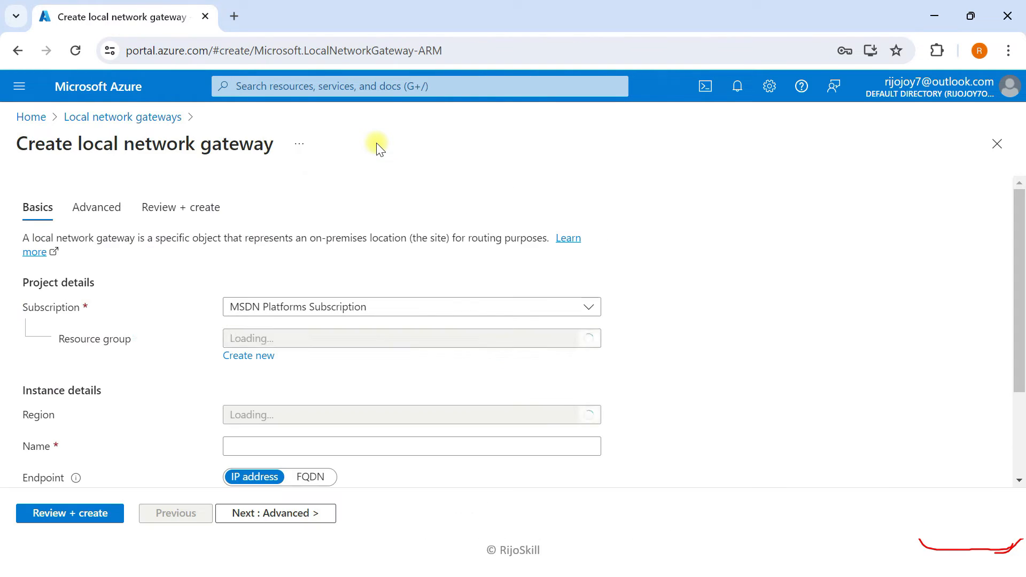
left_click(320, 337)
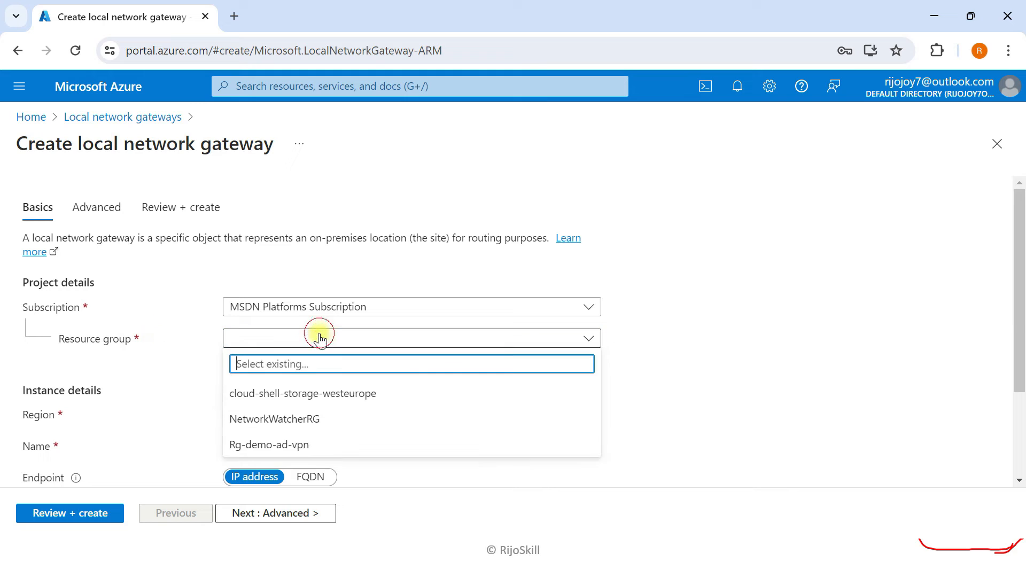
left_click(285, 447)
scroll(160, 348, "down", 3)
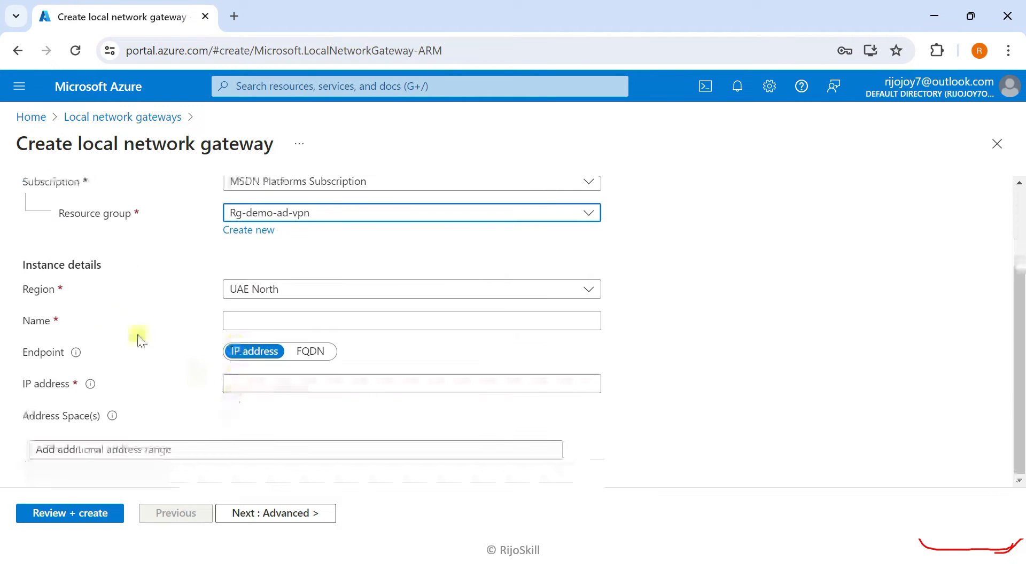
left_click(291, 284)
left_click(107, 339)
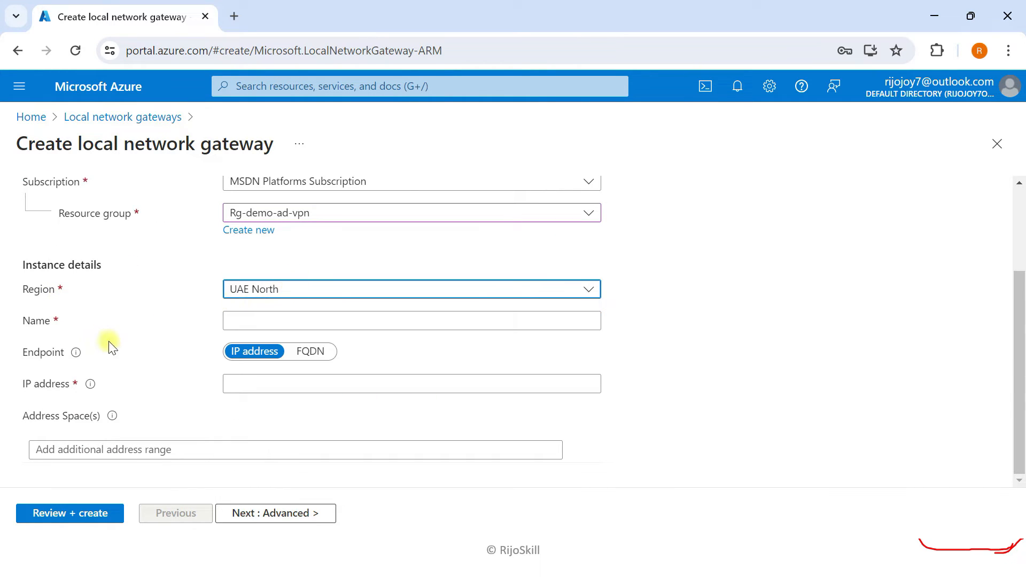
left_click(239, 323)
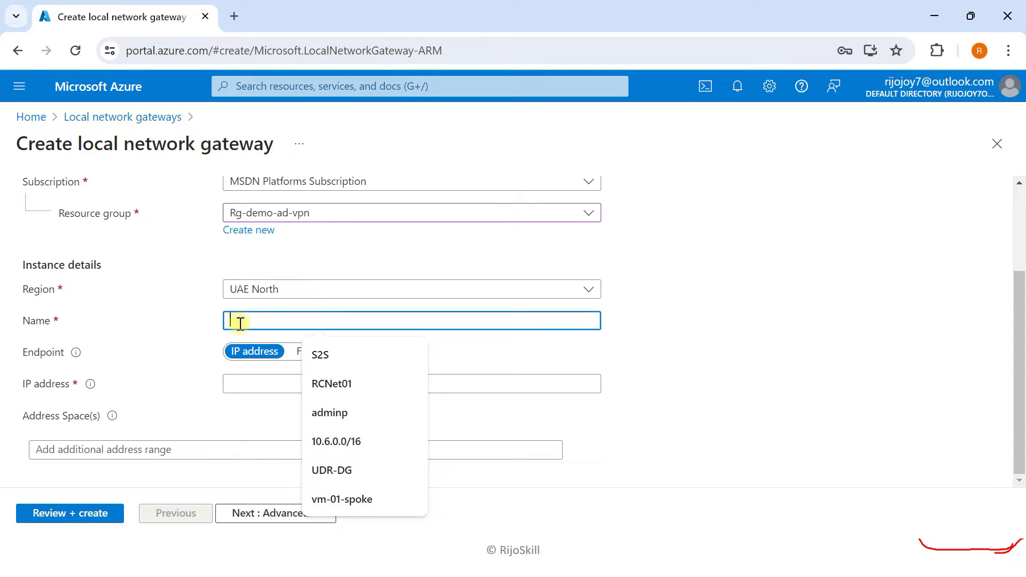
type("Local-GW")
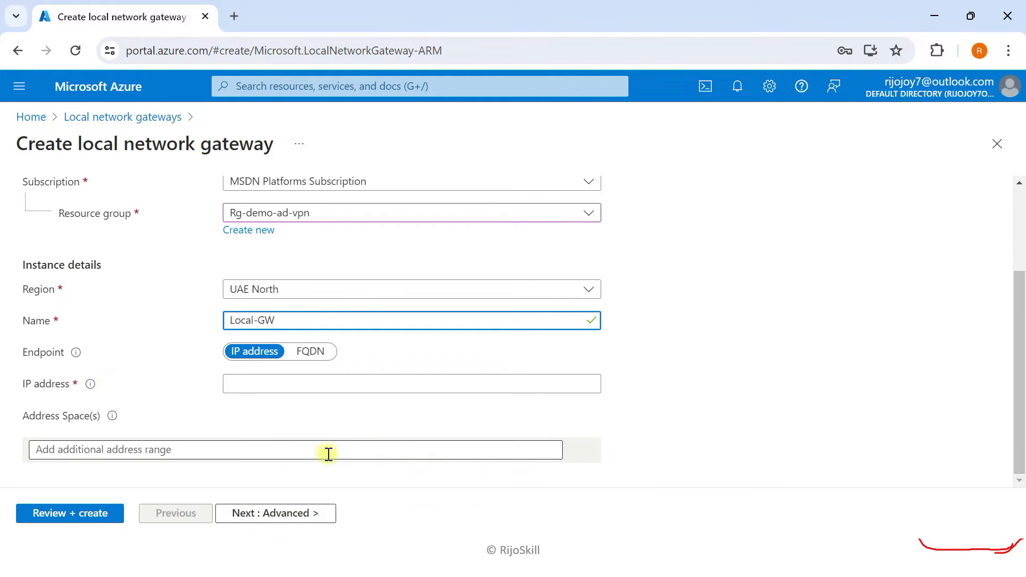
left_click(248, 385)
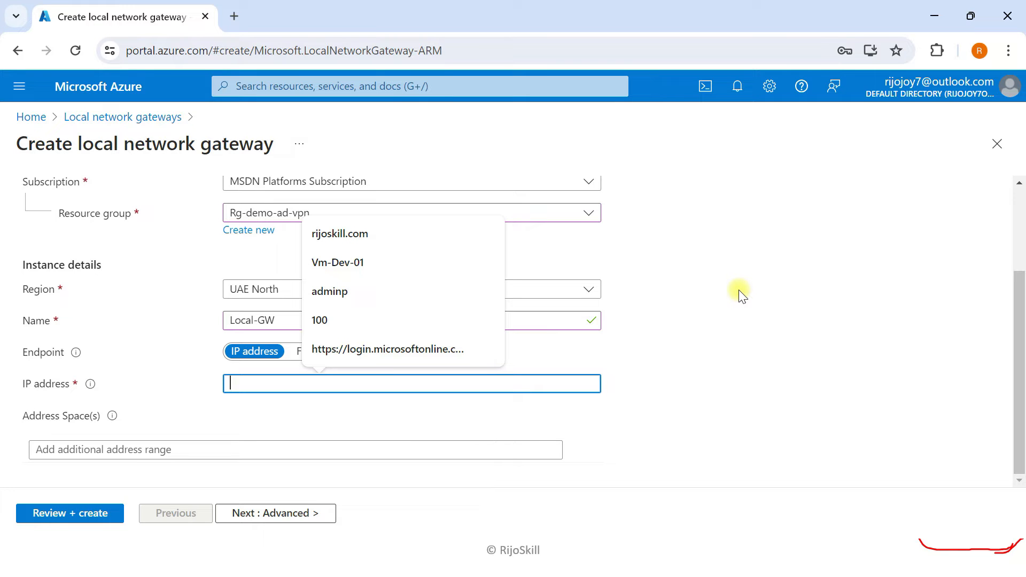
key("super+Tab")
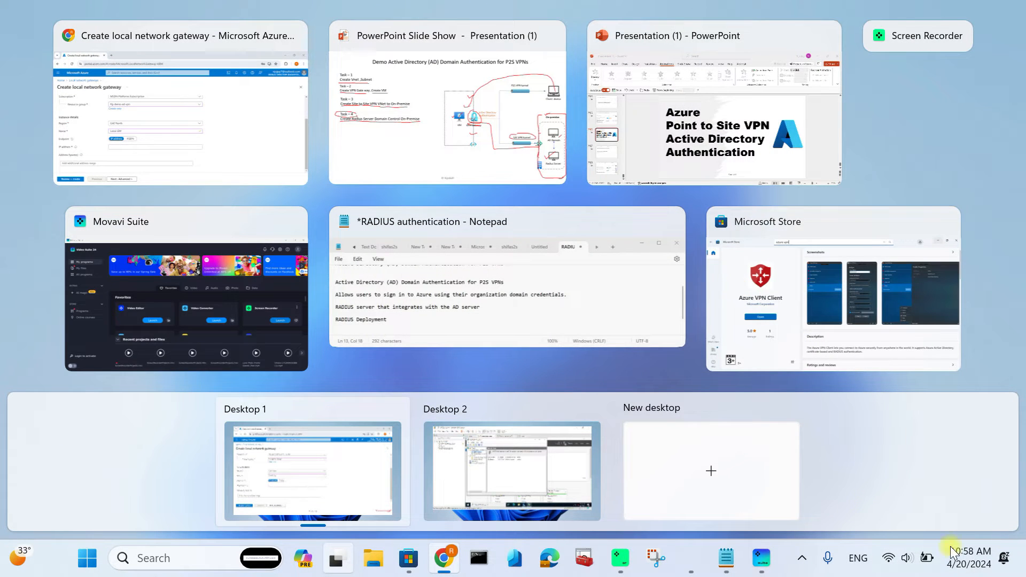
- Launch Edge in the server VM and skip its first-run setup
left_click(490, 489)
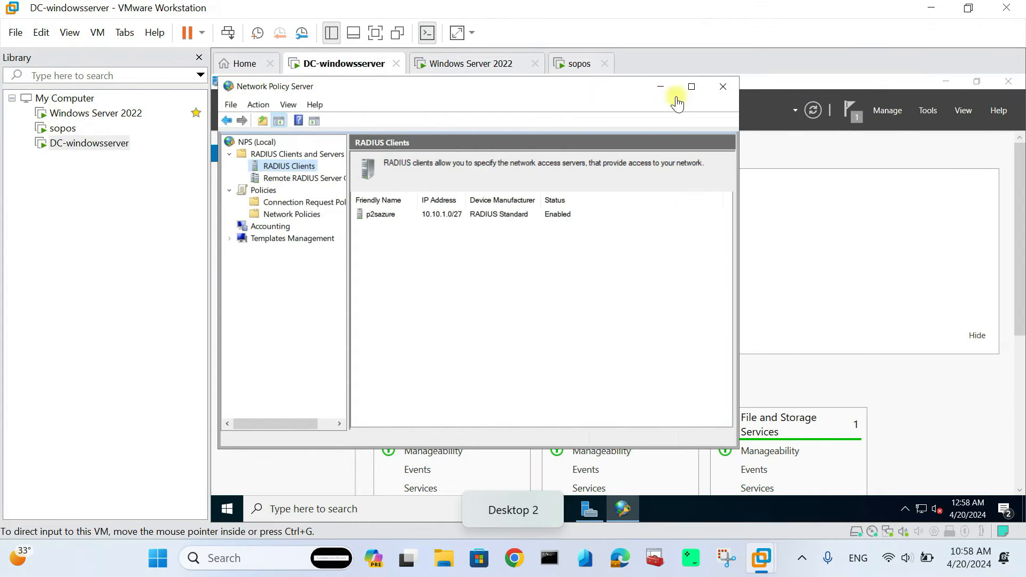
left_click(524, 510)
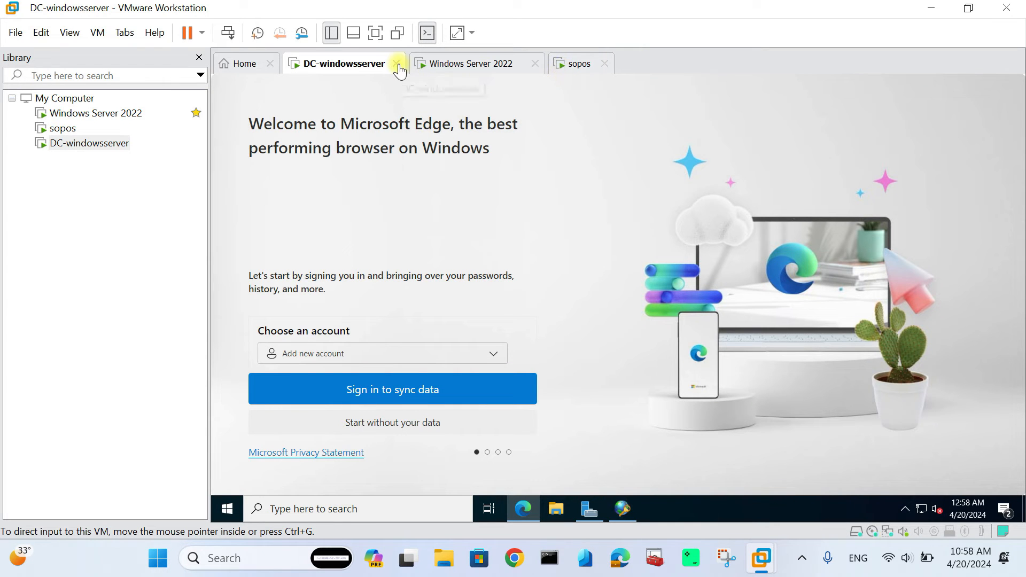
left_click(389, 427)
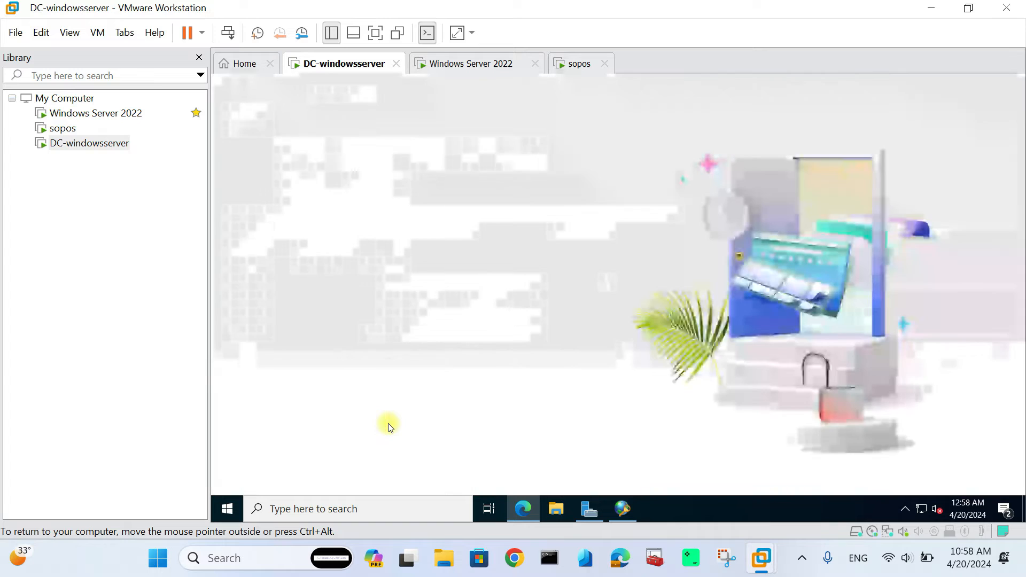
left_click(333, 420)
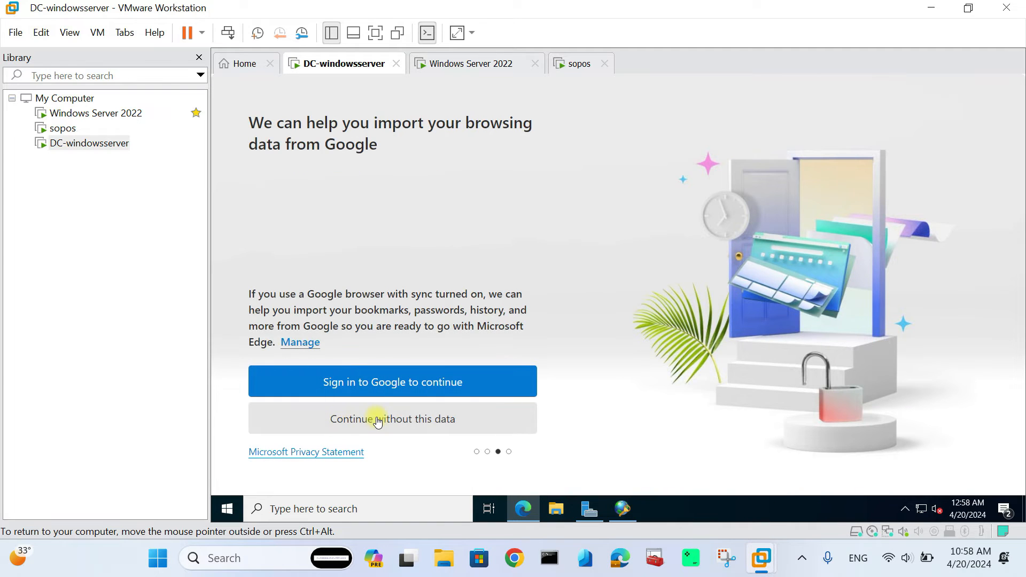
left_click(375, 419)
left_click(323, 425)
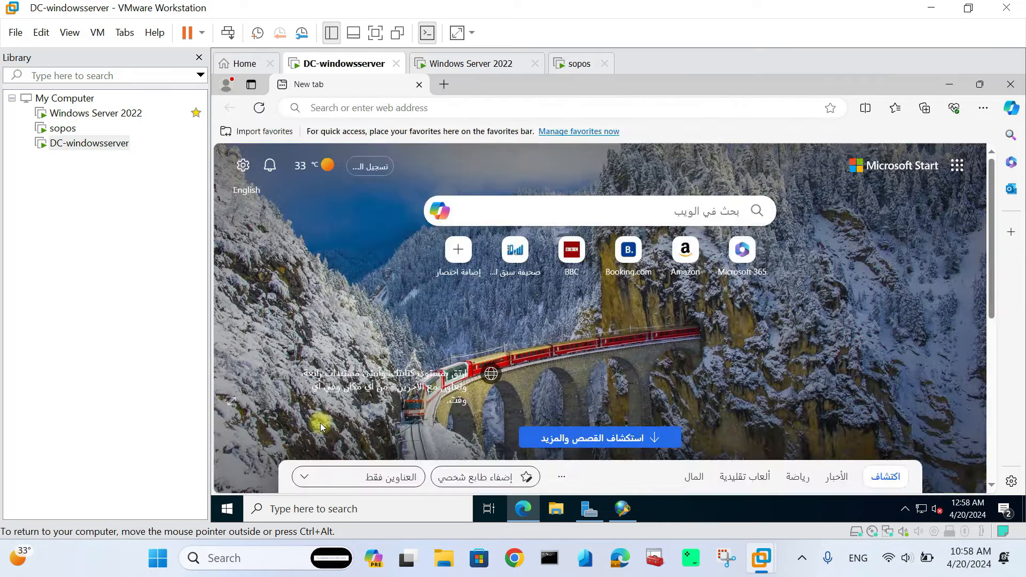
left_click(517, 108)
key("BackSpace")
type("public")
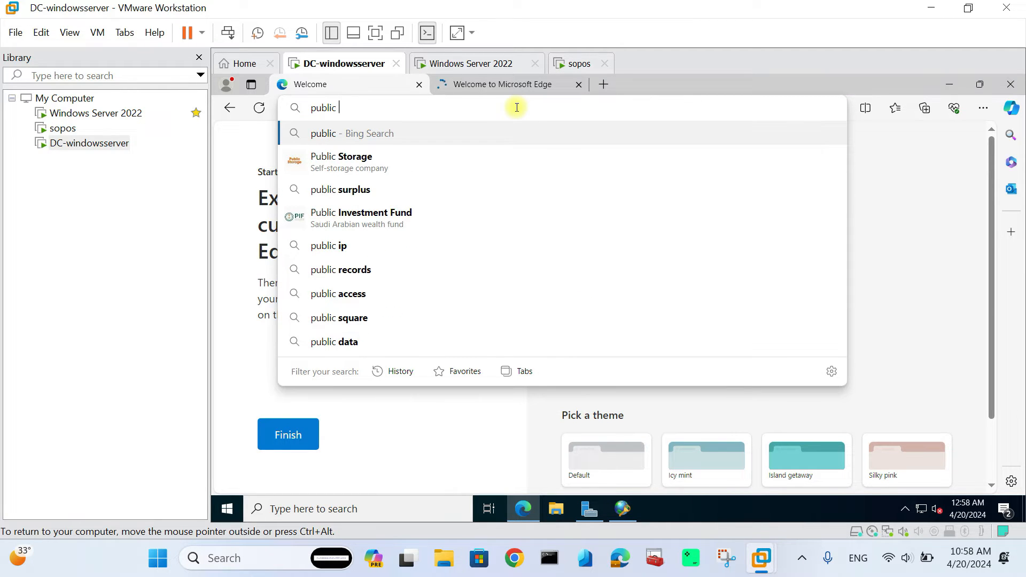
type(" ip")
key("Return")
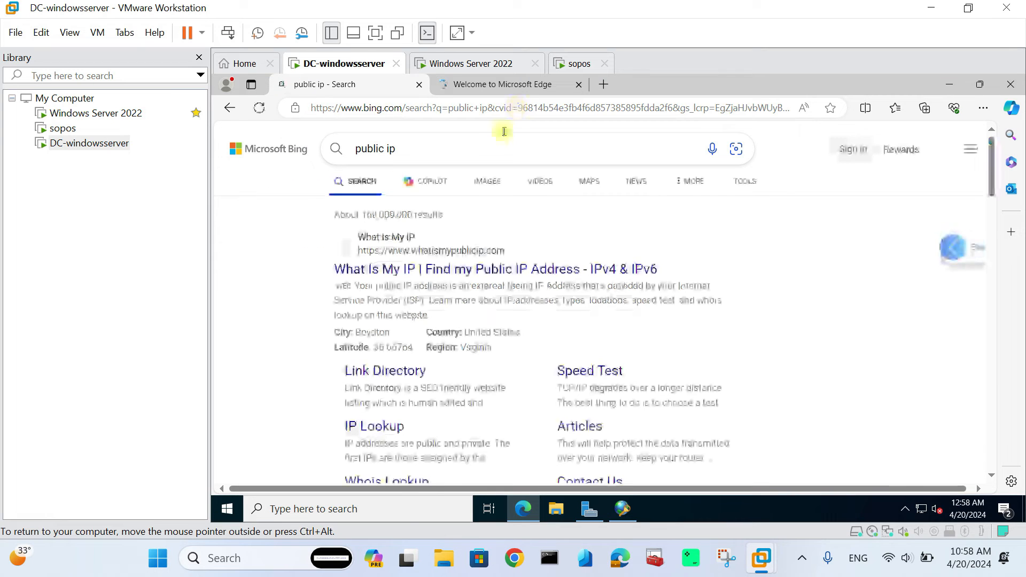
left_click(394, 251)
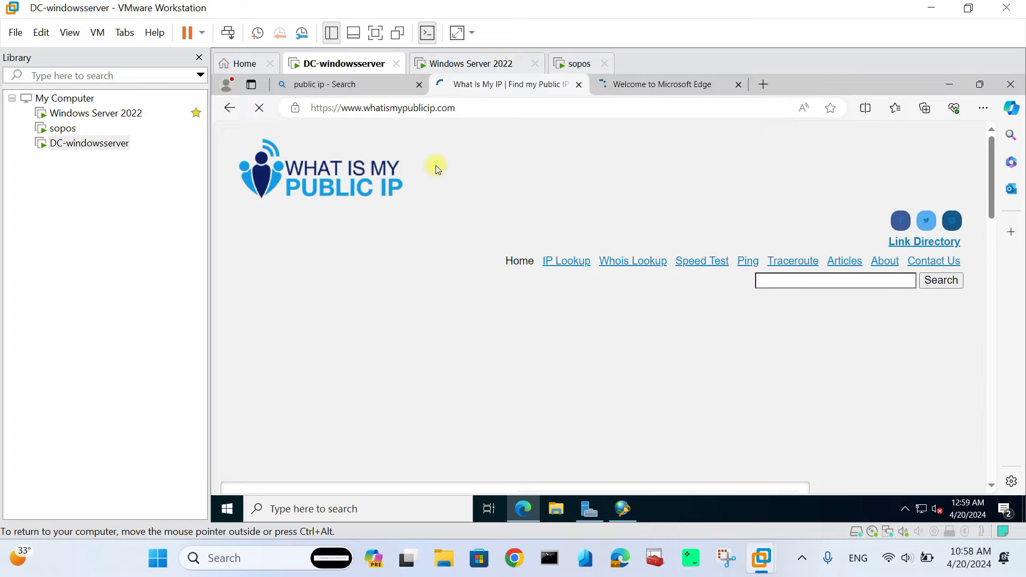
scroll(414, 273, "down", 2)
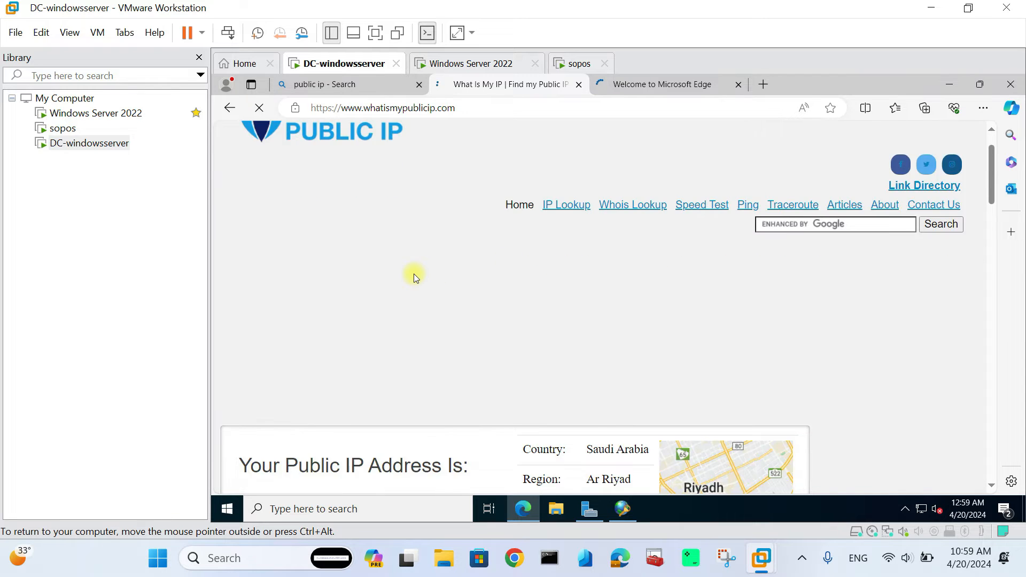
scroll(415, 277, "down", 1)
left_click_drag(291, 400, 424, 399)
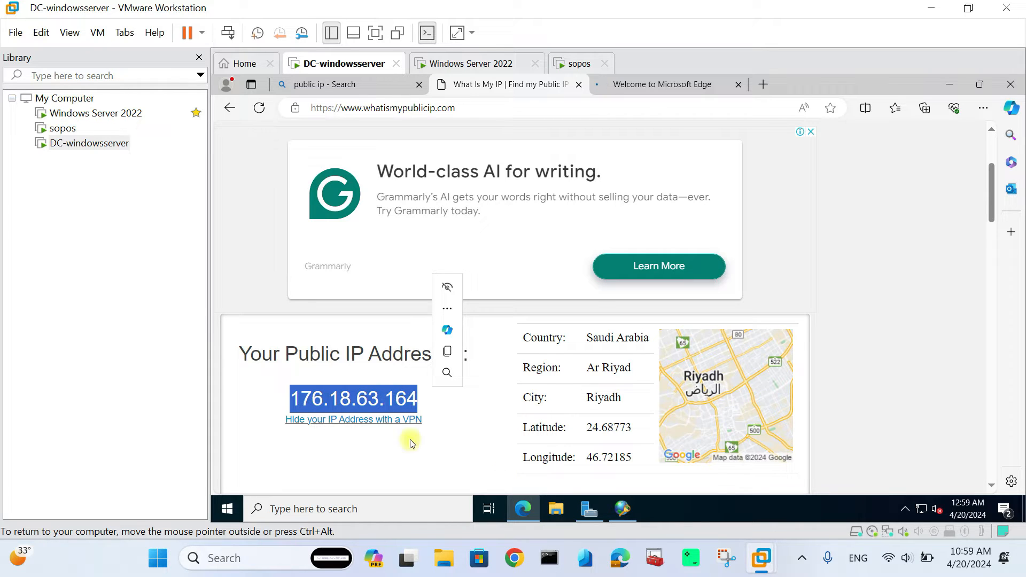
right_click(383, 385)
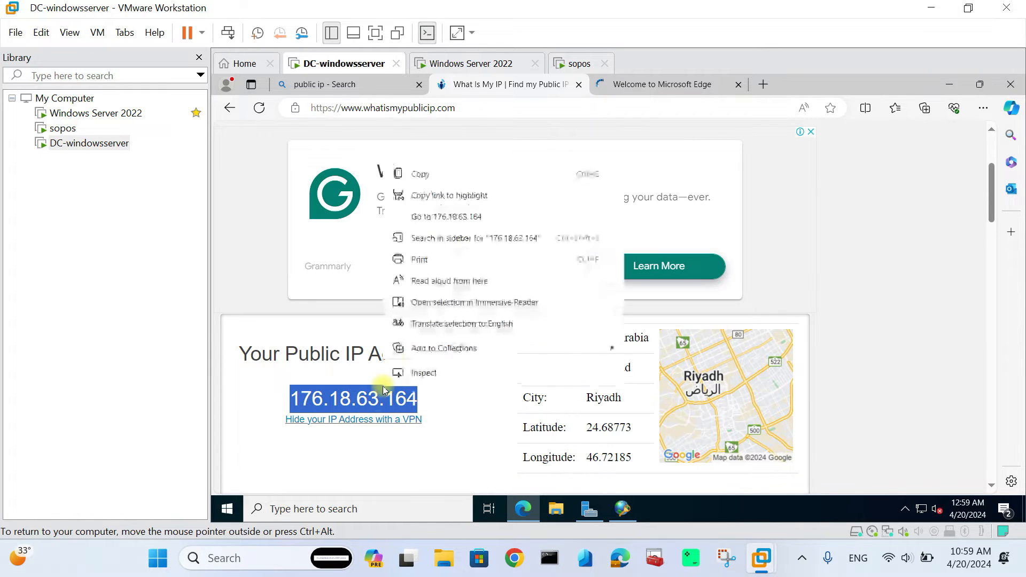
left_click(421, 174)
key("super+Tab")
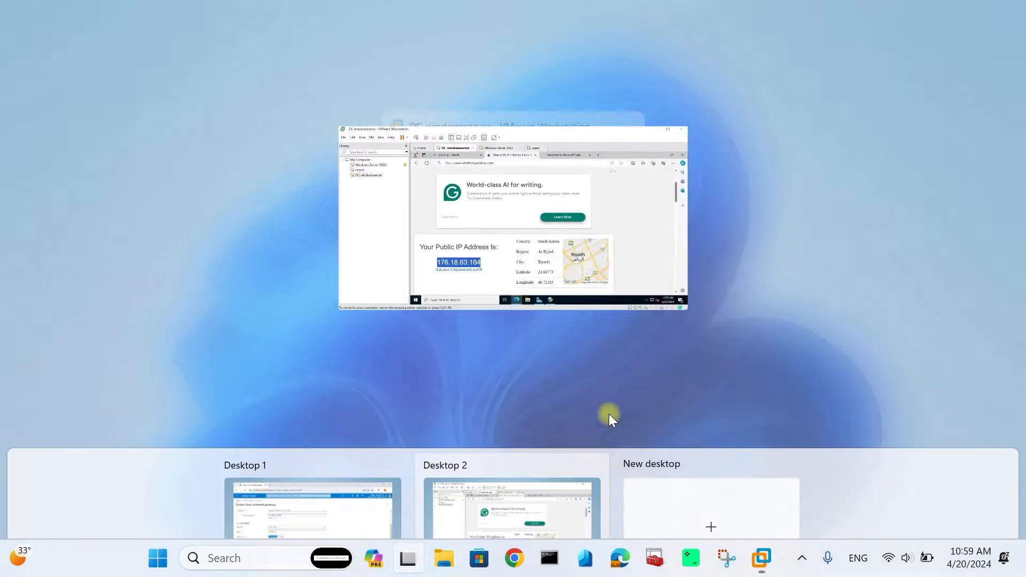
- Paste 176.18.63.164 into Local-GW's IP address field, then return to the server desktop
left_click(355, 451)
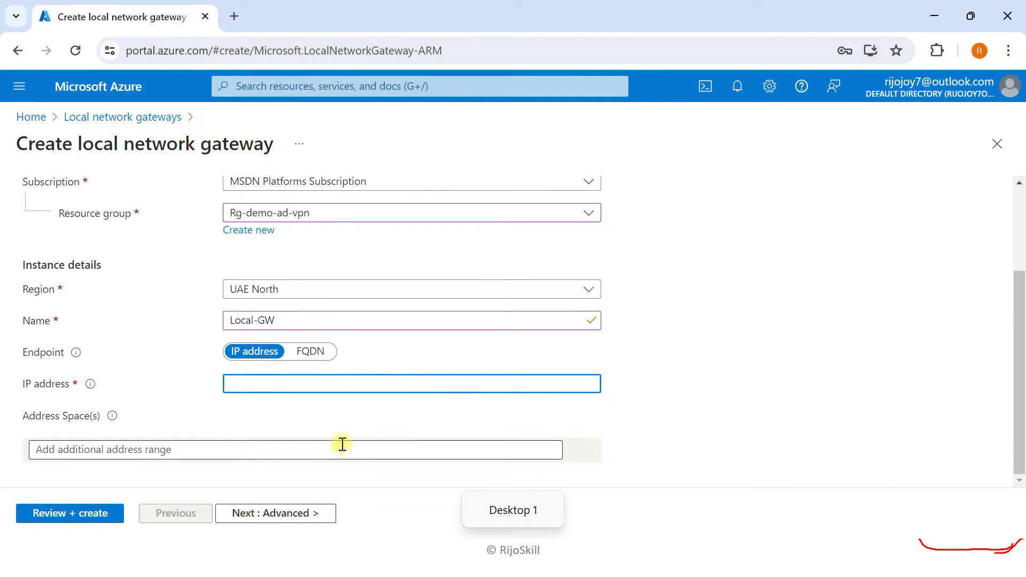
left_click(273, 383)
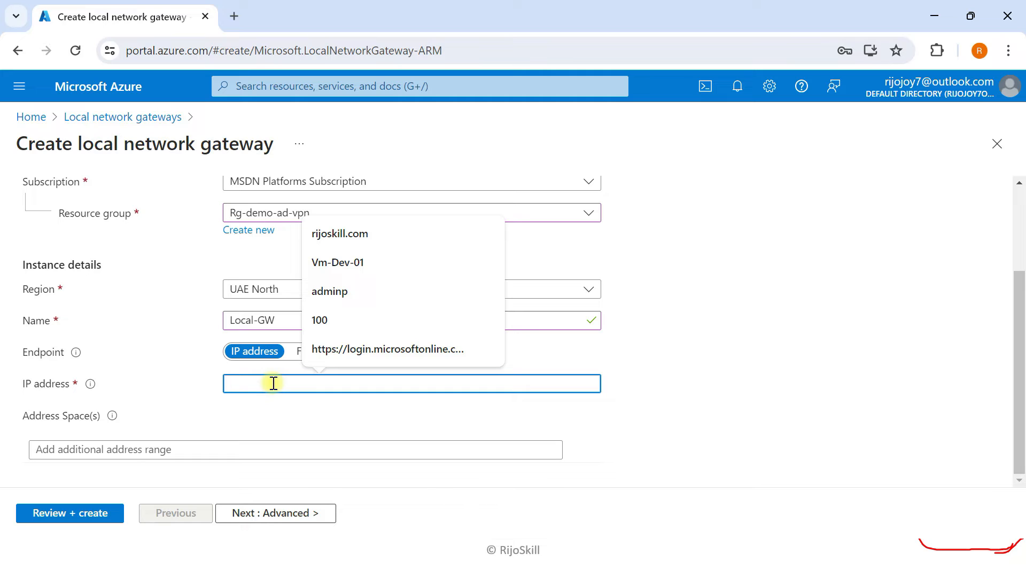
key("ctrl+v")
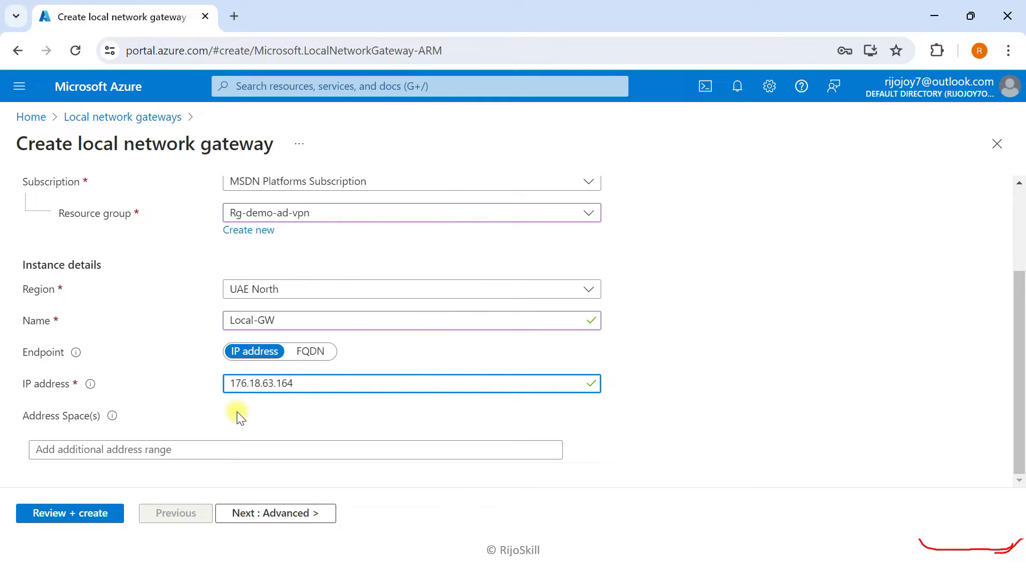
left_click(193, 447)
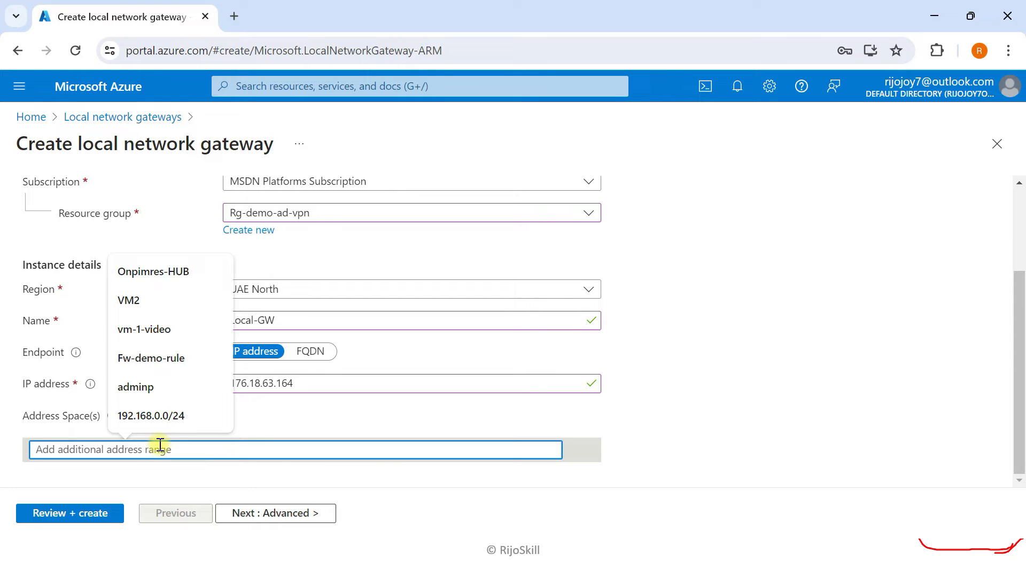
left_click(917, 412)
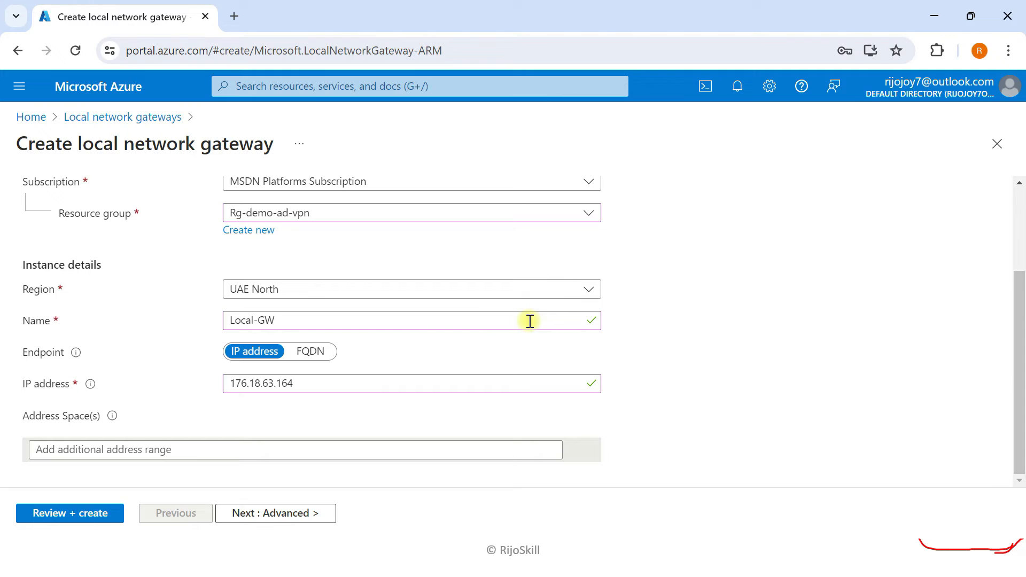
key("super+Tab")
left_click(491, 452)
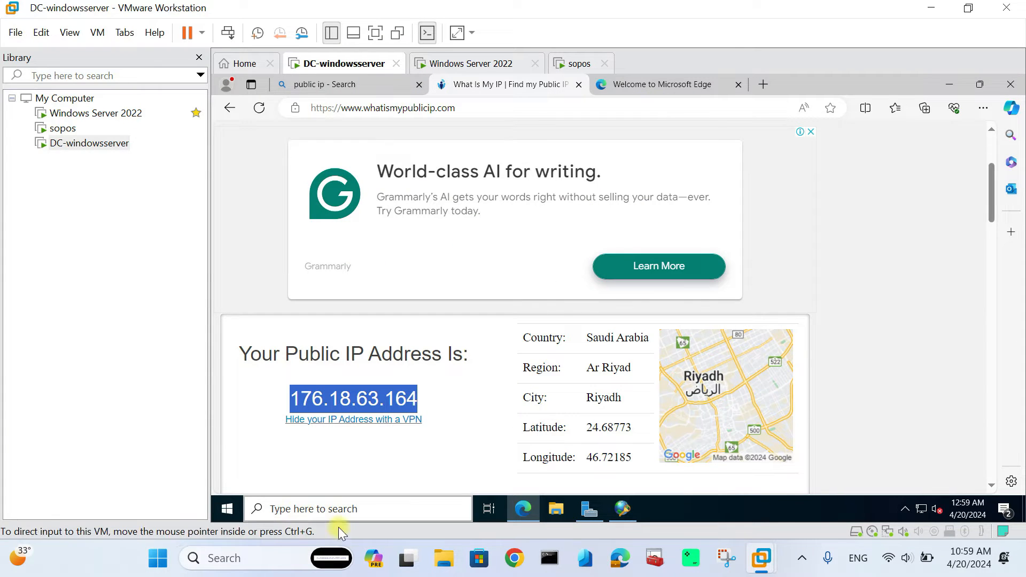
- Run ipconfig in the VM to show IPv4 172.16.16.17, gateway 172.16.16.16
key("super+r")
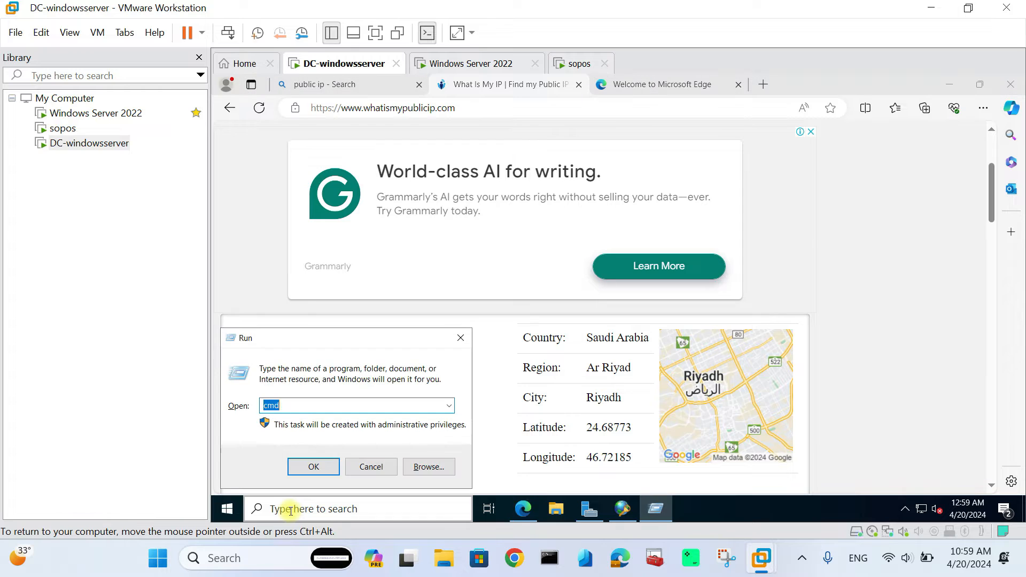
left_click(313, 467)
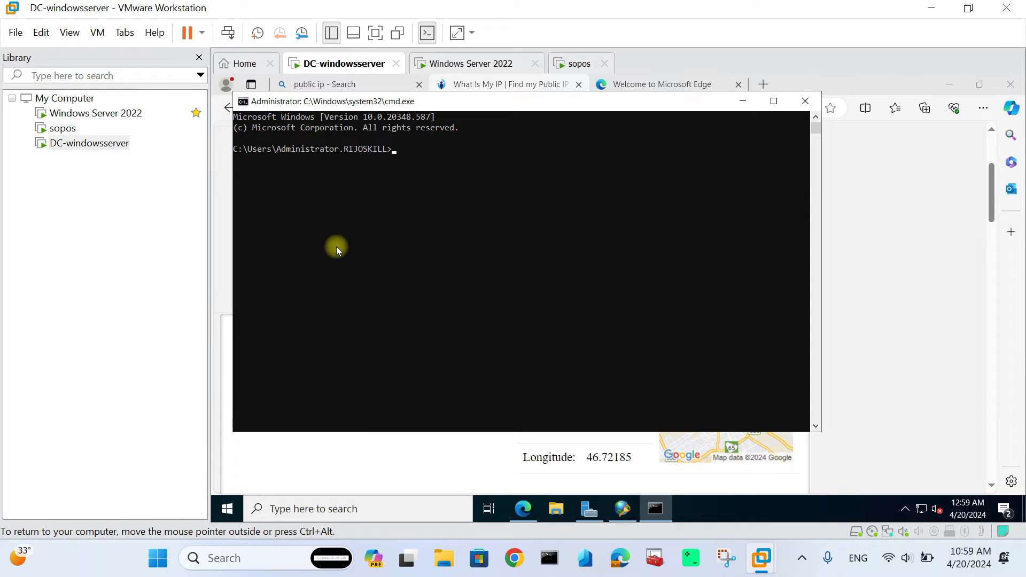
type("ipconfig")
key("Return")
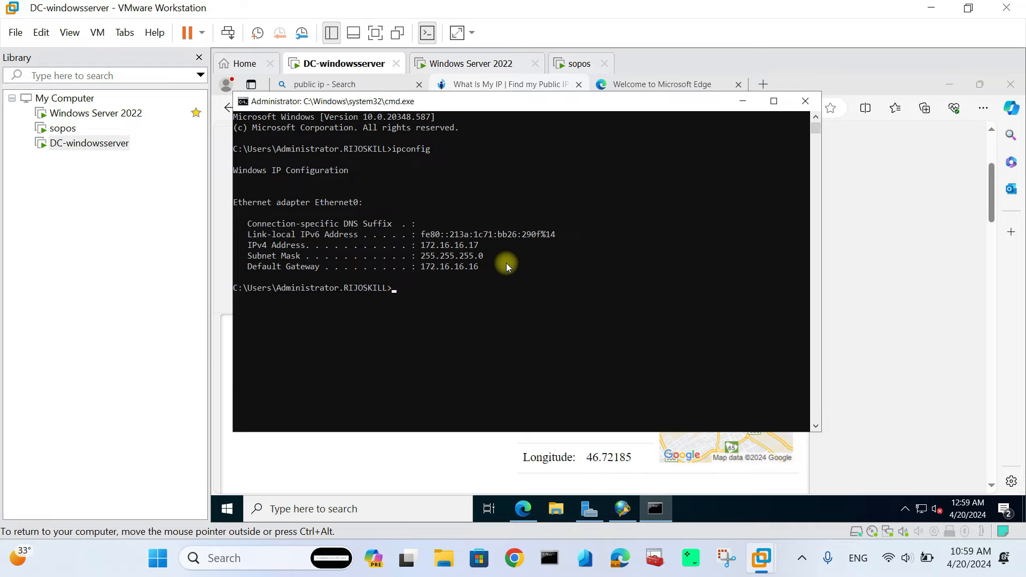
left_click(406, 558)
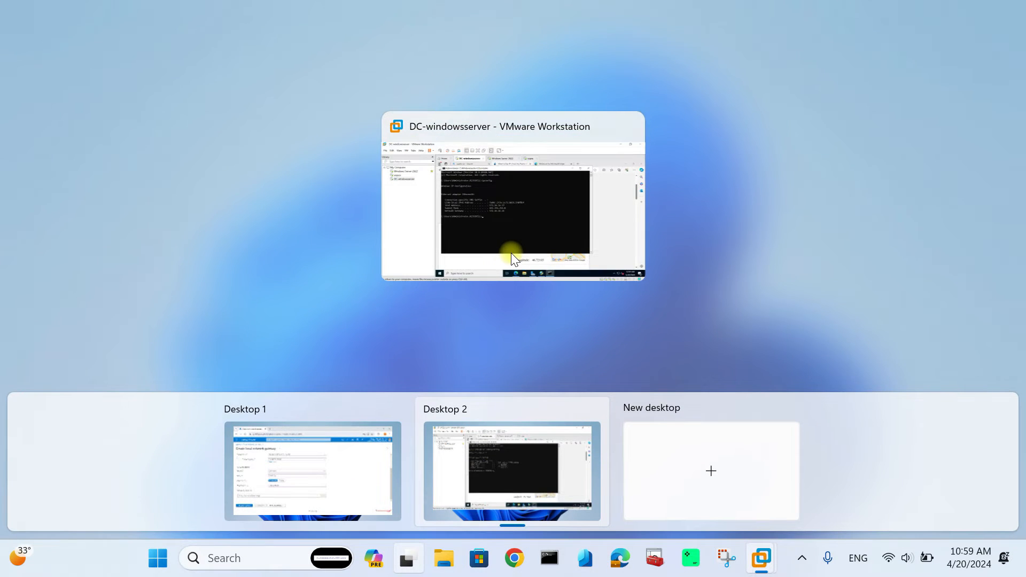
- Enter 172.16.16.0/24 as the Local-GW address space
left_click(315, 467)
key("ctrl+super+Left")
left_click(132, 450)
type("172.16.16")
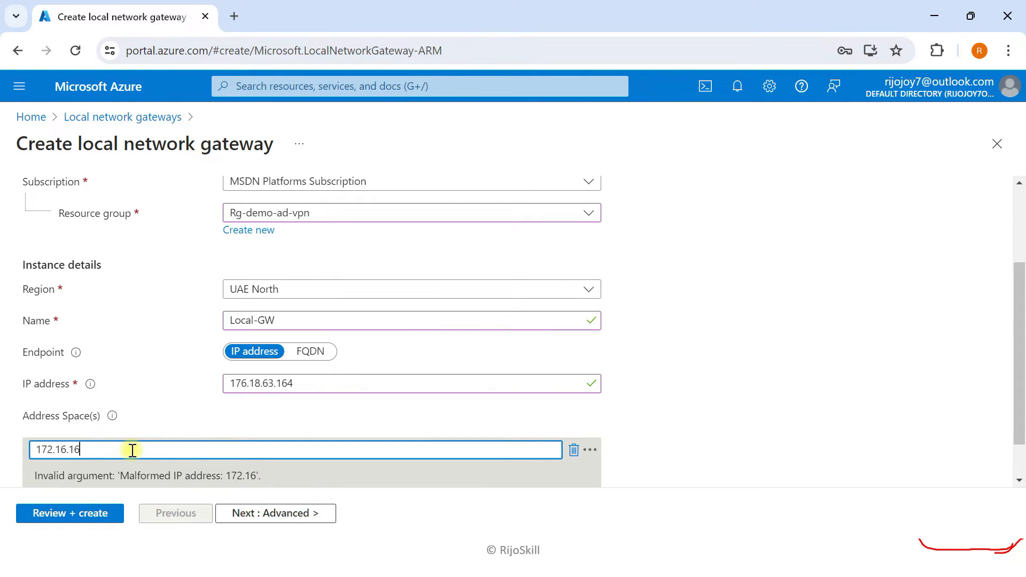
type(".0/24")
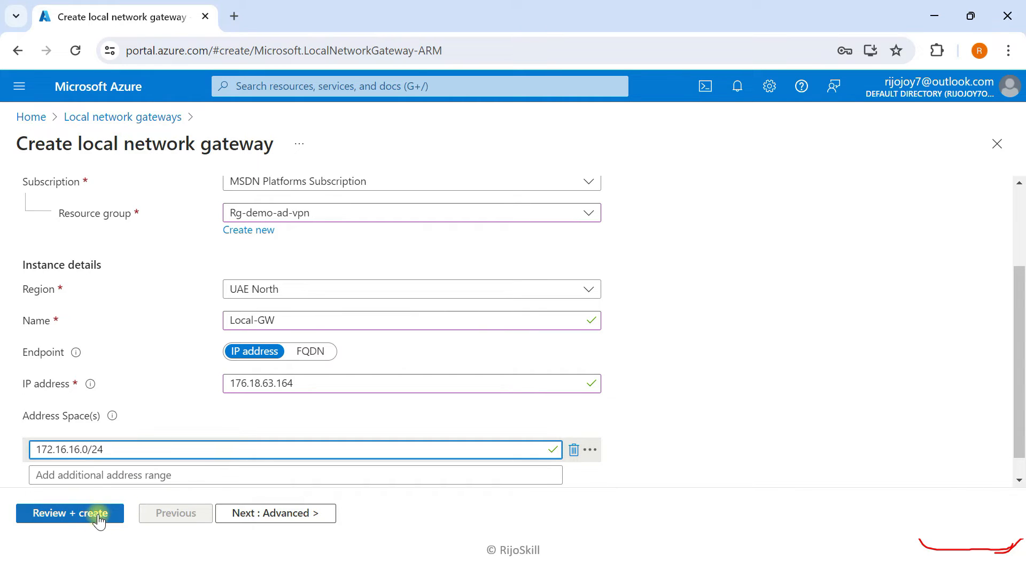
- Validate the Local-GW local network gateway, check its BGP settings, and deploy it
left_click(80, 514)
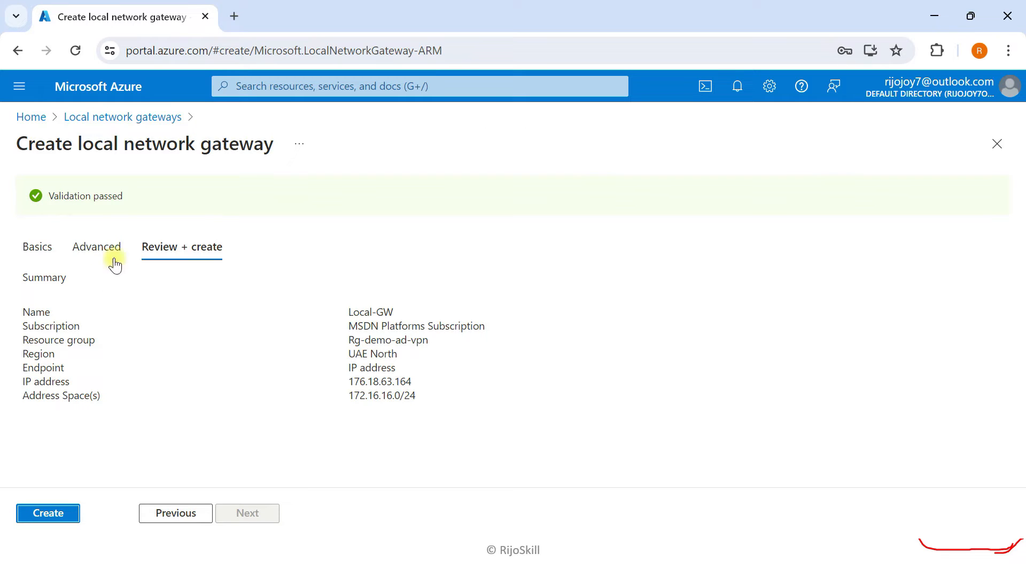
left_click(101, 246)
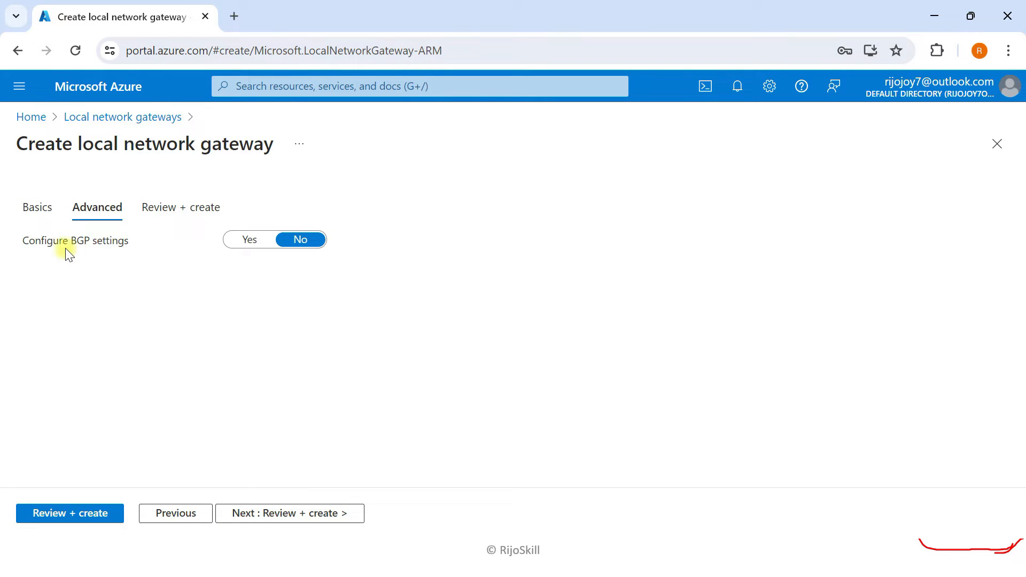
left_click(163, 212)
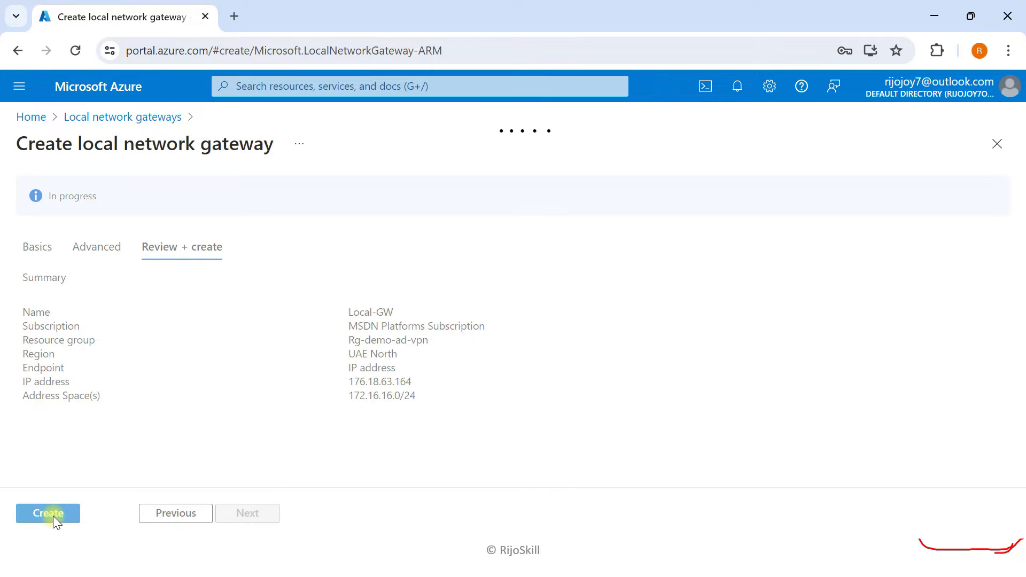
left_click(53, 515)
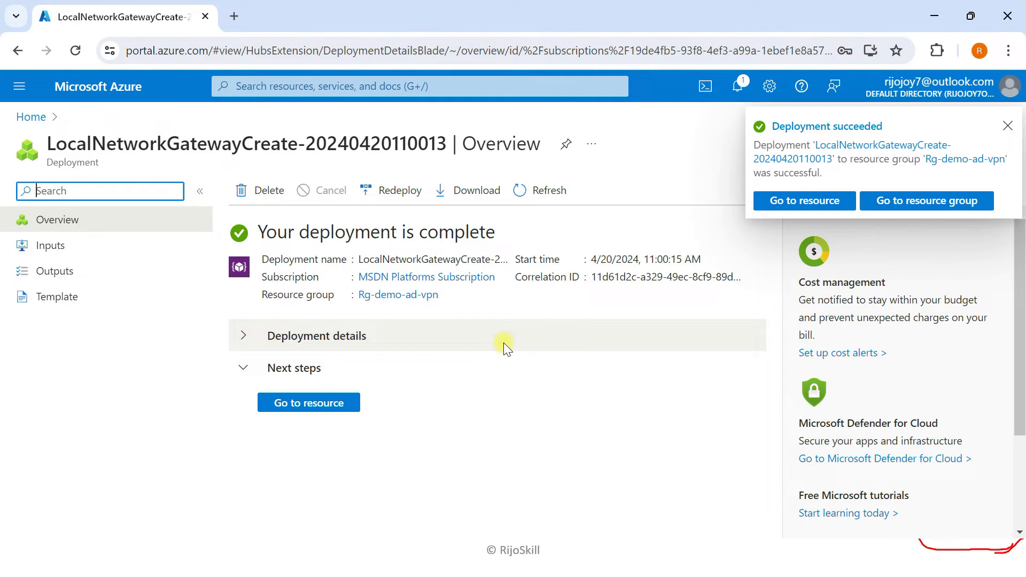
- Go from Home through Rg-demo-ad-vpn to GW-ad's connections and start a new connection
left_click(1008, 126)
left_click(129, 94)
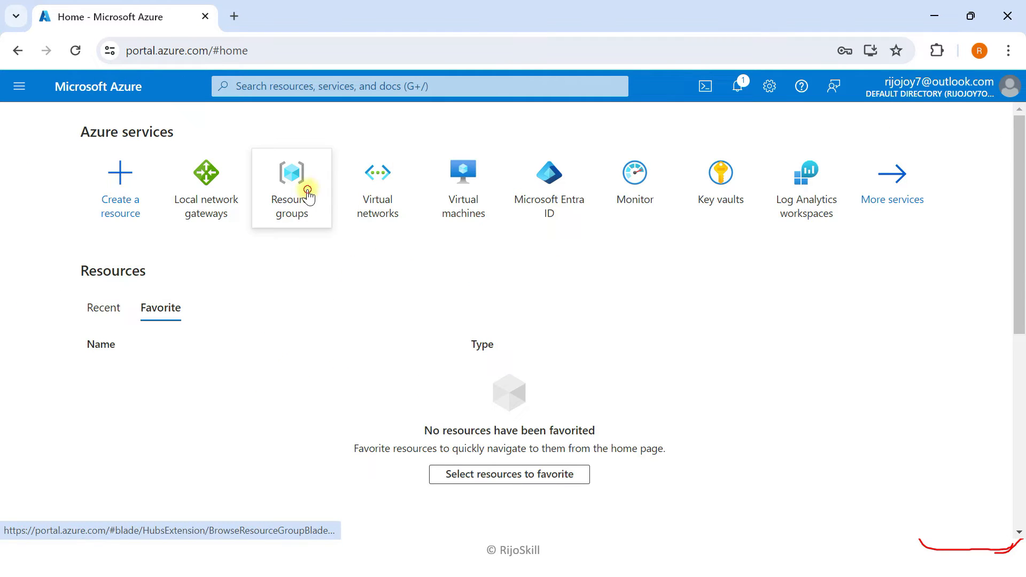
left_click(303, 193)
left_click(63, 369)
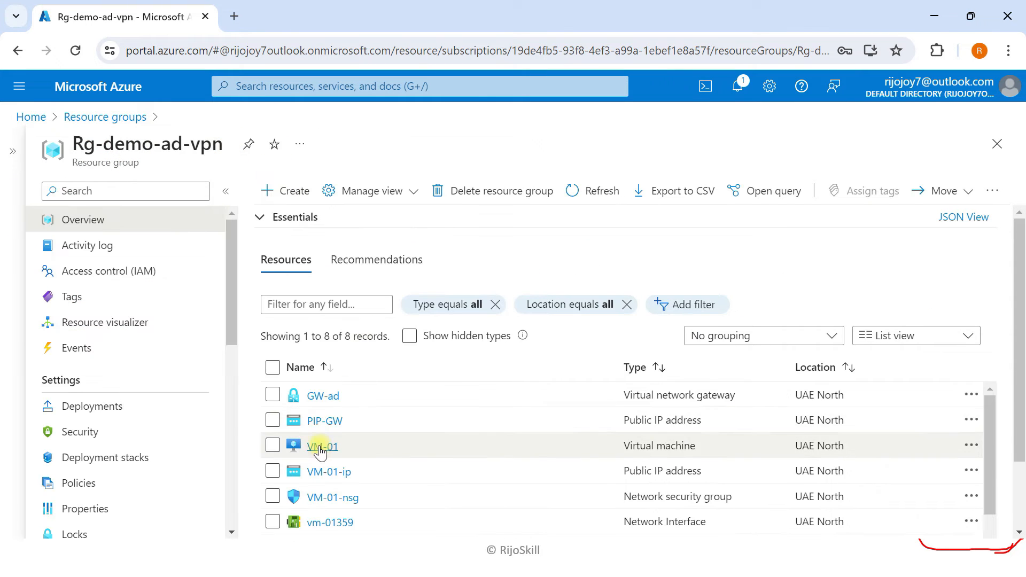
left_click(315, 396)
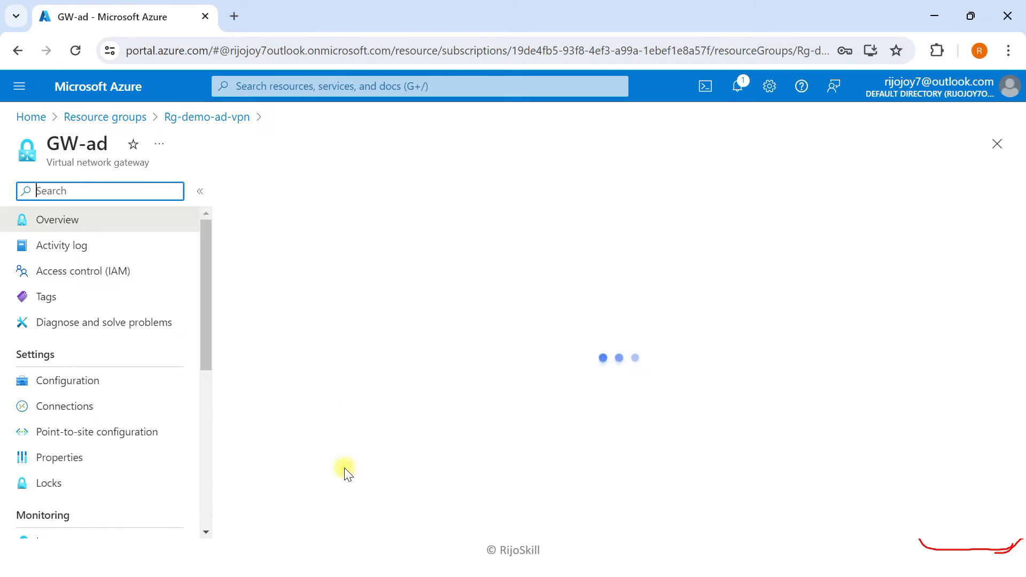
left_click(82, 408)
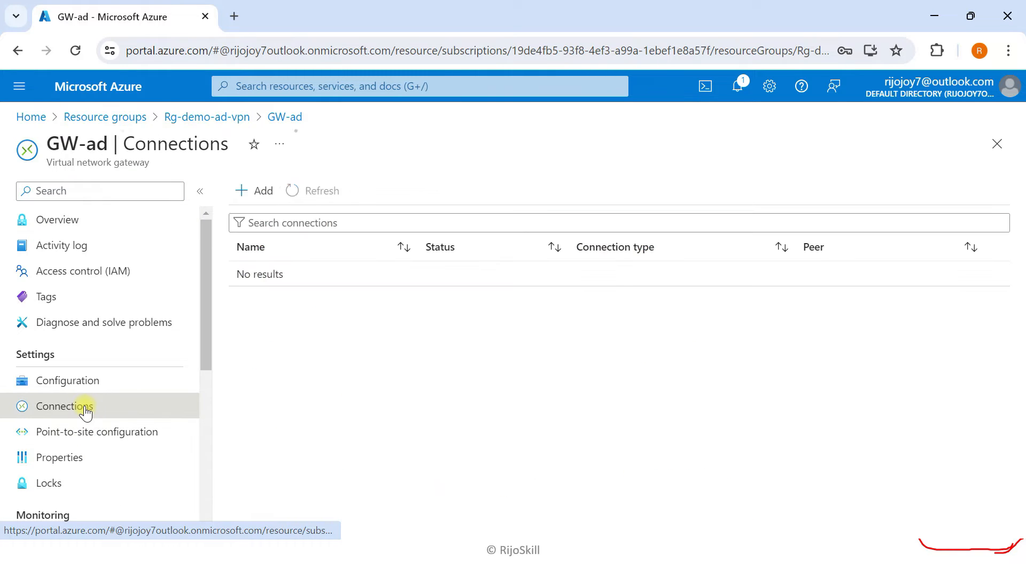
left_click(254, 193)
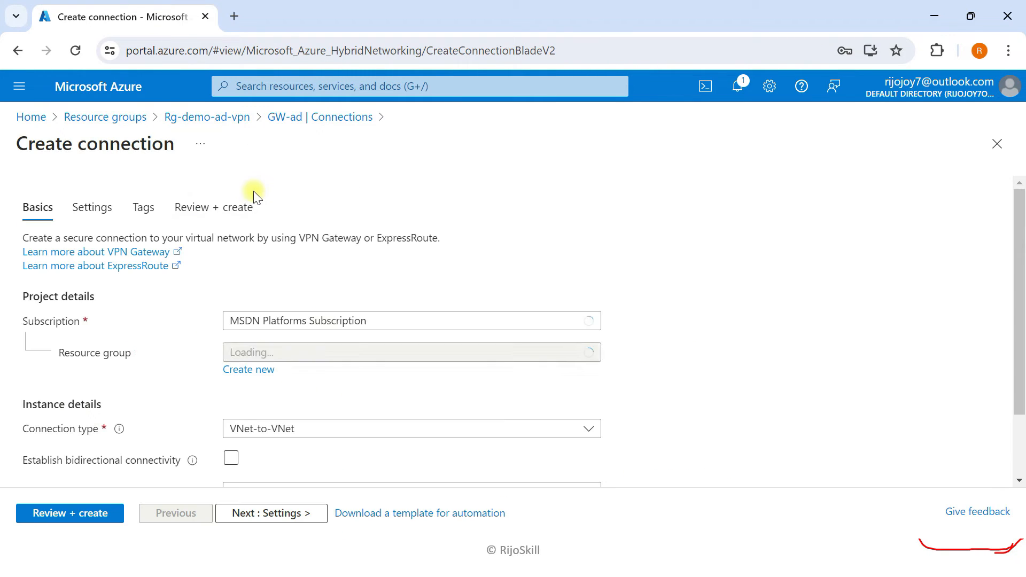
- Make it a Site-to-site (IPsec) connection named s2s-vpn-onpermise and continue to Settings
scroll(130, 319, "down", 2)
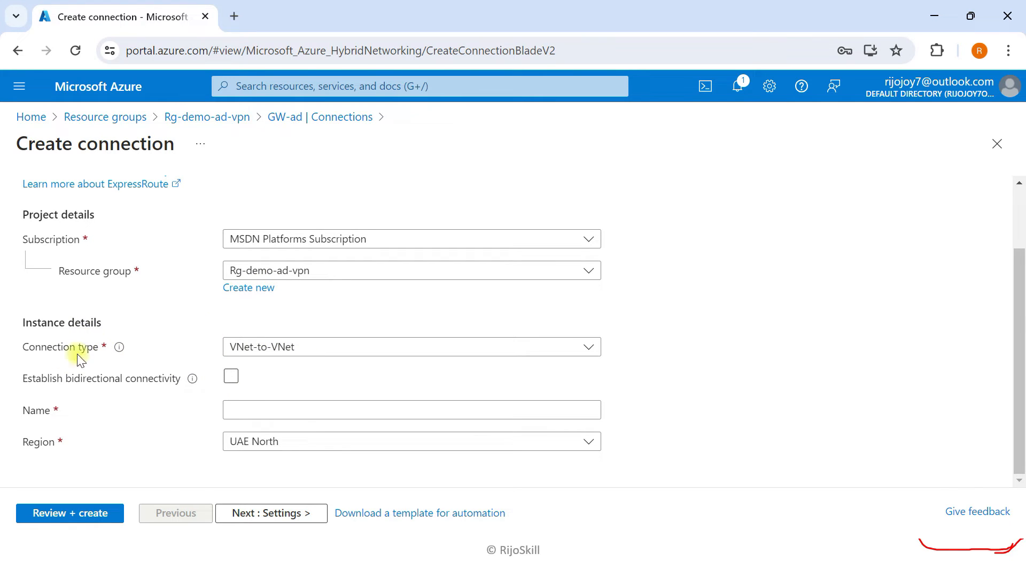
left_click(303, 348)
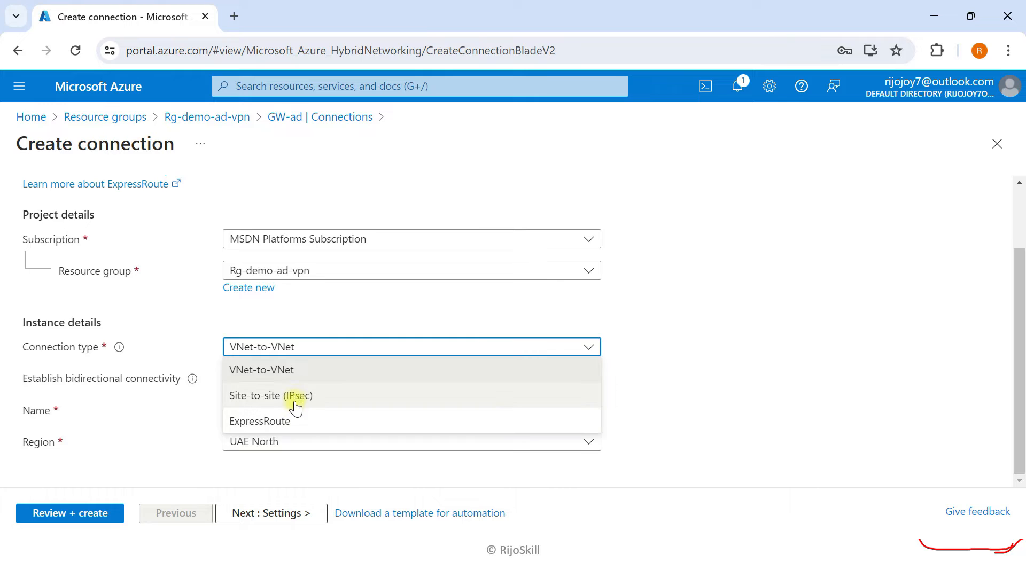
left_click(295, 402)
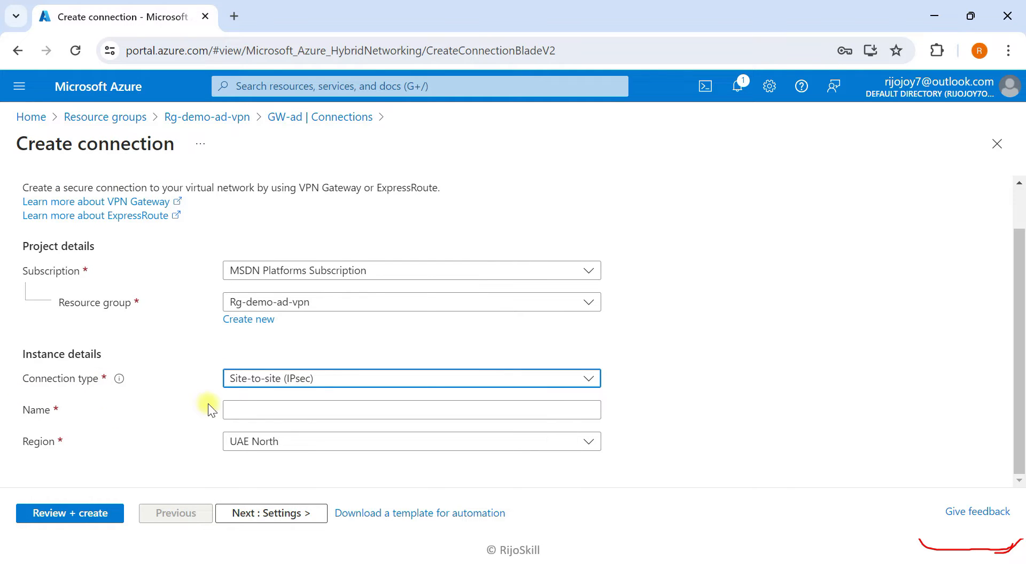
left_click(245, 409)
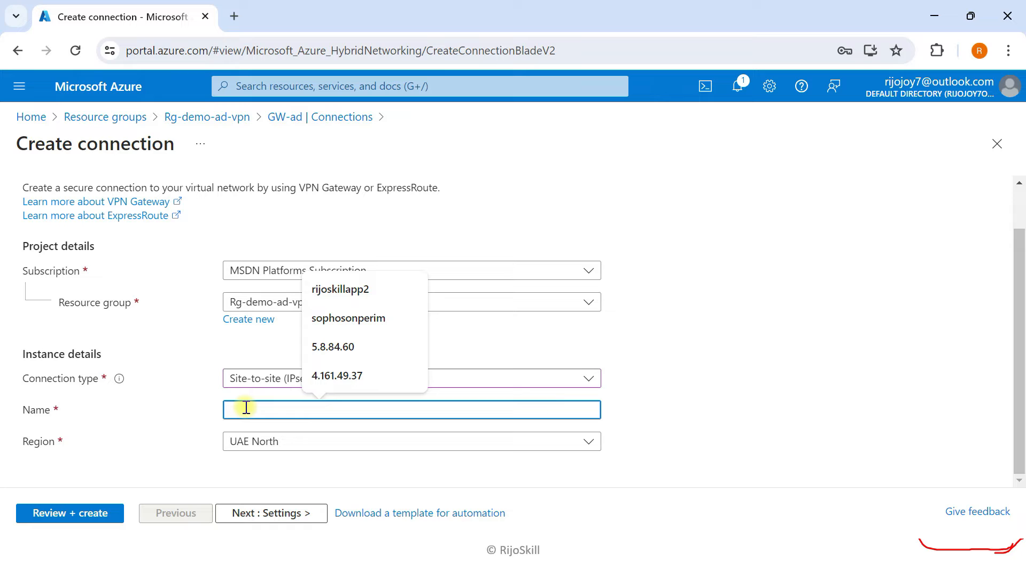
type("s2s")
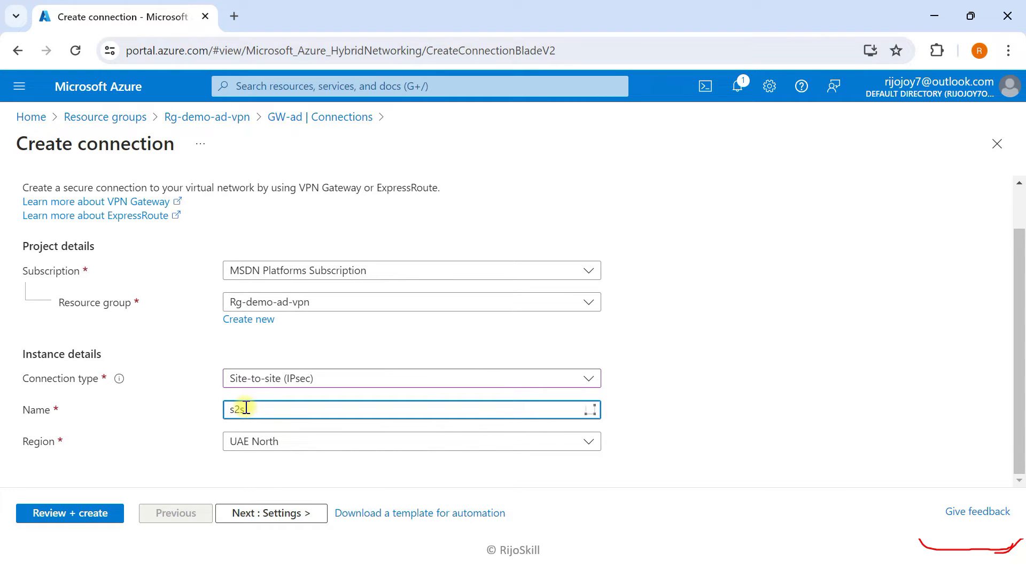
type("-vpn-onpermise")
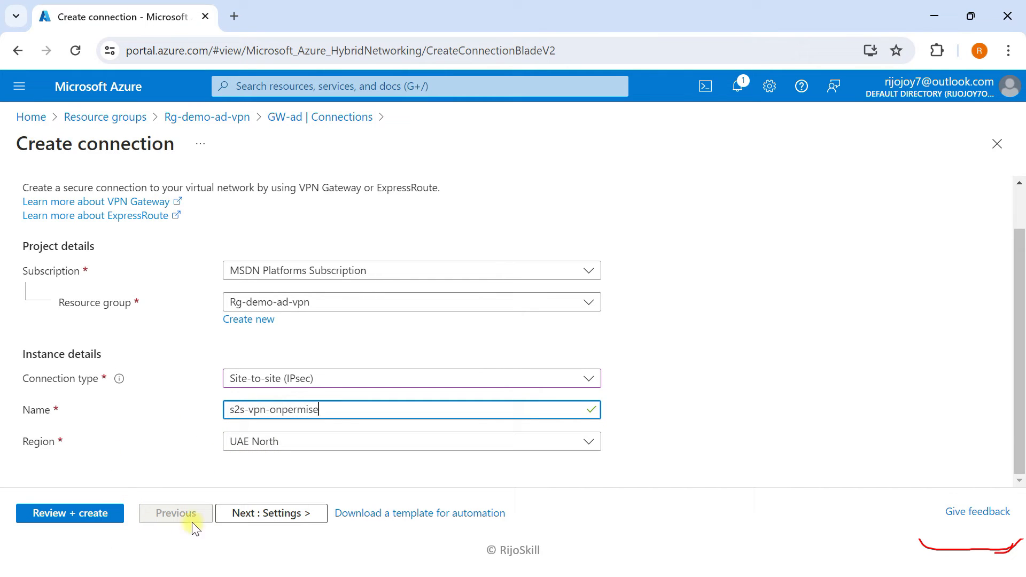
left_click(238, 513)
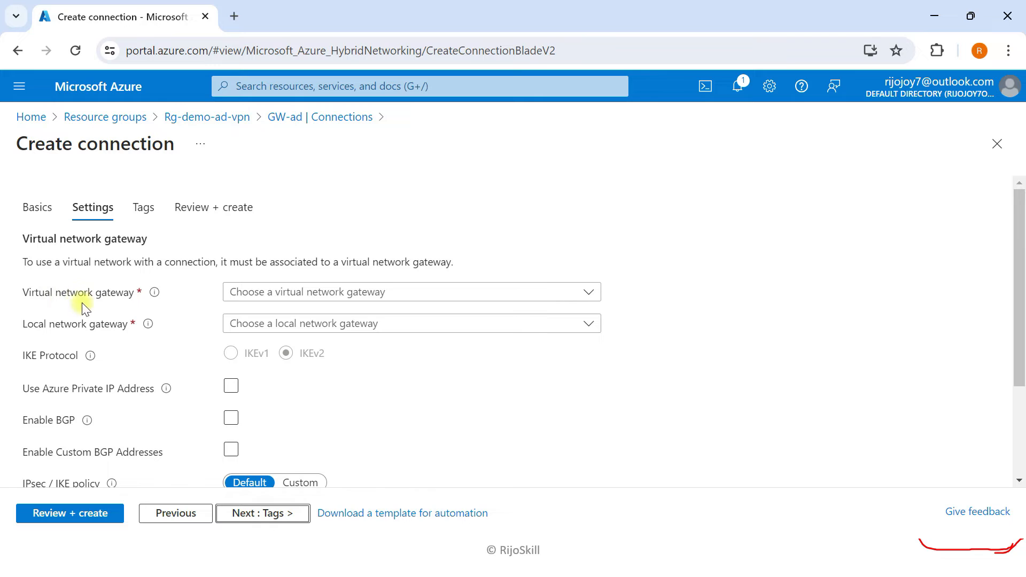
- Link the connection to virtual network gateway GW-ad and local network gateway Local-GW
left_click(314, 296)
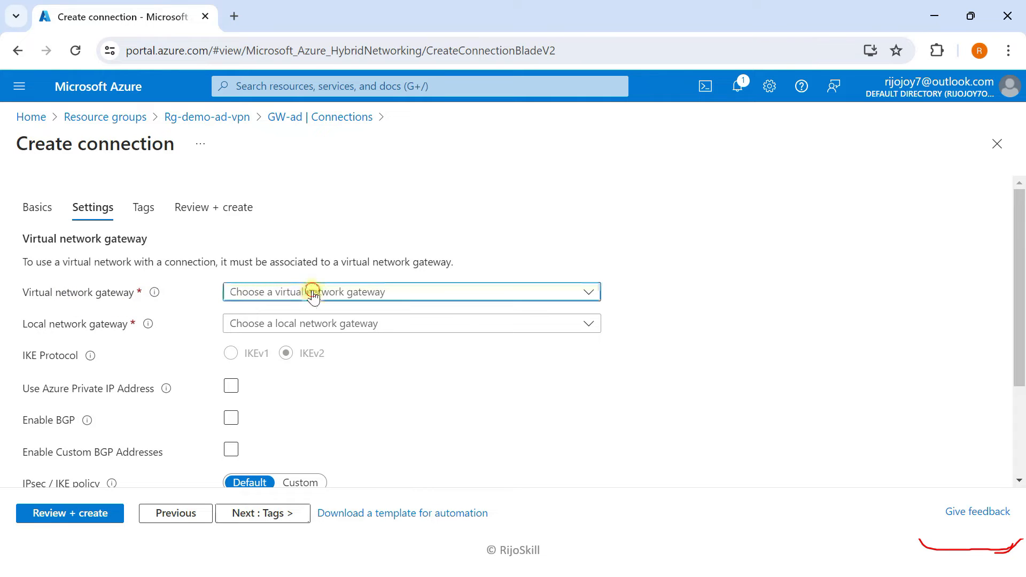
left_click(264, 359)
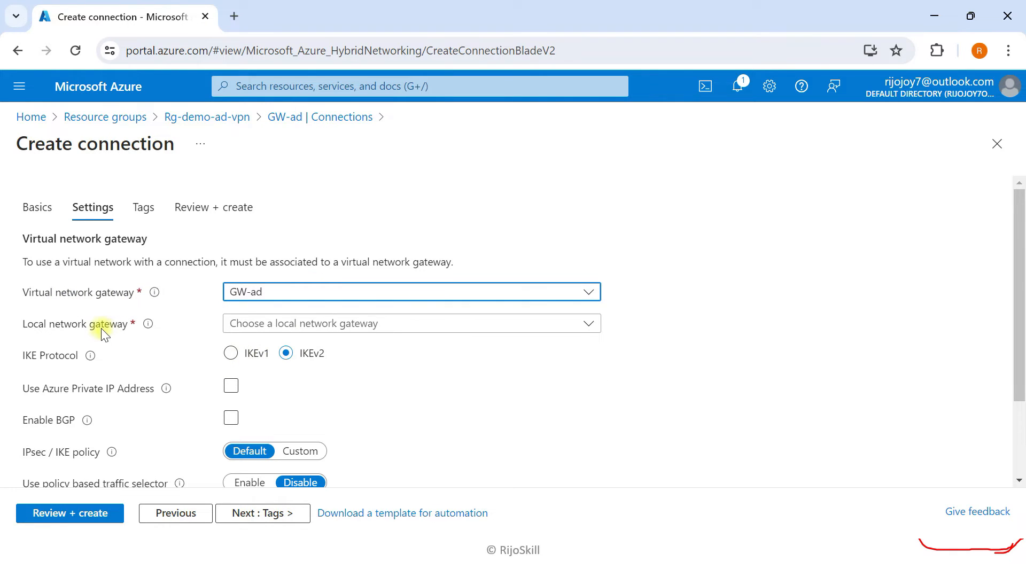
left_click(256, 322)
left_click(251, 354)
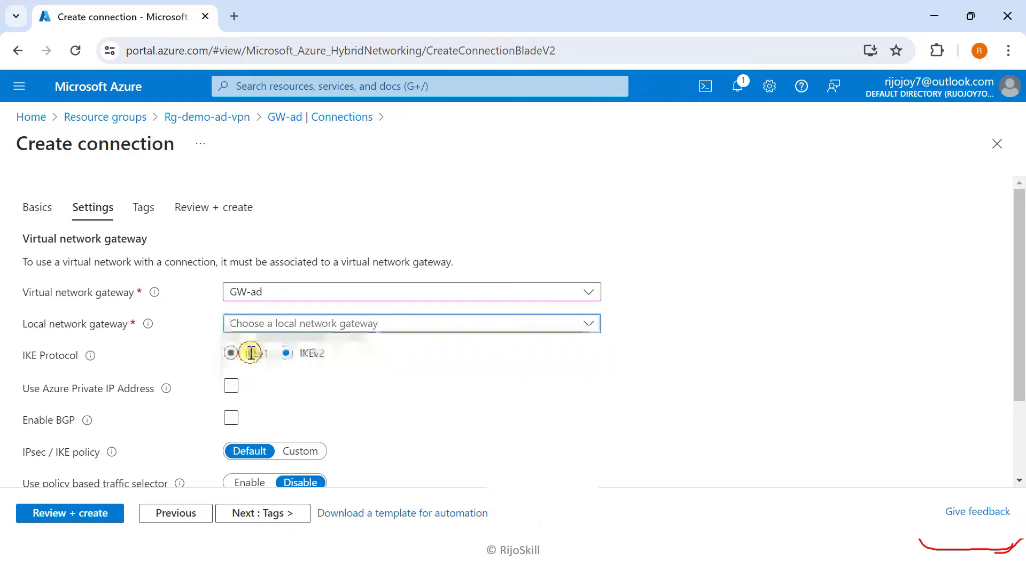
- Skip tags, validate the s2s-vpn-onpermise connection, and deploy it
scroll(117, 354, "down", 2)
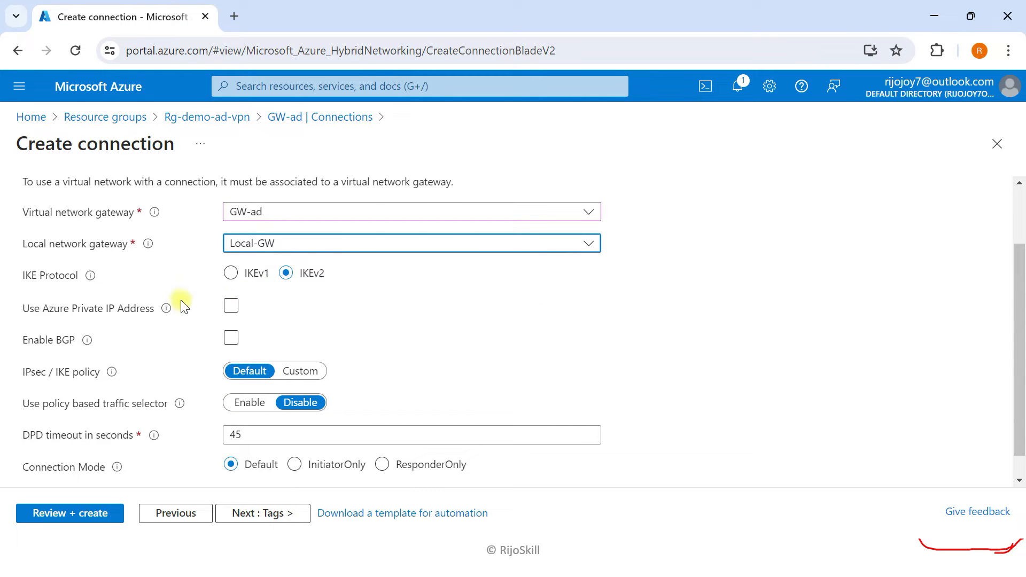
scroll(90, 353, "down", 1)
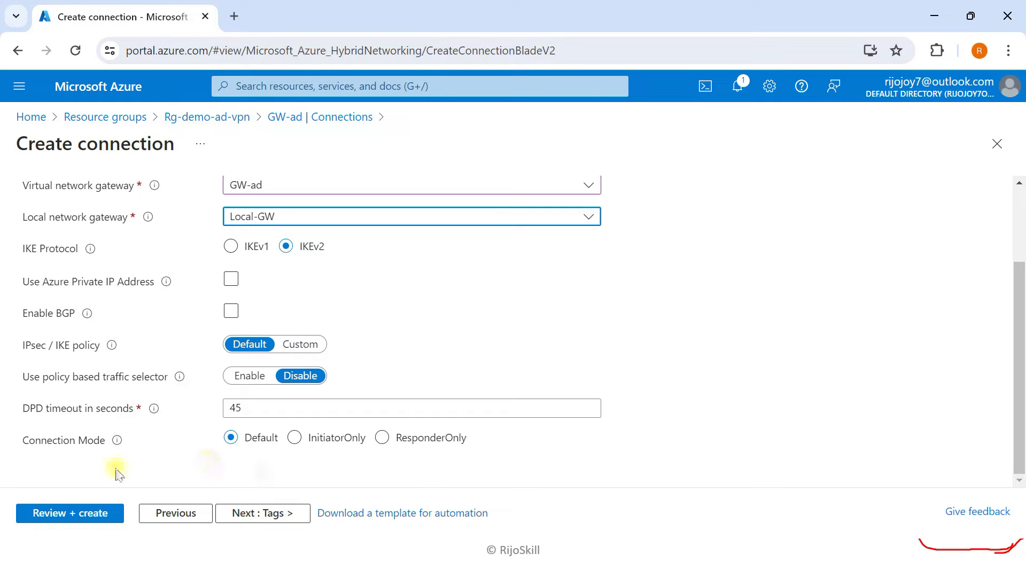
left_click(257, 514)
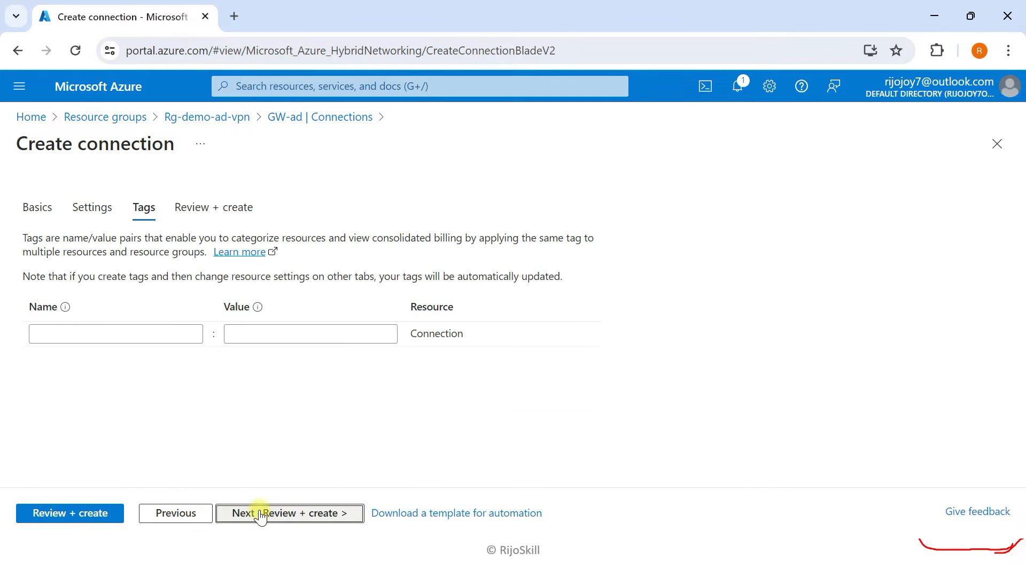
left_click(101, 514)
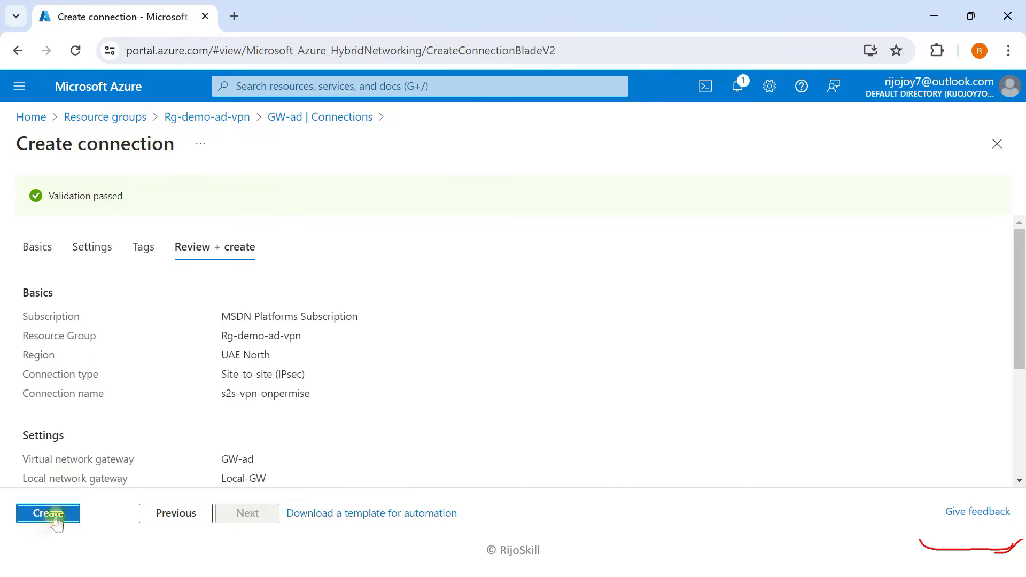
left_click(50, 514)
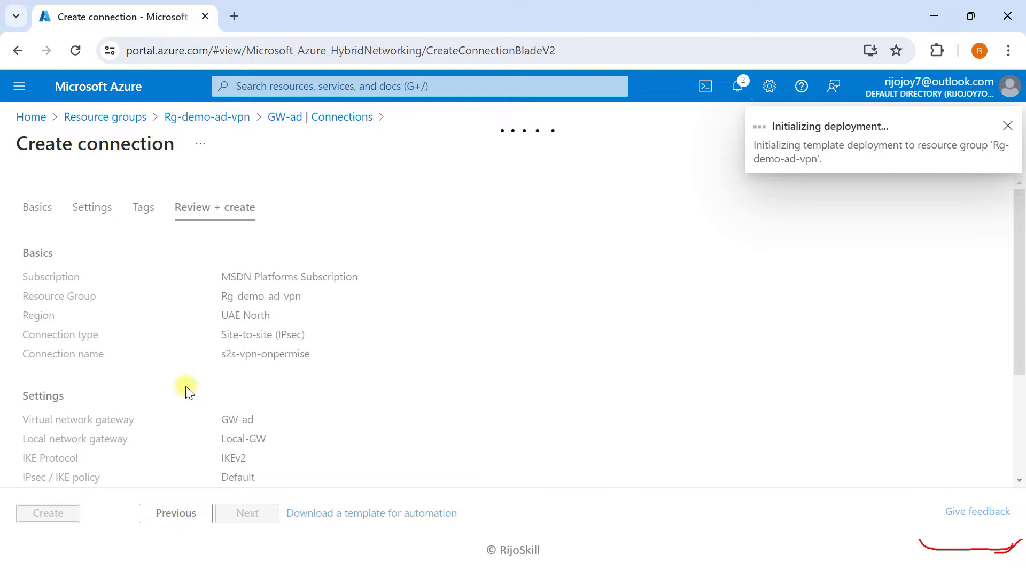
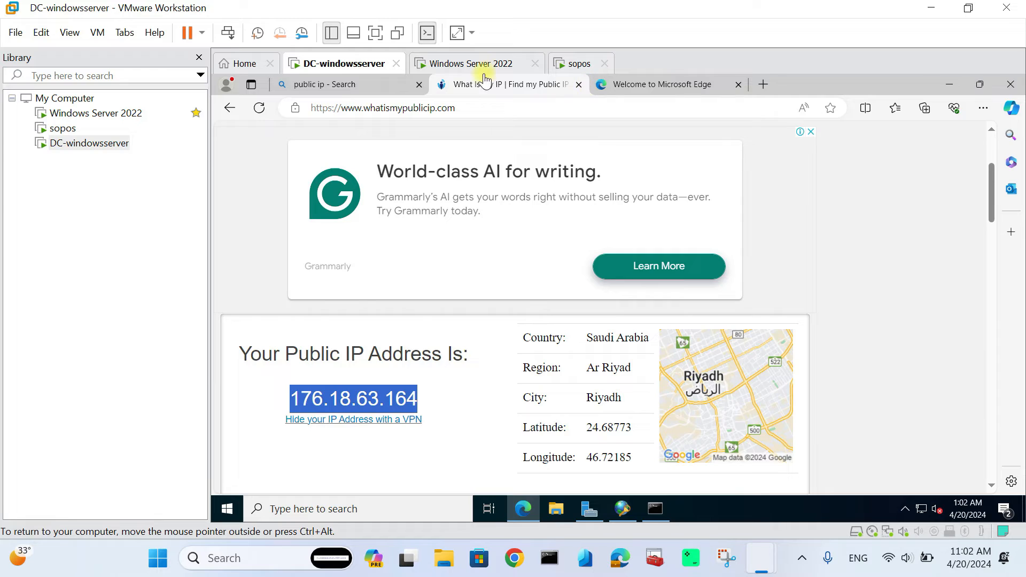
left_click(484, 67)
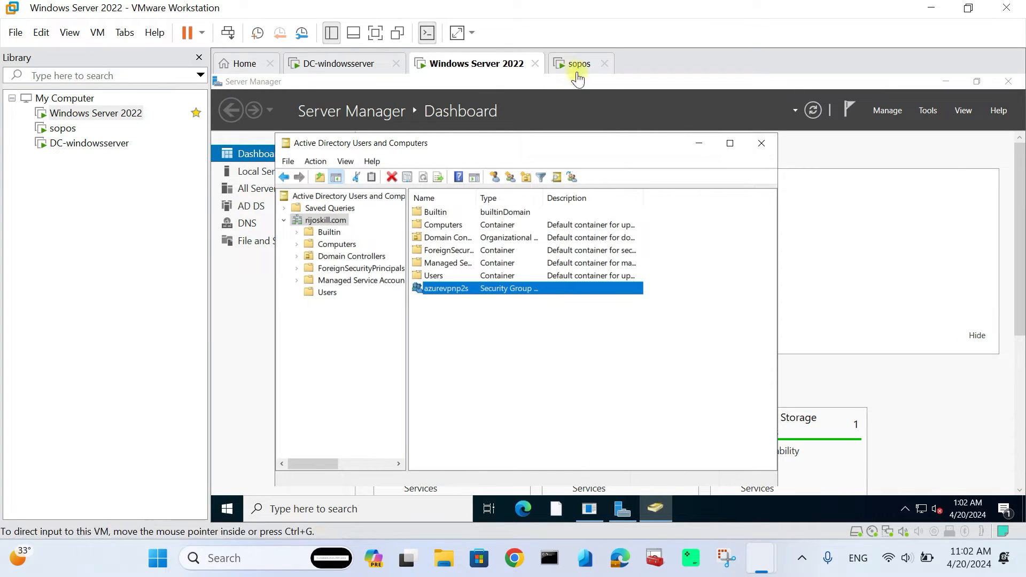
left_click(697, 143)
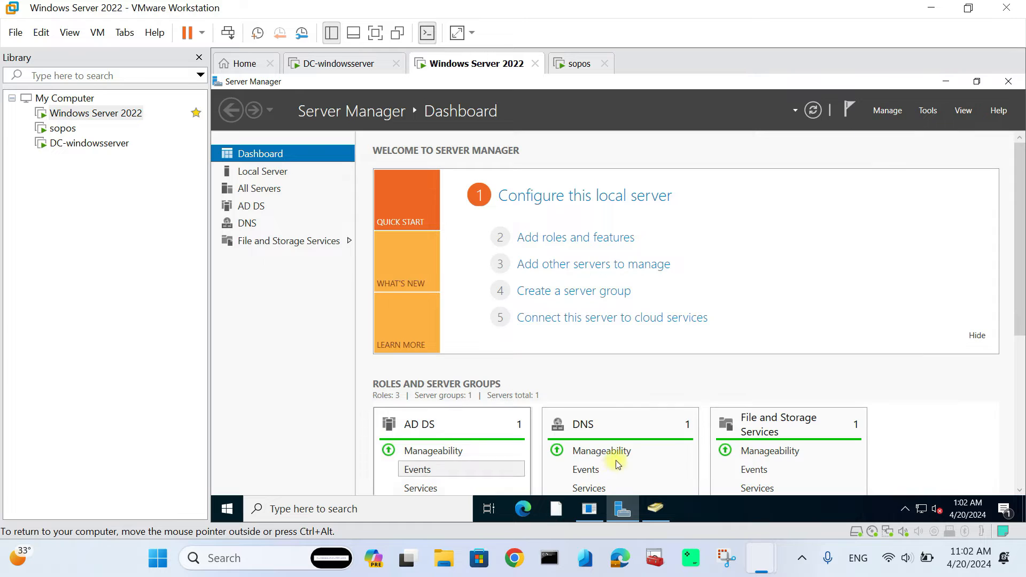
left_click(532, 505)
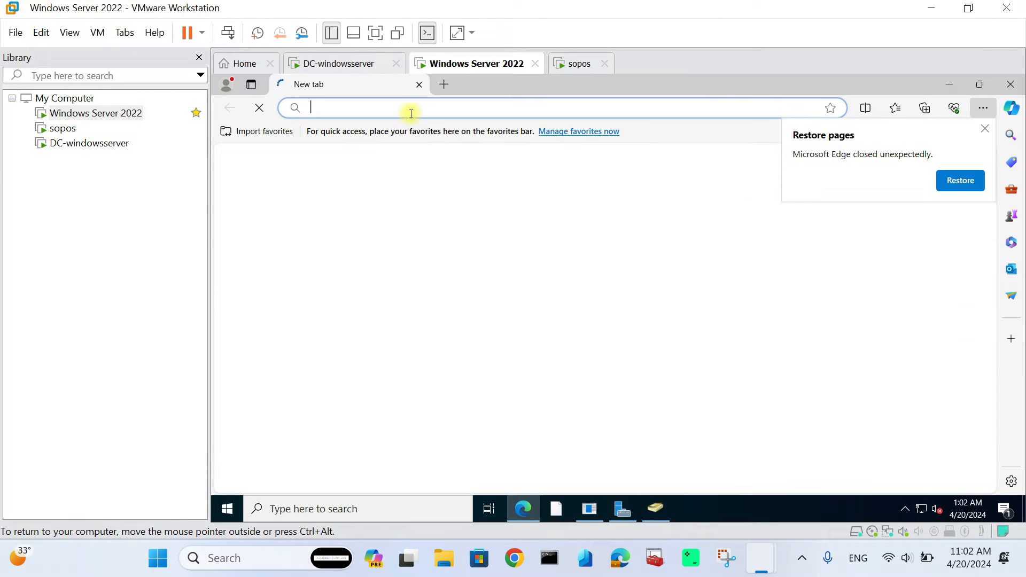
left_click(411, 110)
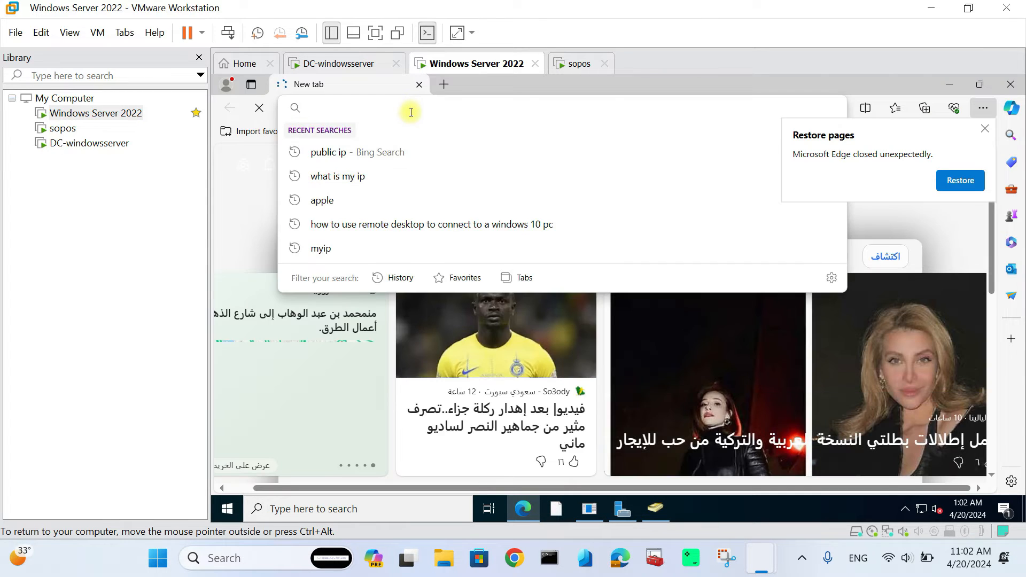
type("172.16.16.16:4444")
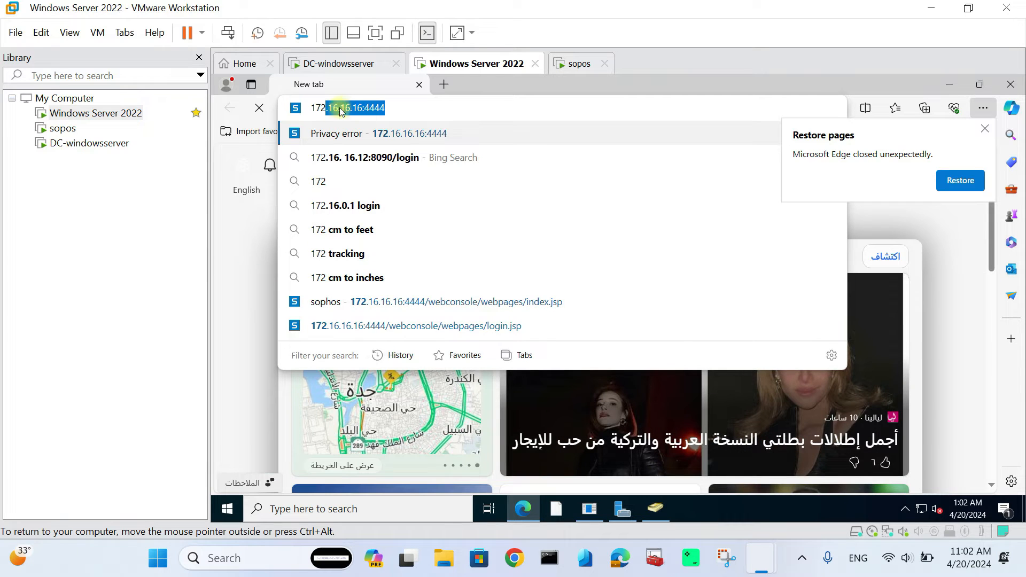
left_click(396, 107)
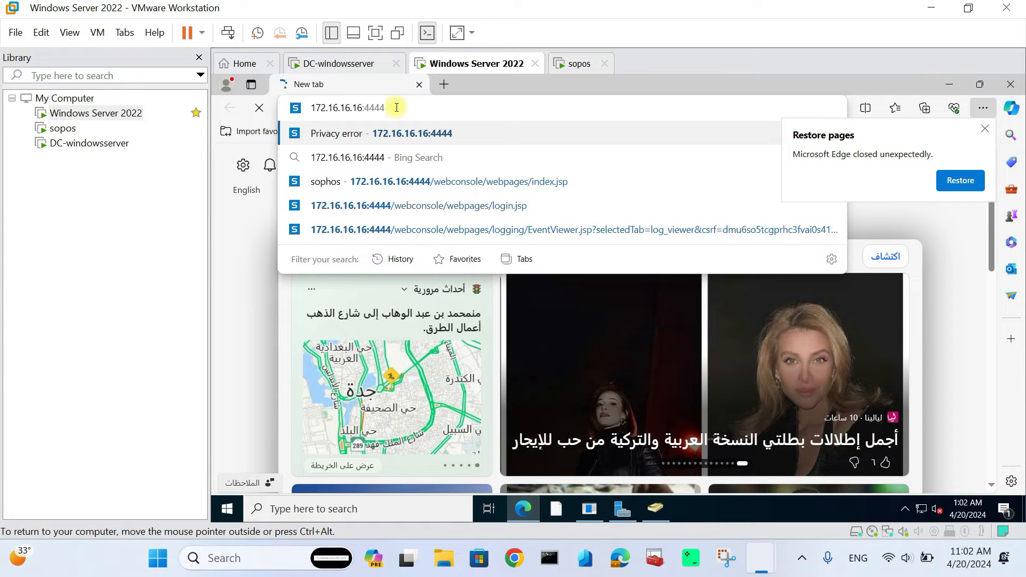
key("Return")
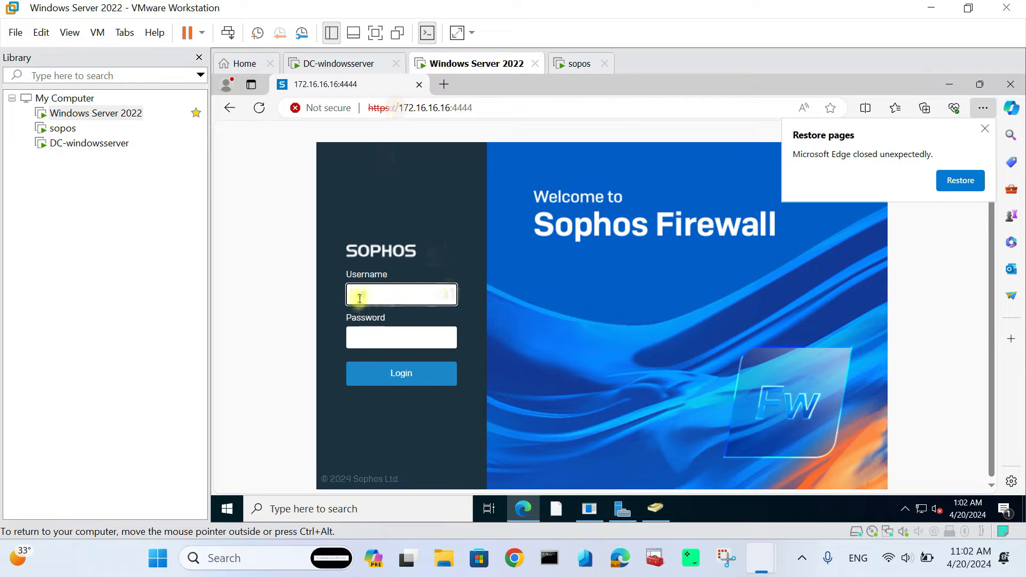
- Sign in to Sophos Firewall with the saved username and open Site-to-site VPN
left_click(361, 294)
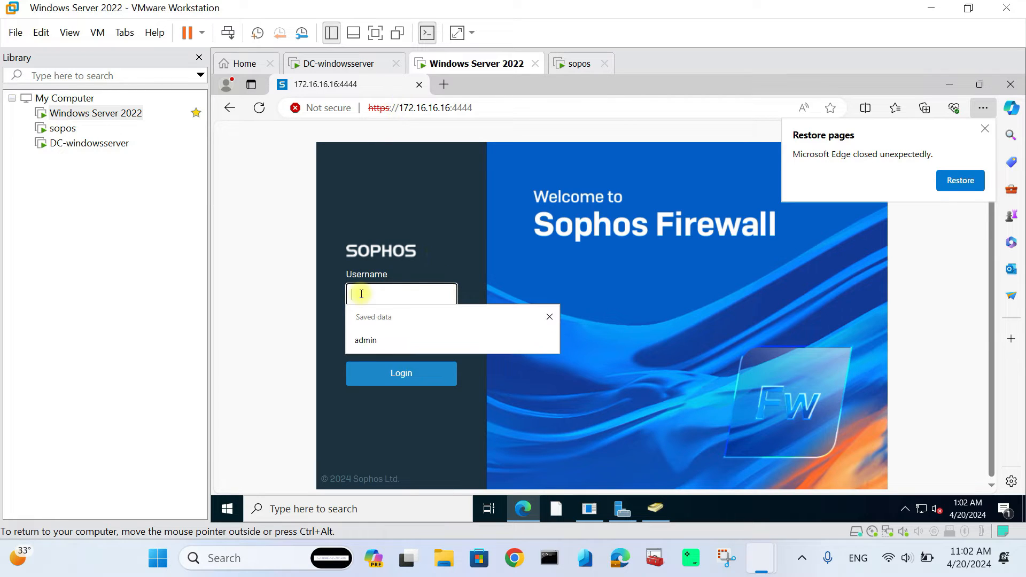
left_click(369, 338)
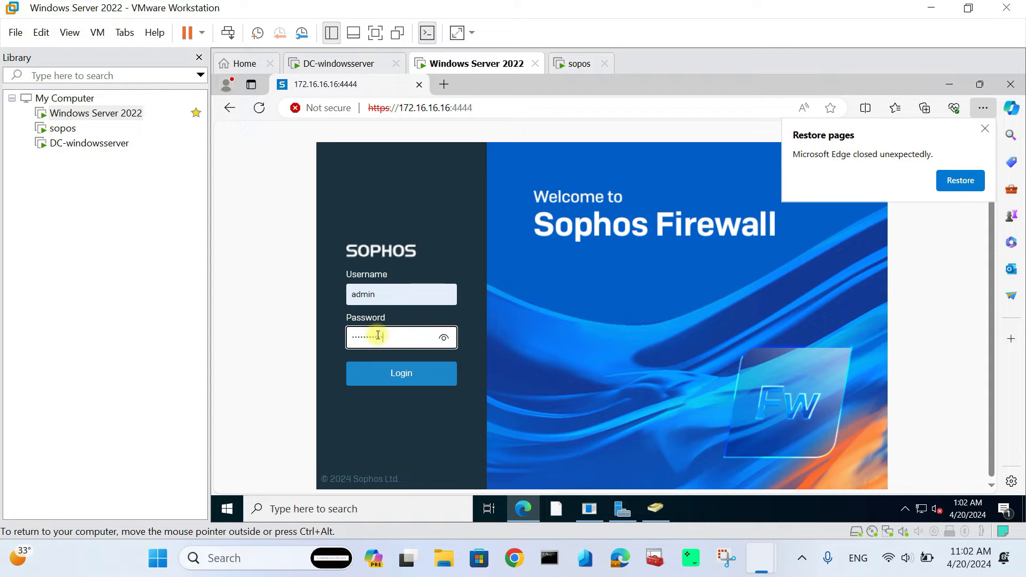
left_click(407, 373)
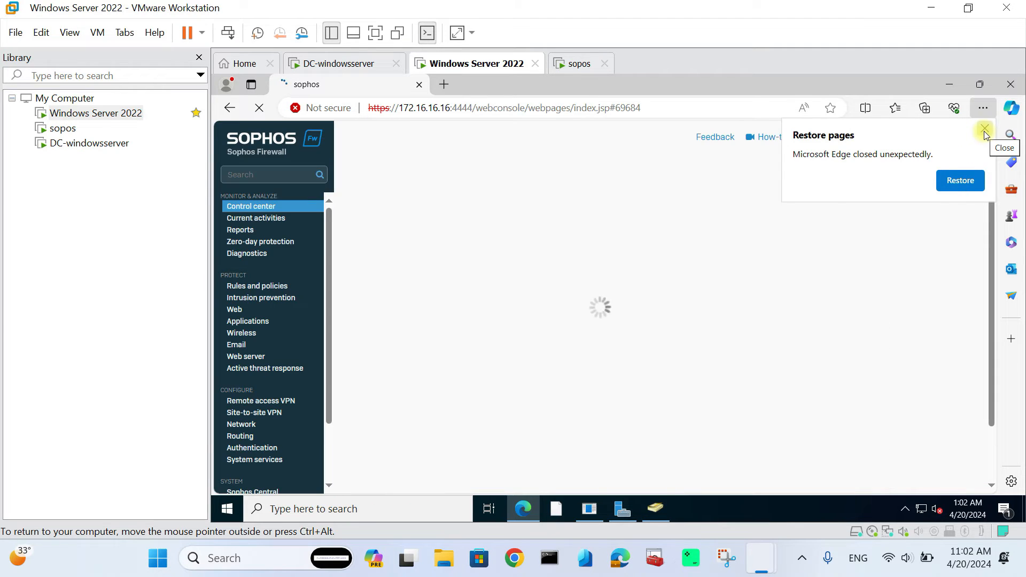
left_click(985, 129)
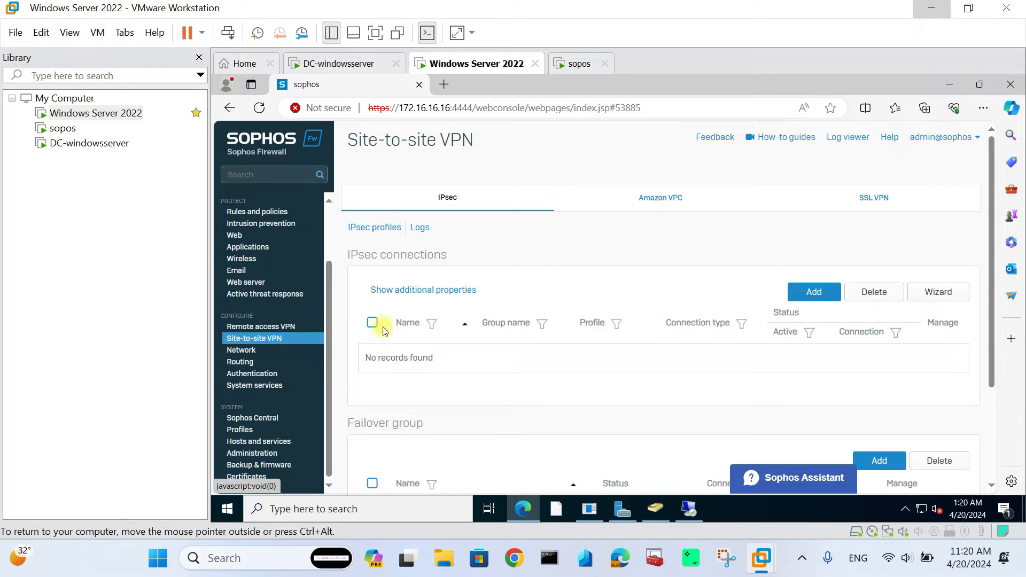
left_click(284, 341)
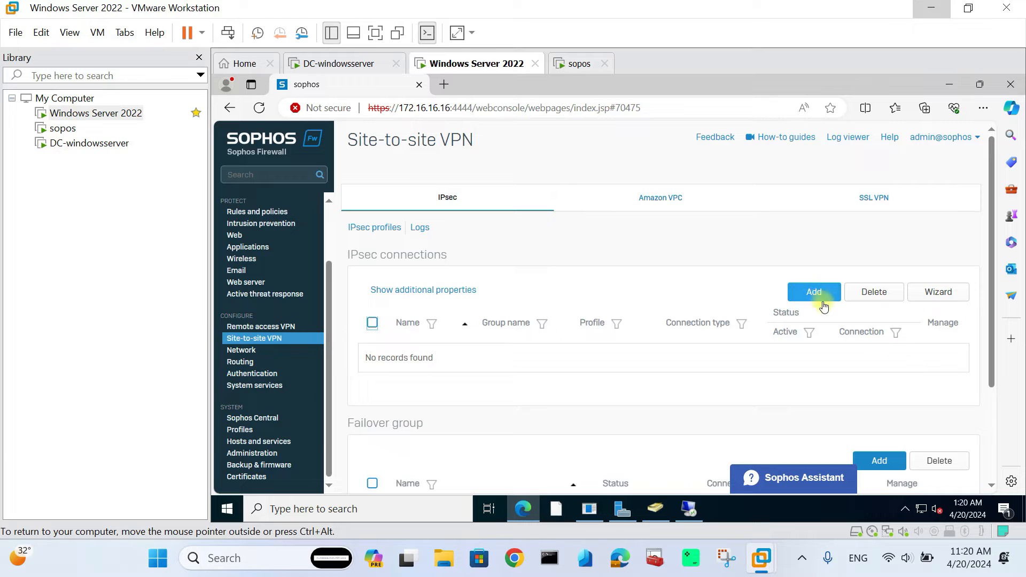
- Add IPsec connection s2svpnazure as a Tunnel interface that initiates the connection and activates on save
left_click(814, 293)
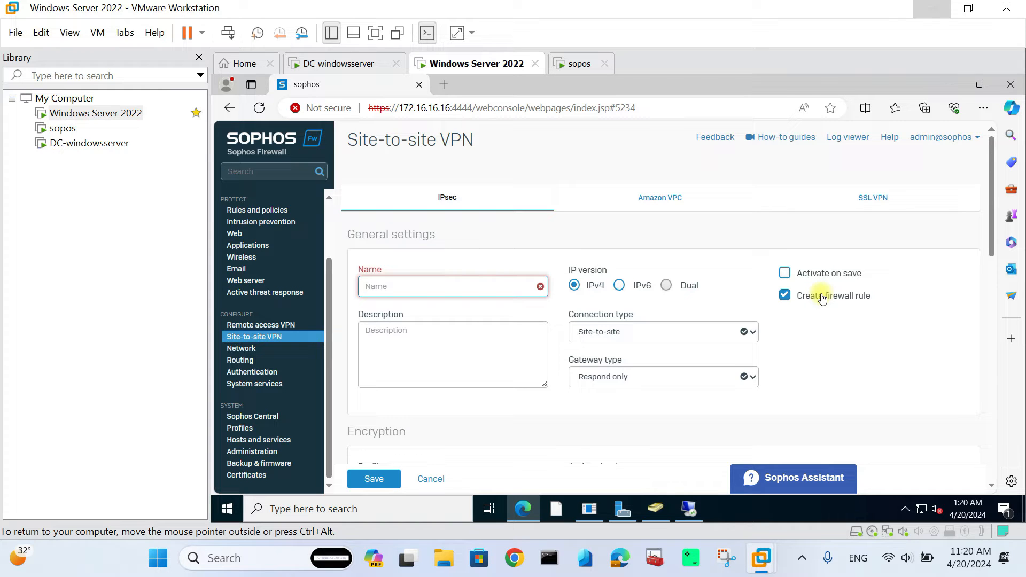
left_click(403, 282)
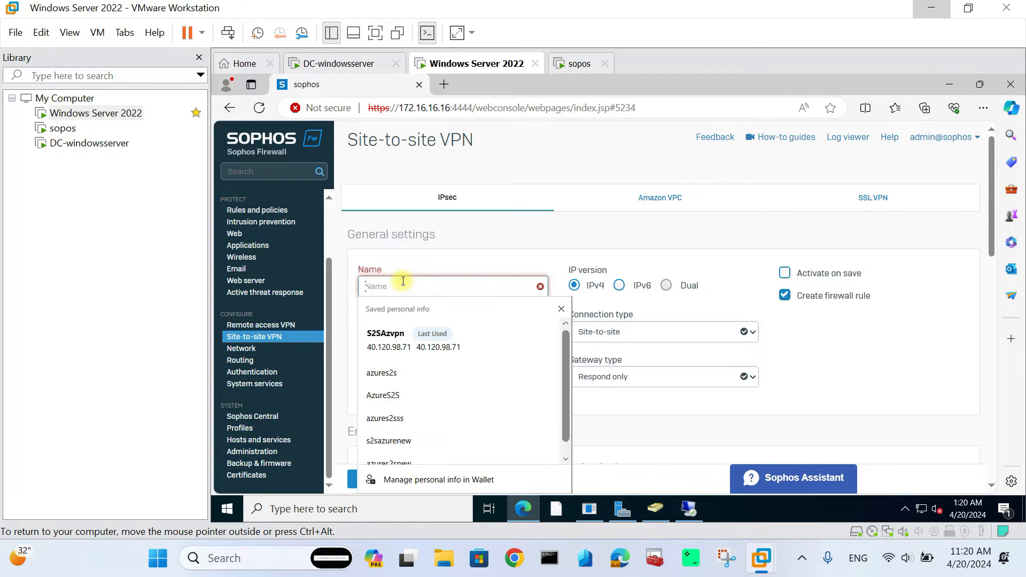
type("s")
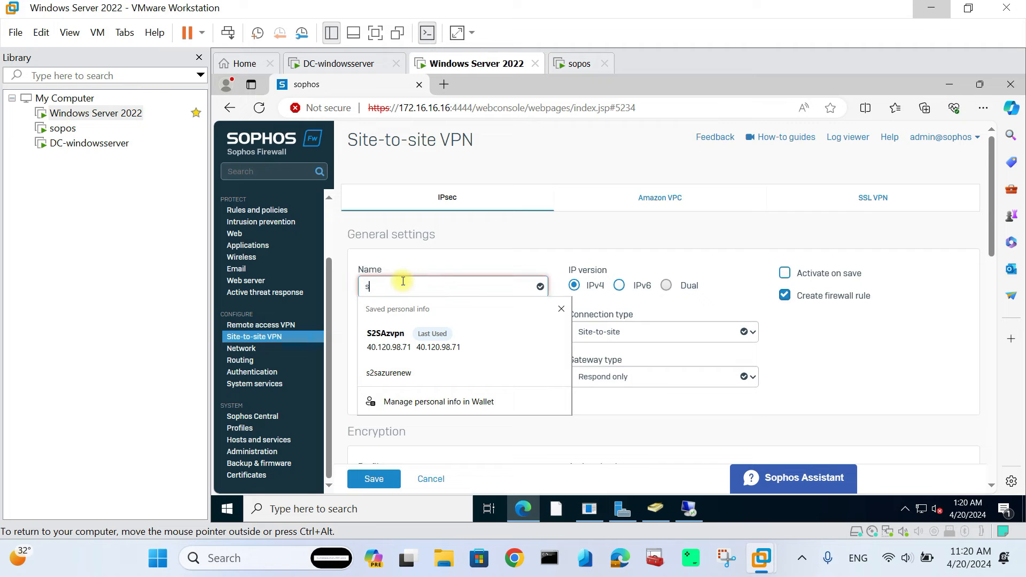
type("2svpnazure")
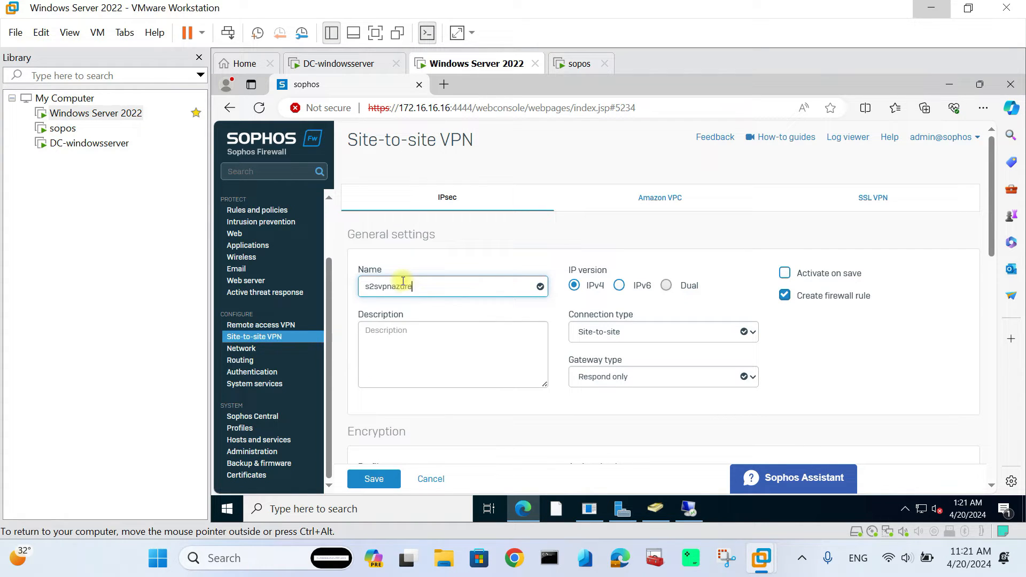
left_click(599, 330)
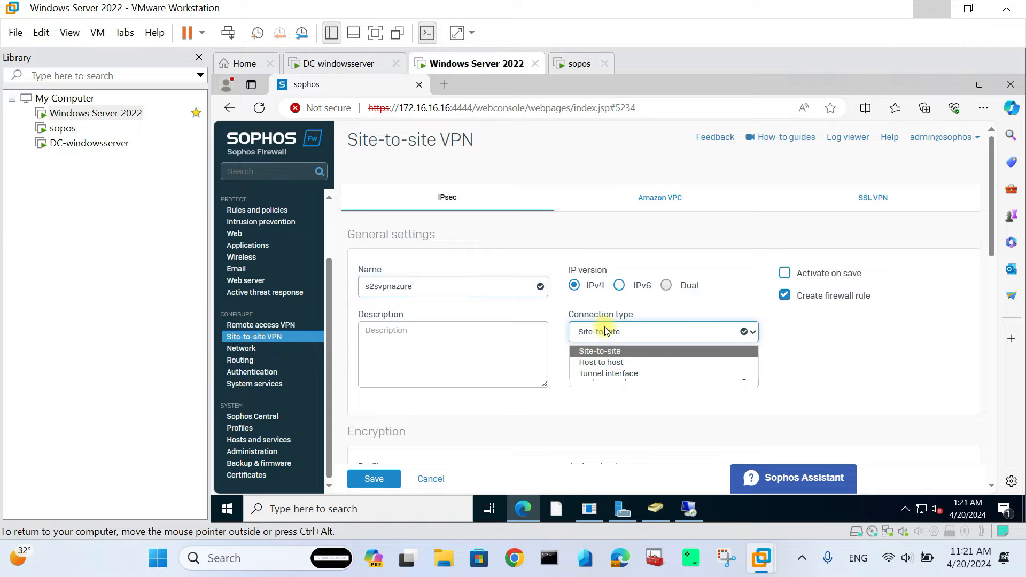
left_click(600, 374)
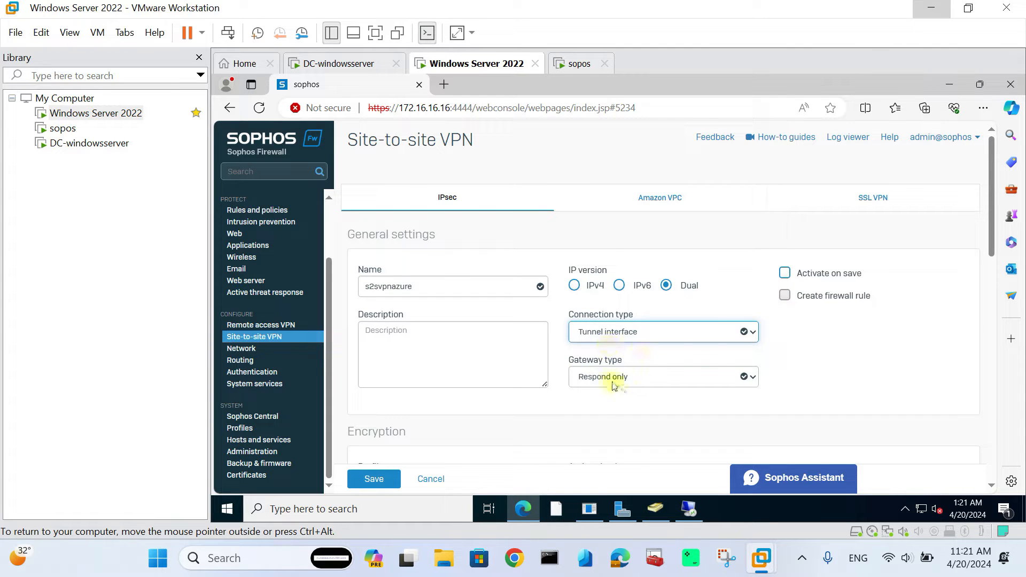
left_click(608, 377)
left_click(609, 418)
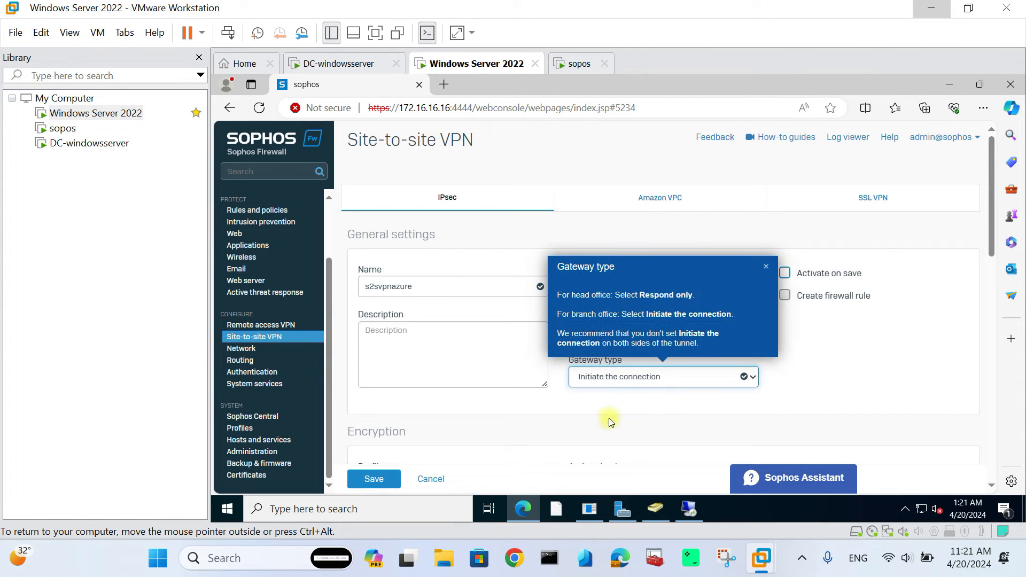
left_click(766, 266)
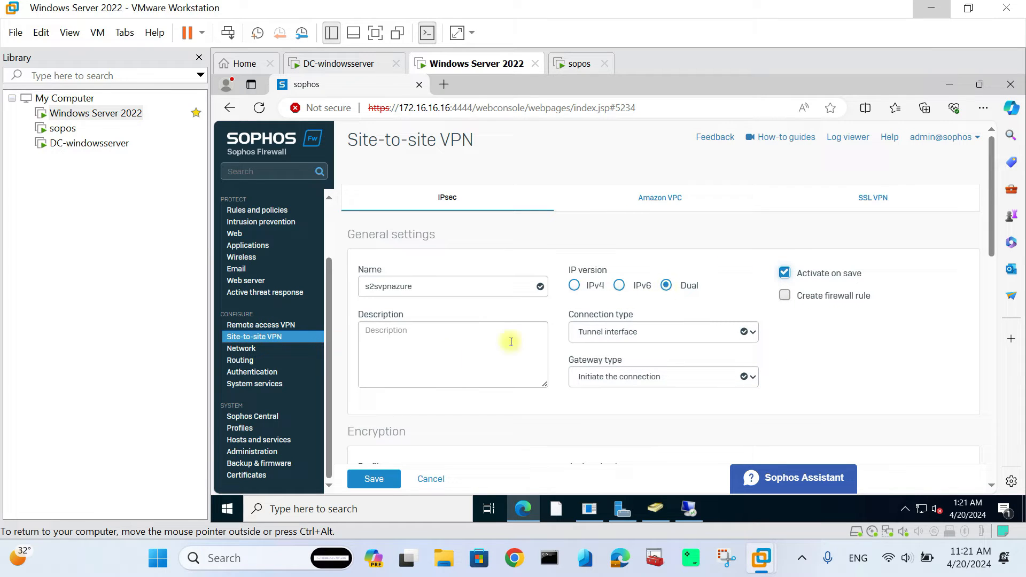
- Add a description, choose the Microsoft Azure (IKEv2) profile and Preshared key authentication
left_click(398, 339)
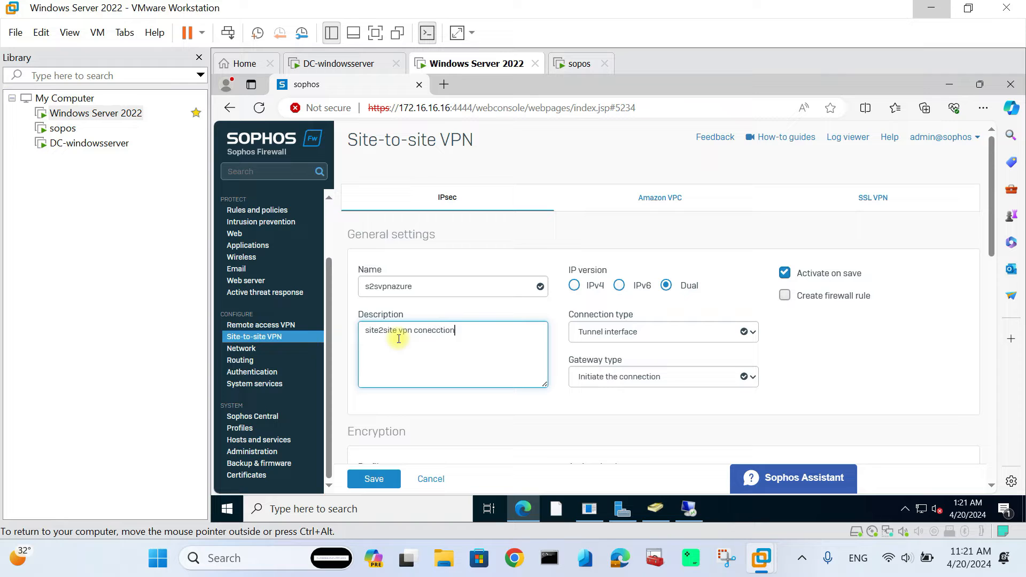
scroll(629, 358, "down", 2)
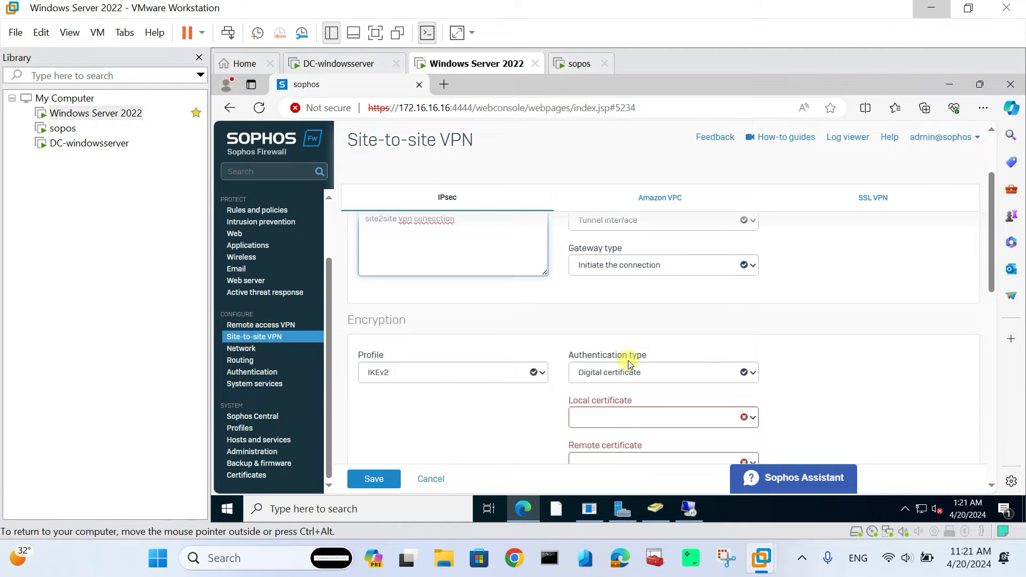
left_click(414, 373)
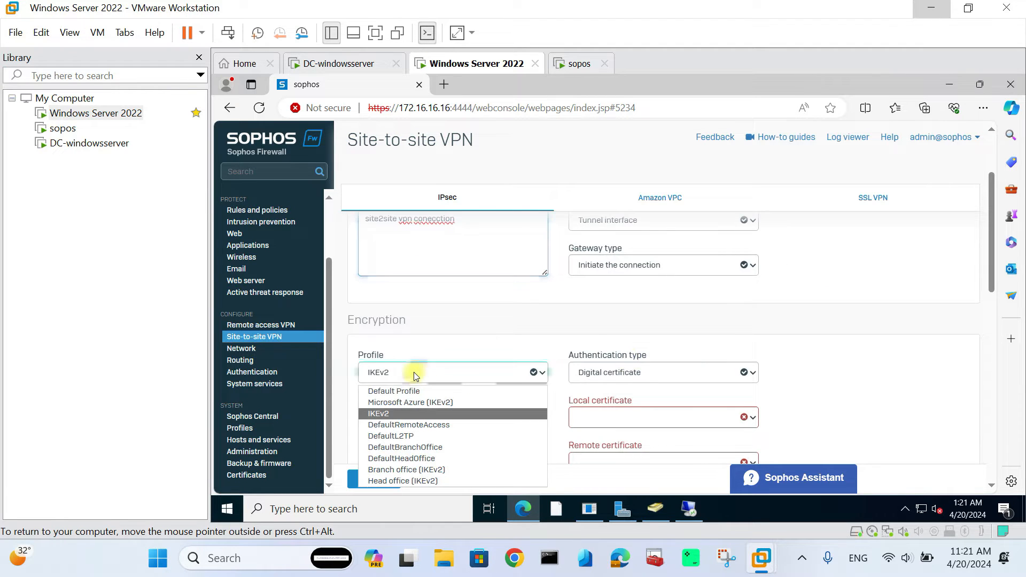
left_click(409, 406)
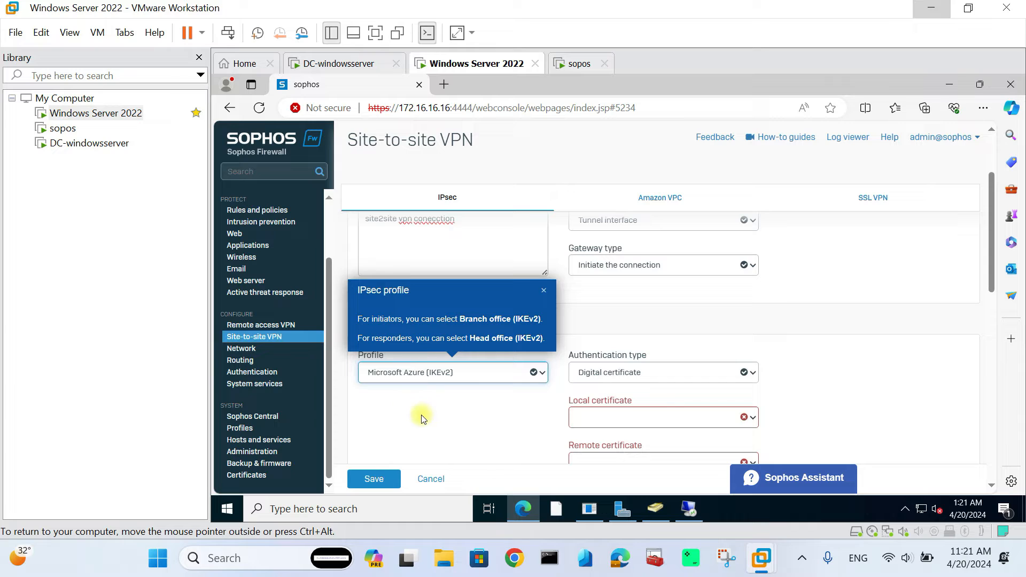
left_click(623, 376)
left_click(604, 391)
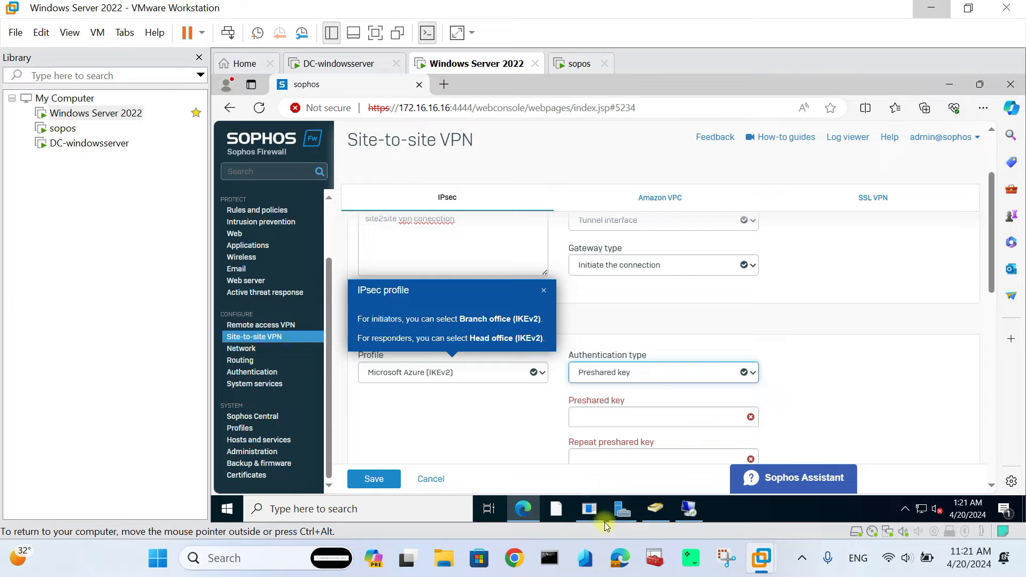
left_click(475, 422)
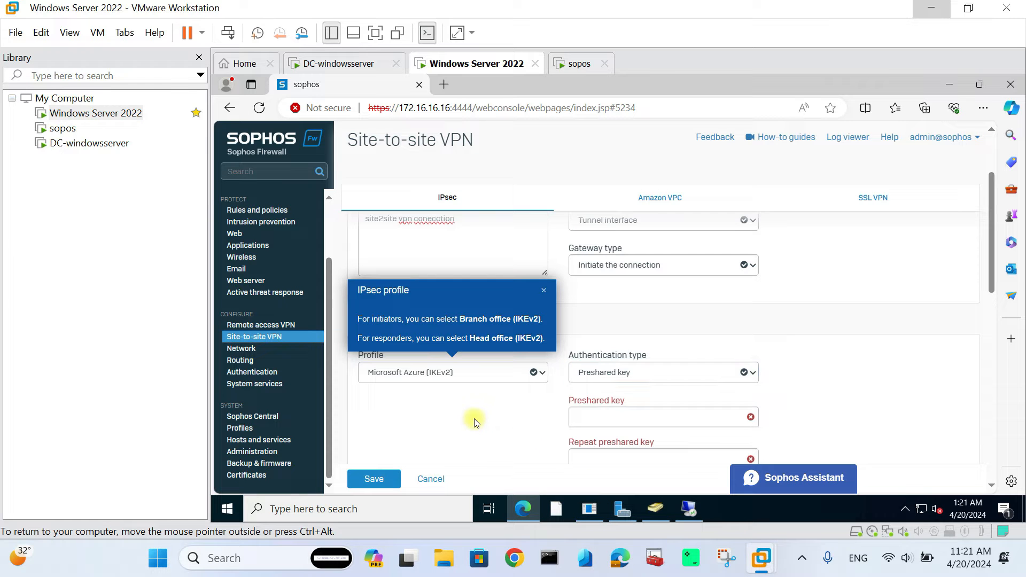
- Switch to the Azure portal desktop and go to the portal home page
key("super+Tab")
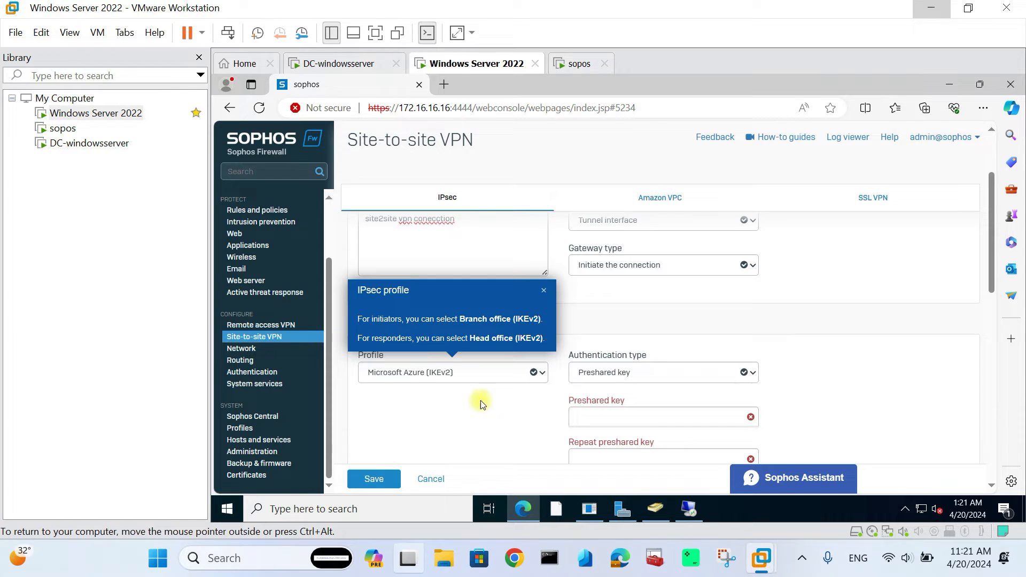
left_click(337, 483)
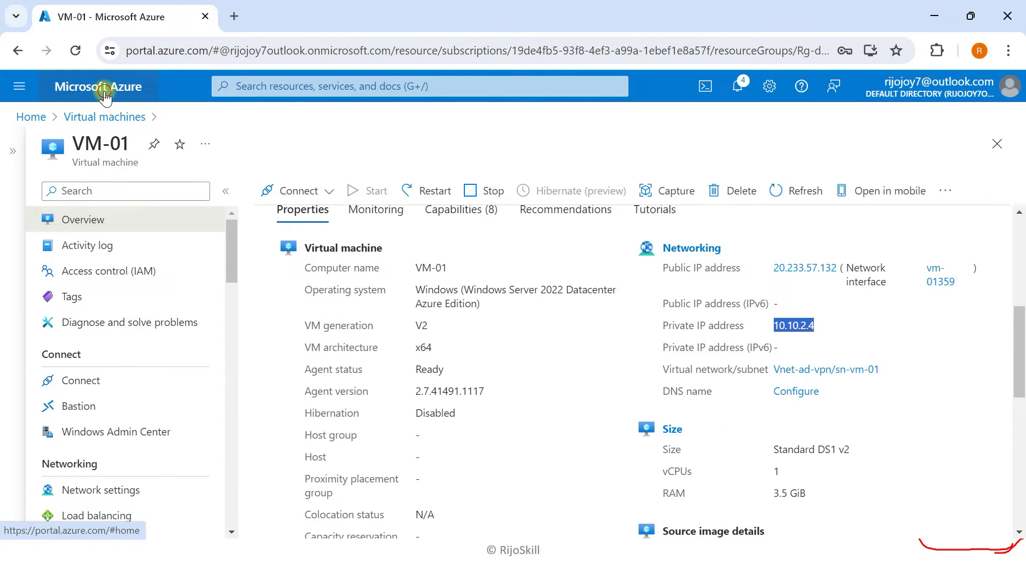
left_click(104, 88)
- Open Authentication for connection s2s-vpn-onpermise under GW-ad in Rg-demo-ad-vpn
left_click(294, 203)
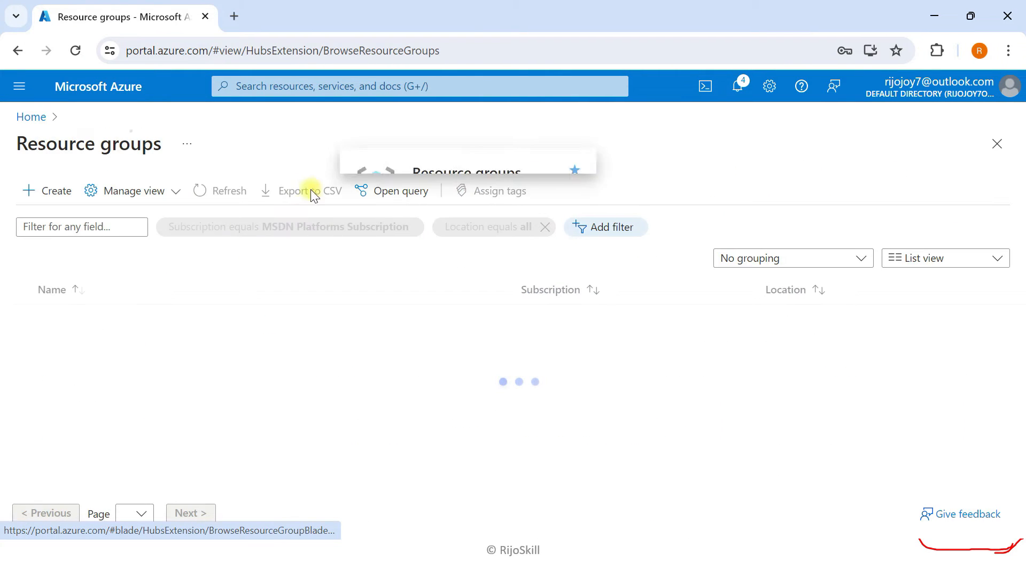
left_click(118, 376)
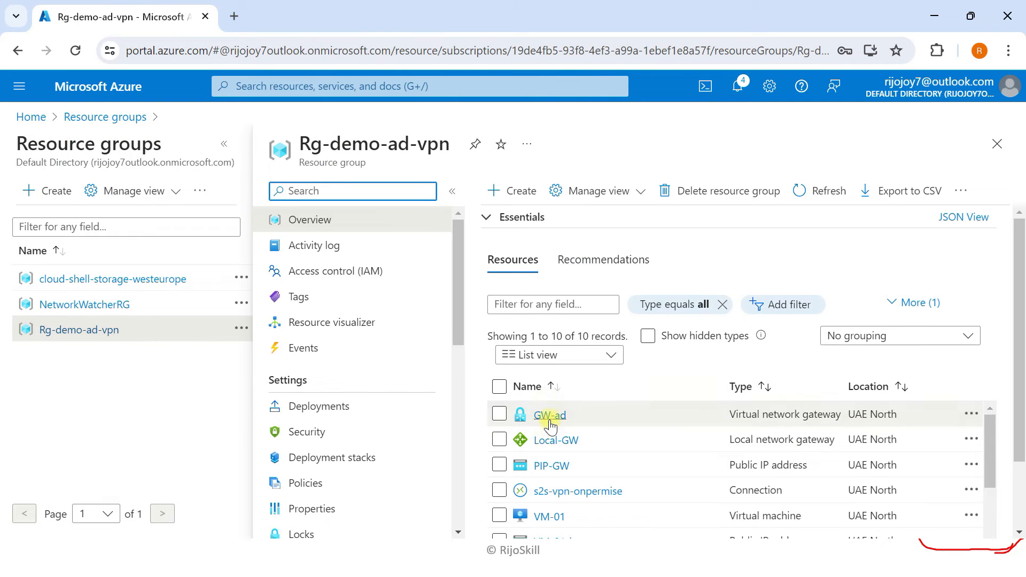
left_click(549, 414)
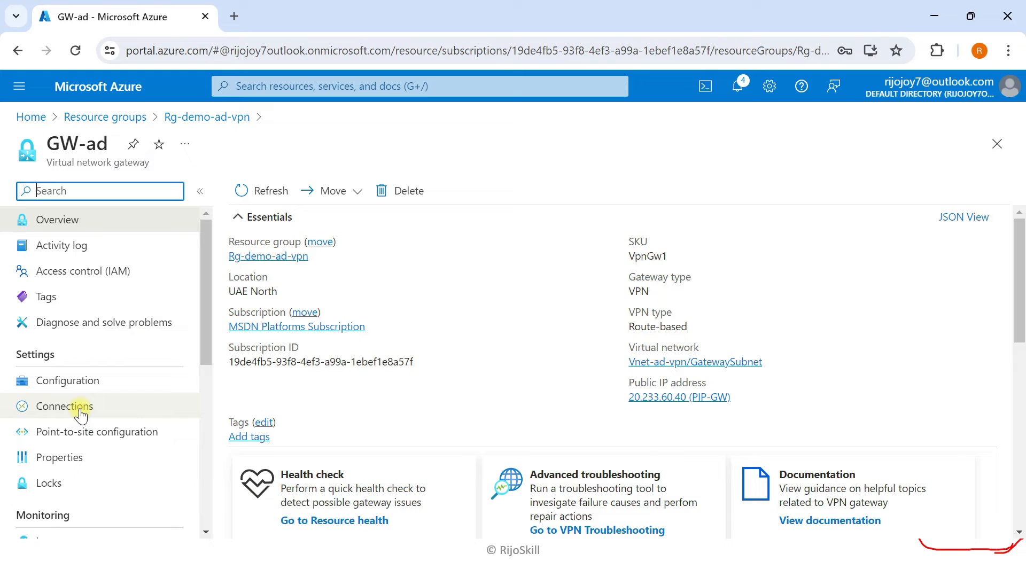
left_click(80, 406)
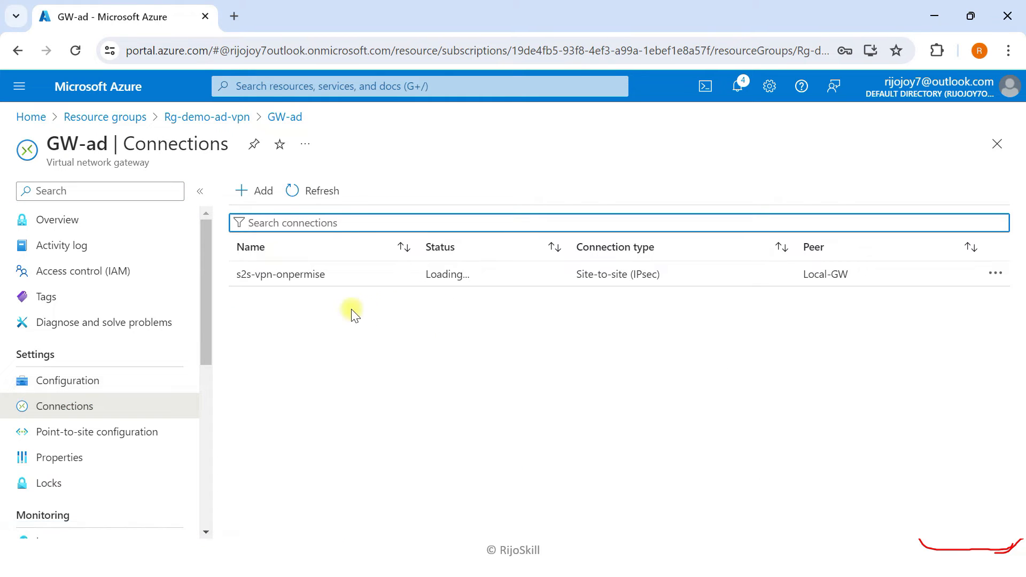
left_click(302, 275)
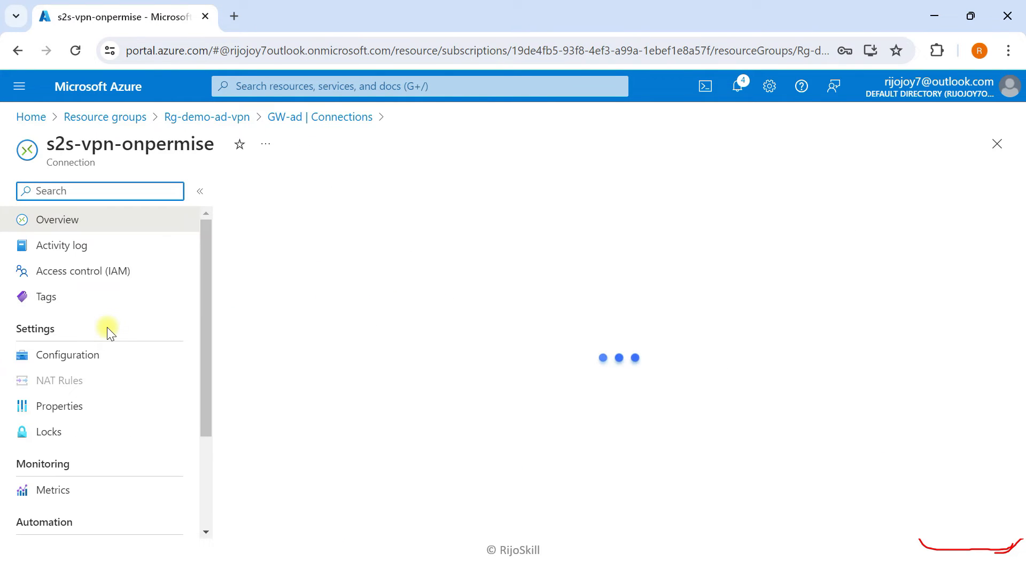
left_click(60, 361)
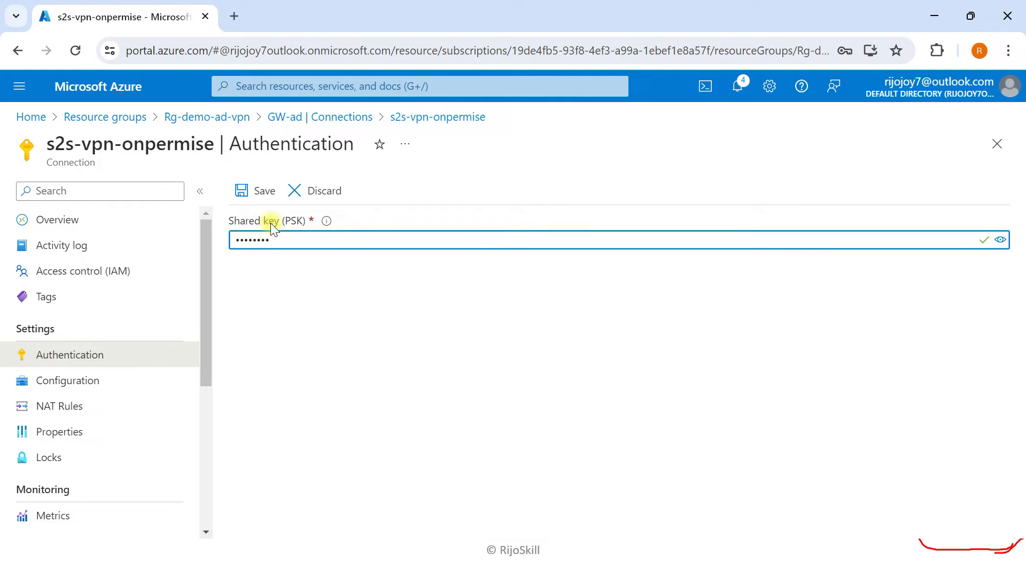
- Reveal and copy the shared key, then switch to the firewall VM desktop
left_click(1008, 241)
left_click_drag(274, 244, 228, 244)
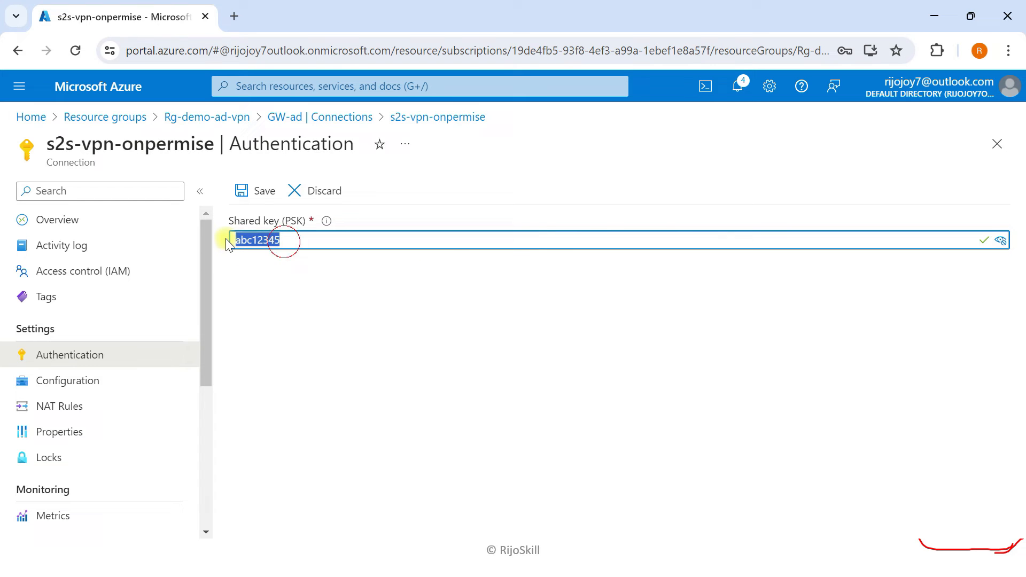
right_click(267, 243)
left_click(320, 375)
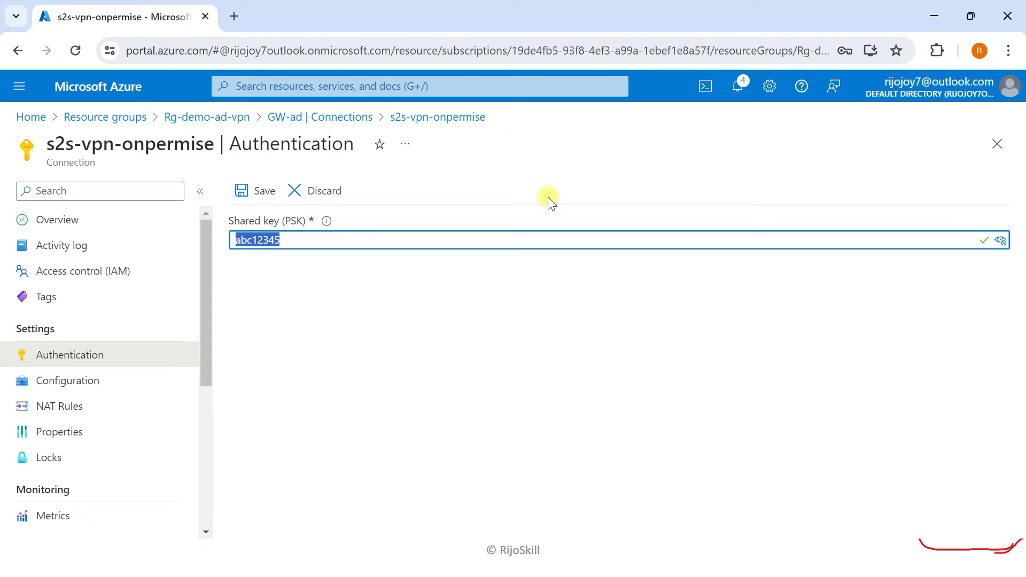
key("super+Tab")
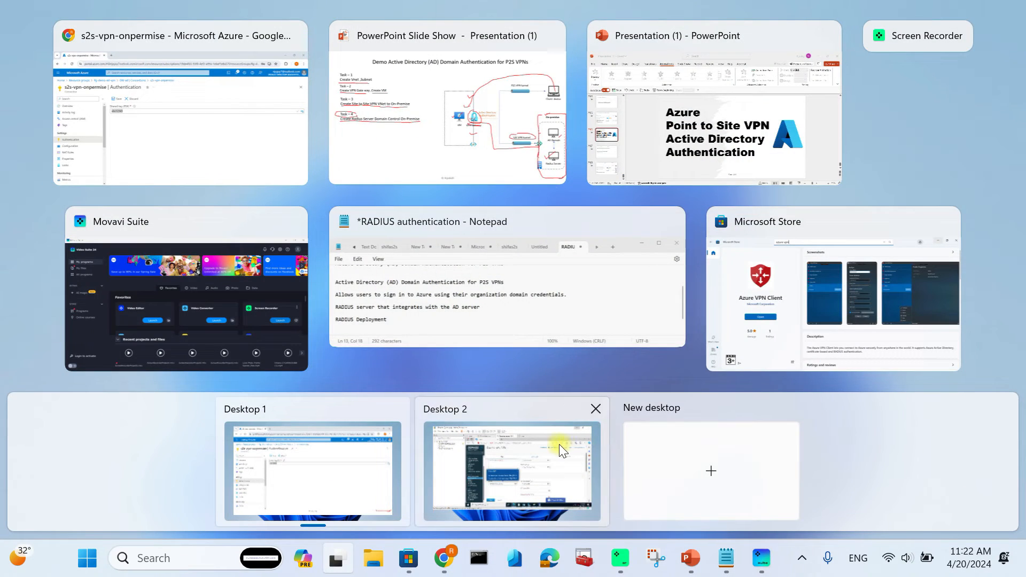
left_click(559, 444)
- Paste the Azure shared key into Preshared key and Repeat preshared key
left_click(602, 410)
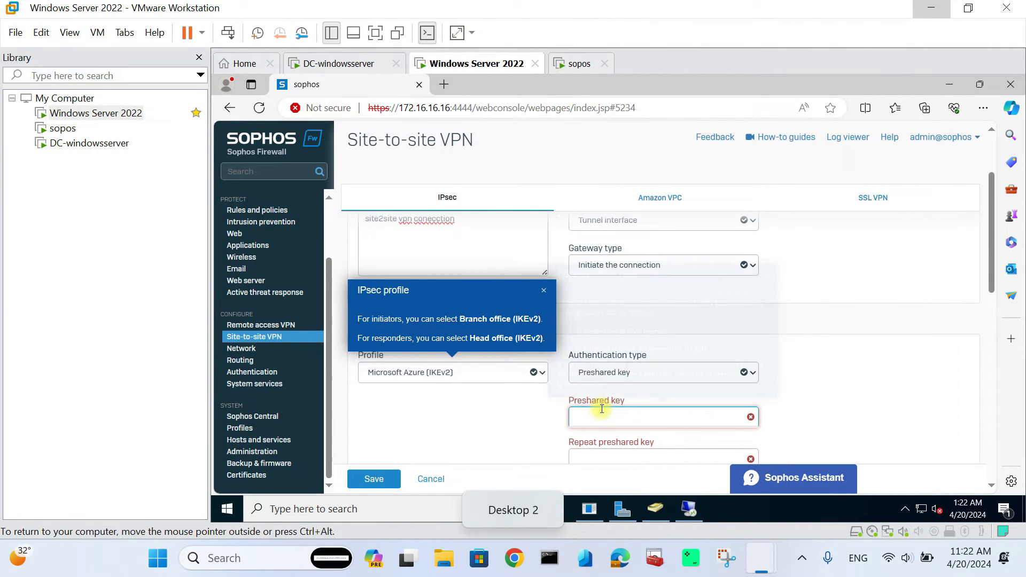
key("ctrl+v")
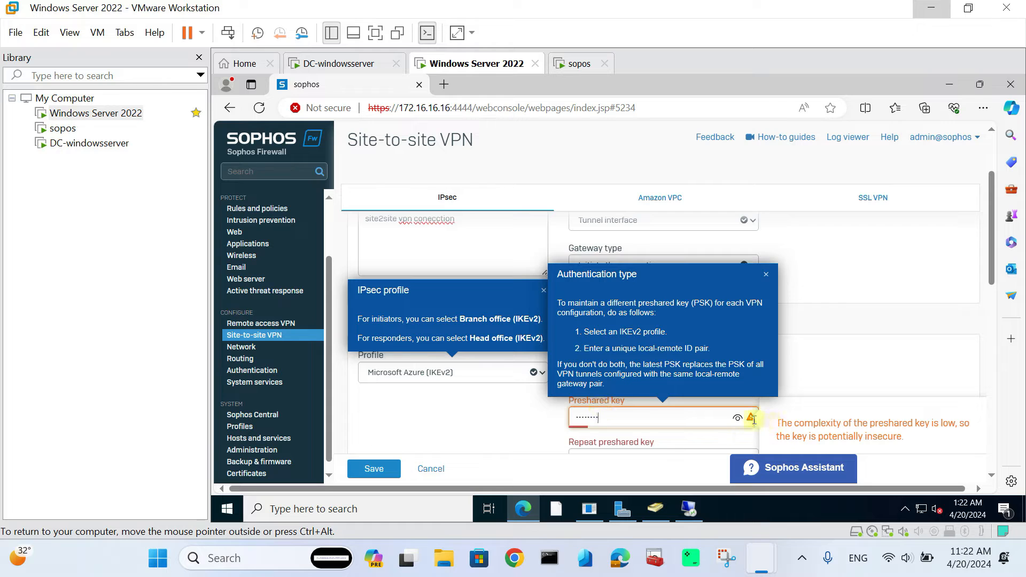
left_click(527, 419)
scroll(591, 413, "down", 1)
left_click(592, 410)
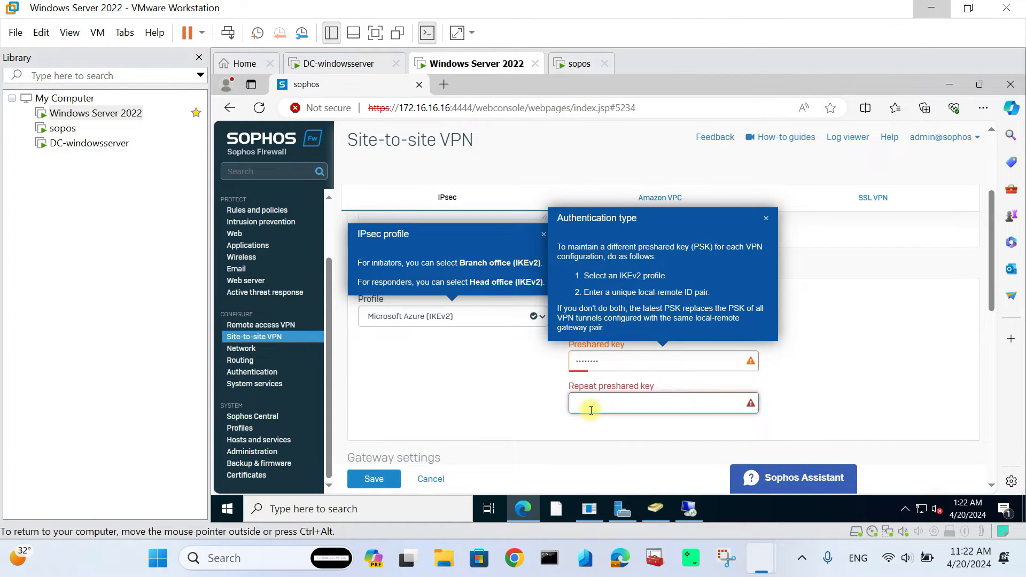
key("ctrl+v")
left_click(482, 382)
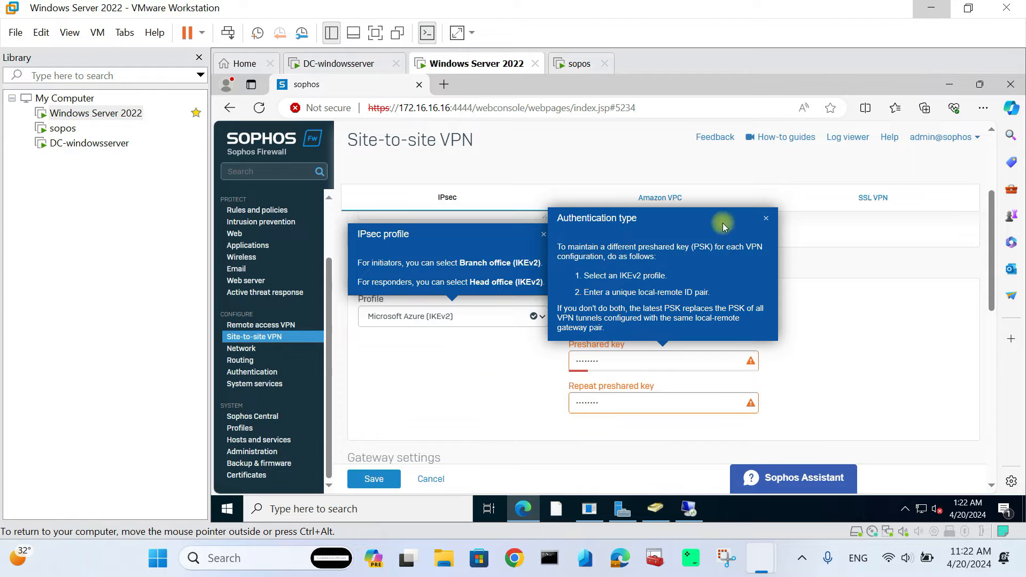
- Dismiss the help popups, select the Gateway address field, and return to the Azure desktop
left_click(768, 221)
left_click(544, 234)
scroll(568, 323, "down", 2)
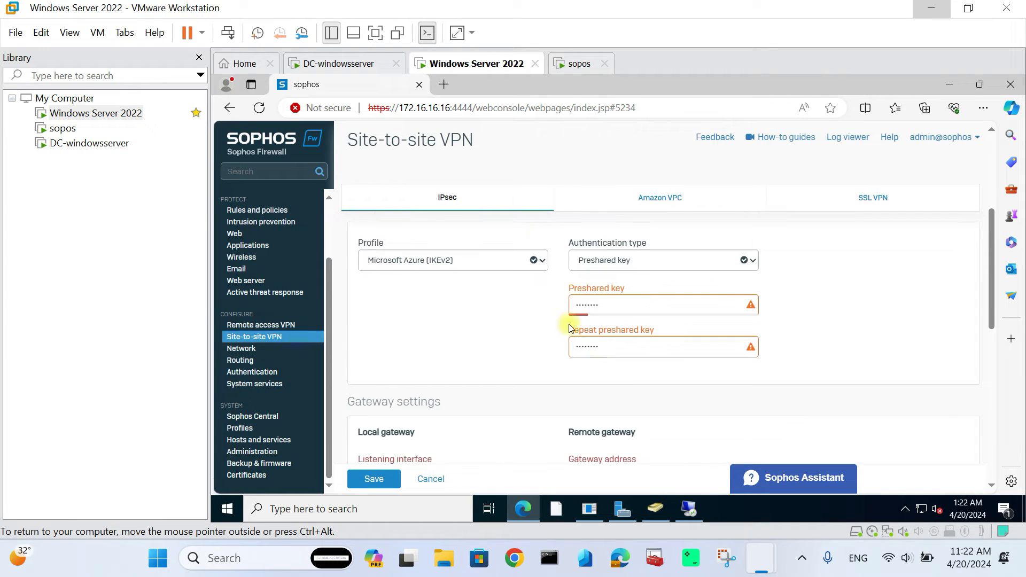
scroll(549, 329, "down", 1)
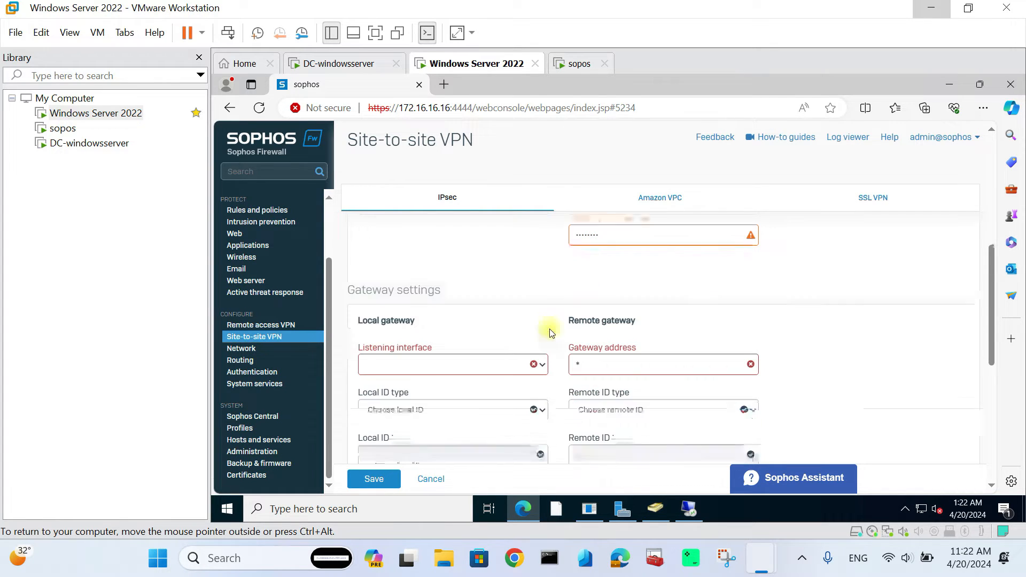
left_click(596, 367)
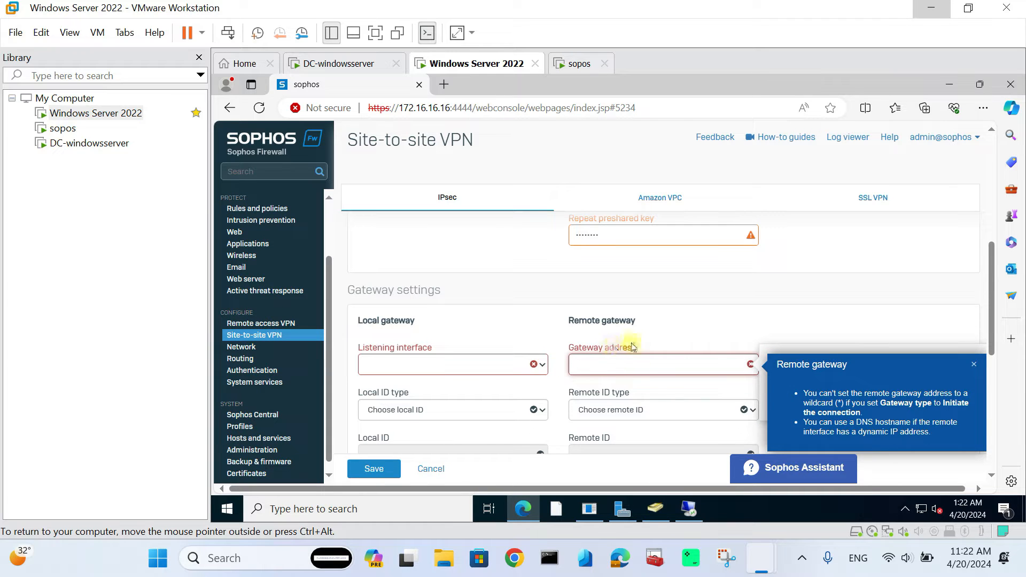
scroll(631, 350, "down", 1)
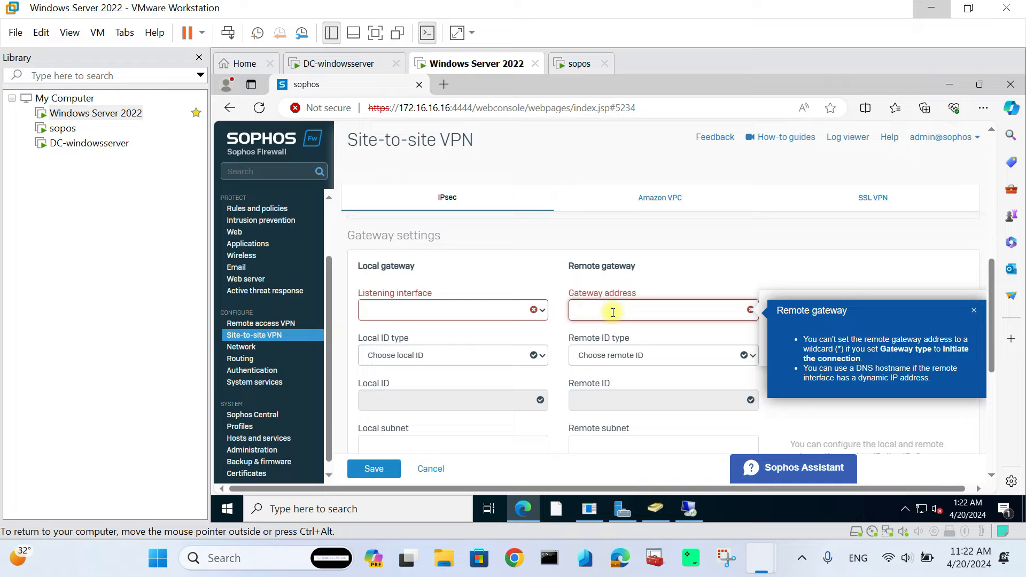
key("super+Tab")
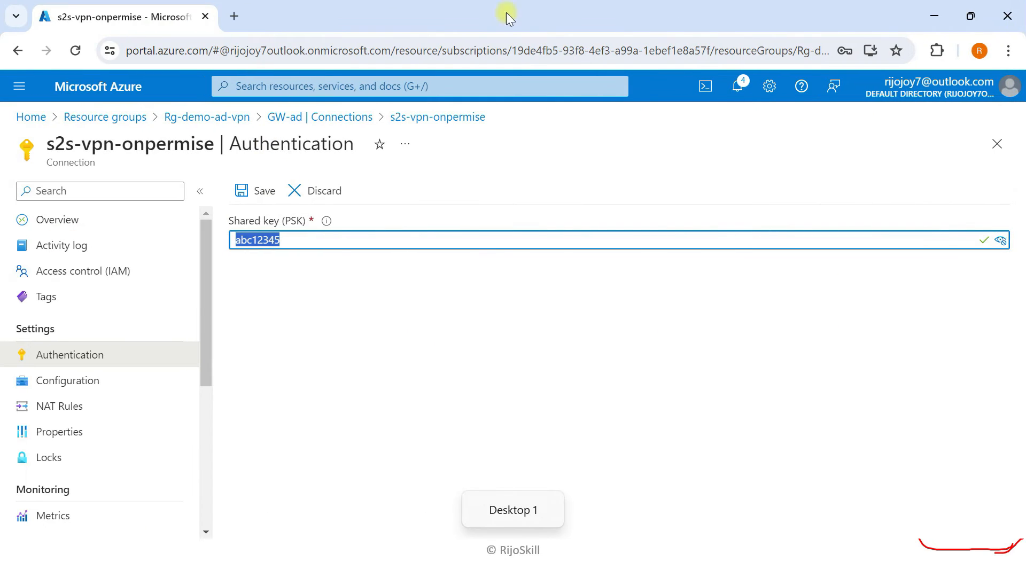
- Copy GW-ad's public IP 20.233.60.40 and bring it to the firewall's Gateway address field
left_click(168, 118)
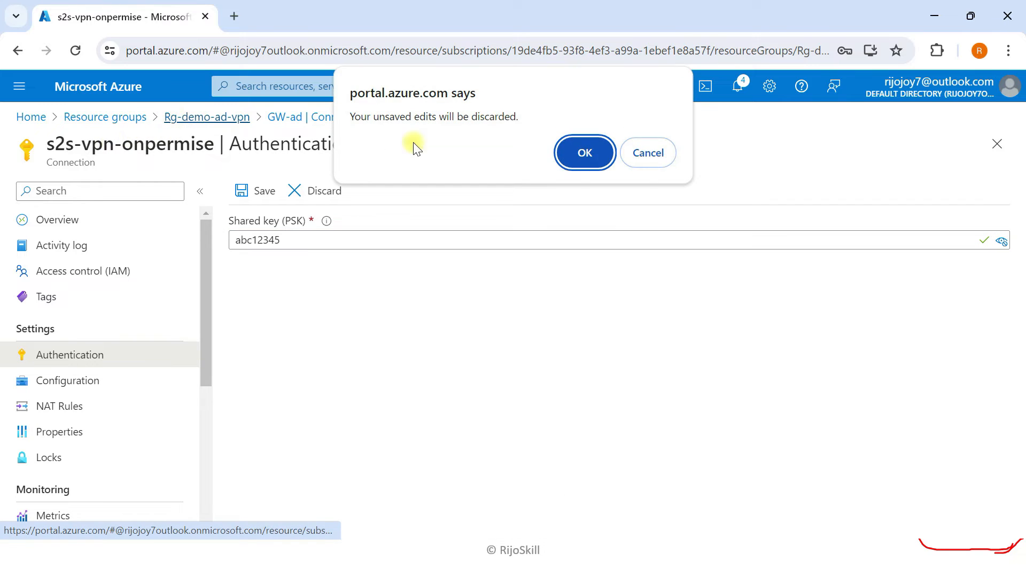
left_click(578, 153)
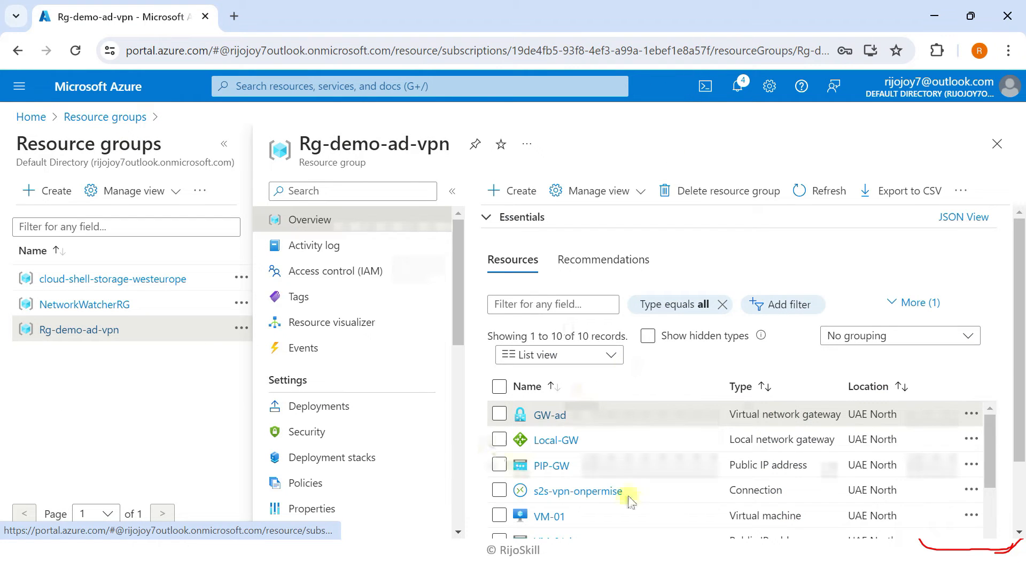
left_click(554, 416)
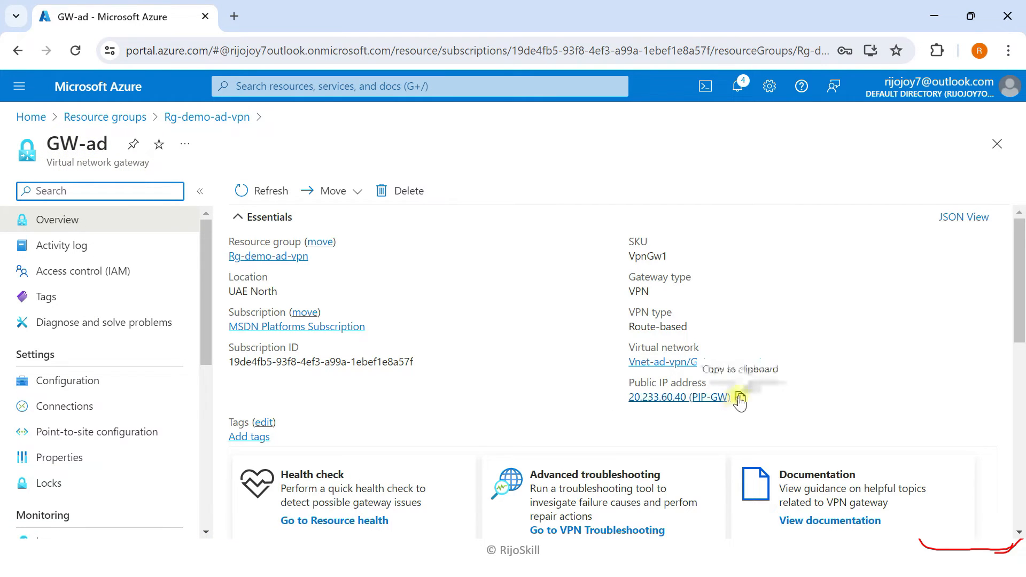
left_click(741, 398)
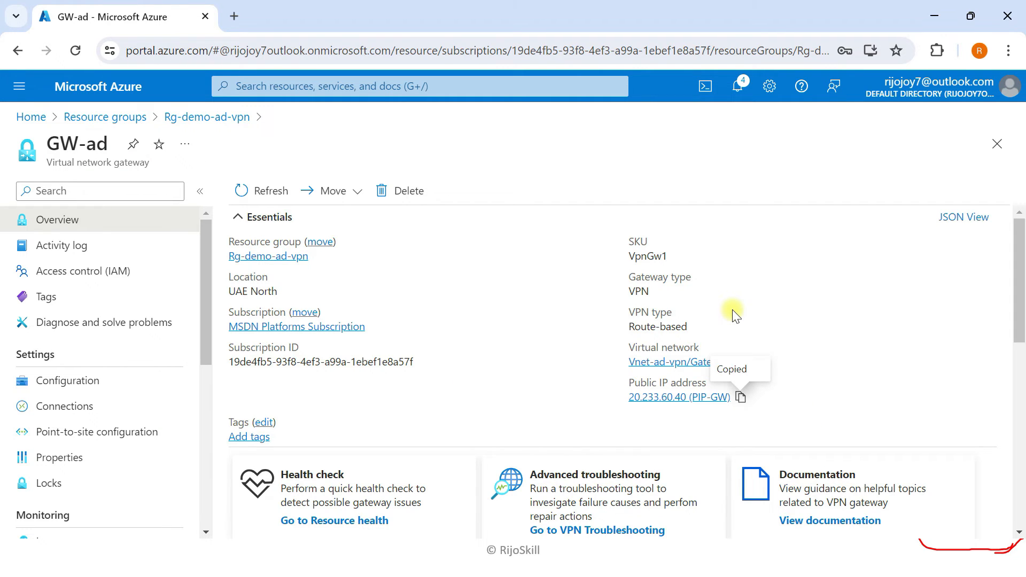
key("super+Tab")
left_click(533, 456)
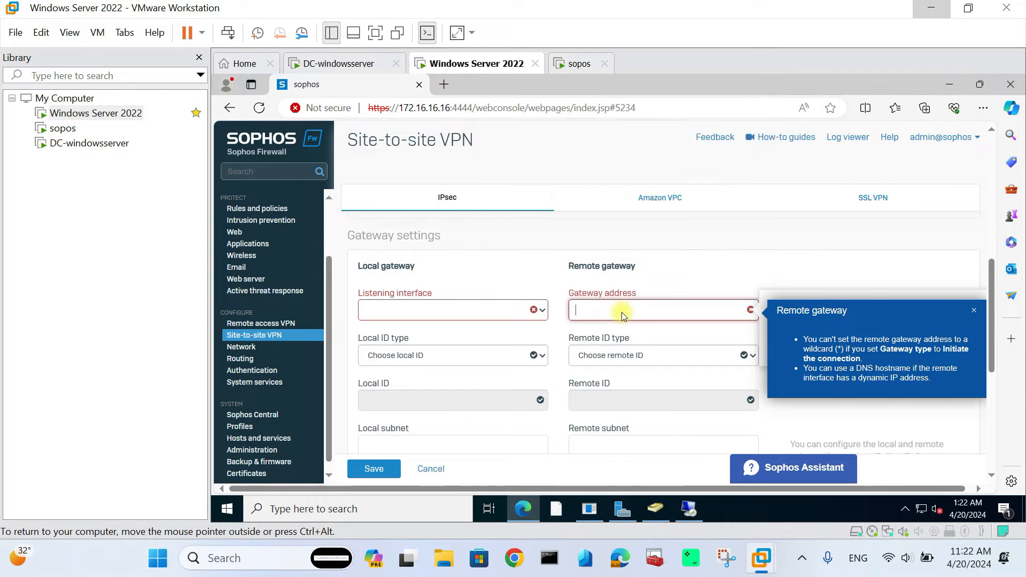
right_click(622, 313)
- Set Gateway address to 20.233.60.40, removing the trailing (PIP-GW) label
left_click(665, 192)
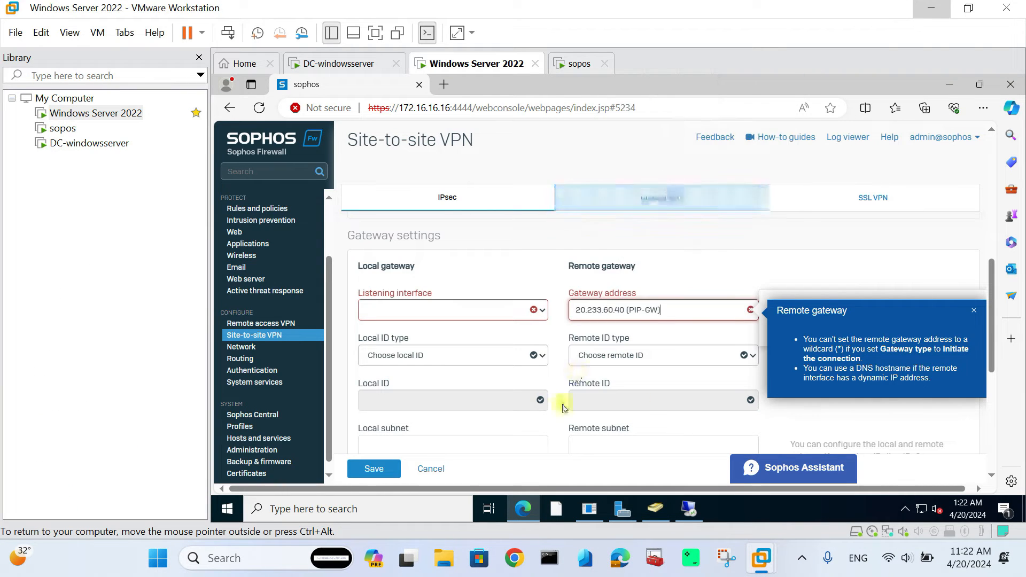
mouse_move(628, 310)
left_mouse_down()
mouse_move(669, 311)
mouse_move(631, 311)
left_mouse_up()
key("BackSpace")
key("BackSpace")
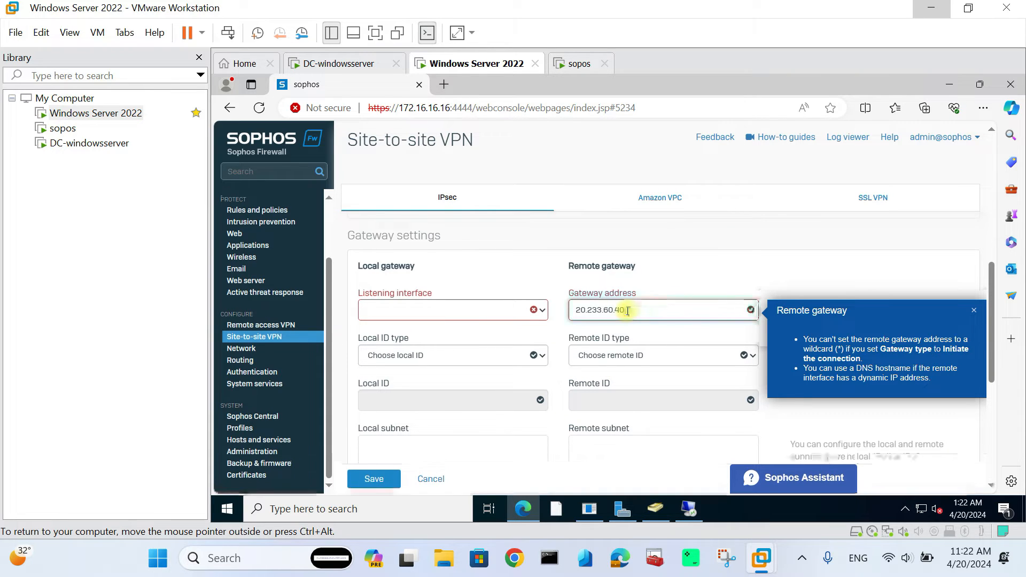
left_click(546, 277)
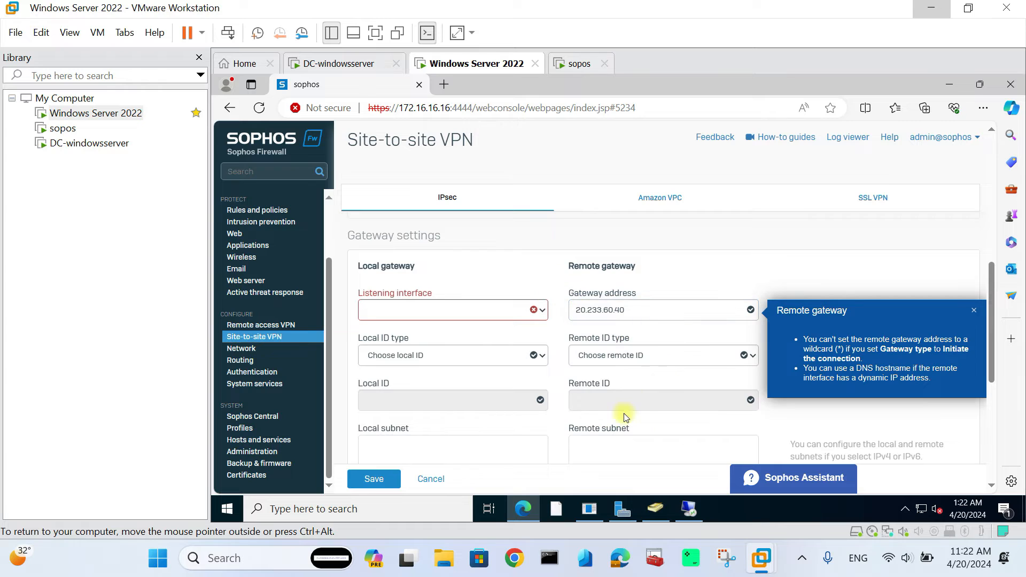
left_click(974, 310)
- Set Remote ID type to IP address with Remote ID 20.233.60.40
scroll(593, 342, "down", 1)
left_click(655, 293)
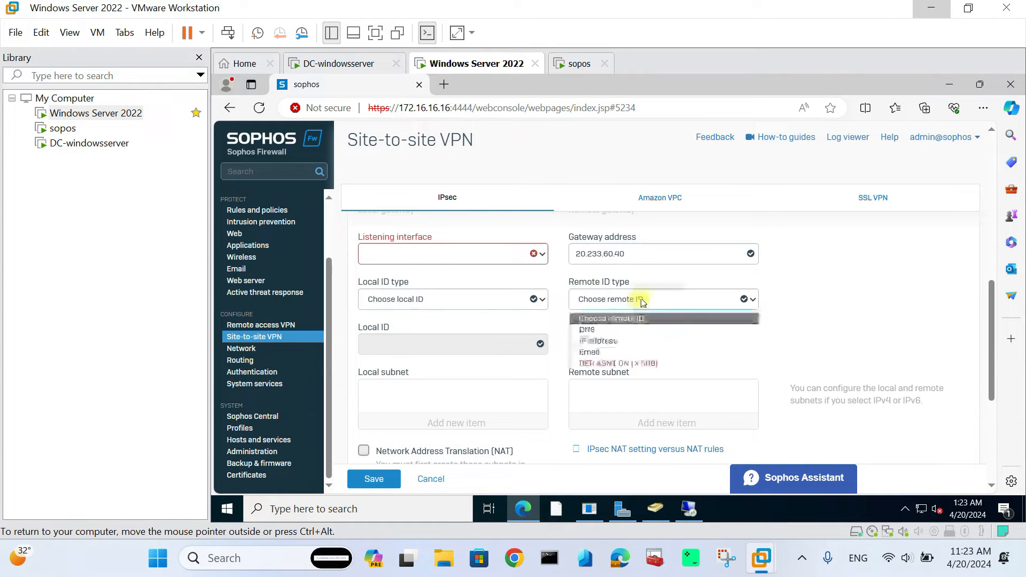
left_click(601, 336)
left_click(614, 348)
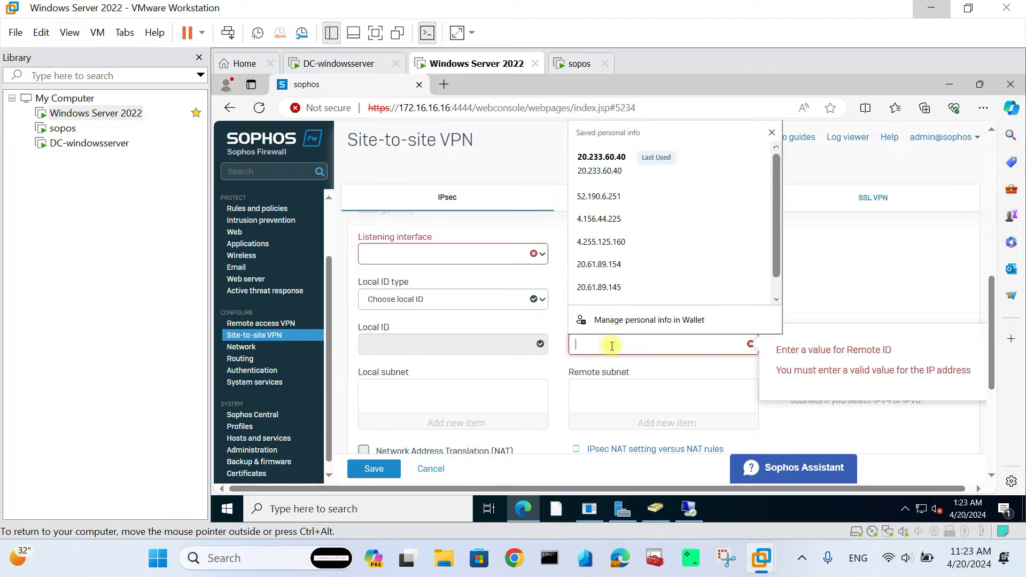
left_click(568, 275)
left_click(628, 255)
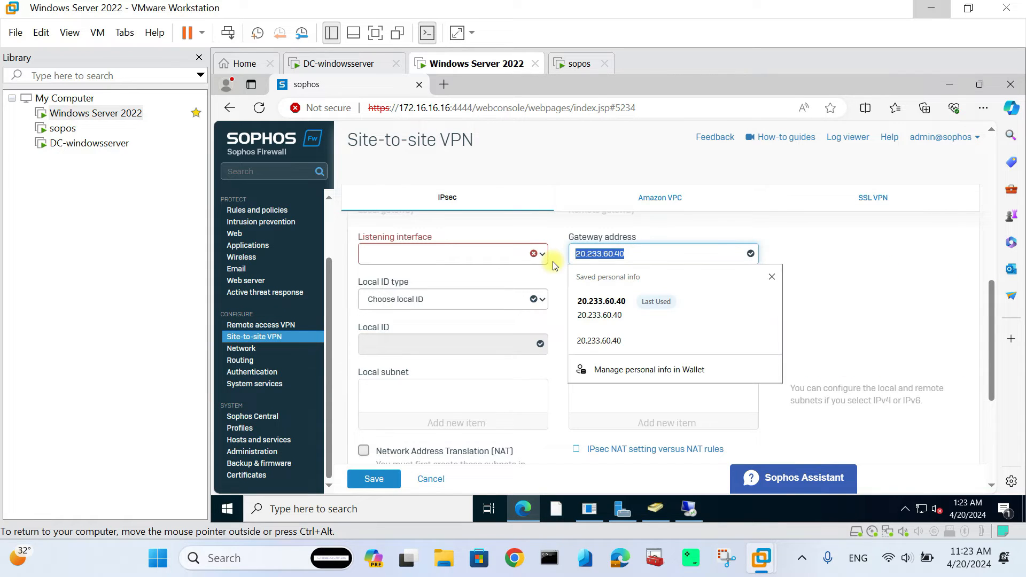
left_click(555, 371)
left_click(605, 350)
key("ctrl+v")
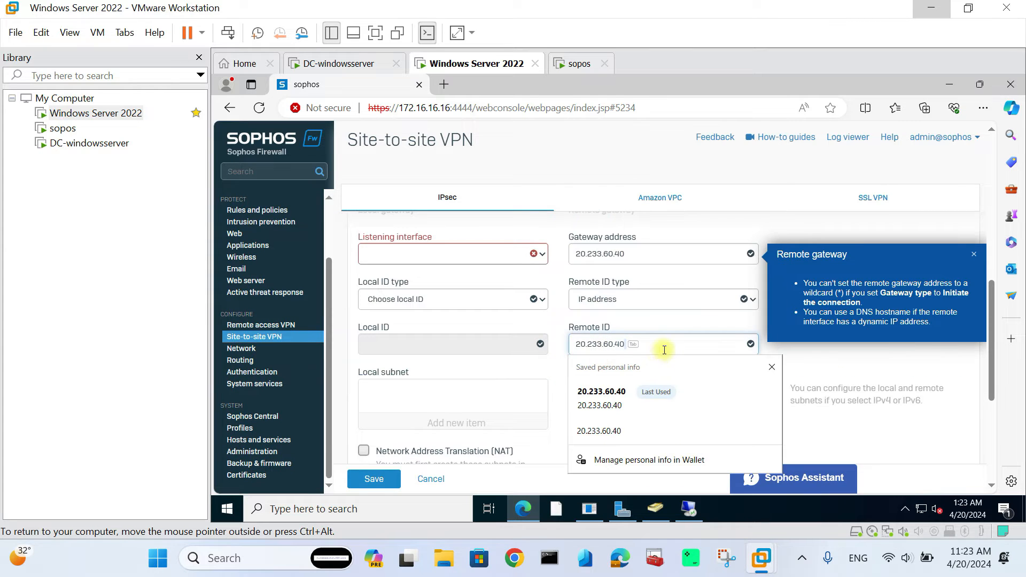
left_click(880, 376)
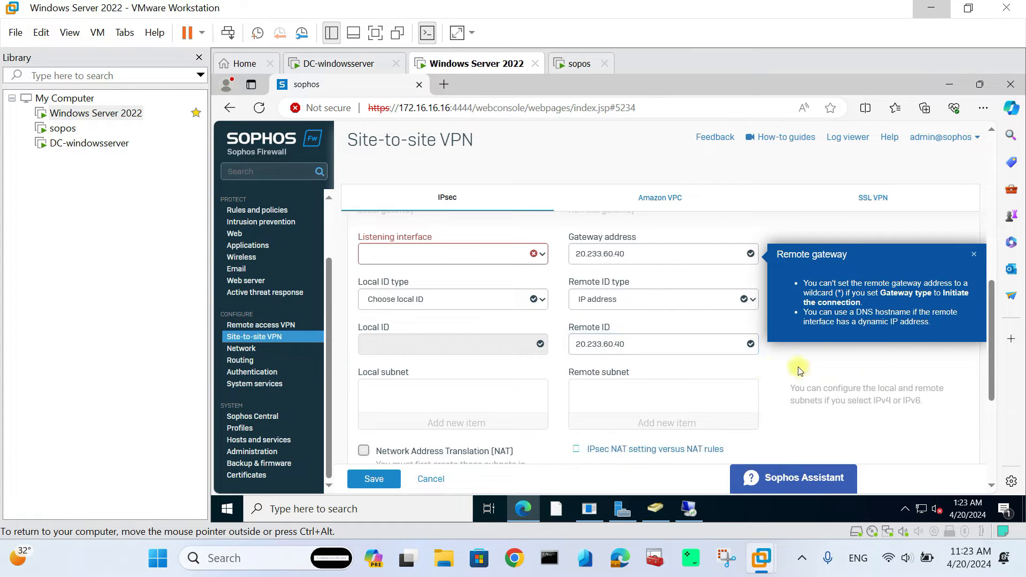
- Set the listening interface to PortB - 192.168.11.227
left_click(434, 259)
left_click(434, 259)
left_click(433, 259)
left_click(409, 279)
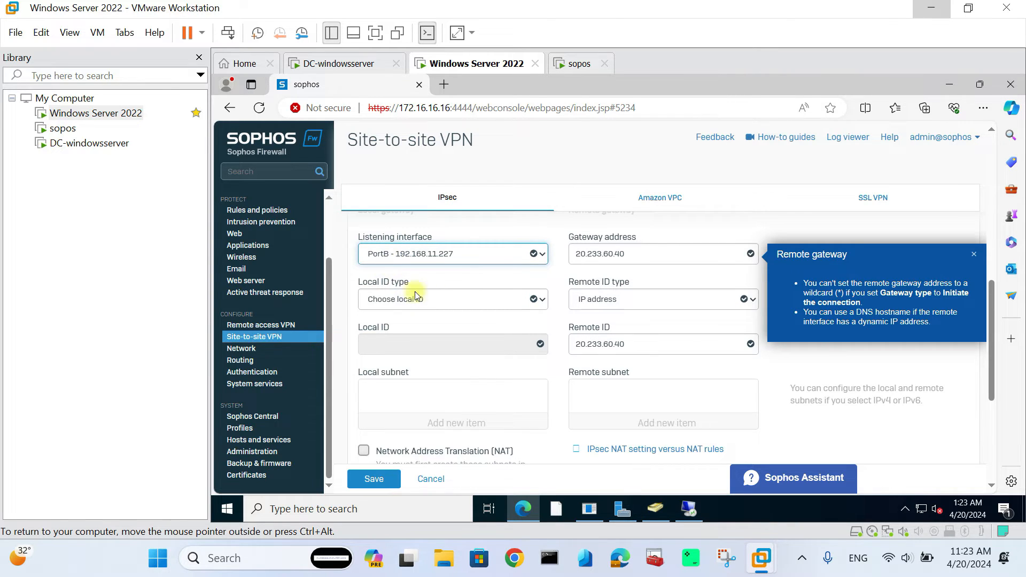
left_click(574, 63)
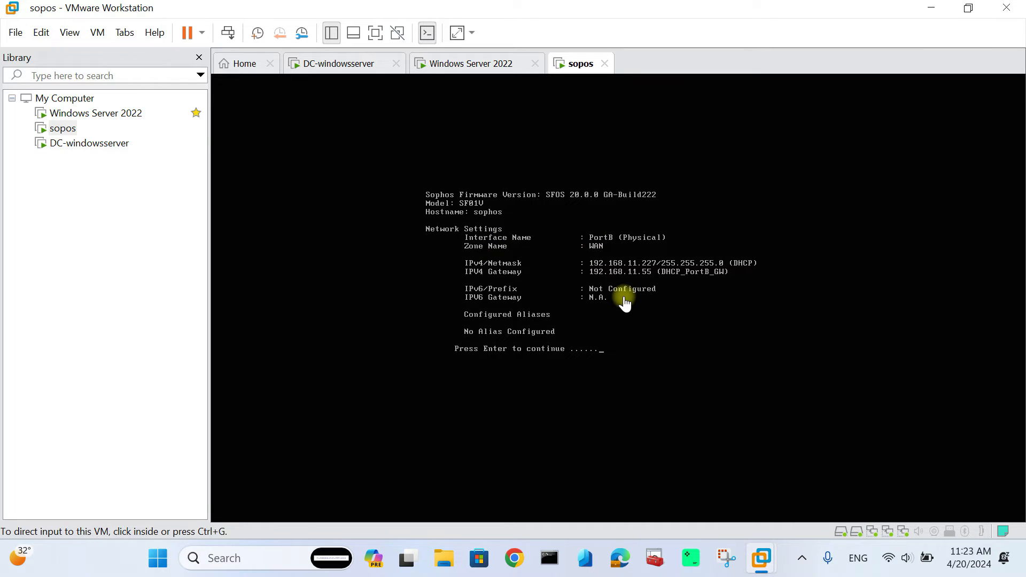
- Check PortB WAN settings in the sopos console: DHCP 192.168.11.227, gateway 192.168.11.55
left_click(601, 359)
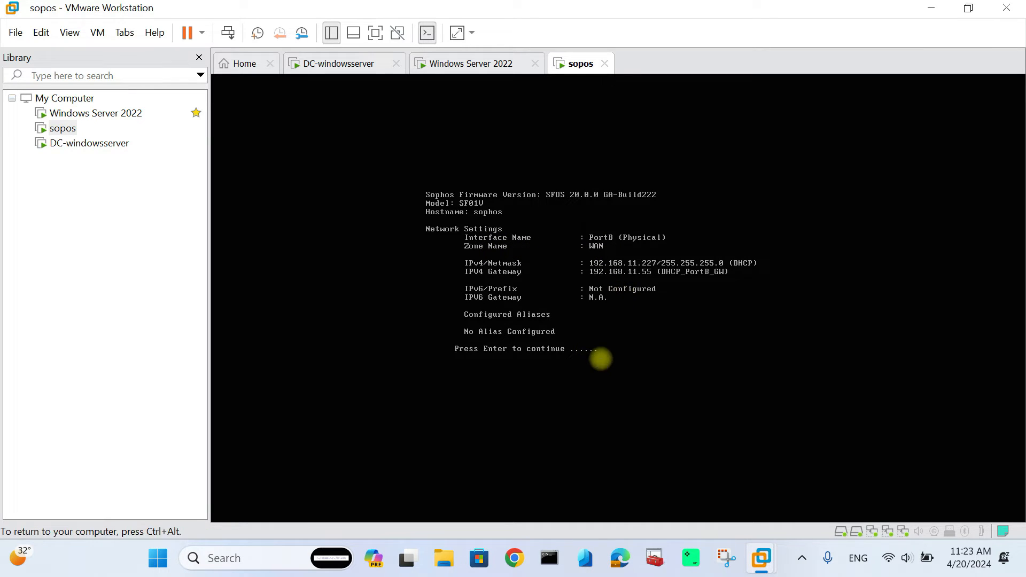
key("Return")
key("Return")
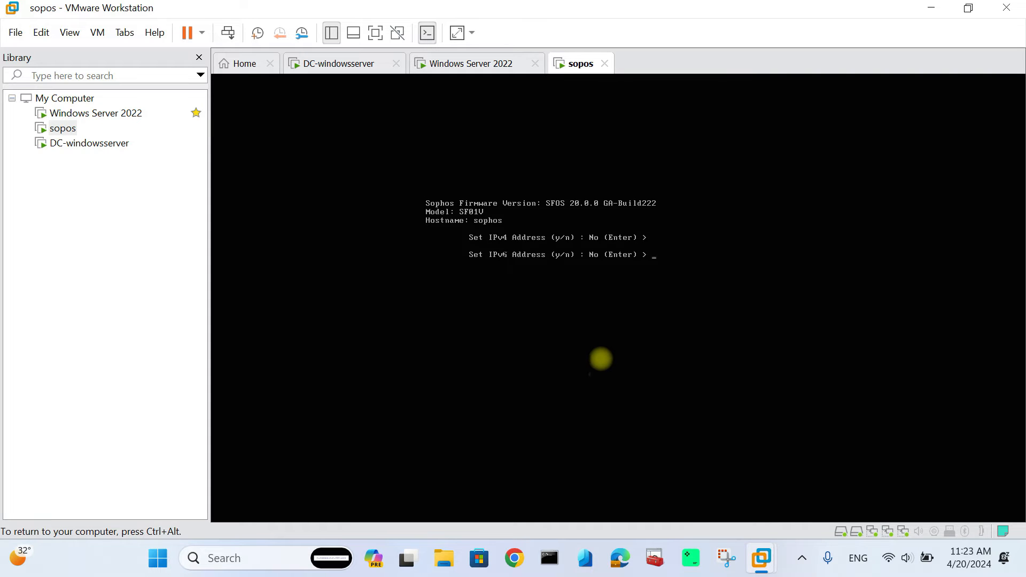
key("Return")
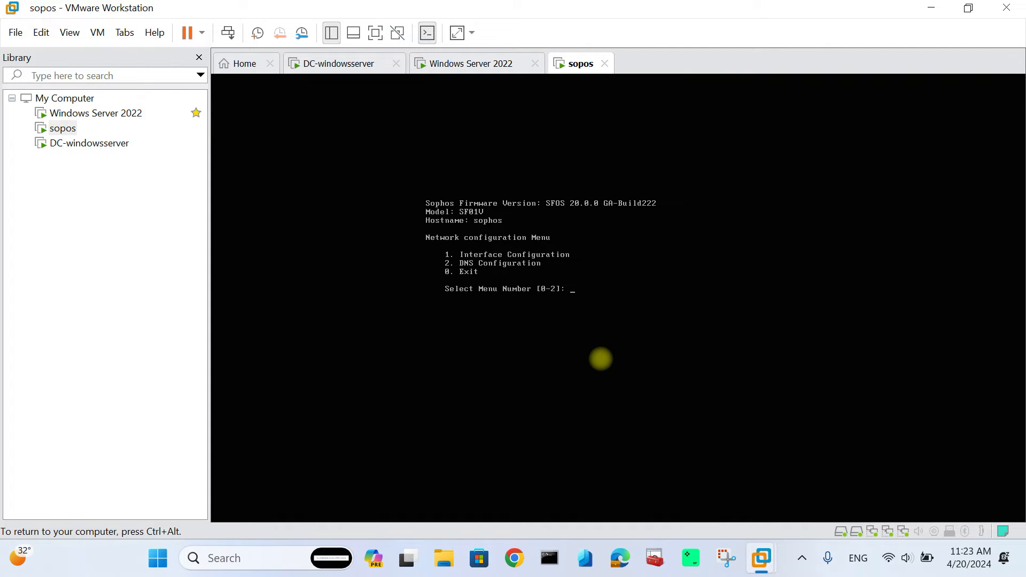
key("Return")
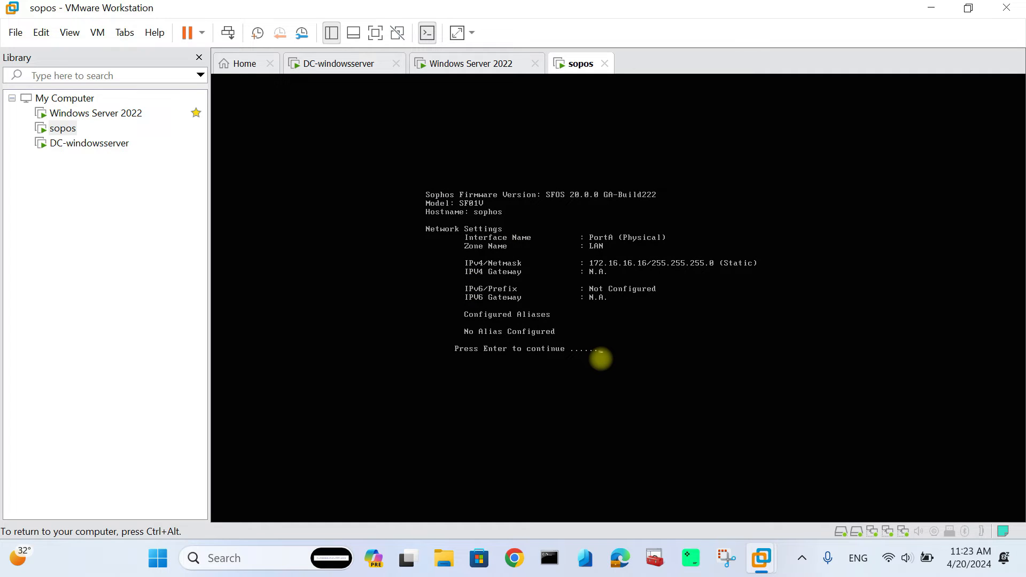
key("Return")
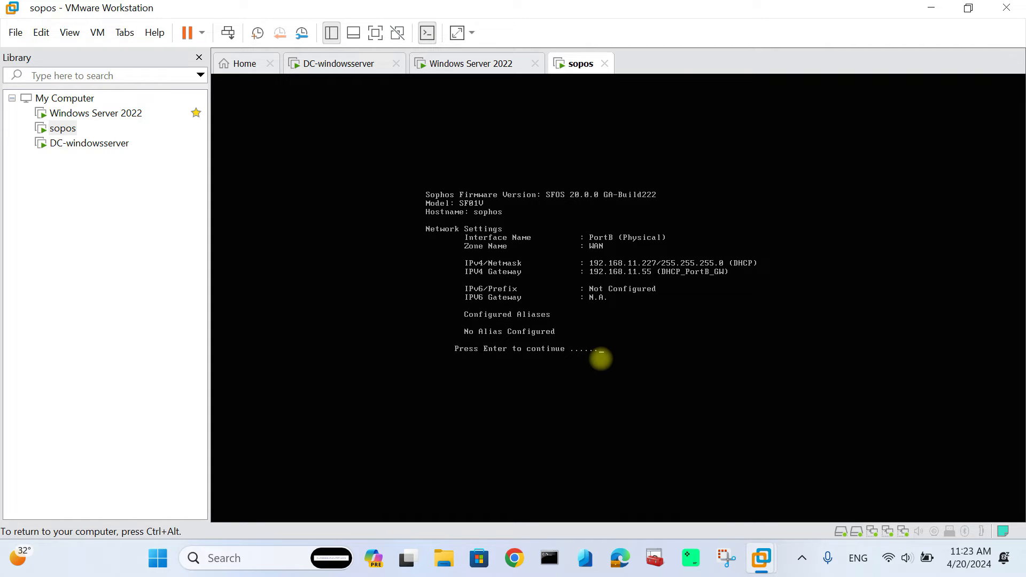
key("super+Tab")
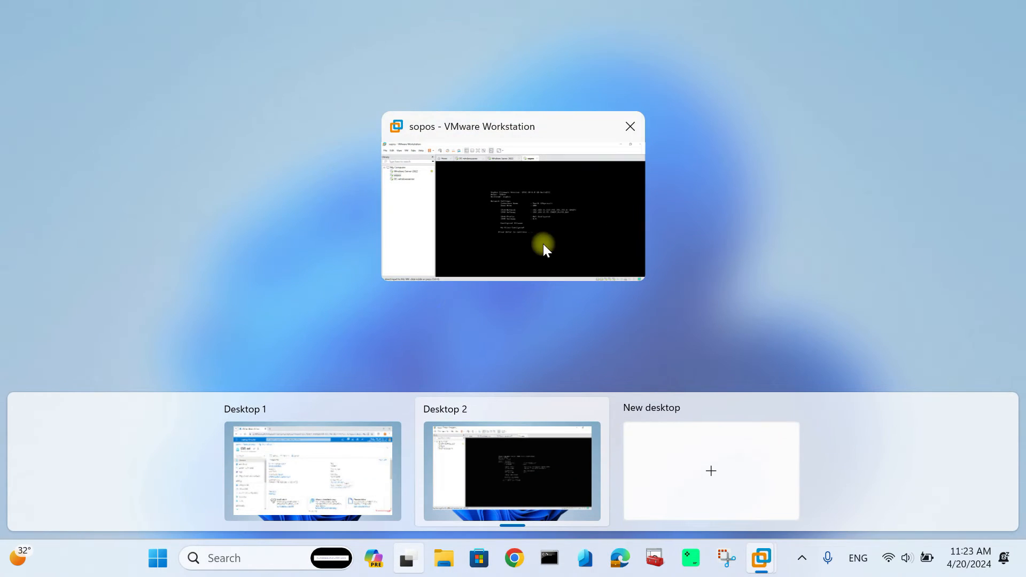
- Set Local ID type to IP address with Local ID 192.168.11.55
left_click(466, 199)
left_click(456, 64)
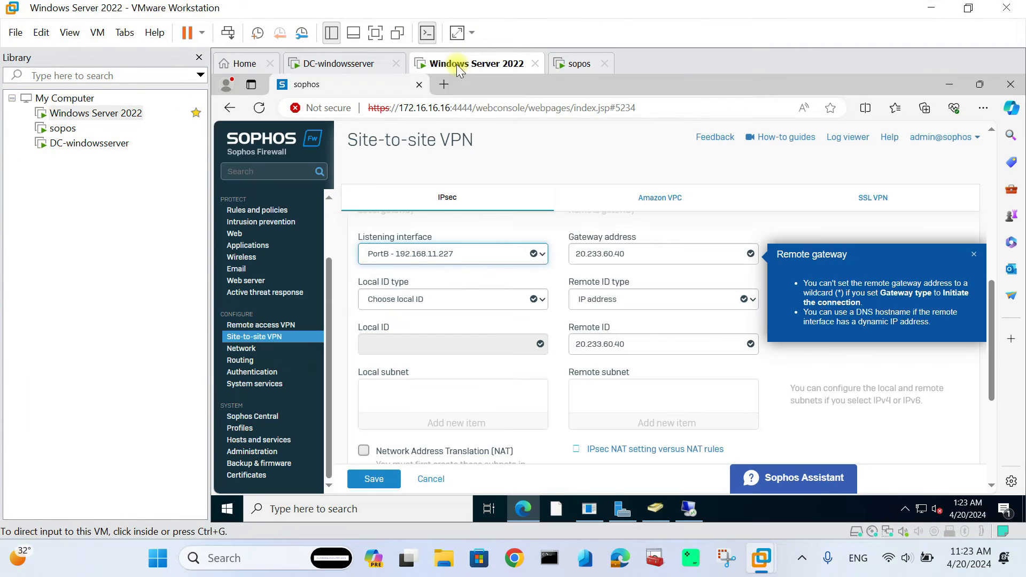
left_click(419, 299)
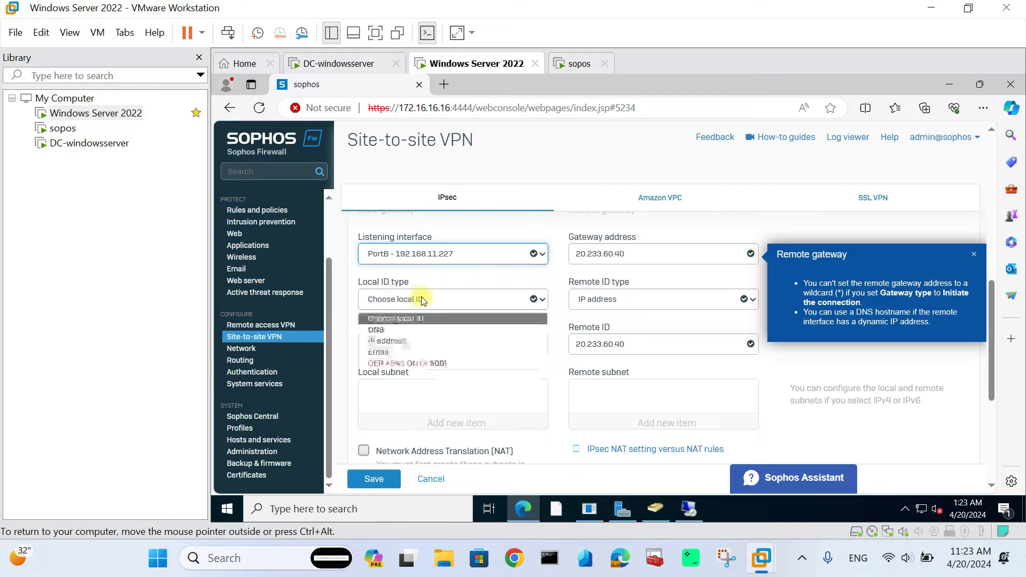
left_click(385, 341)
left_click(384, 344)
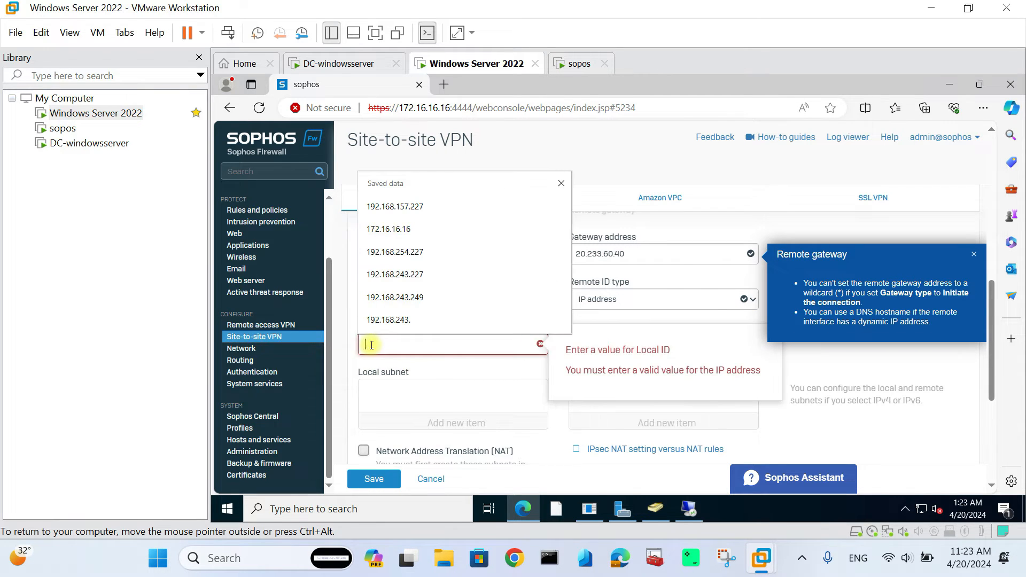
type("192.168")
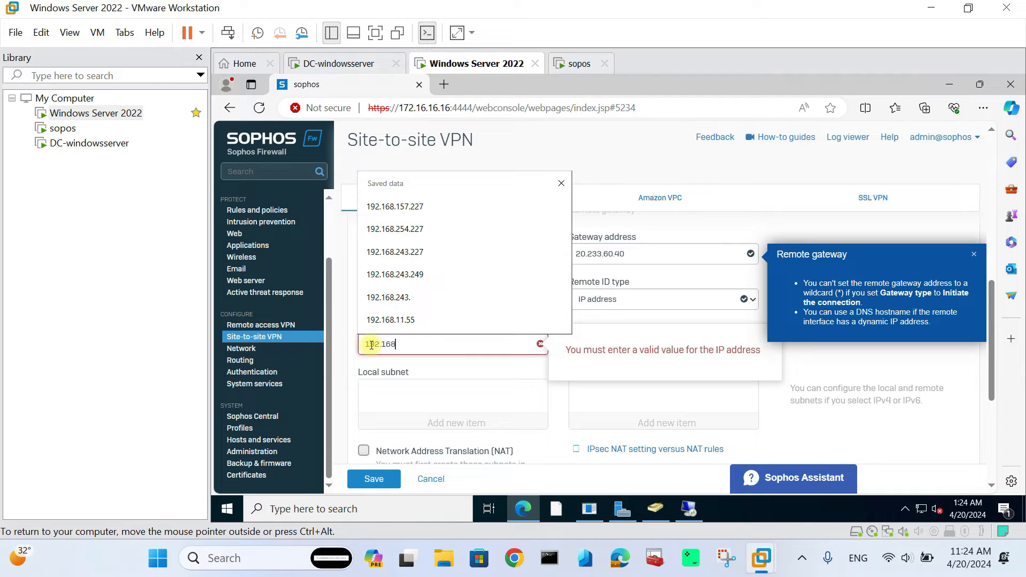
type(".11.55")
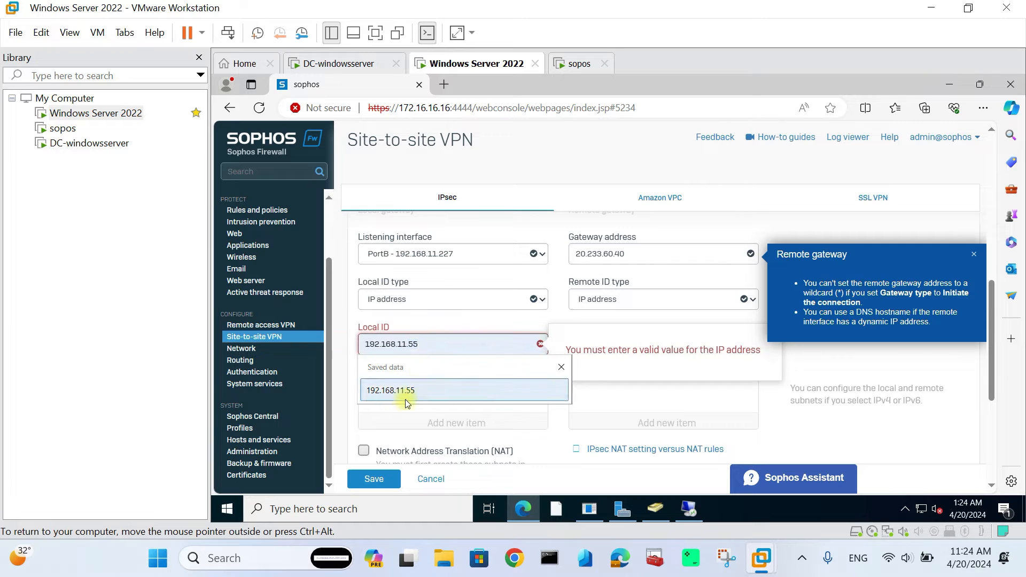
left_click(417, 391)
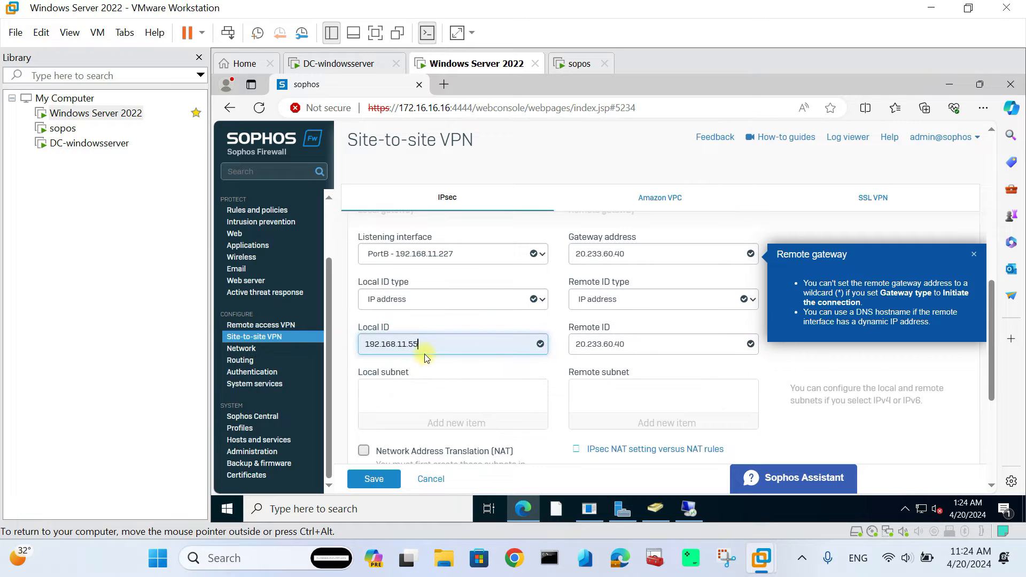
- Save the s2svpnazure connection and confirm the preshared key prompt
scroll(419, 382, "down", 2)
scroll(419, 382, "down", 3)
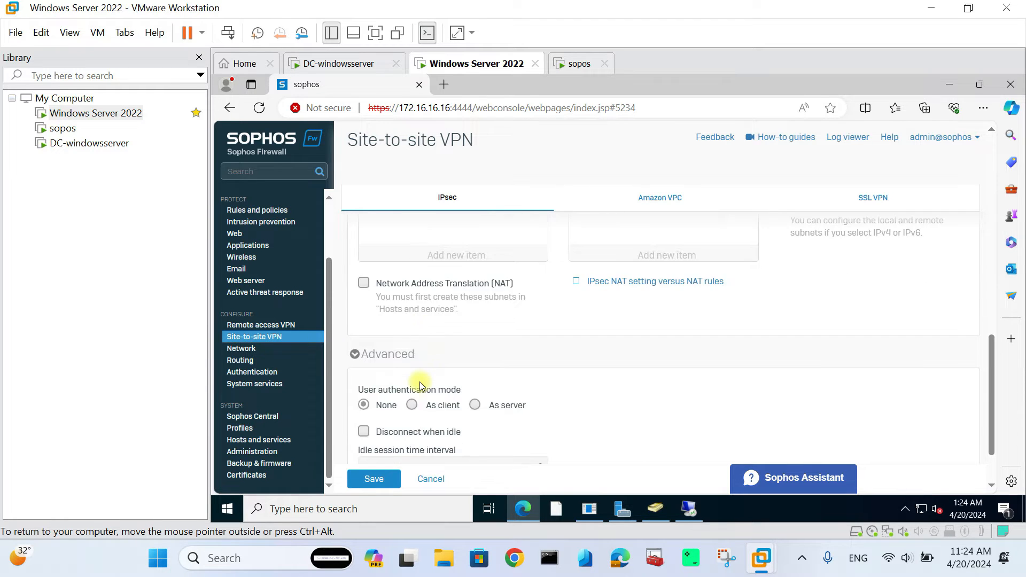
scroll(561, 405, "up", 10)
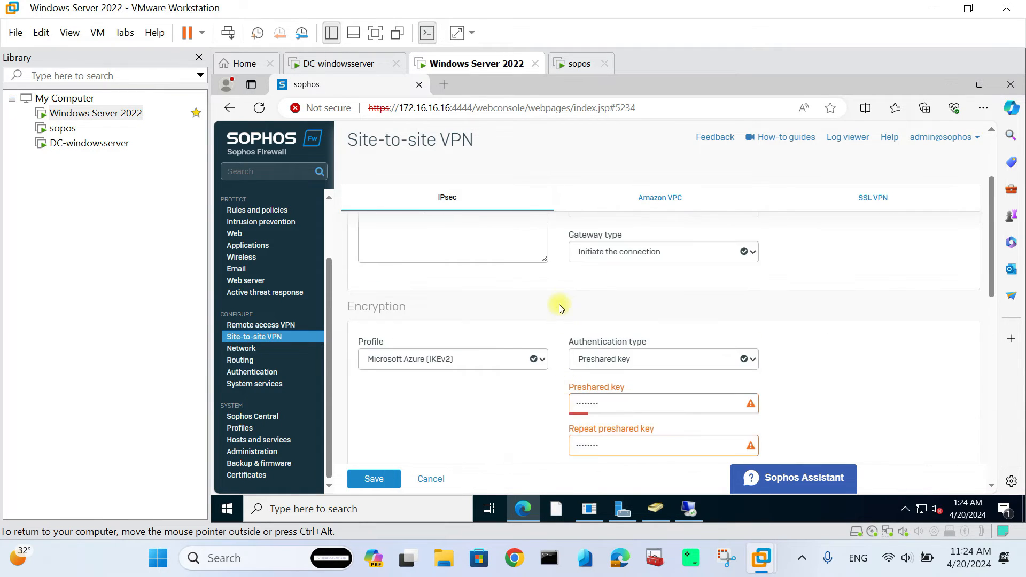
scroll(453, 417, "down", 10)
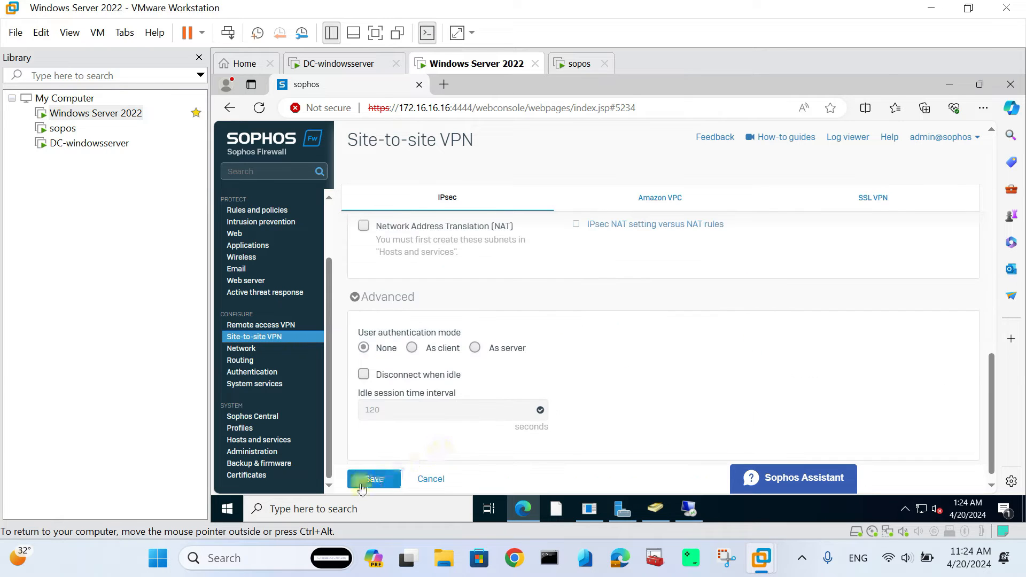
left_click(362, 479)
left_click(592, 357)
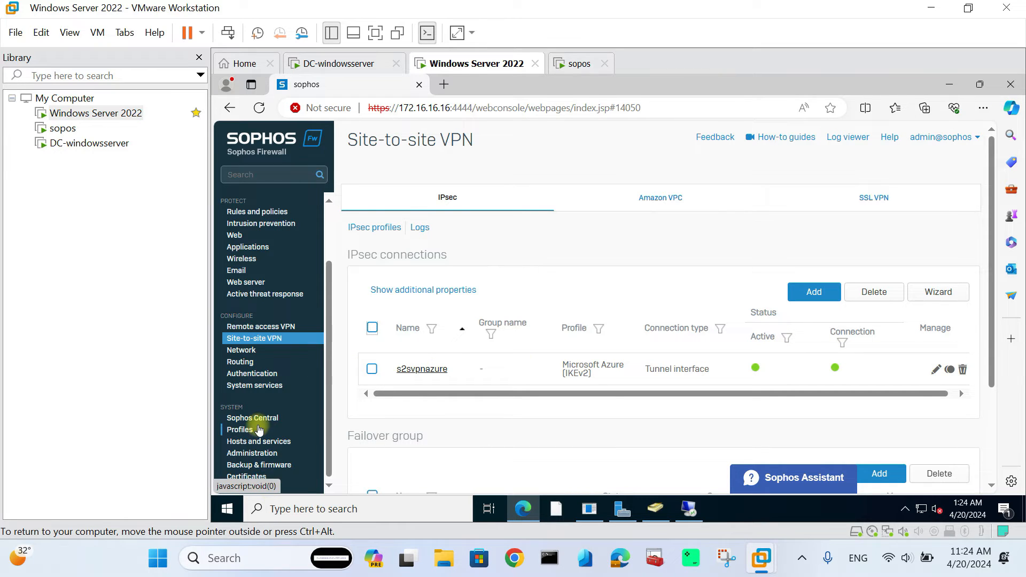
- Open the xfrm1 tunnel interface's IPv4/netmask field, then return to the Azure desktop
left_click(250, 353)
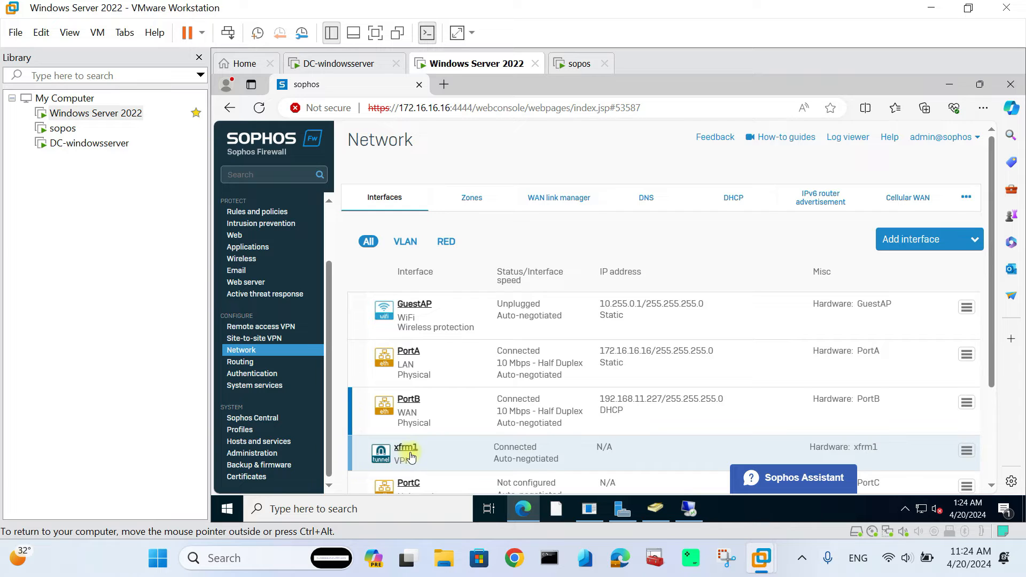
left_click(408, 450)
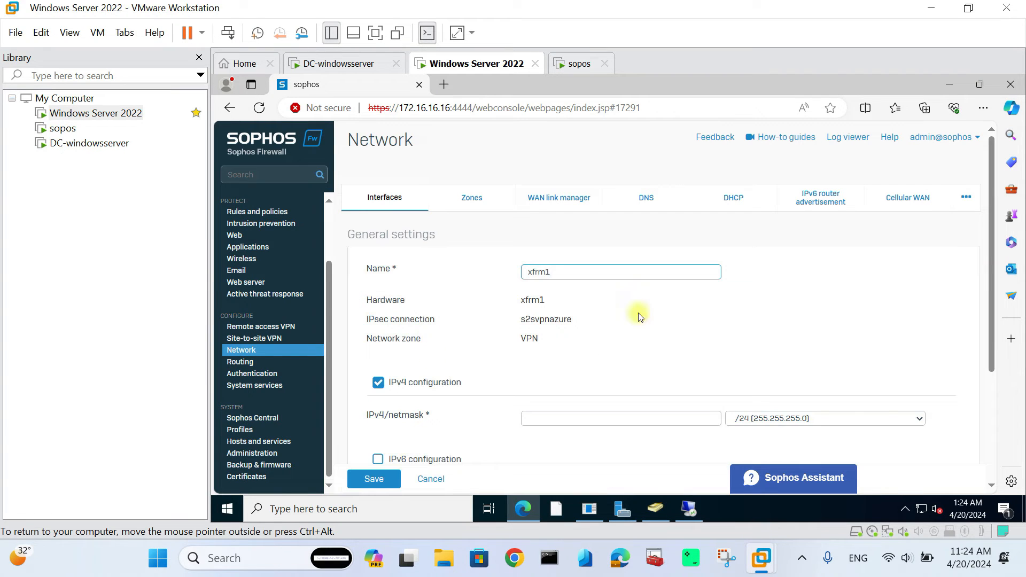
scroll(641, 350, "down", 1)
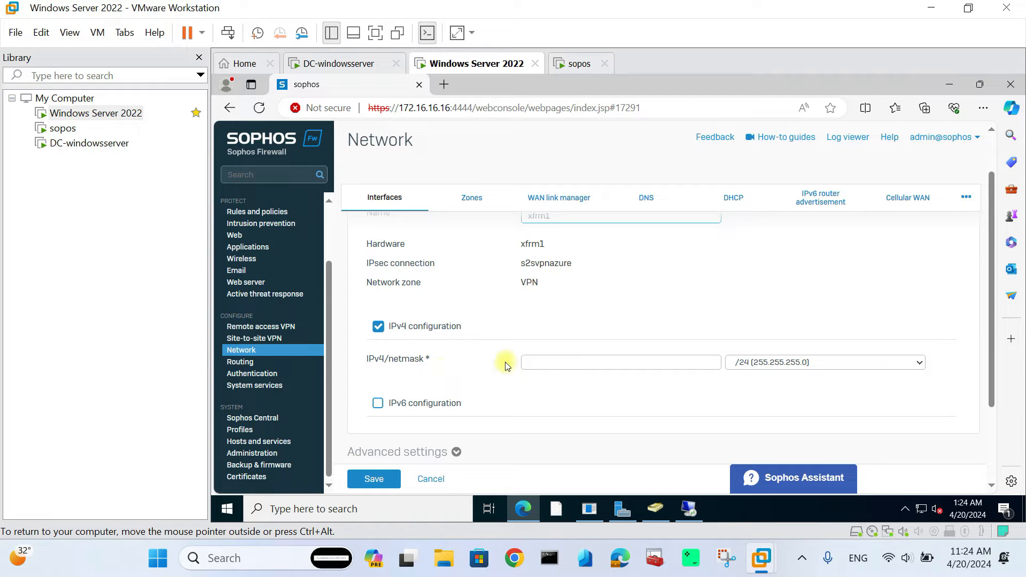
left_click(536, 362)
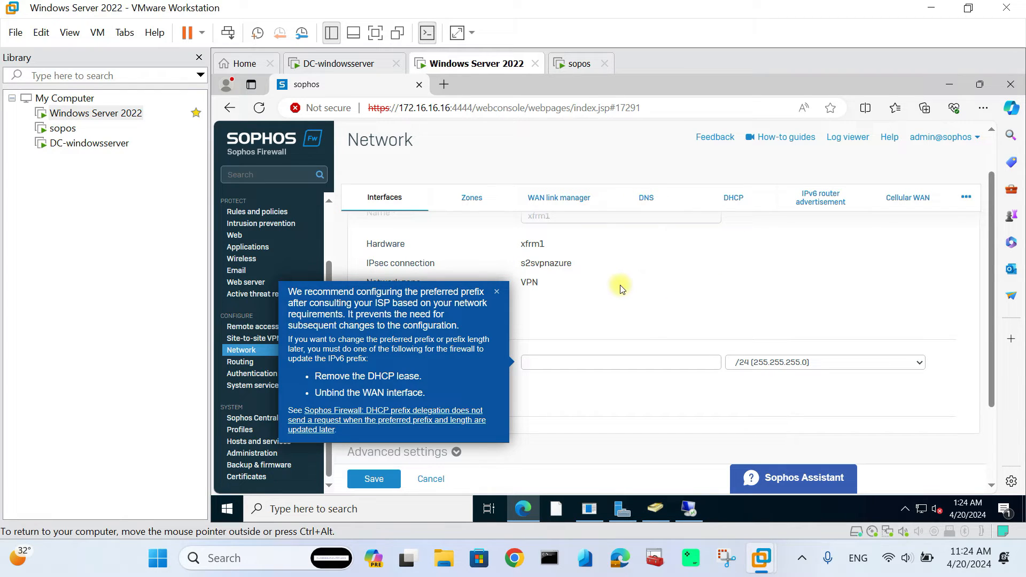
key("super+Tab")
left_click(348, 489)
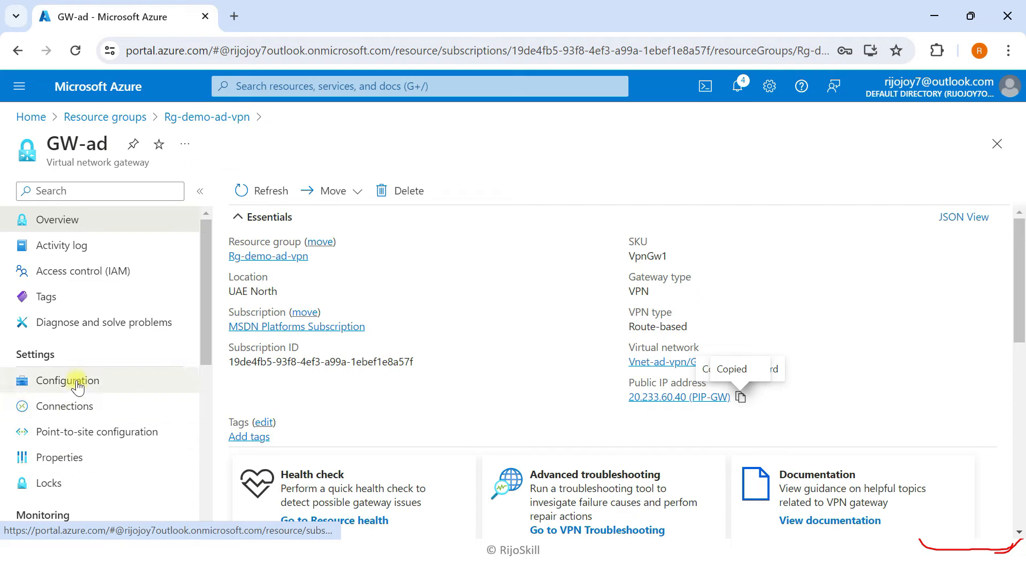
- Open the s2s-vpn-onpermise connection overview in resource group Rg-demo-ad-vpn
left_click(78, 406)
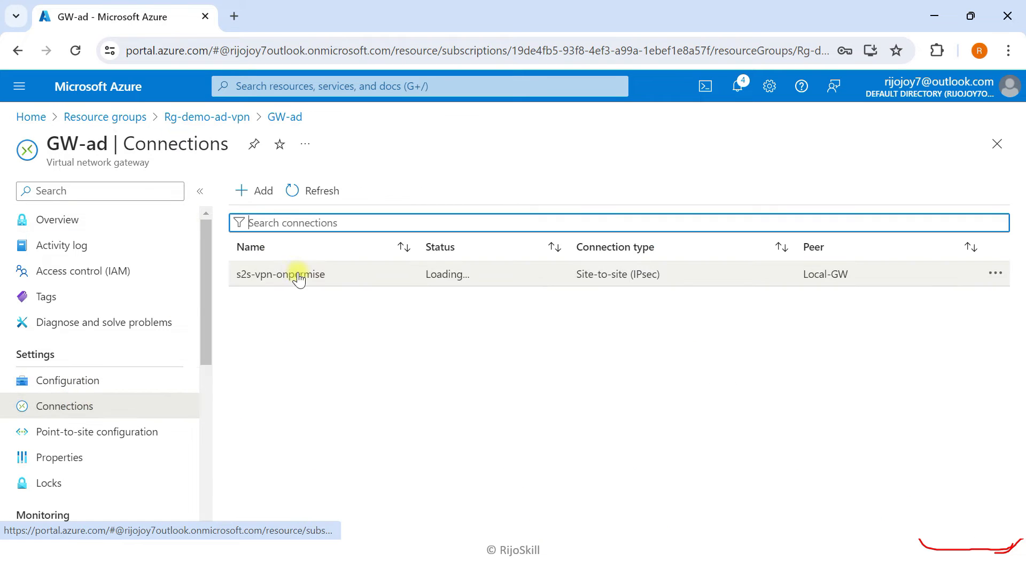
left_click(295, 274)
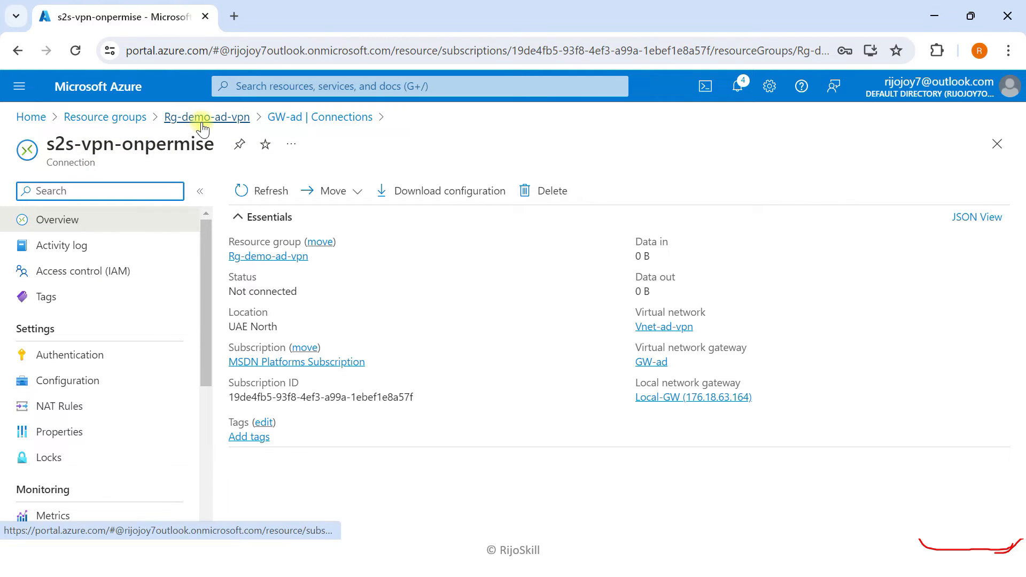
left_click(119, 89)
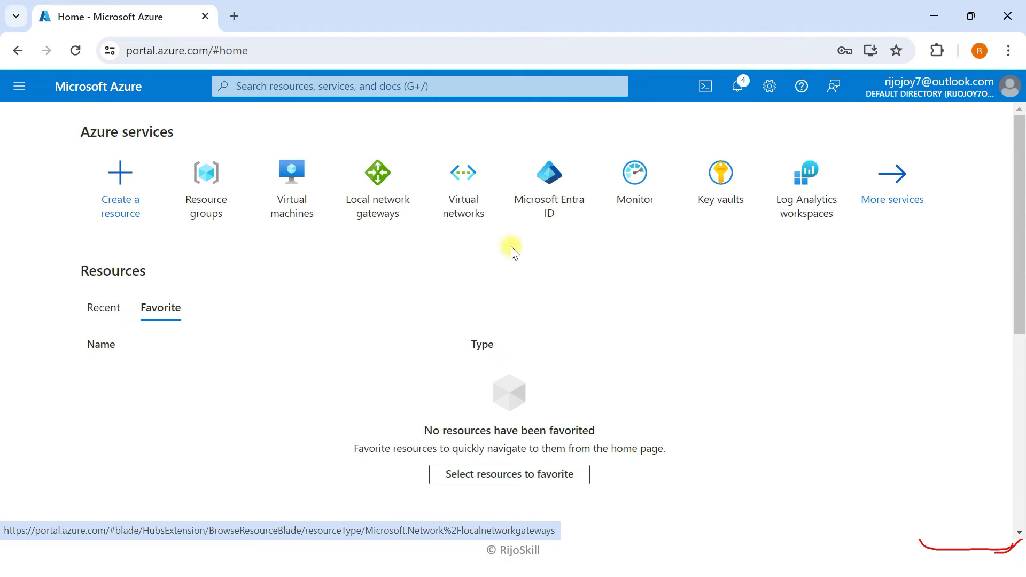
left_click(212, 199)
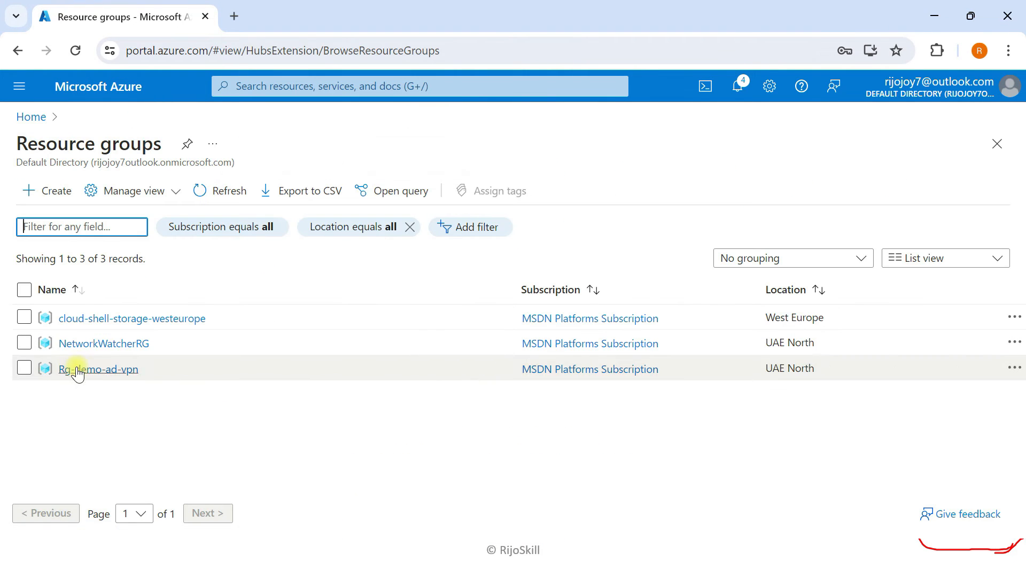
left_click(75, 370)
left_click(224, 145)
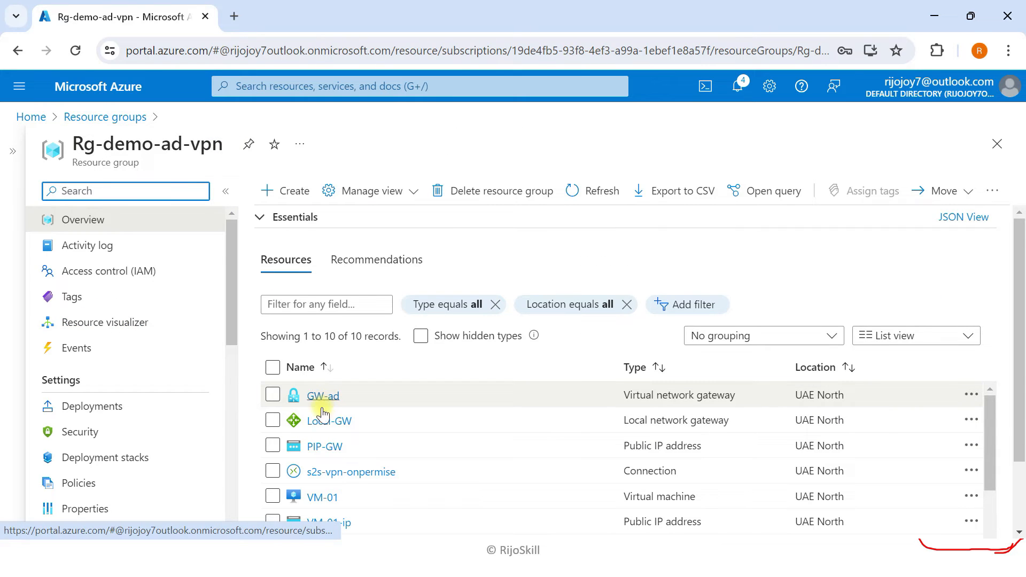
left_click(349, 473)
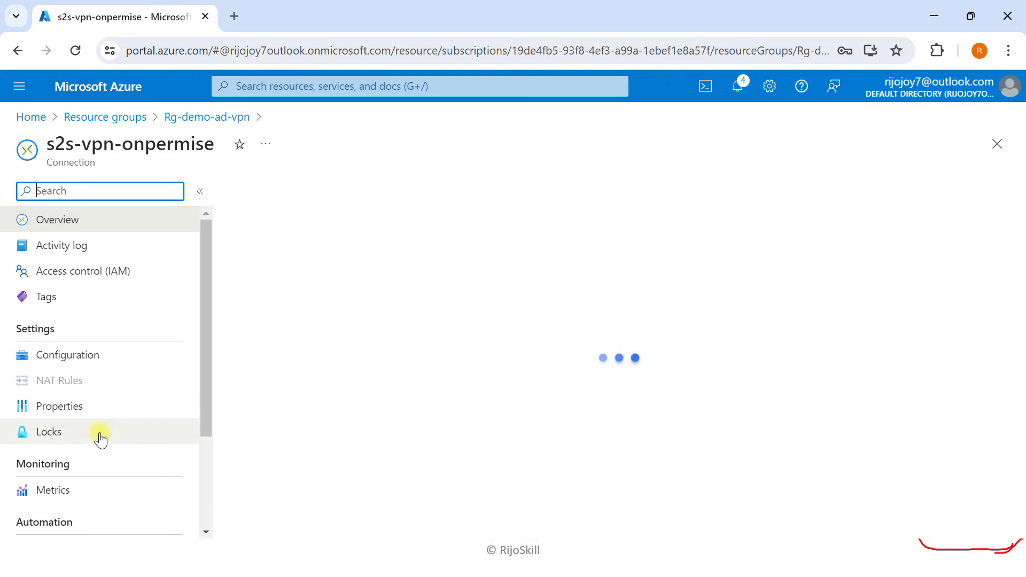
left_click(103, 382)
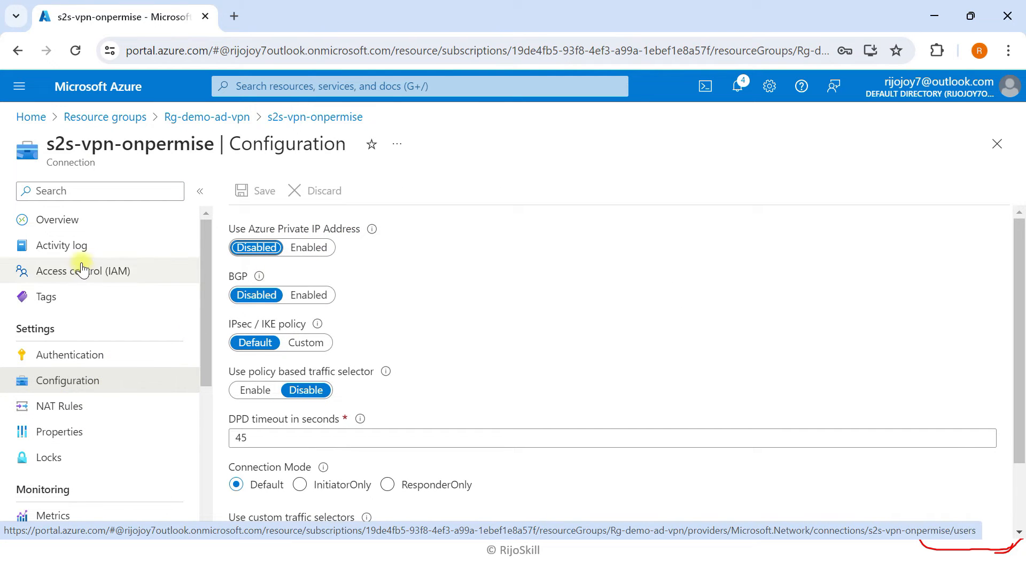
left_click(81, 221)
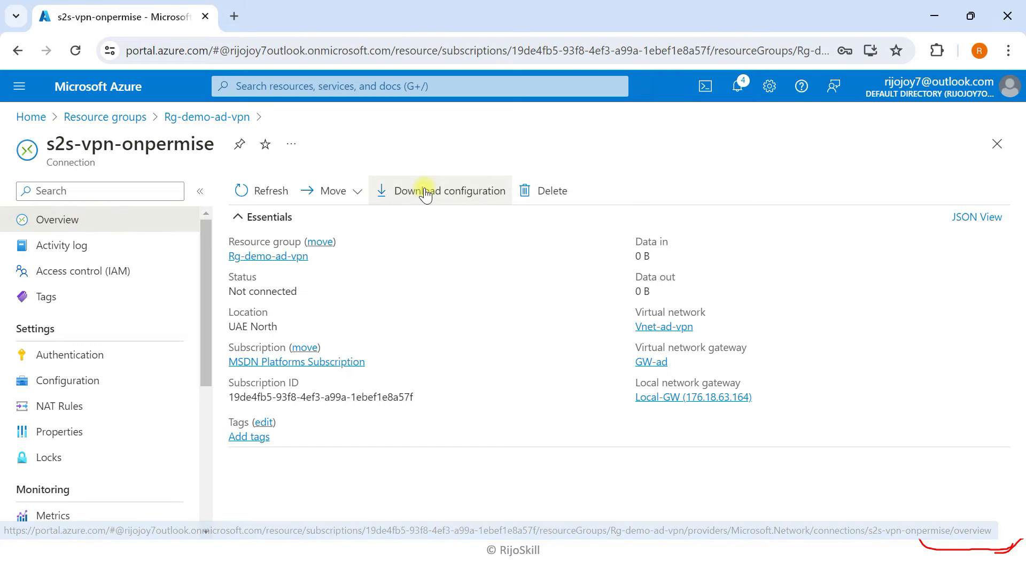
- Download the Generic Samples Device Parameters configuration and open it from Downloads
left_click(426, 194)
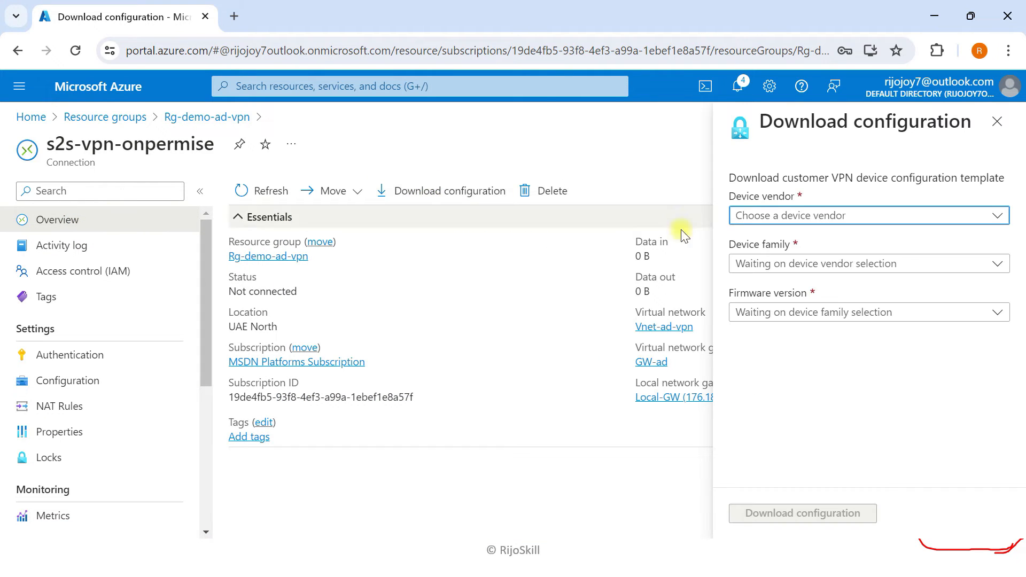
left_click(759, 215)
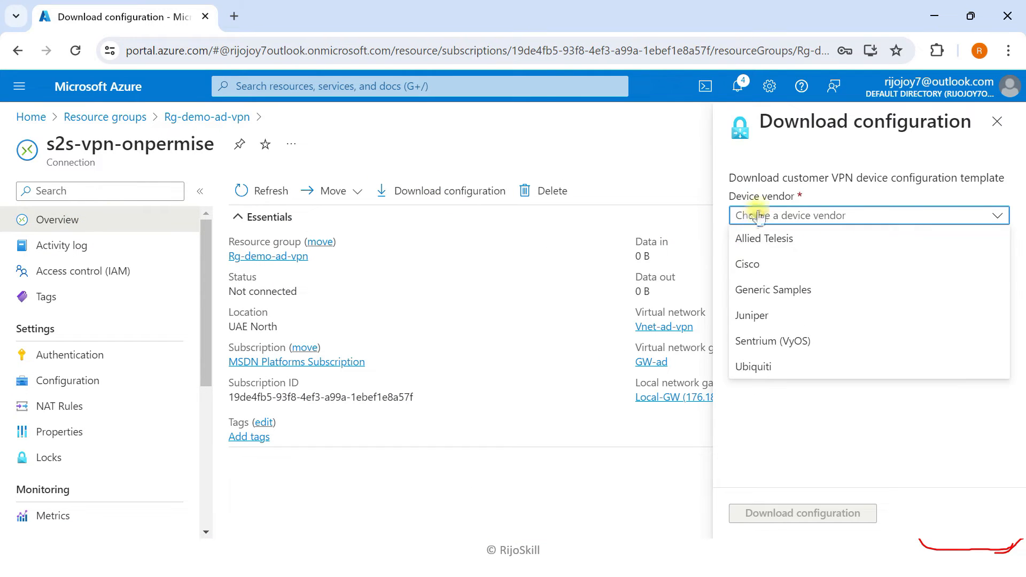
left_click(775, 299)
left_click(748, 262)
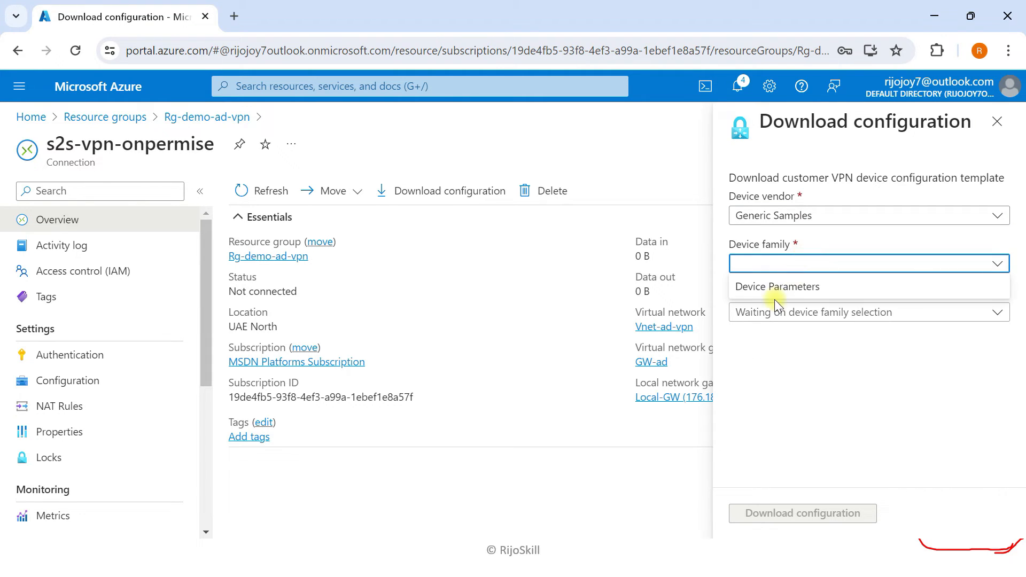
left_click(776, 289)
left_click(785, 312)
left_click(784, 335)
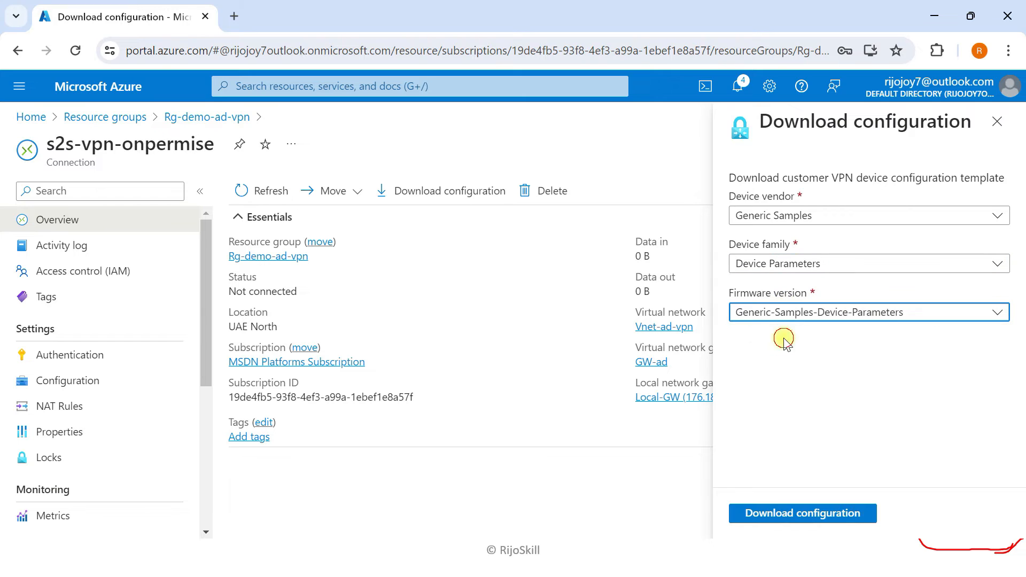
left_click(762, 508)
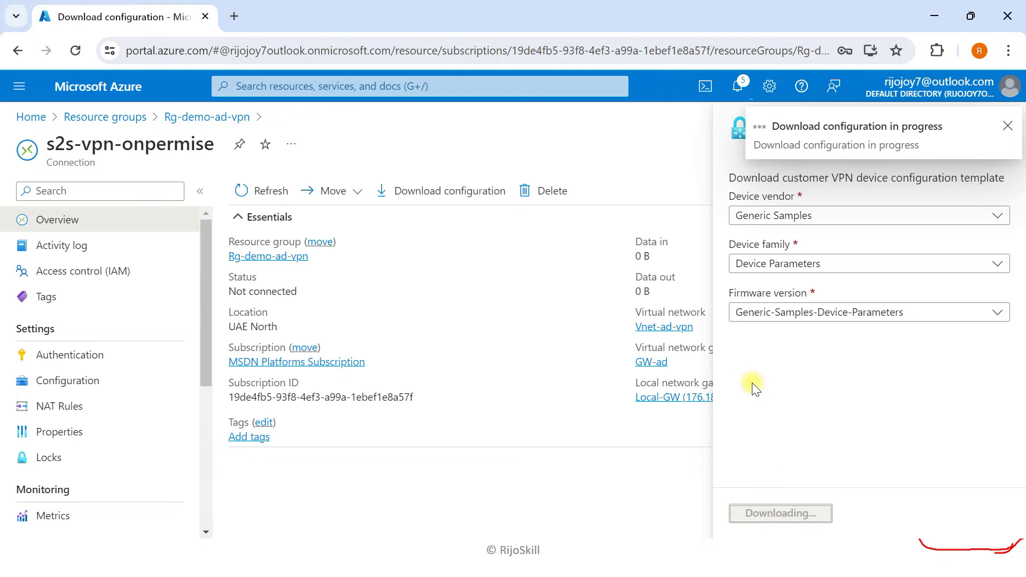
left_click(909, 86)
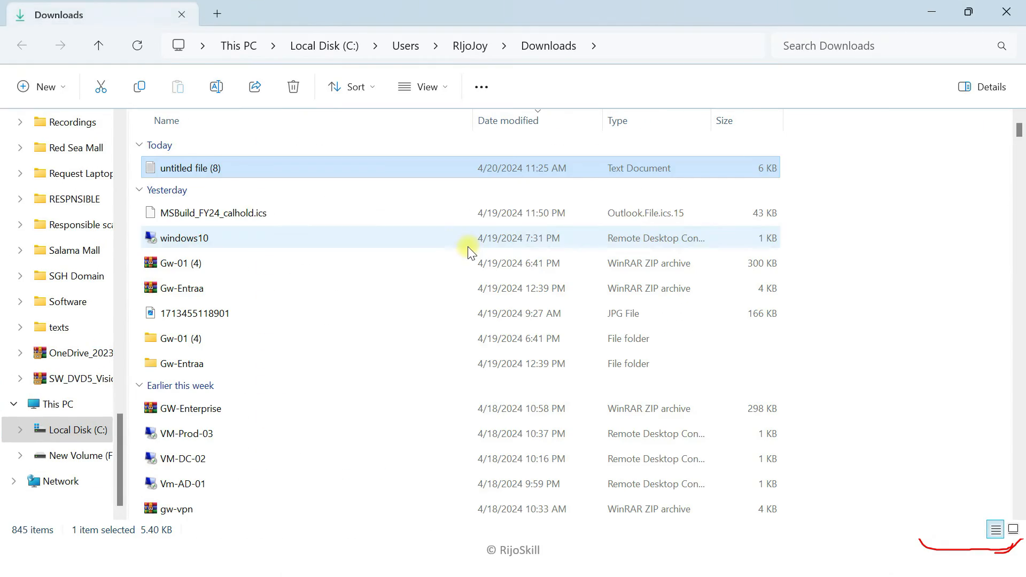
double_click(213, 168)
- Maximize the VPN configuration in Notepad and find its Tunnel interface (VTI) section
left_click(836, 140)
scroll(380, 295, "down", 14)
scroll(314, 390, "down", 13)
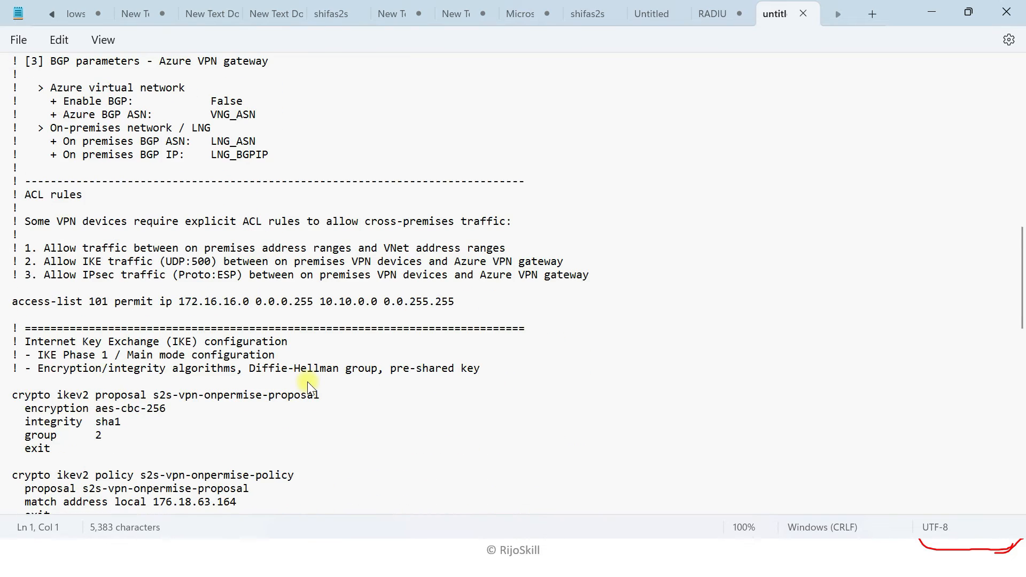
scroll(308, 382, "down", 9)
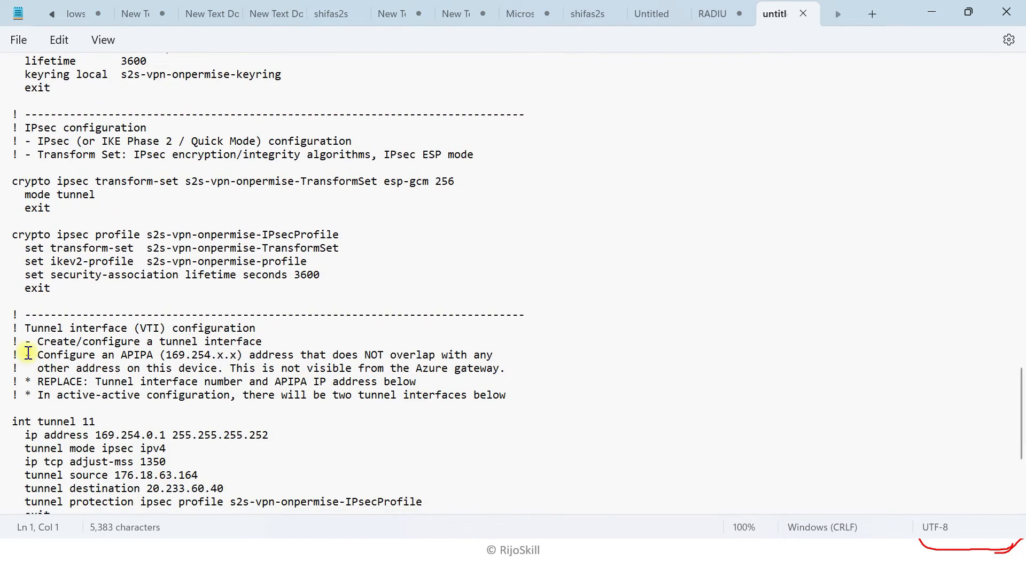
left_click_drag(28, 334, 239, 336)
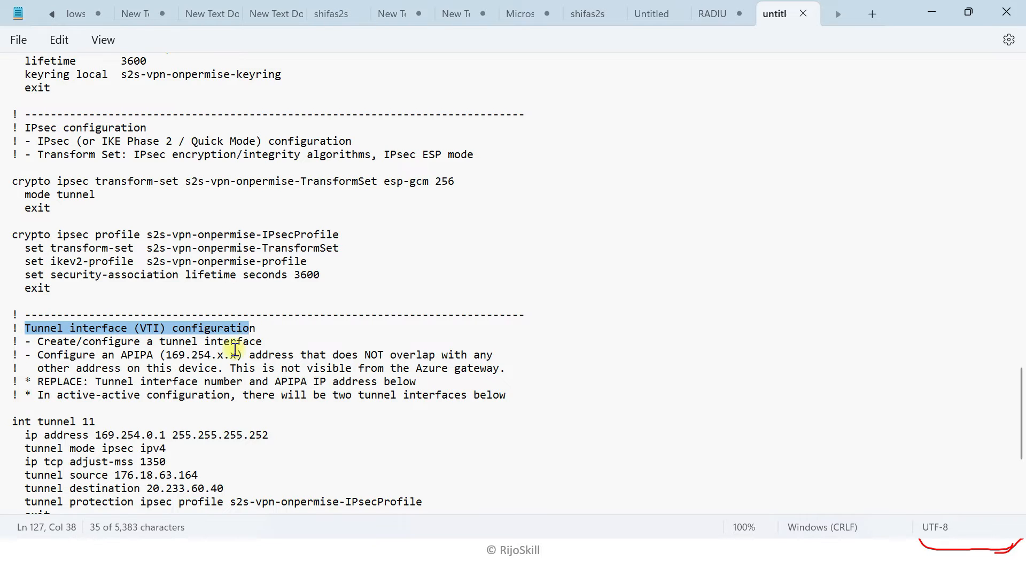
- Copy the tunnel address 169.254.0.1, then go to the firewall console desktop
scroll(251, 331, "down", 2)
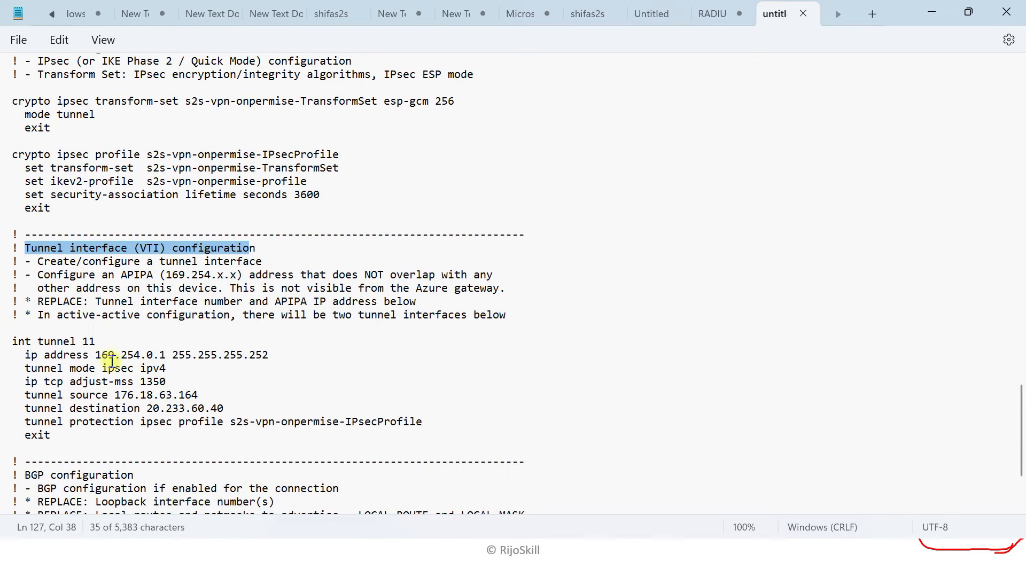
left_click_drag(96, 356, 166, 356)
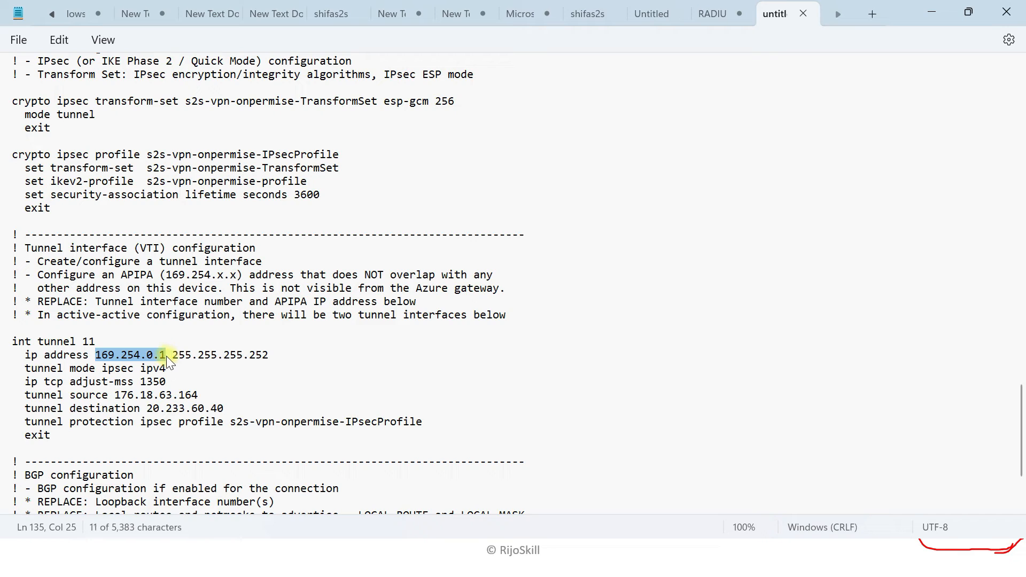
right_click(139, 356)
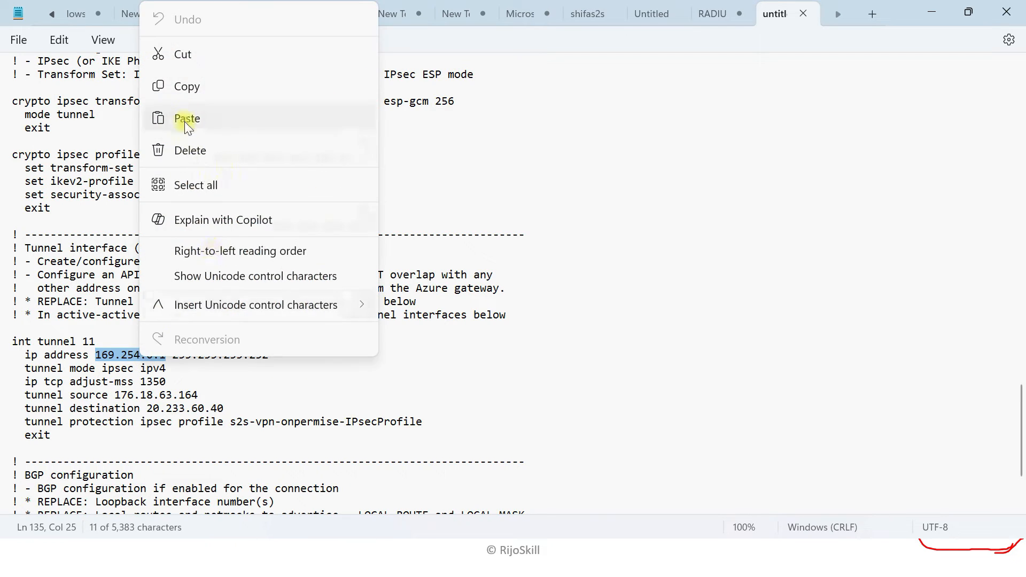
left_click(188, 95)
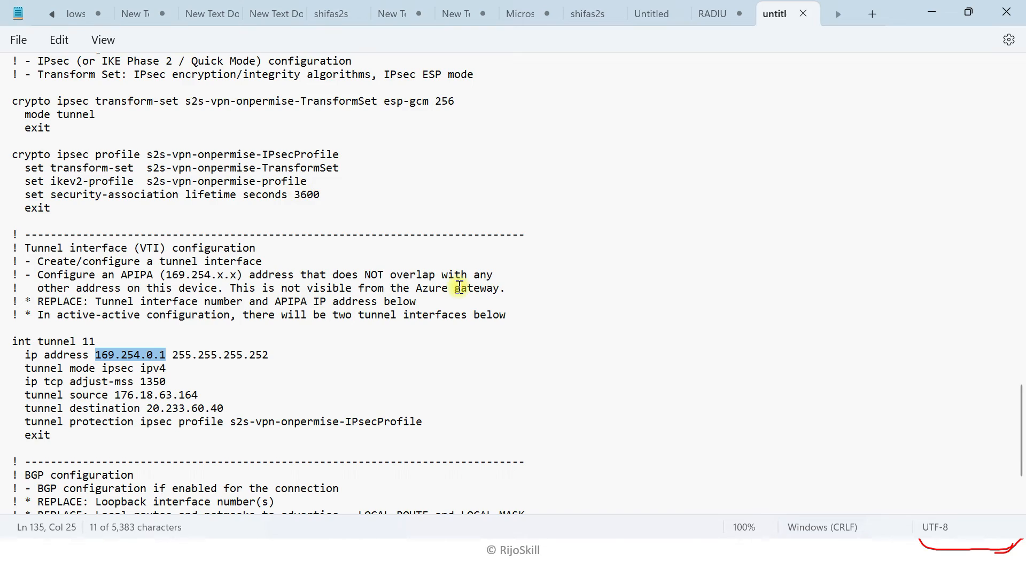
key("super+Tab")
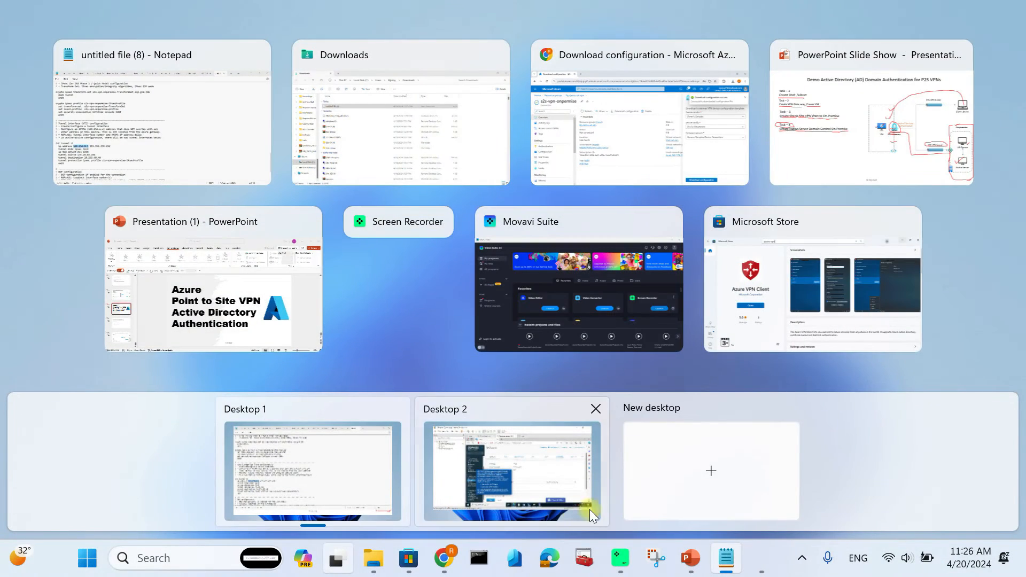
left_click(497, 470)
- Give xfrm1 IPv4 address 169.254.0.1 with a /27 netmask, then return to the config desktop
left_click(549, 361)
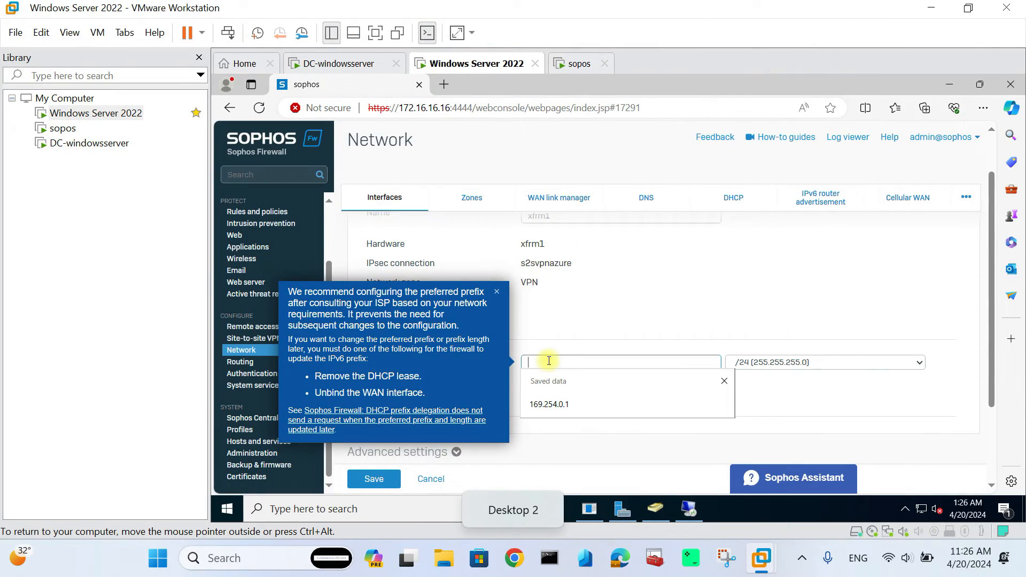
key("Down")
key("Return")
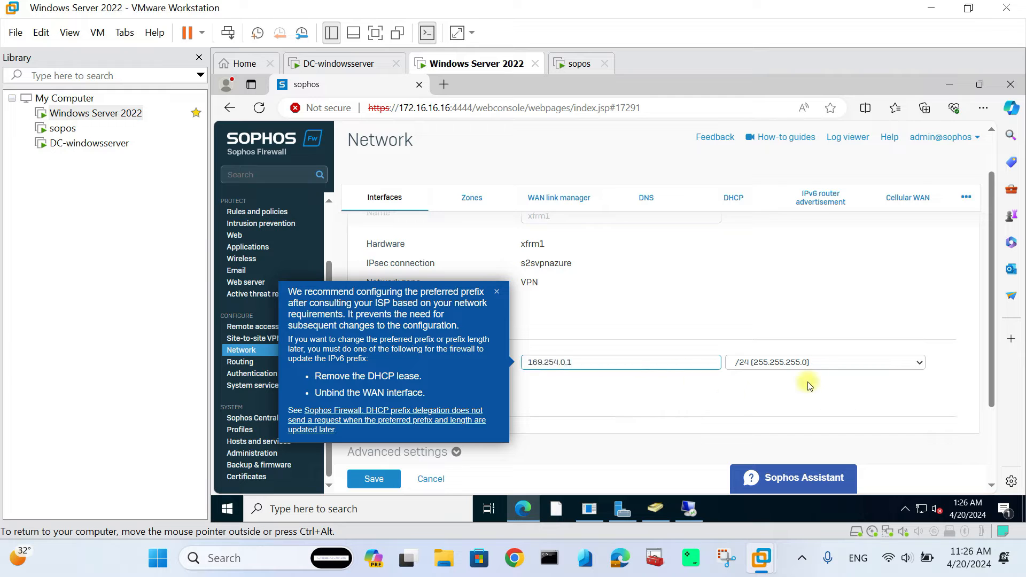
left_click(798, 363)
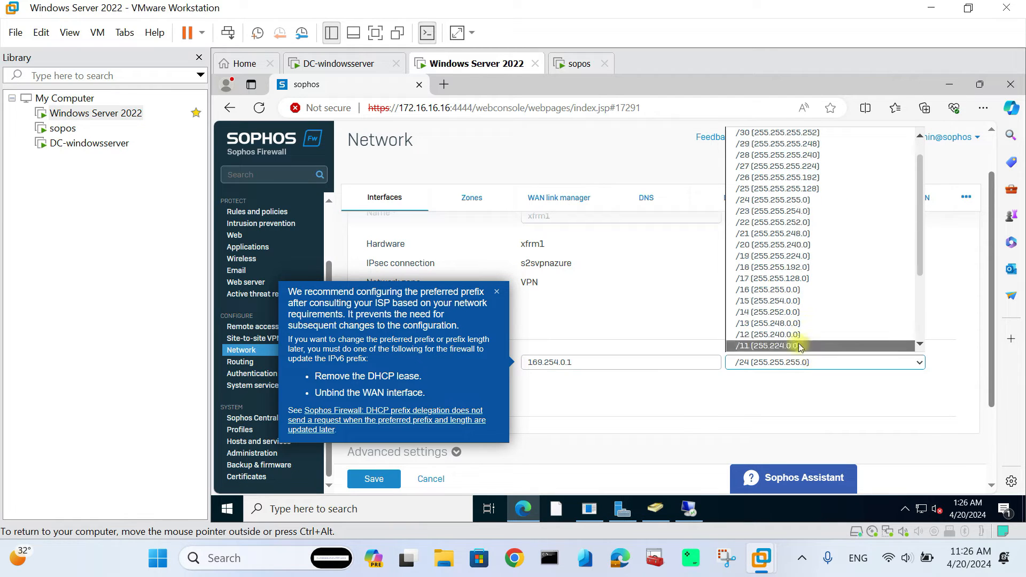
left_click(804, 168)
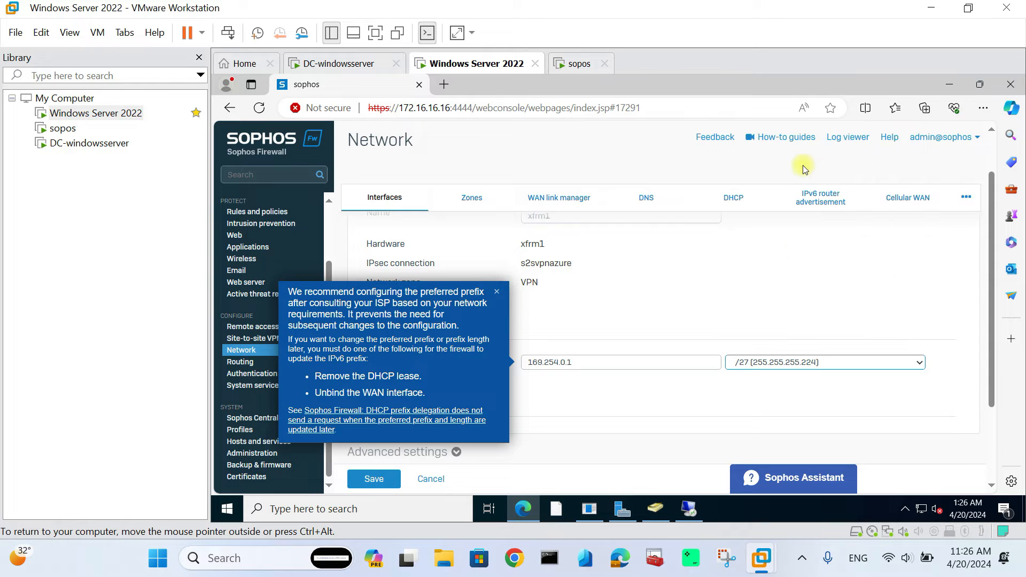
key("super+Tab")
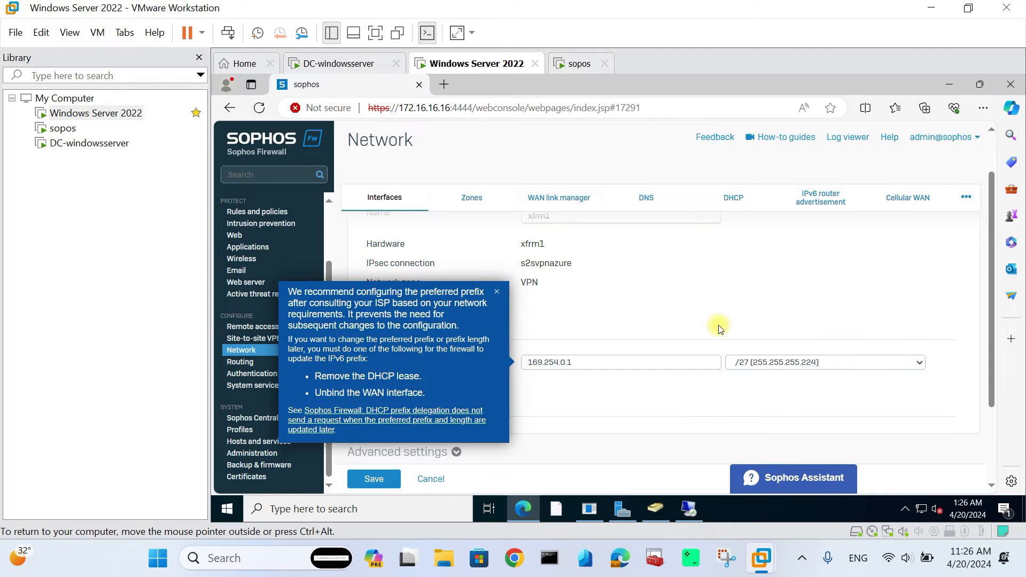
left_click(327, 492)
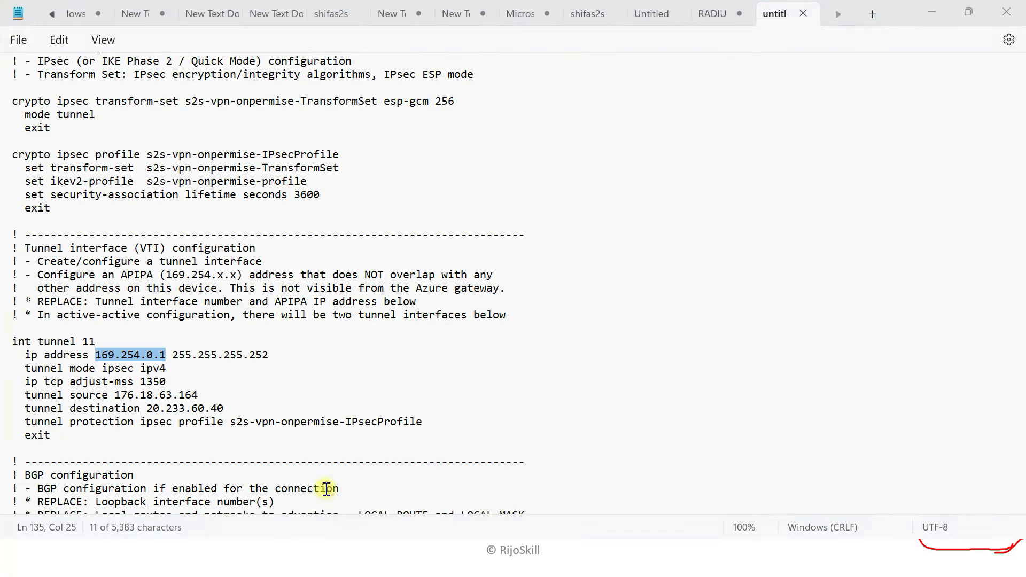
left_click(154, 368)
left_click_drag(175, 360, 276, 359)
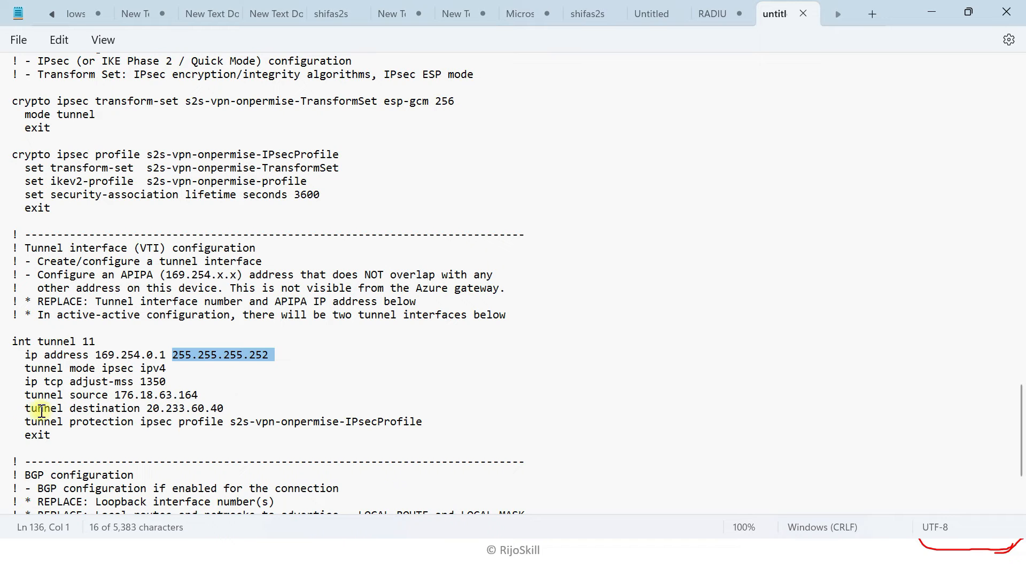
left_click_drag(141, 383, 170, 386)
key("super+Tab")
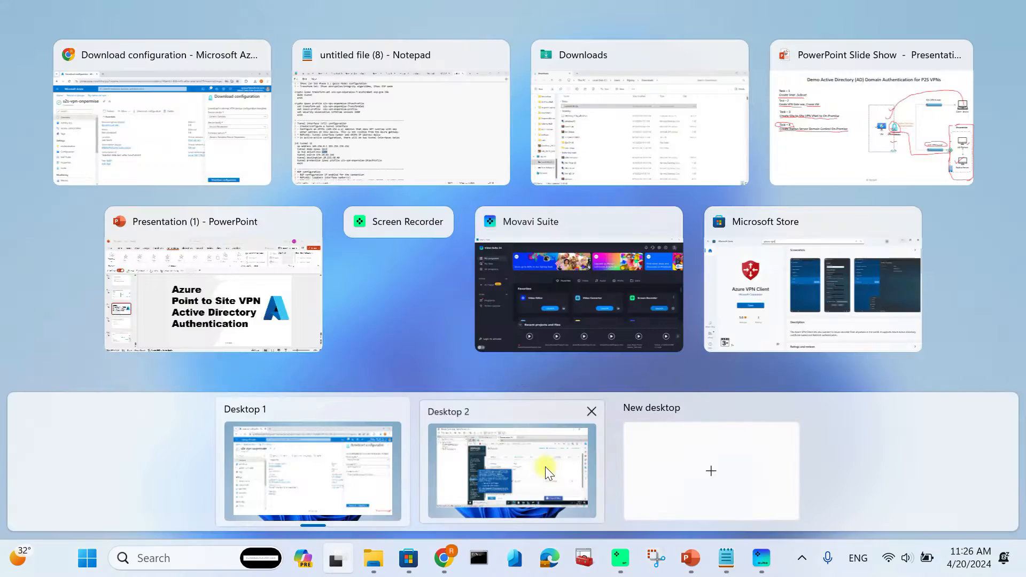
left_click(546, 471)
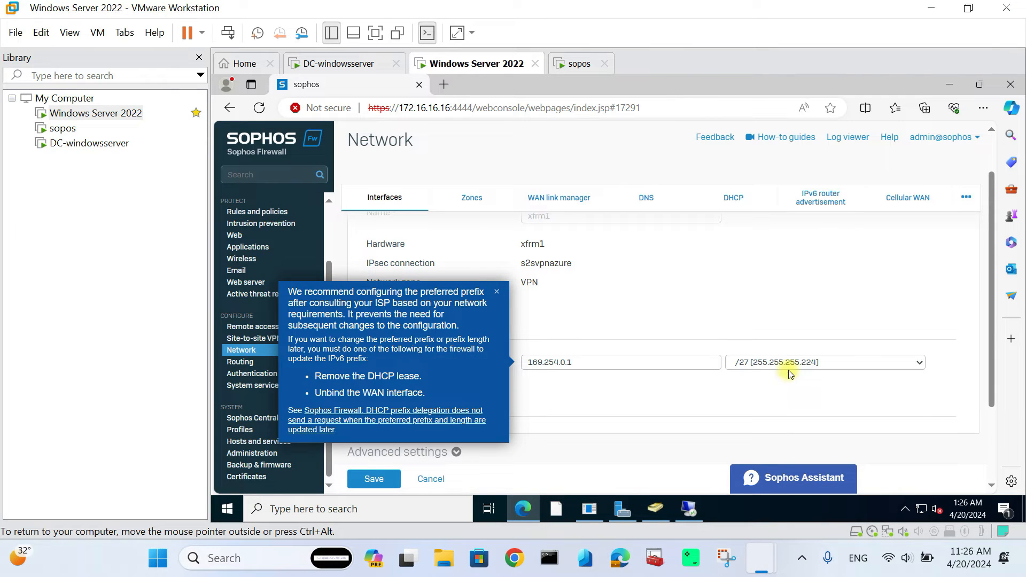
- Change the xfrm1 netmask to /30 (255.255.255.252)
left_click(498, 291)
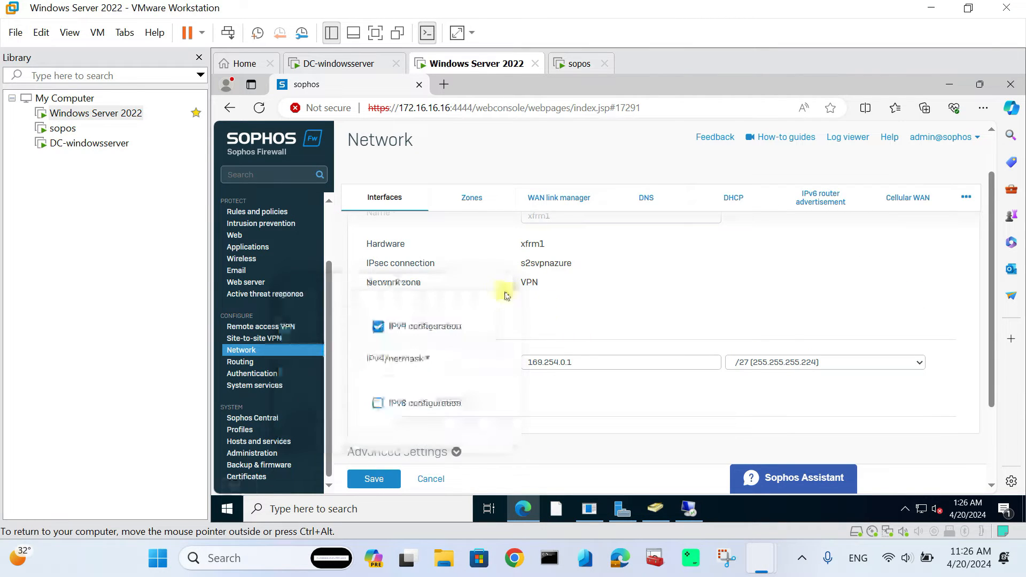
left_click(790, 364)
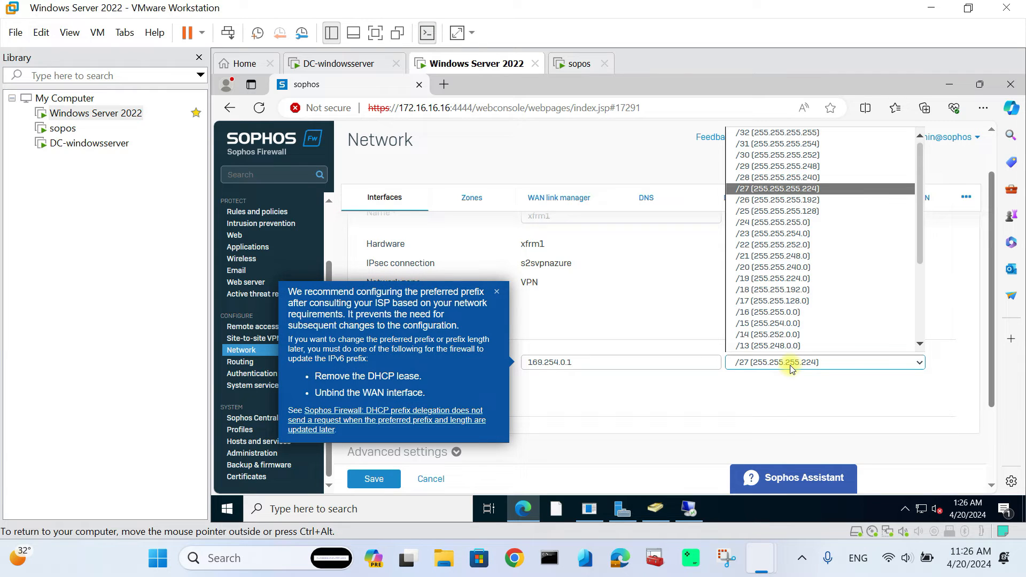
left_click(808, 160)
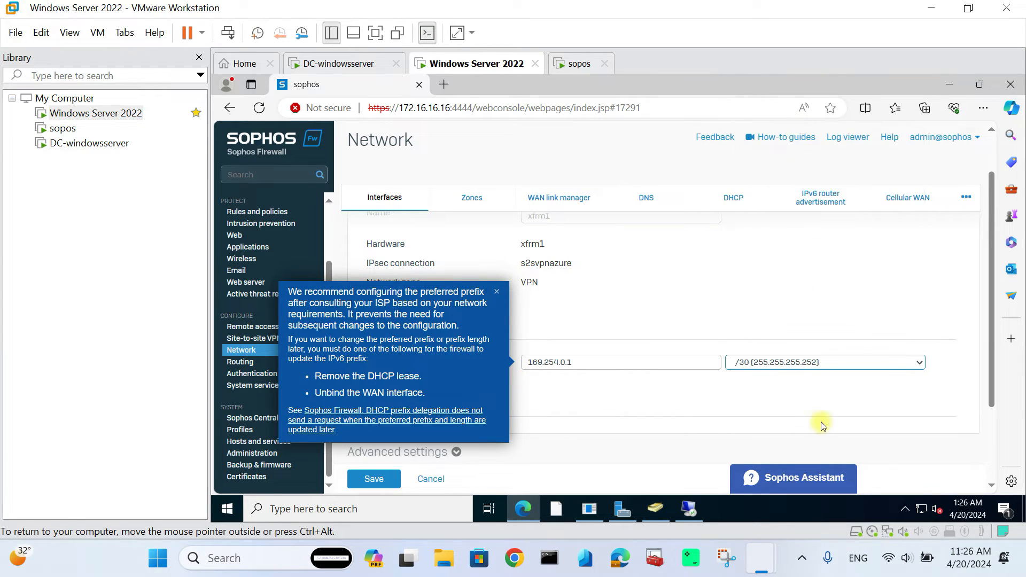
left_click(496, 296)
- Enable the MSS override in the advanced settings and save the xfrm1 interface
scroll(601, 405, "down", 2)
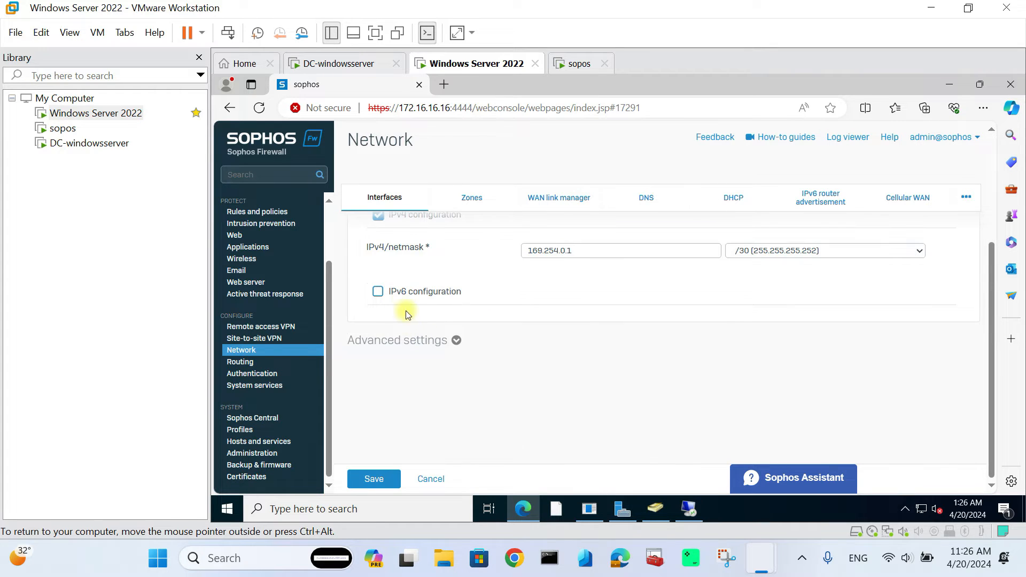
left_click(390, 352)
scroll(743, 390, "down", 1)
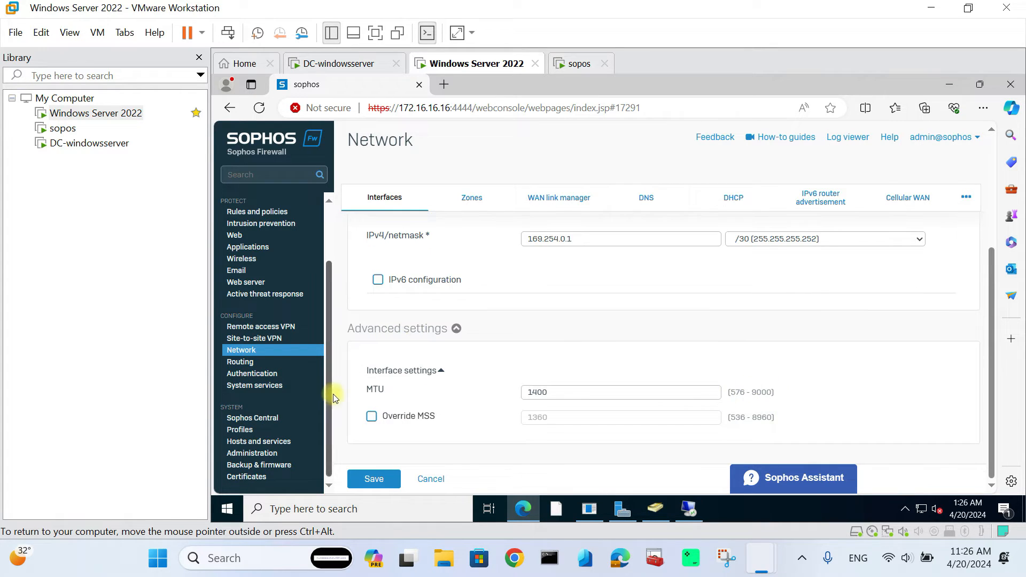
left_click(373, 423)
left_click(542, 417)
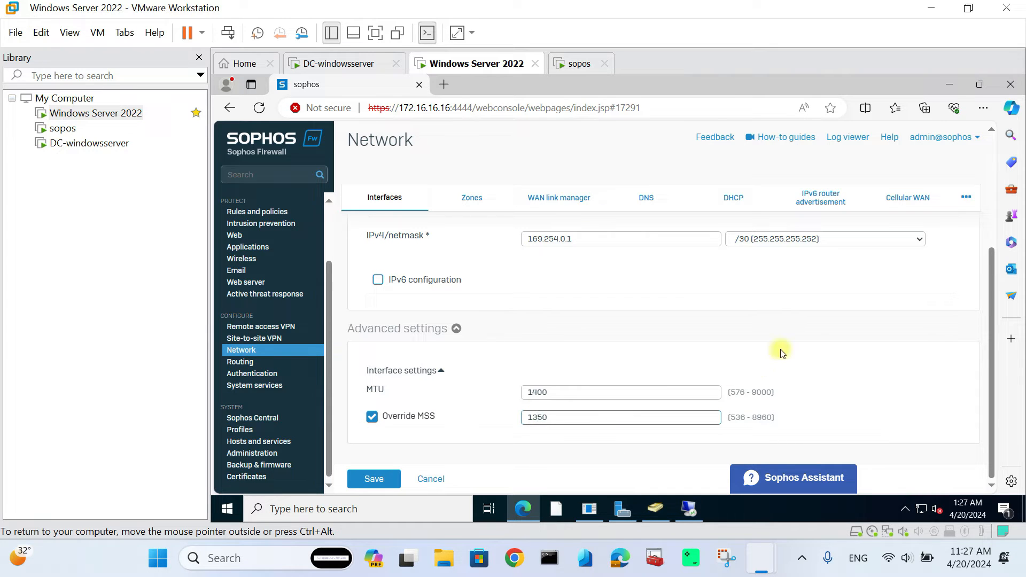
scroll(781, 348, "up", 2)
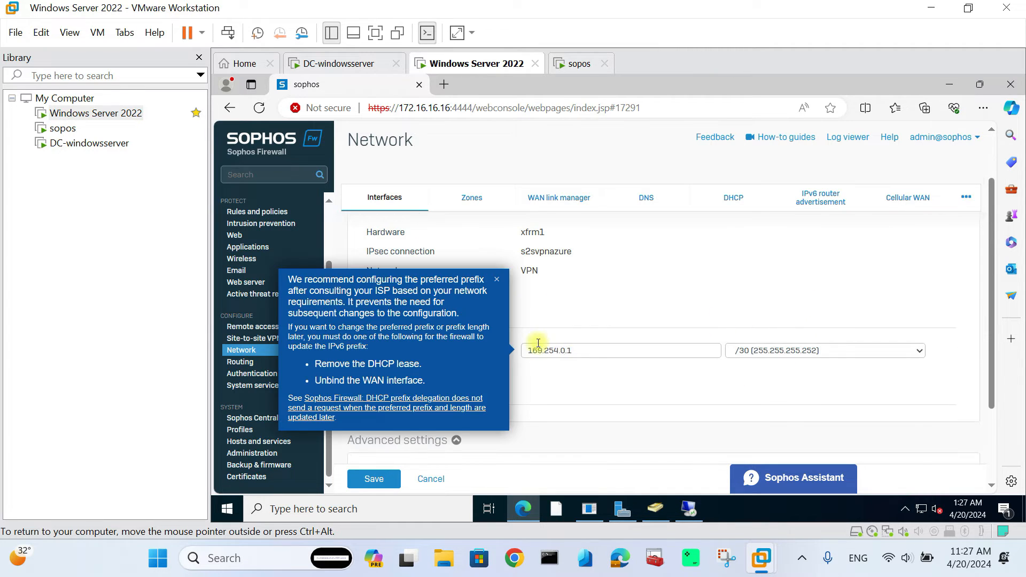
left_click(497, 279)
scroll(466, 453, "down", 2)
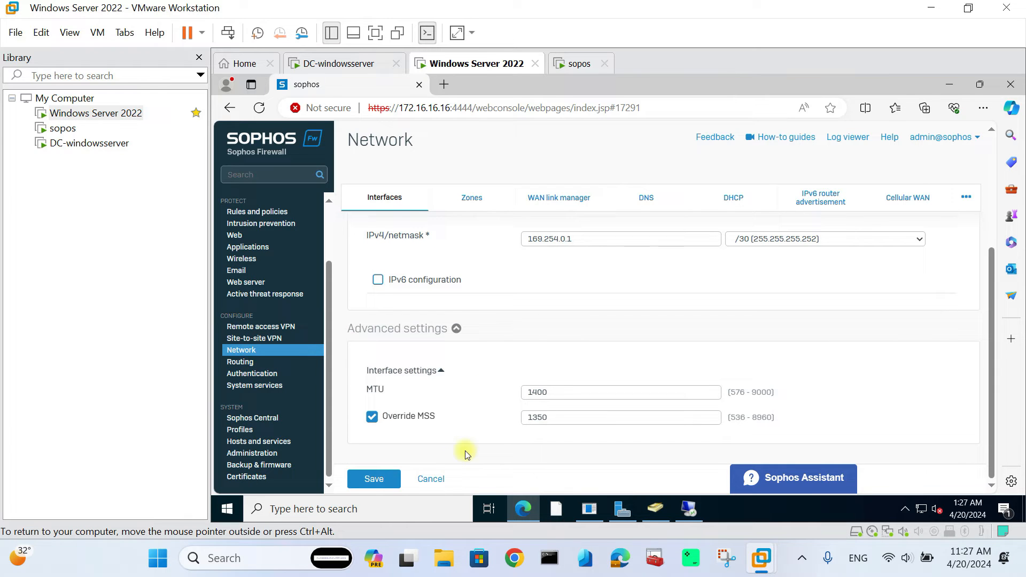
left_click(389, 481)
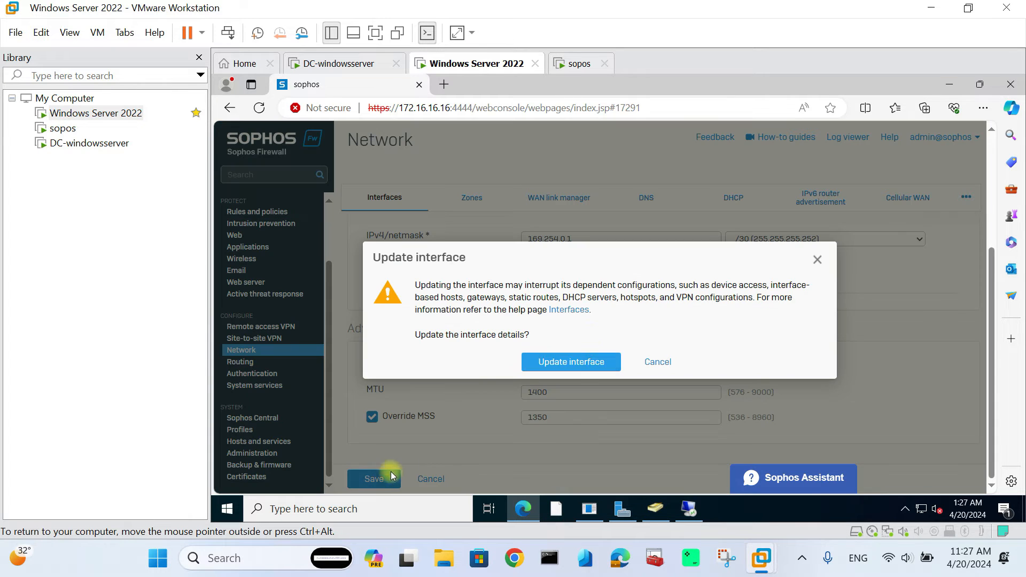
left_click(571, 364)
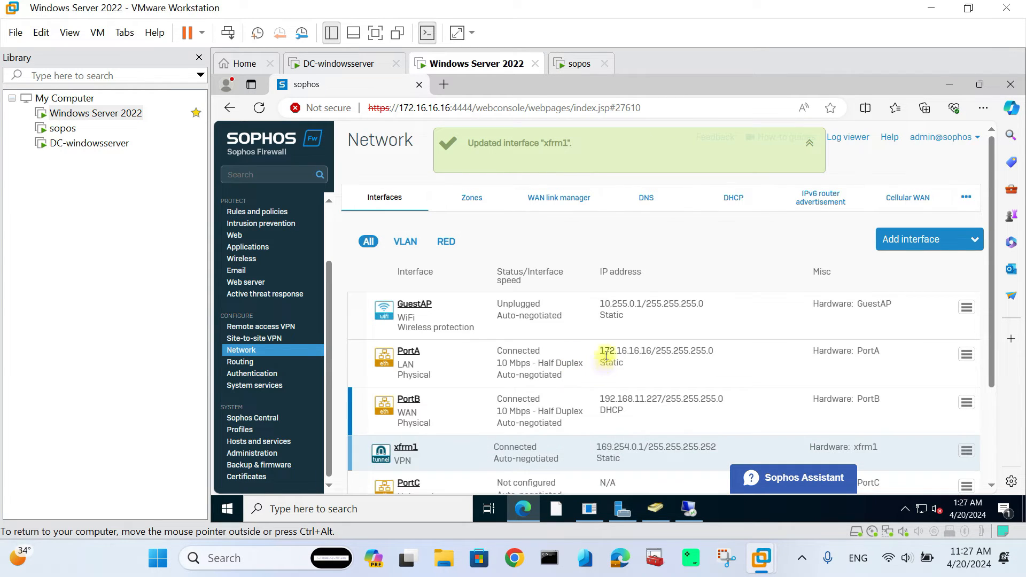
- Open Routing and show the static routes page
scroll(606, 361, "down", 1)
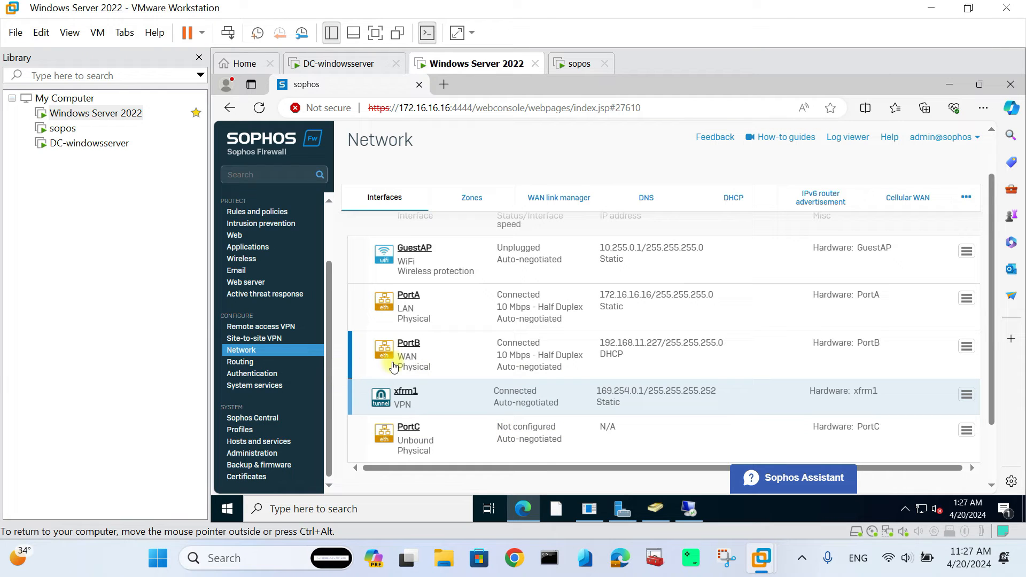
left_click(231, 364)
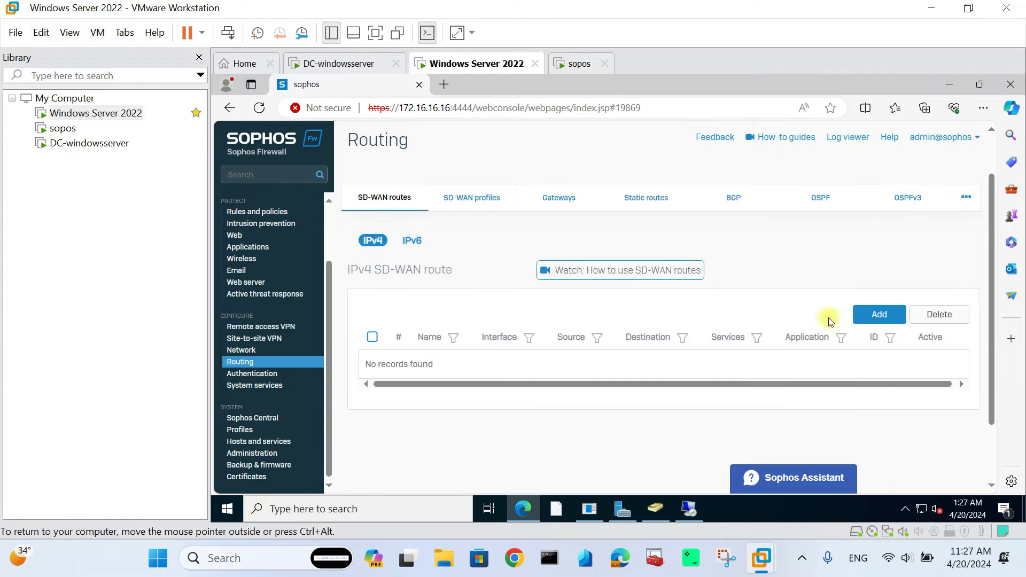
left_click(655, 205)
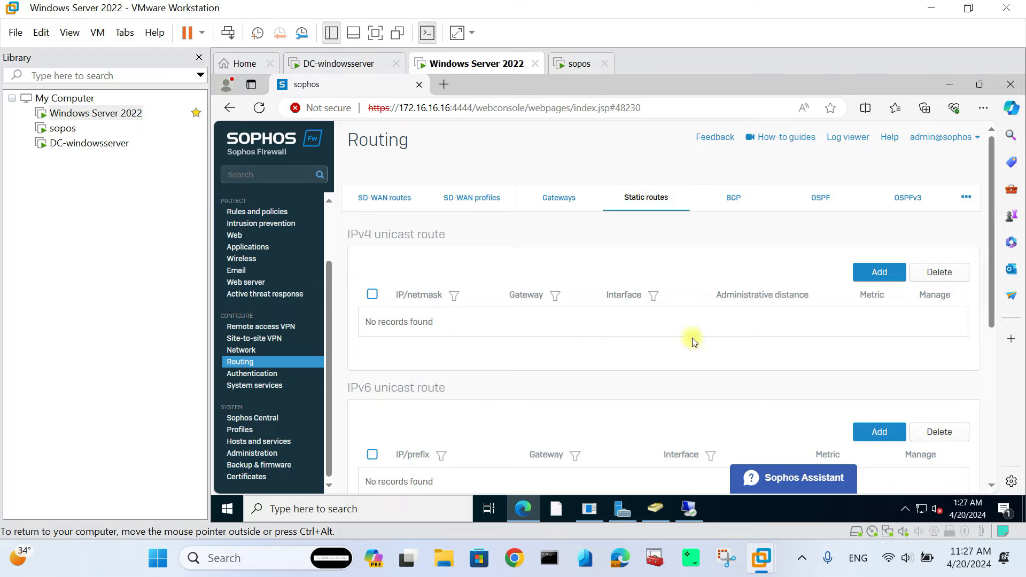
- Start a new IPv4 unicast route and focus its Destination IP field
left_click(875, 277)
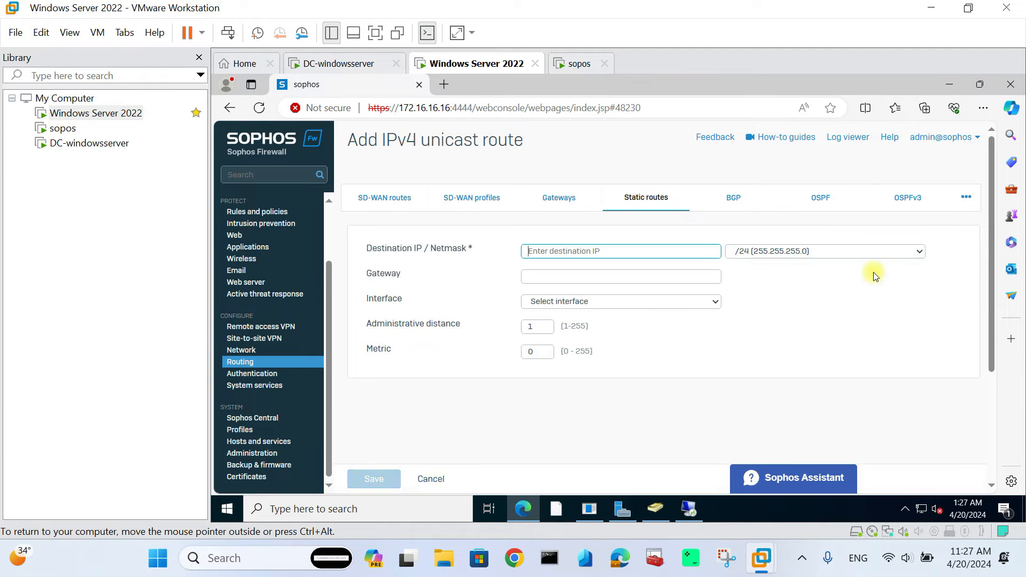
left_click(624, 251)
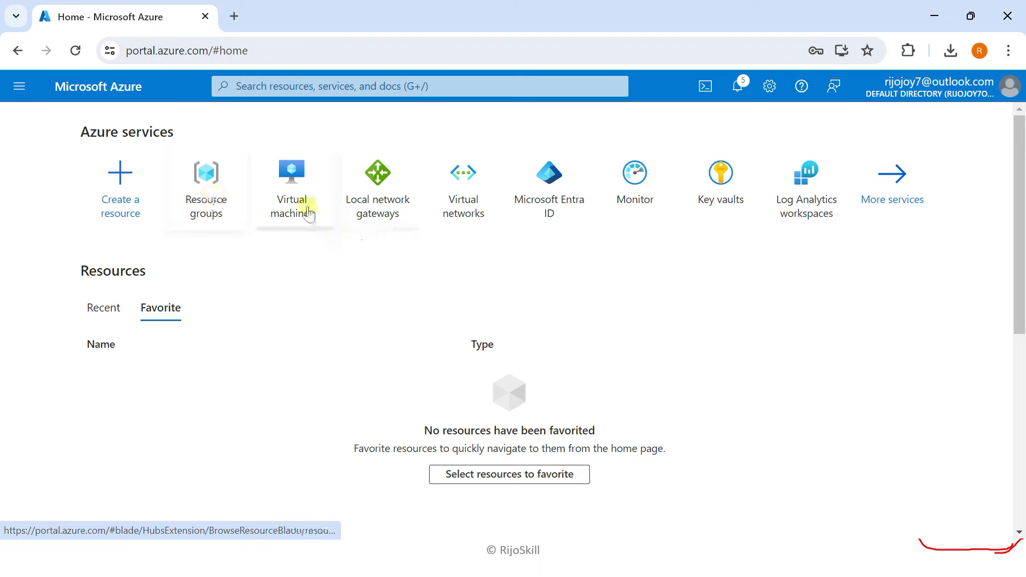
- Copy the 10.10.0.0/16 range from Vnet-ad-vpn's Address space page
left_click(462, 184)
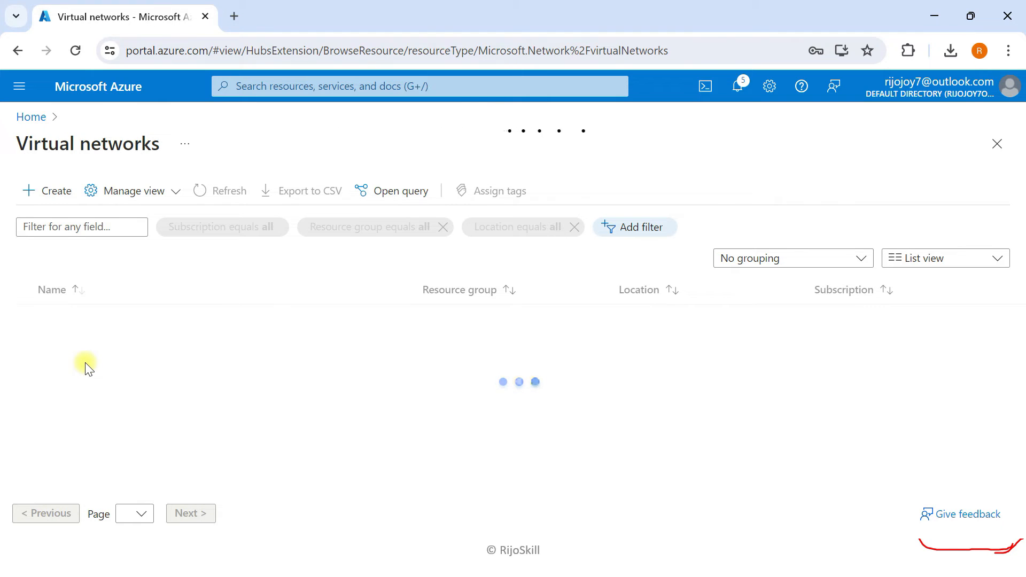
left_click(90, 320)
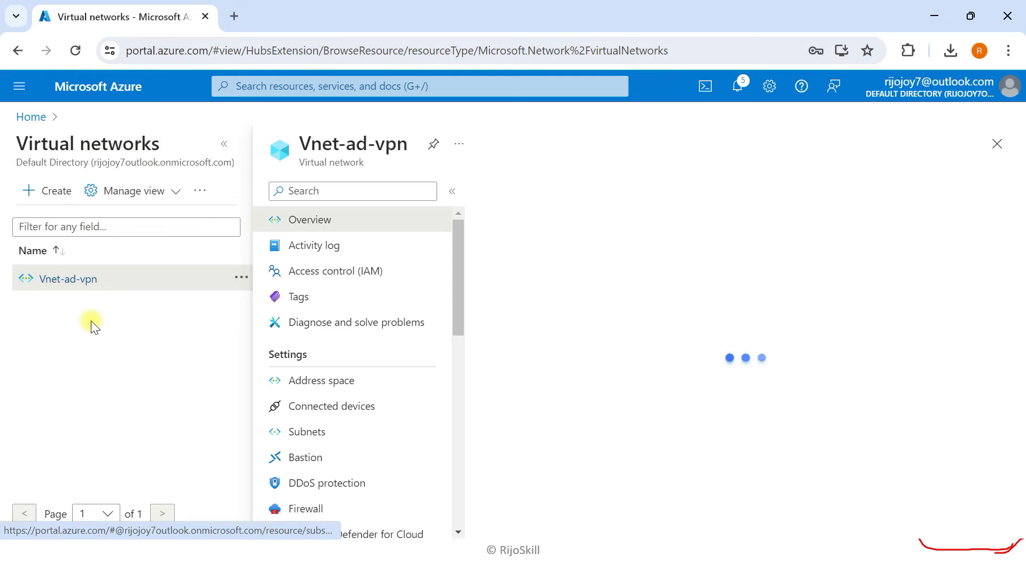
left_click(224, 143)
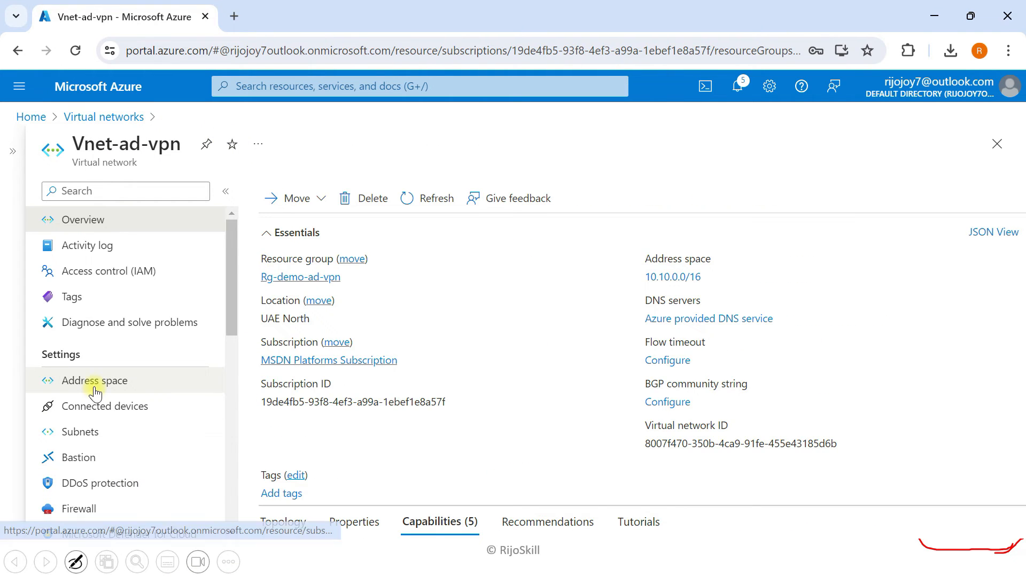
left_click(95, 390)
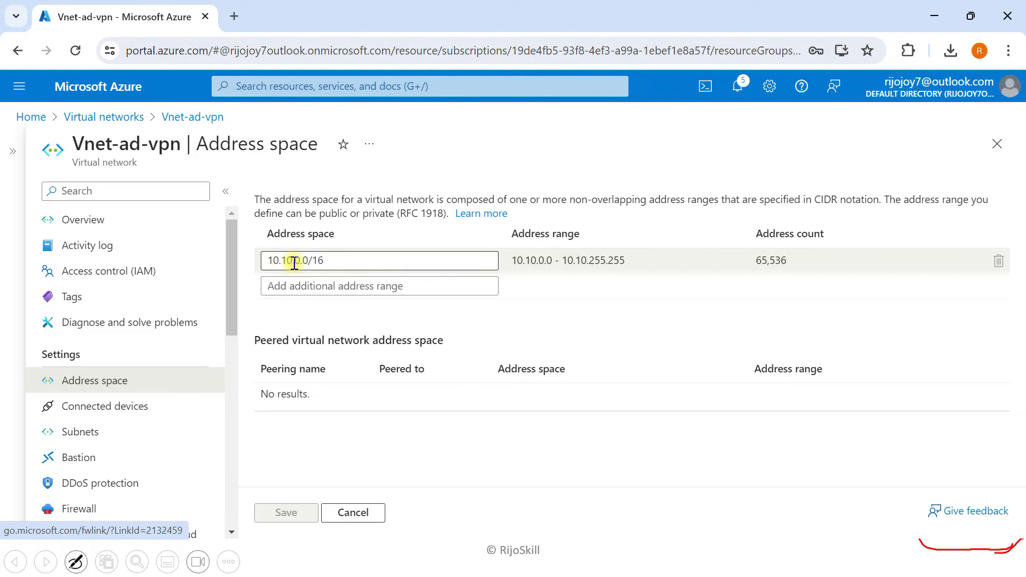
left_click_drag(328, 261, 262, 260)
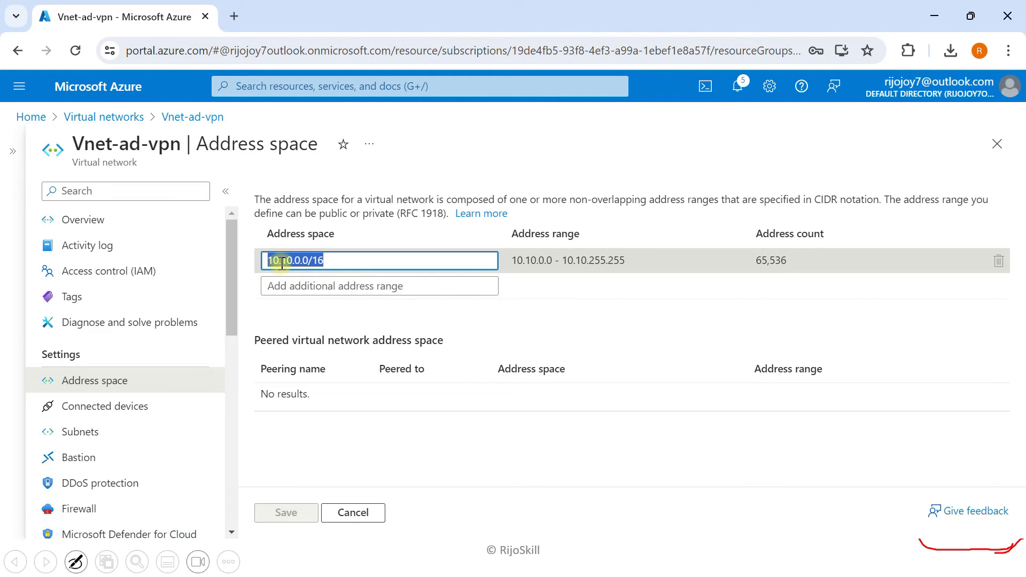
right_click(282, 263)
left_click(327, 340)
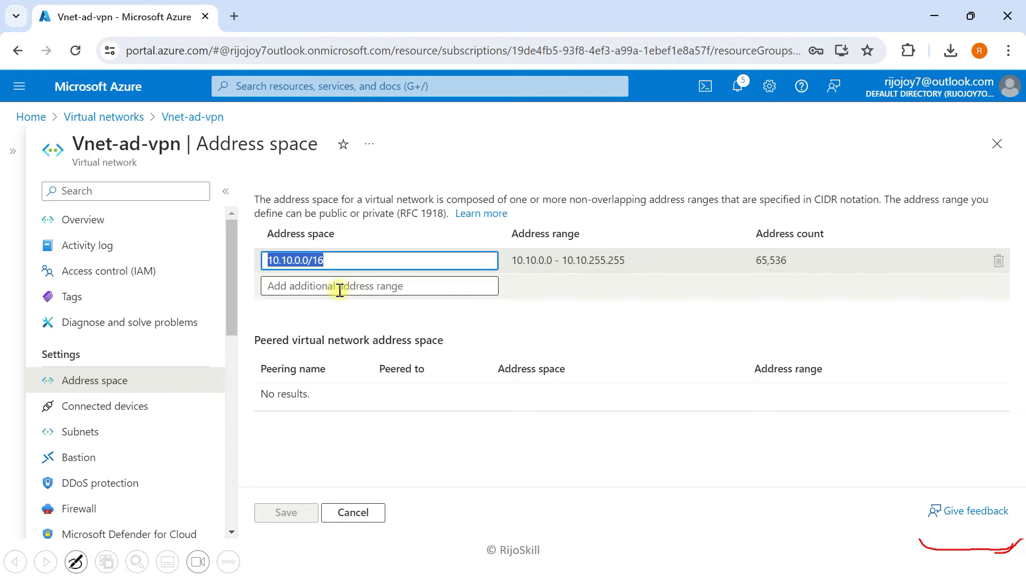
left_click(307, 269)
key("super+Tab")
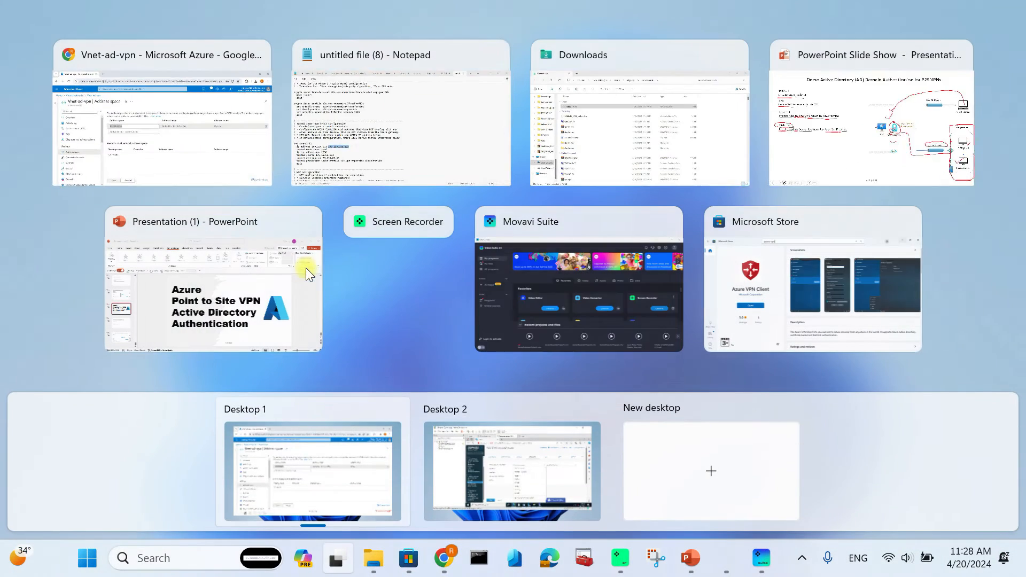
- Enter the static route destination 10.10.0.0 with a /16 netmask
left_click(491, 465)
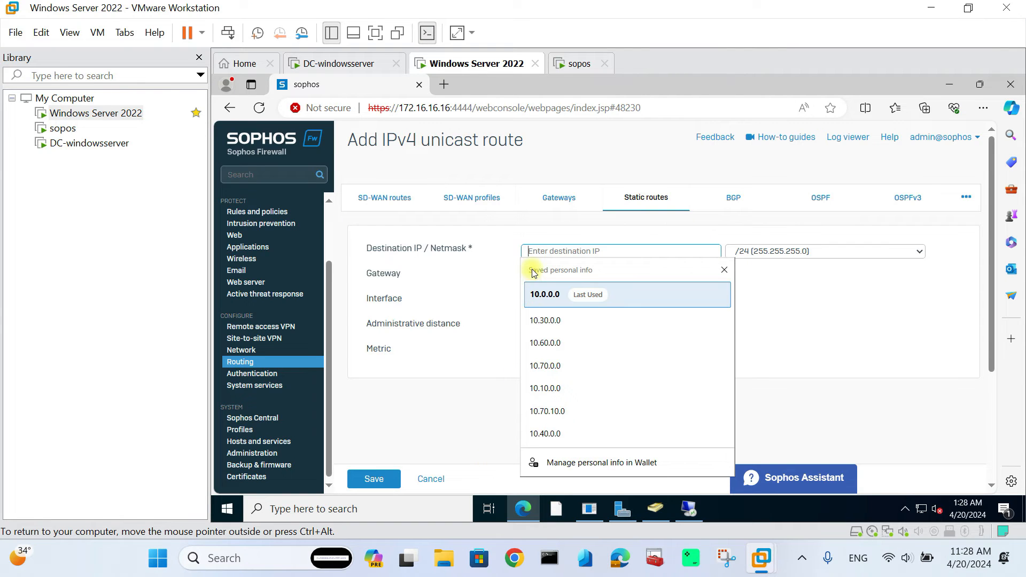
key("ctrl+v")
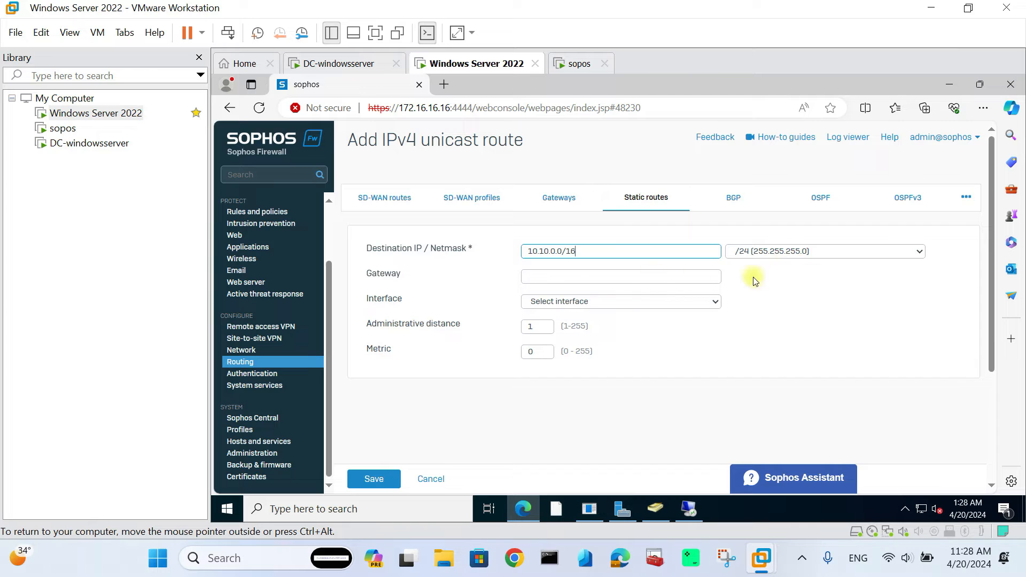
left_click(800, 252)
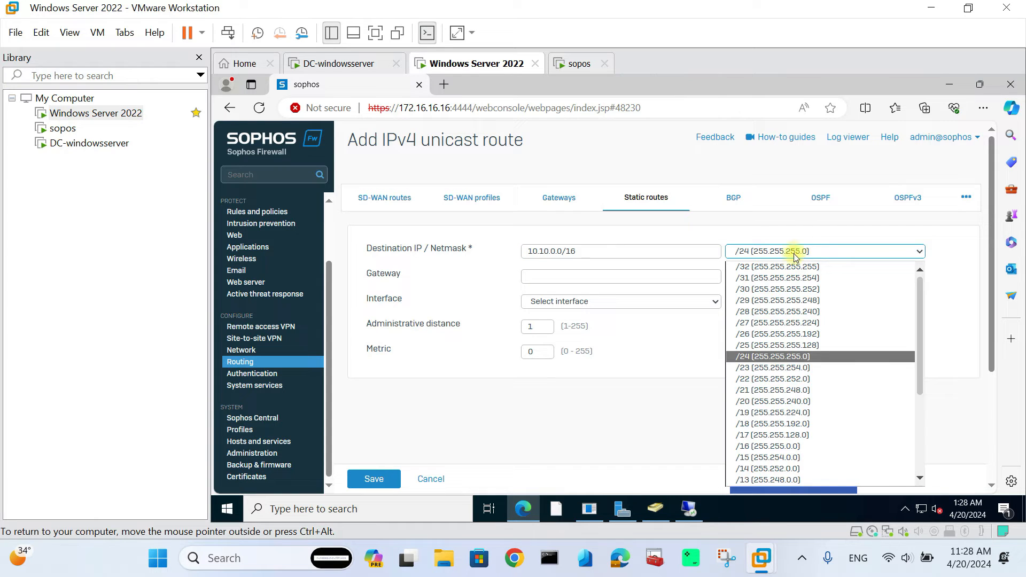
left_click(770, 447)
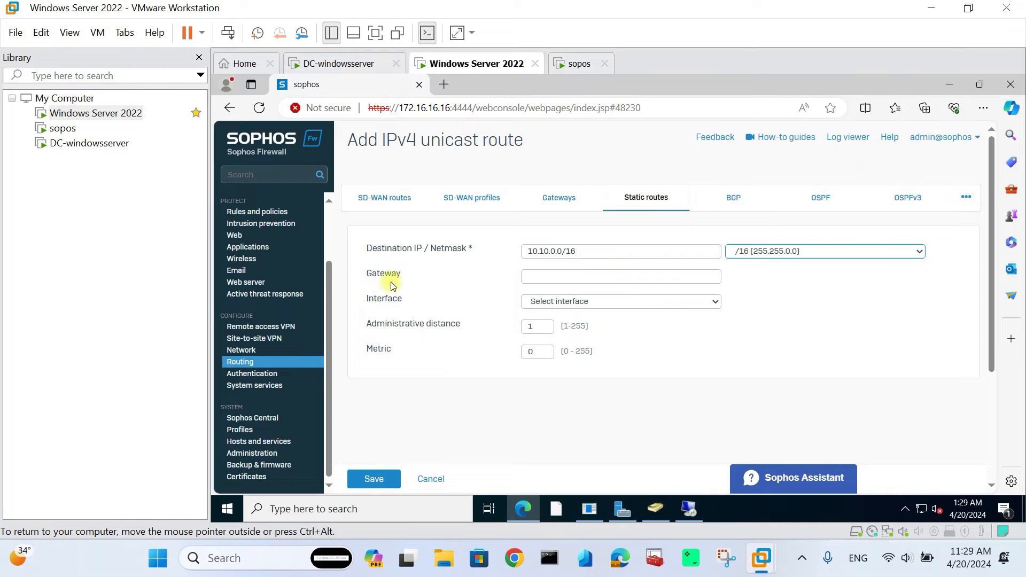
- Route it through interface xfrm1 with metric 1 and save the static route
left_click(566, 301)
left_click(558, 363)
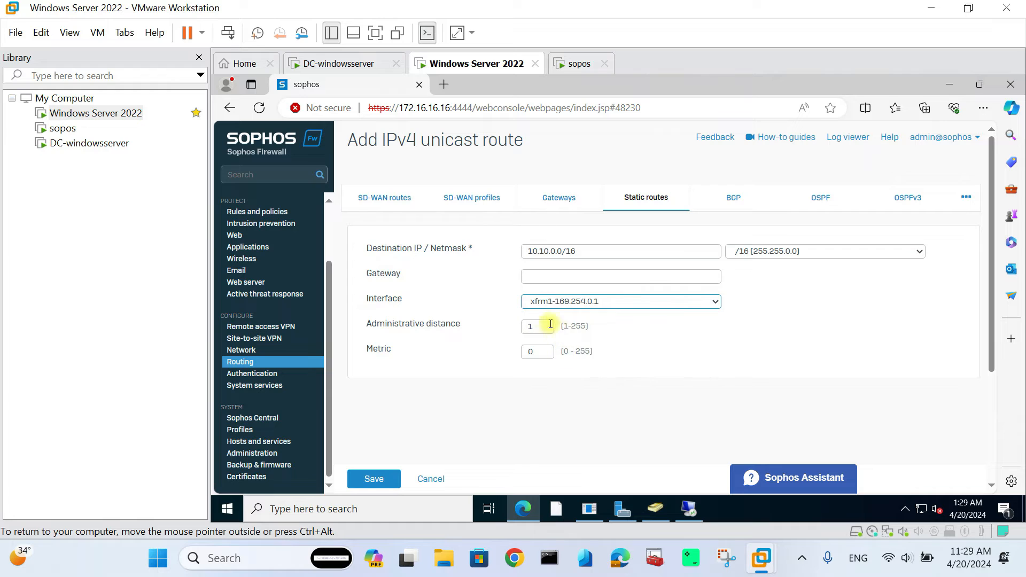
left_click_drag(549, 352, 504, 352)
type("1")
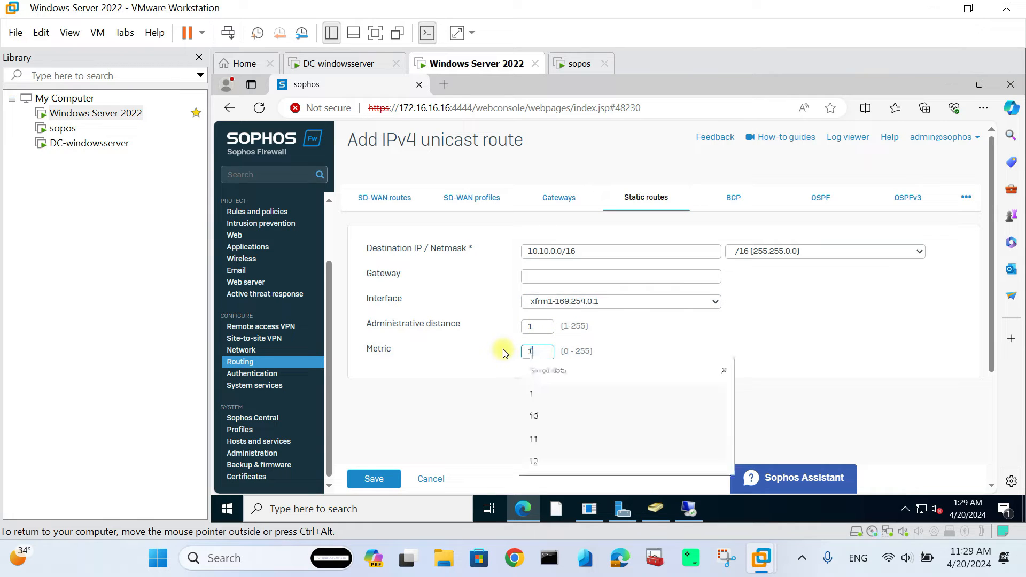
left_click(459, 383)
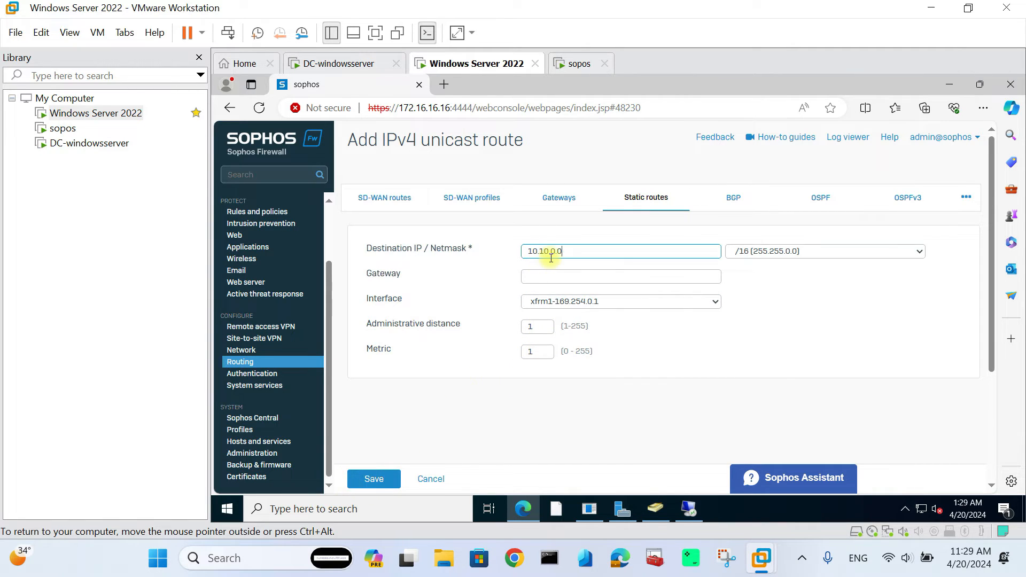
left_click(377, 487)
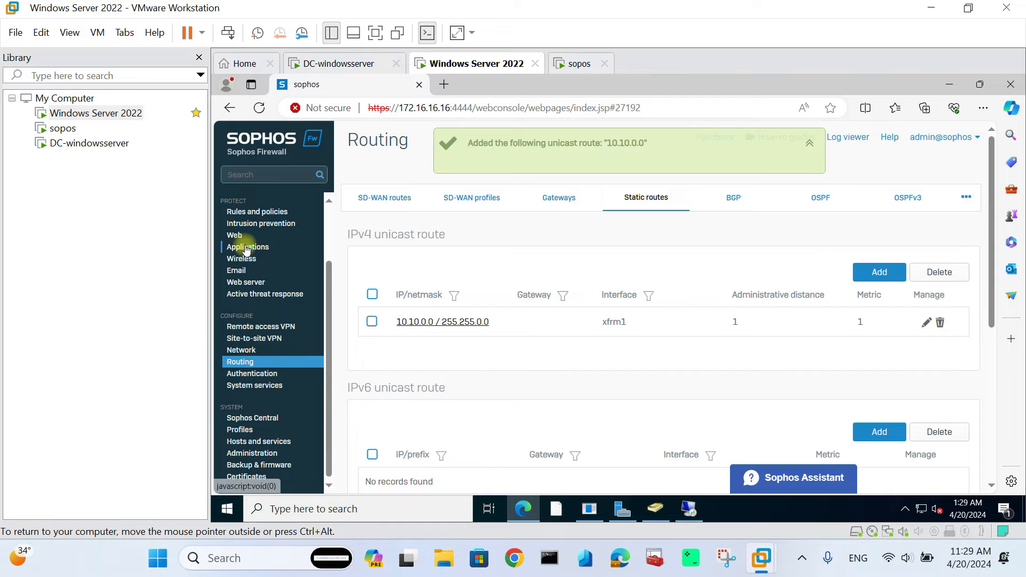
left_click(254, 213)
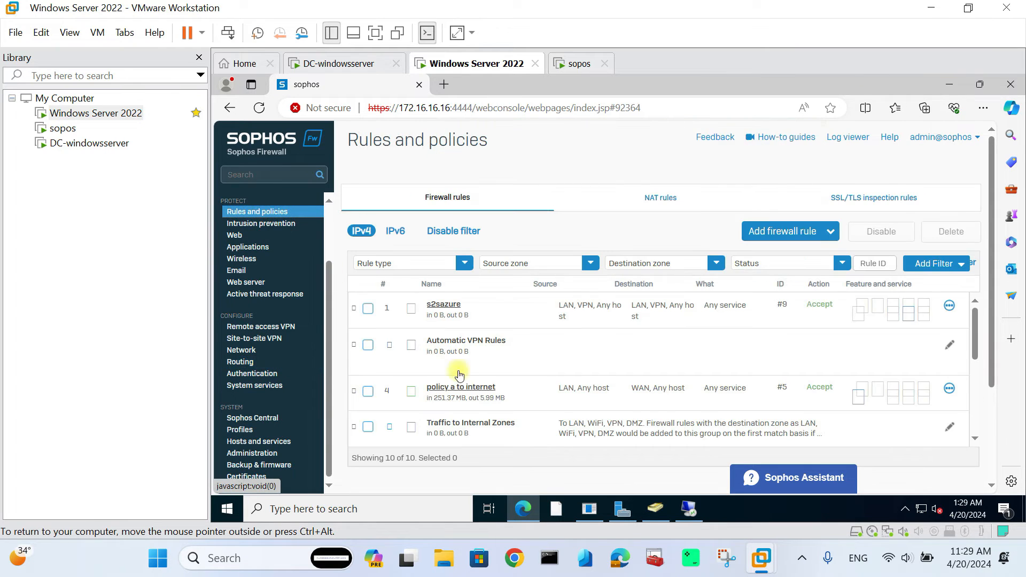
- Review the s2sazure firewall rule, then go to the Site-to-site VPN connections
left_click(444, 307)
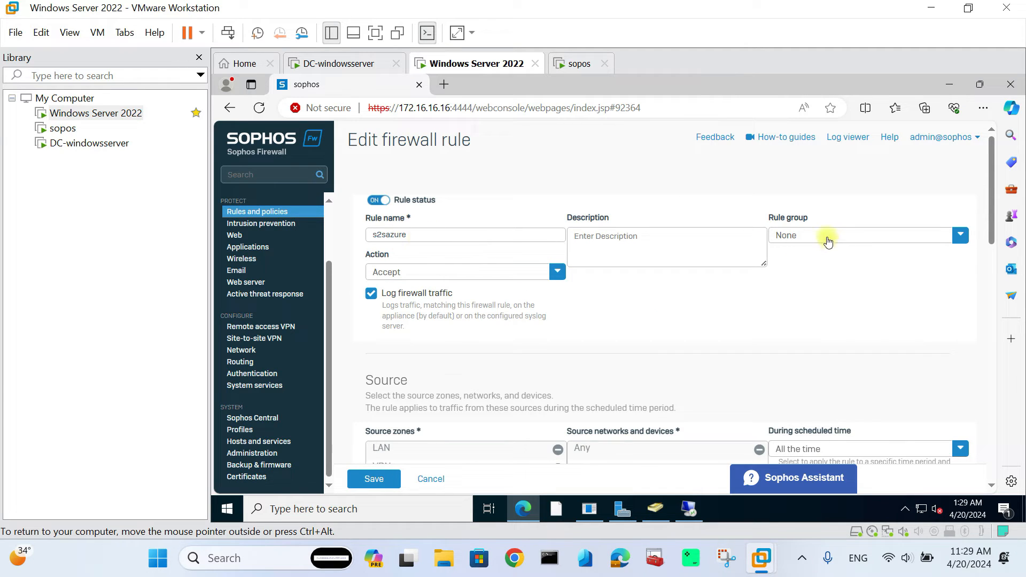
scroll(645, 290, "down", 1)
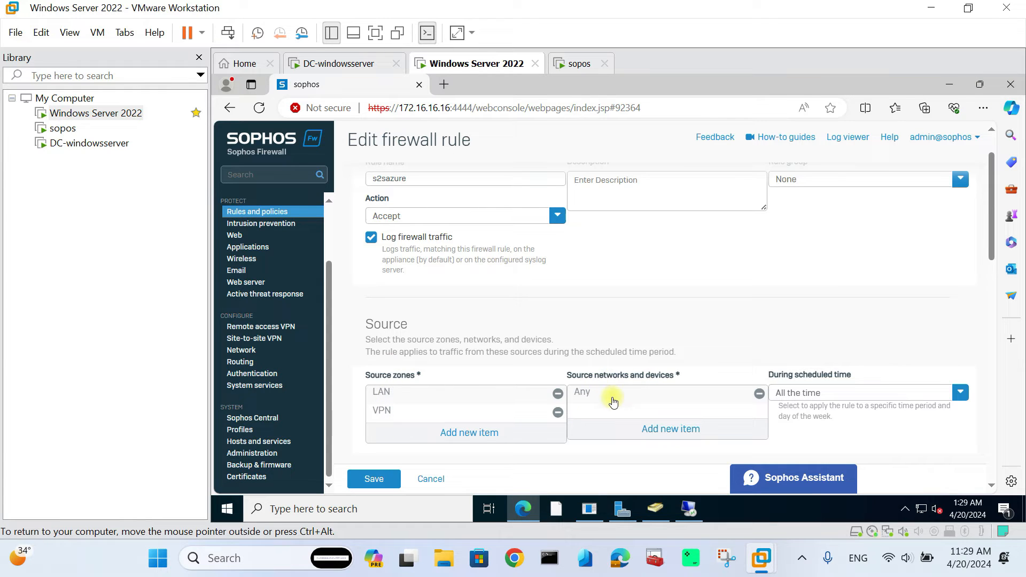
scroll(633, 398, "down", 3)
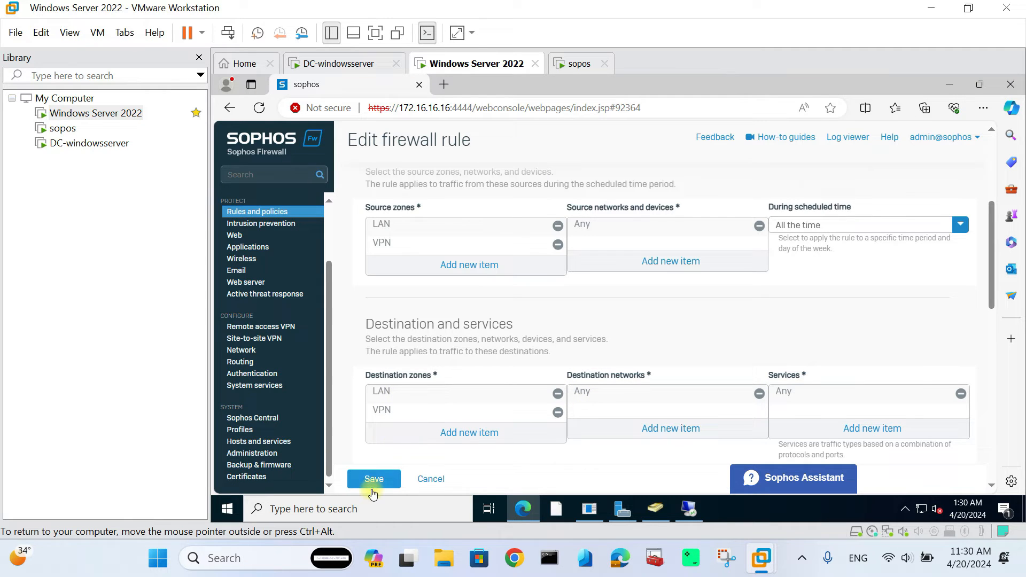
scroll(471, 340, "up", 4)
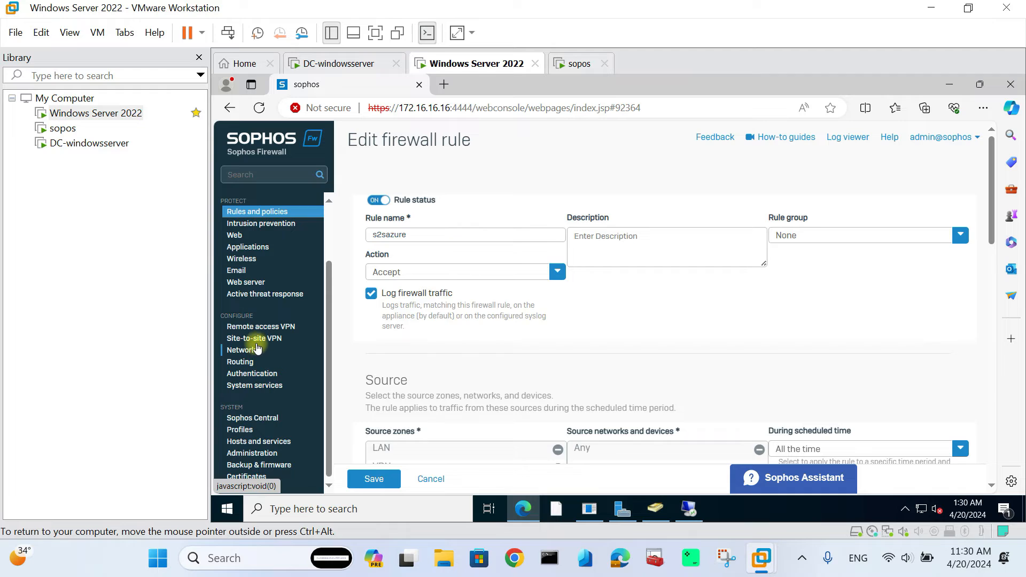
left_click(258, 340)
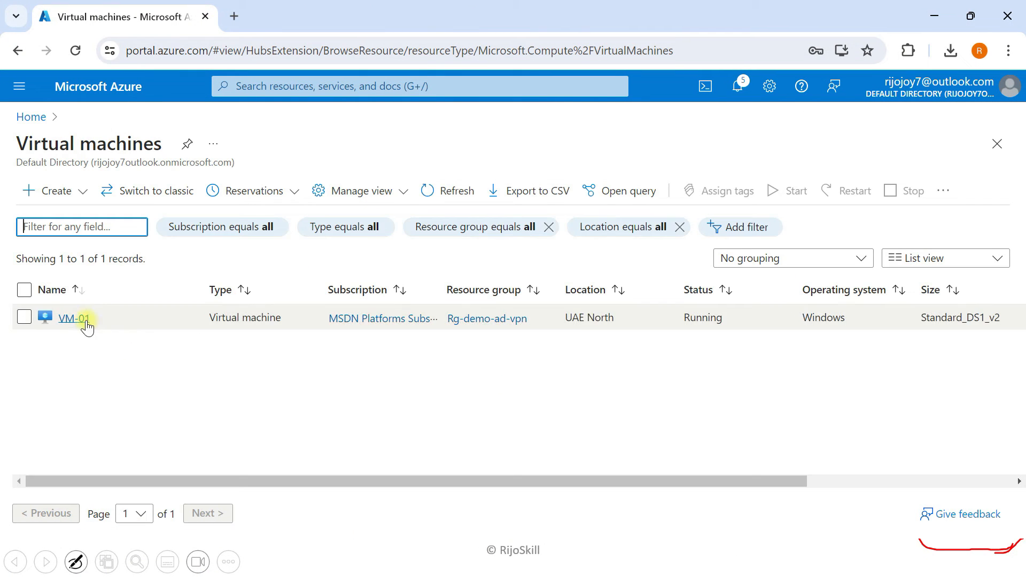
- Copy VM-01's private IP 10.10.2.4 and move to the firewall desktop
left_click(81, 322)
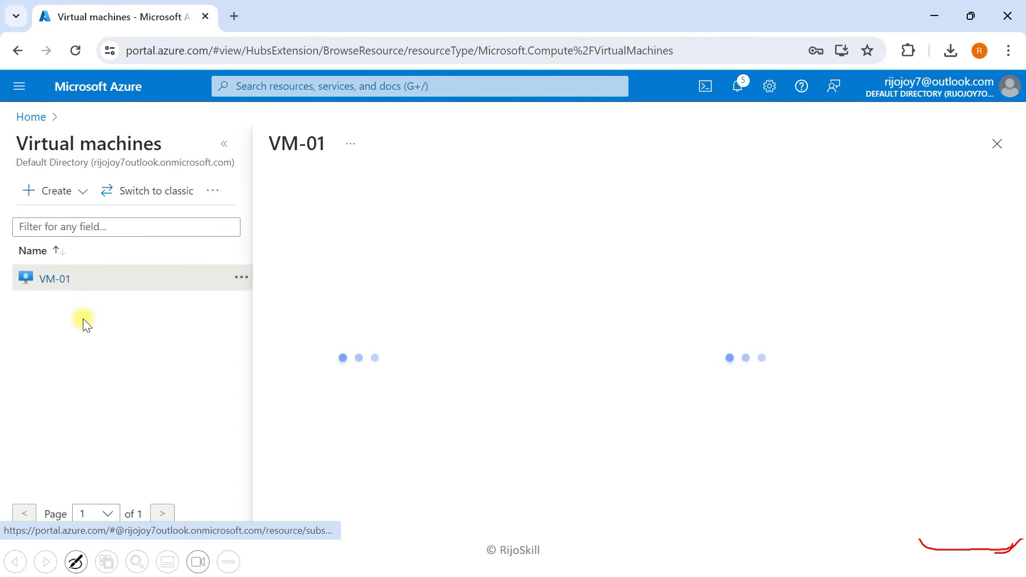
left_click(224, 143)
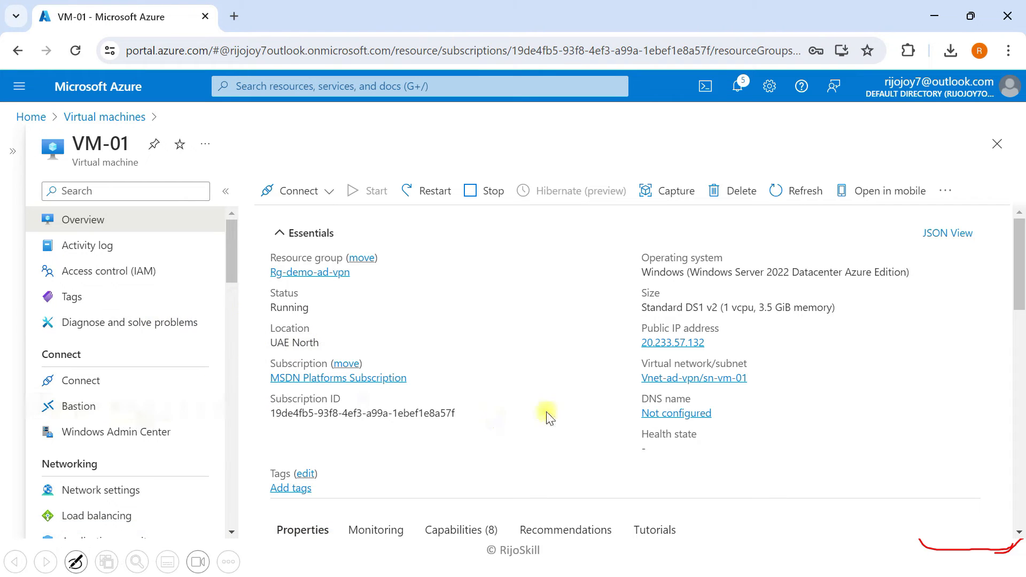
scroll(542, 420, "down", 5)
left_click_drag(775, 328, 820, 328)
right_click(806, 327)
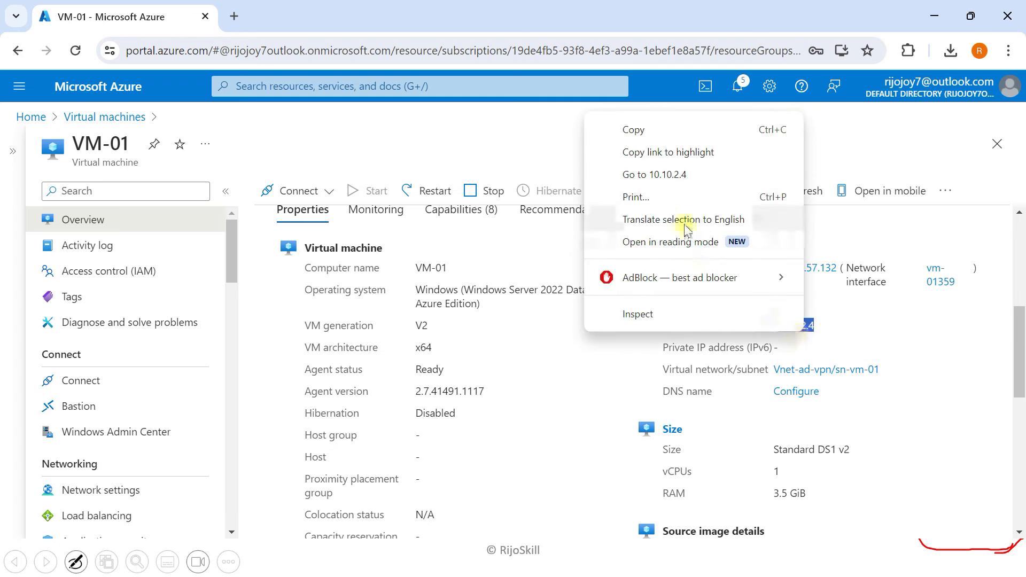
left_click(658, 132)
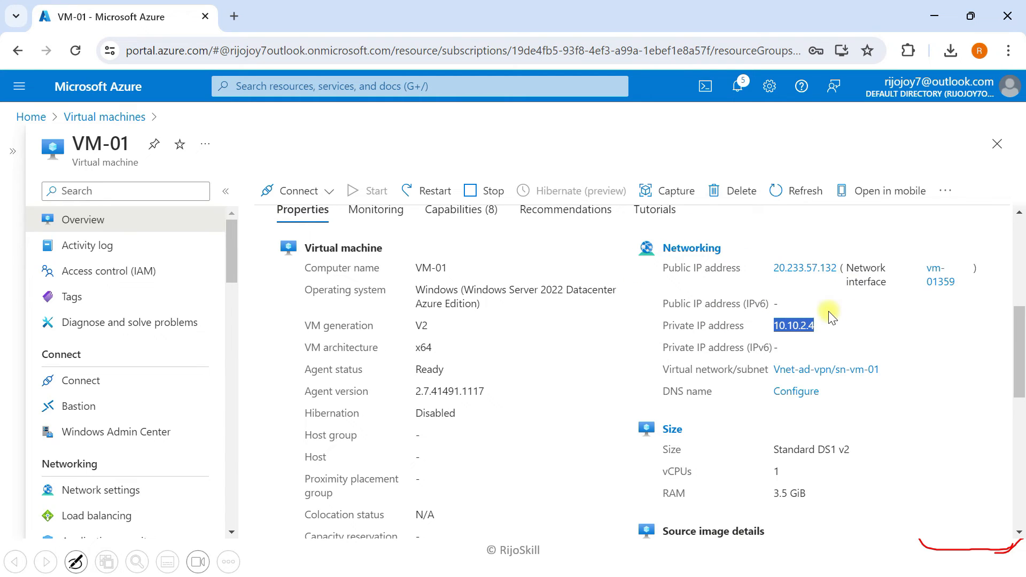
key("super+Tab")
left_click(474, 480)
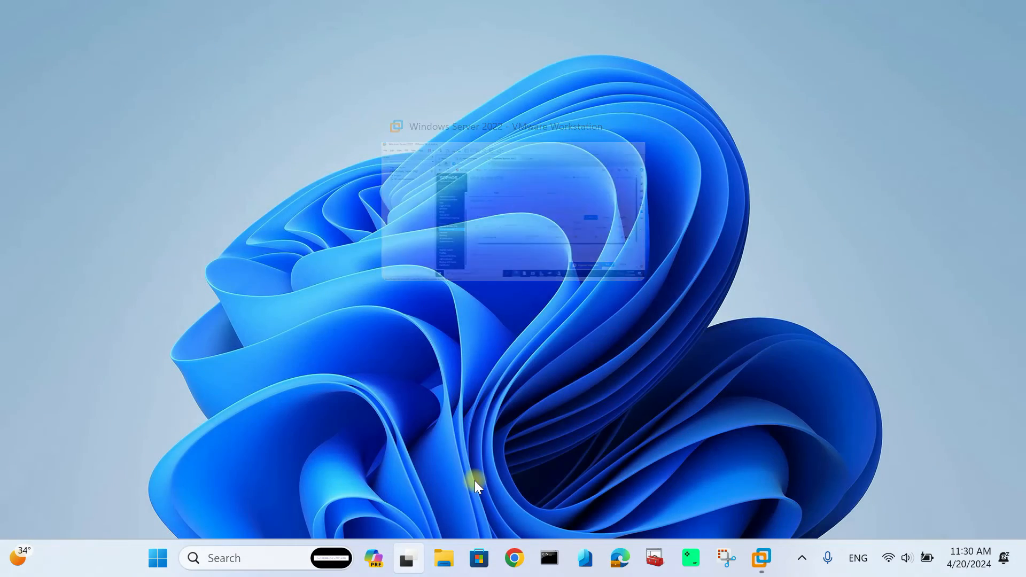
- Start a Remote Desktop session to 10.10.2.4, supplying the user name and password
left_click(693, 501)
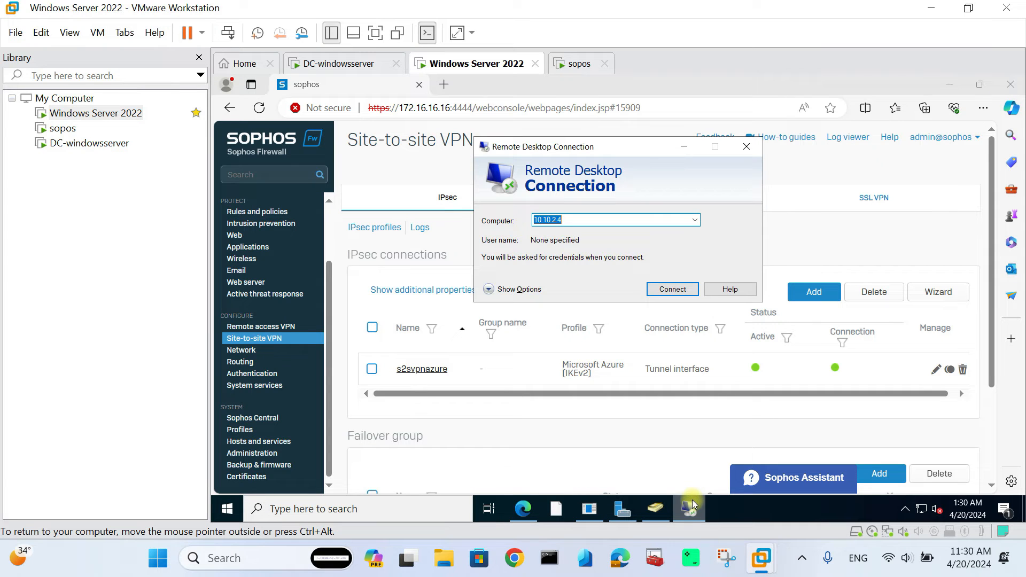
key("ctrl+v")
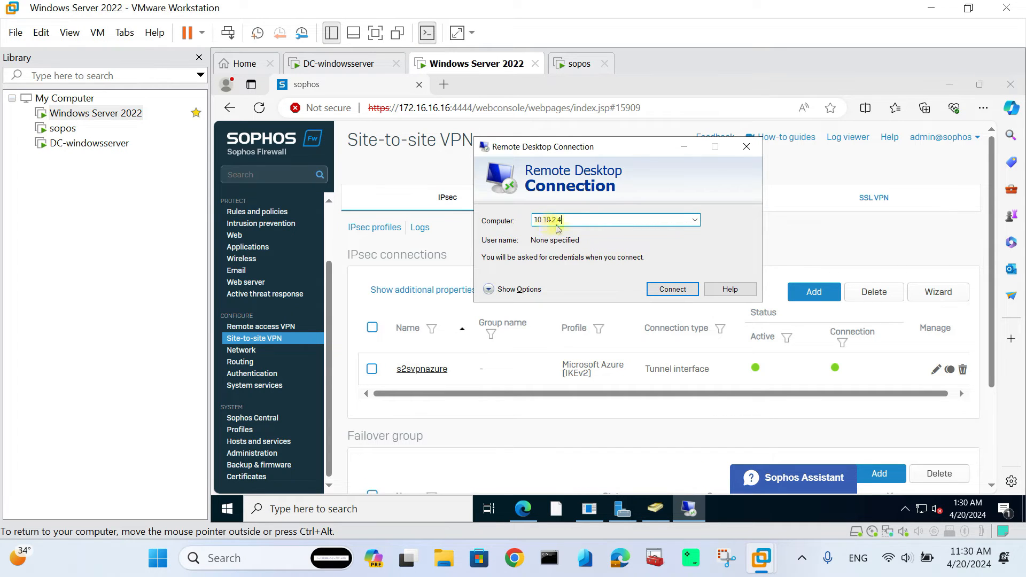
left_click(514, 289)
left_click(582, 287)
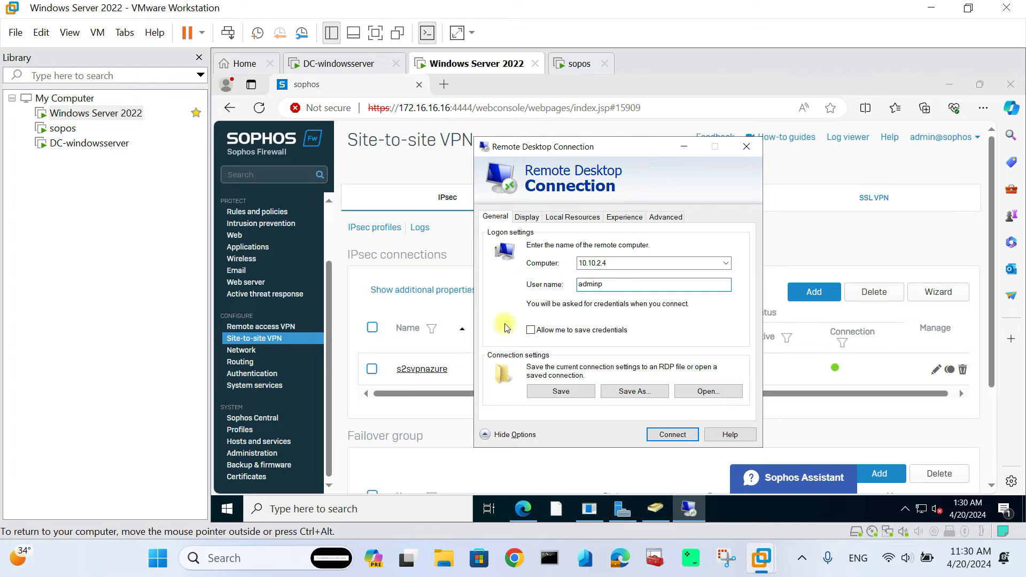
left_click(670, 433)
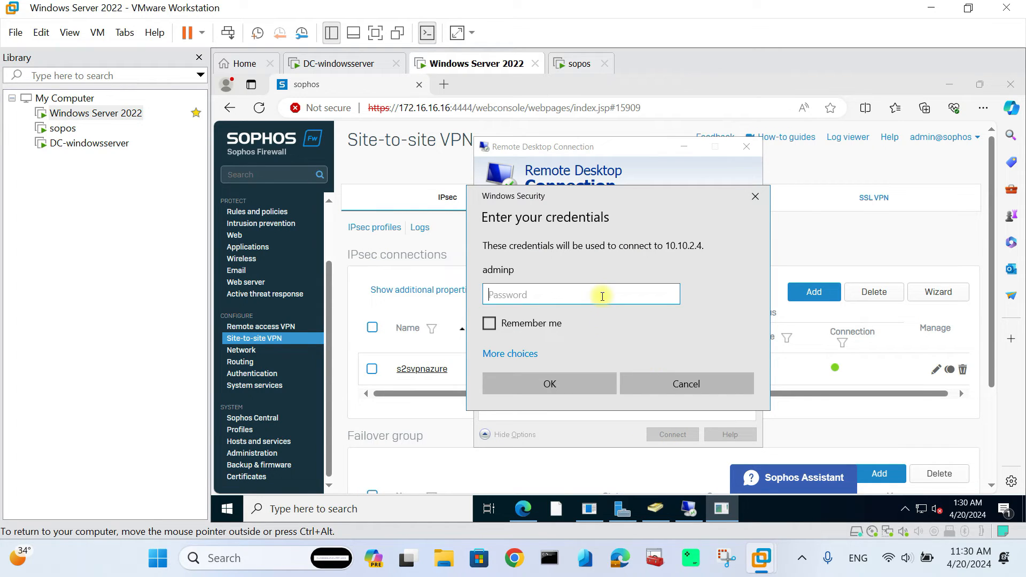
type("•••••")
left_click(569, 385)
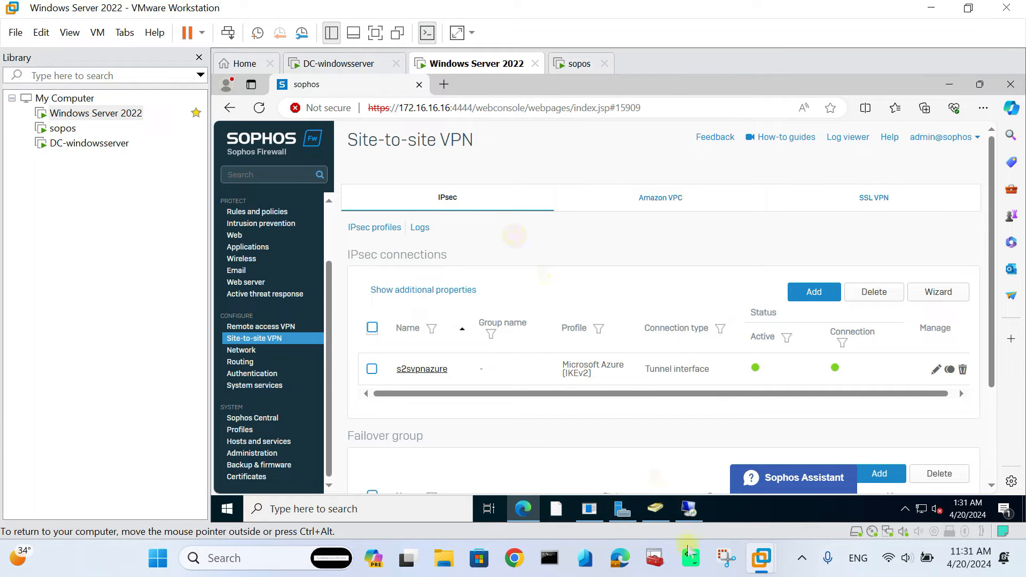
mouse_move(690, 505)
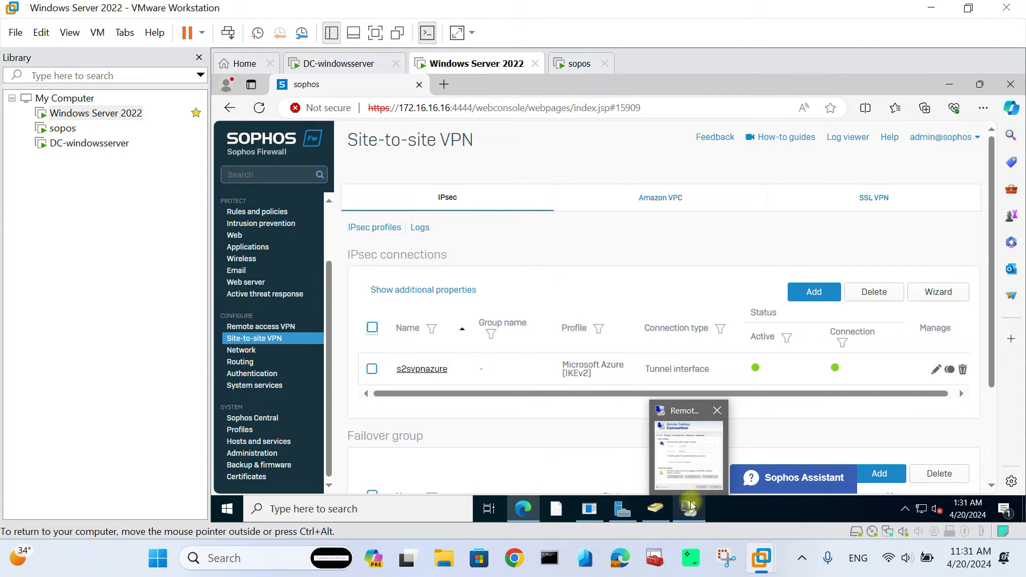
- Accept the RDP certificate warning, then wake the DC-windowsserver VM console
left_click(691, 499)
left_click(675, 410)
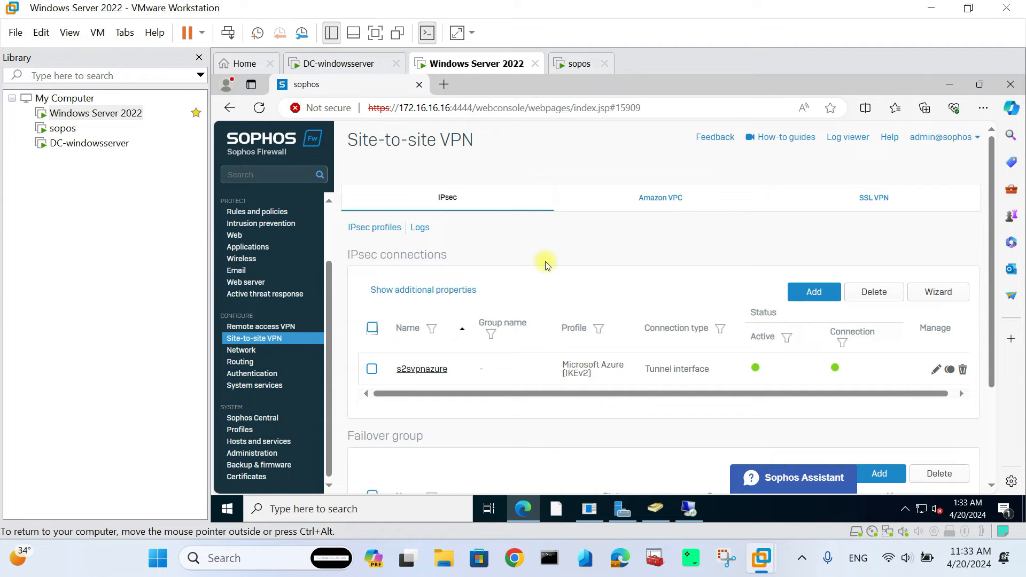
left_click(344, 69)
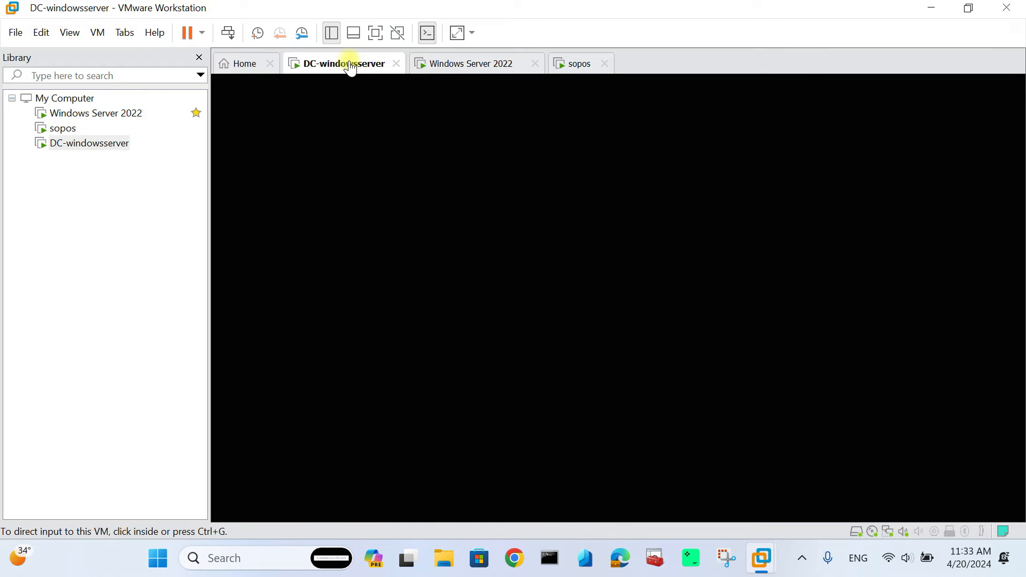
left_click(472, 240)
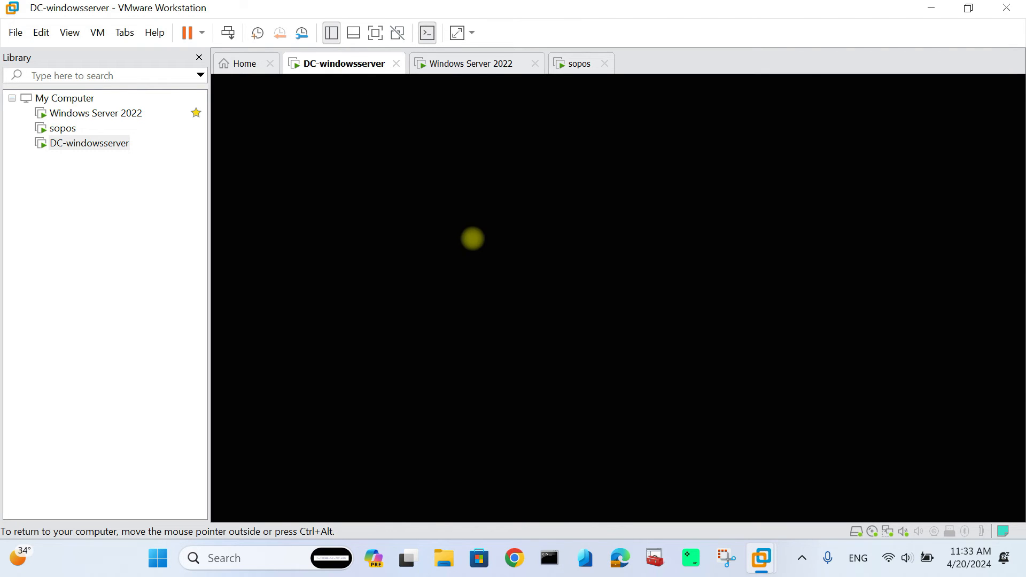
- Sign in to DC-windowsserver as Administrator via Ctrl+Alt+Del and bring Network Policy Server forward
left_click(97, 32)
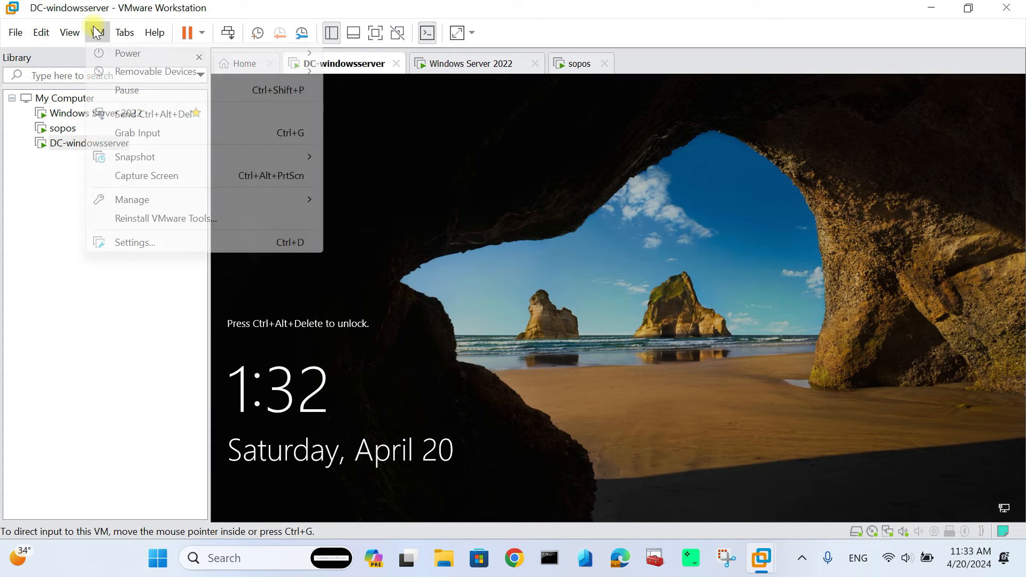
left_click(154, 115)
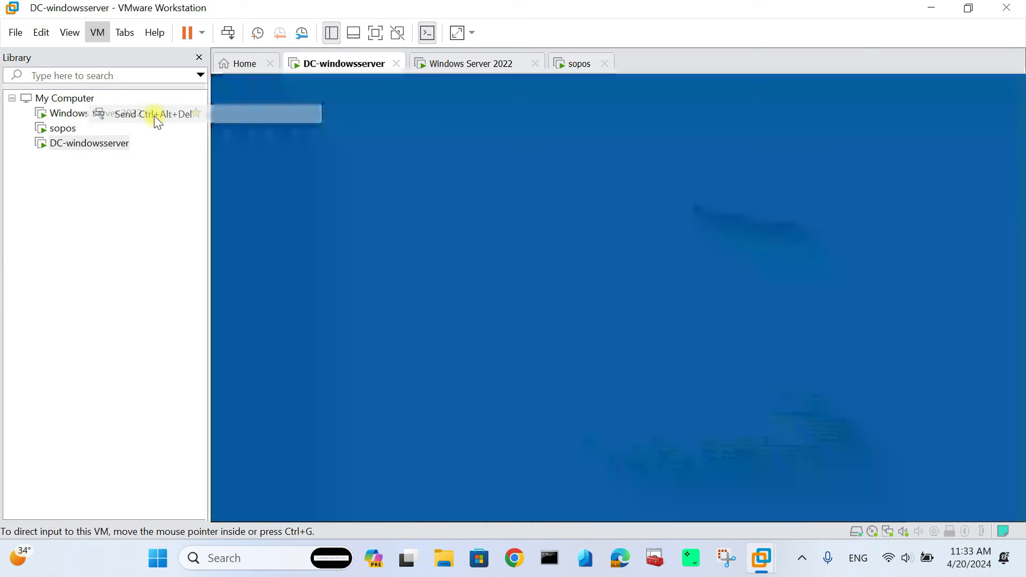
left_click(575, 353)
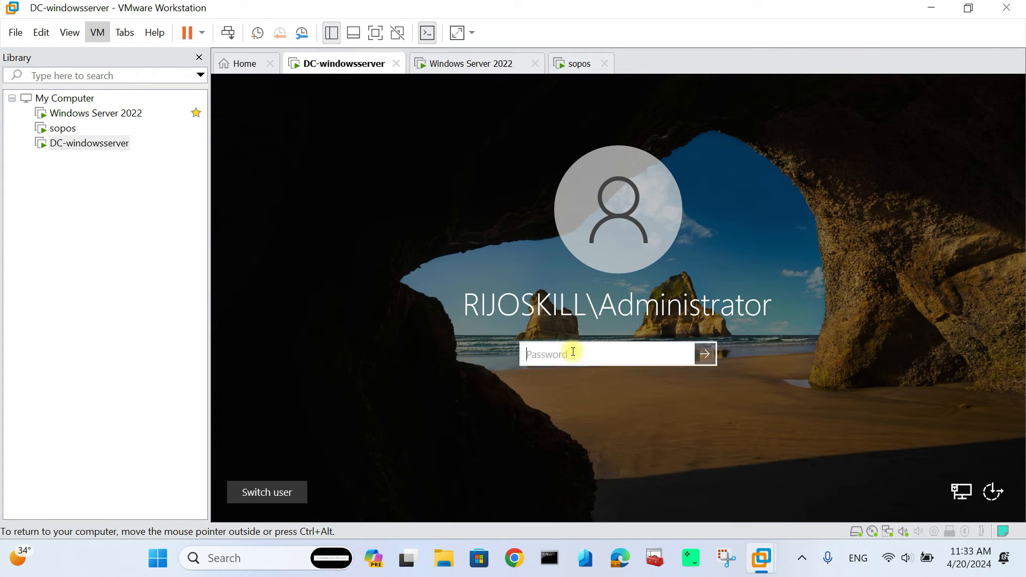
type("•••••••")
key("BackSpace")
key("BackSpace")
key("BackSpace")
key("BackSpace")
key("BackSpace")
key("BackSpace")
key("BackSpace")
key("BackSpace")
key("BackSpace")
type("•")
key("BackSpace")
type("••••••••••••")
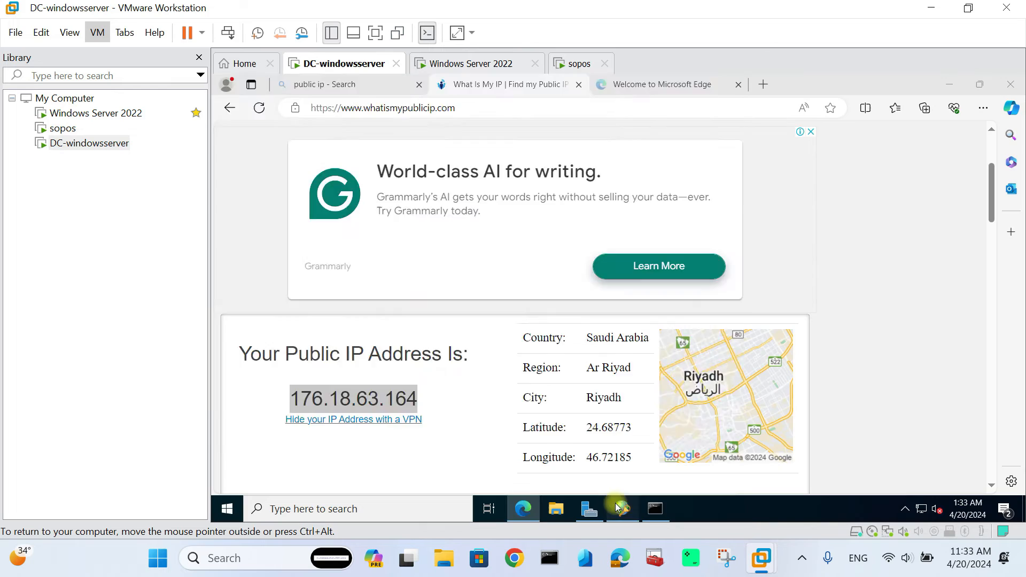
left_click(622, 508)
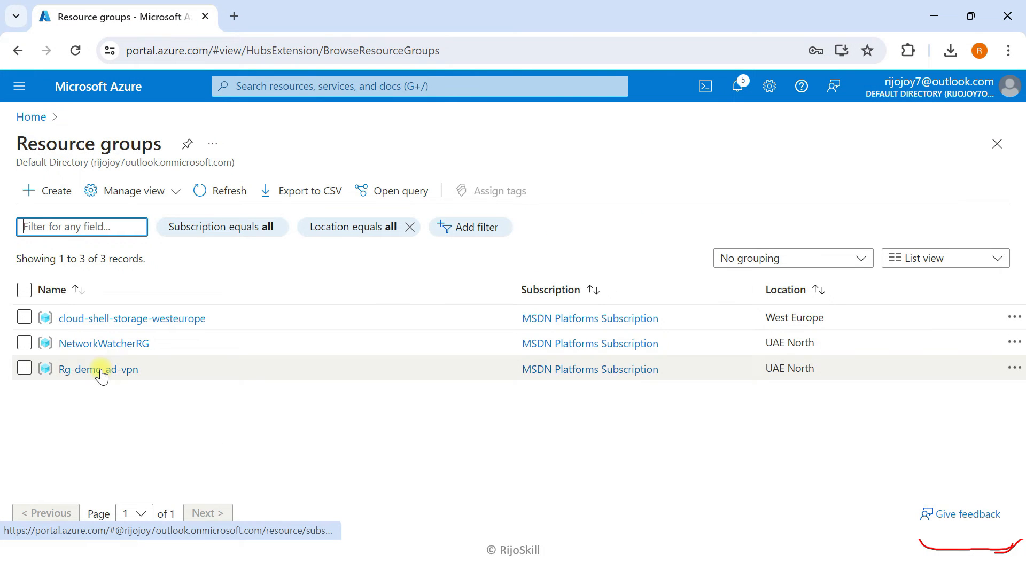
- Start point-to-site configuration on GW-ad in Rg-demo-ad-vpn with RADIUS authentication
left_click(99, 369)
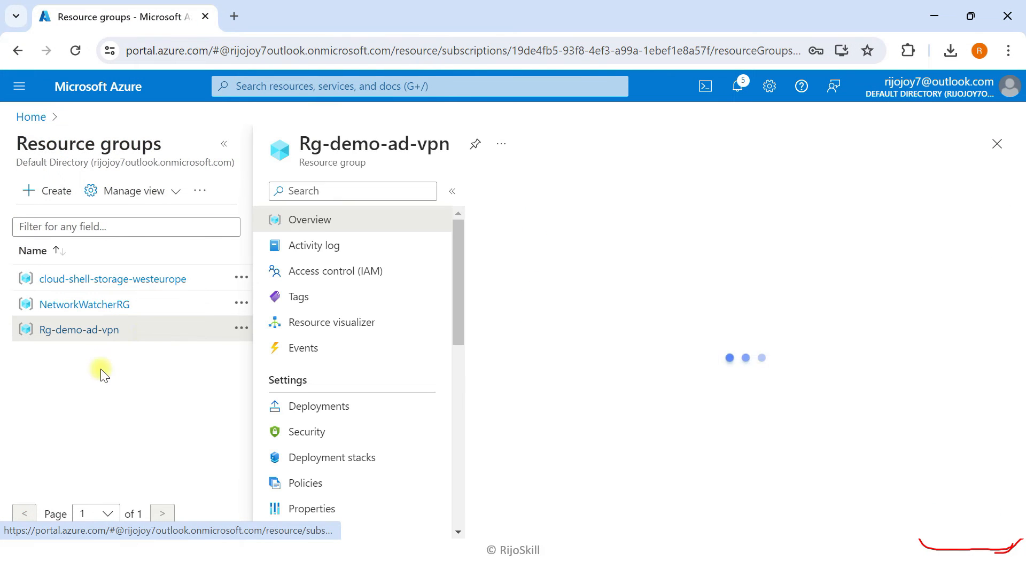
left_click(222, 143)
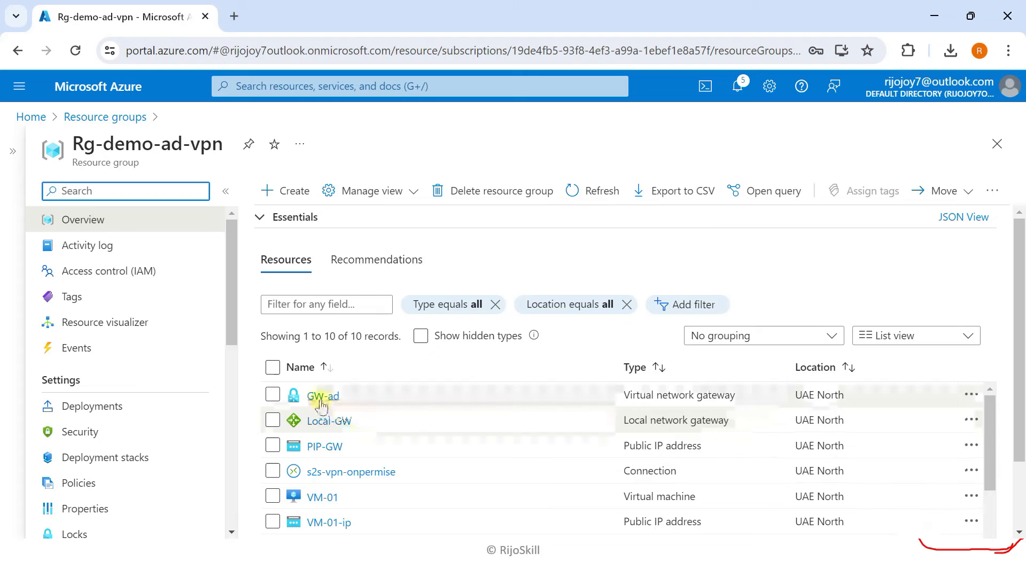
left_click(323, 395)
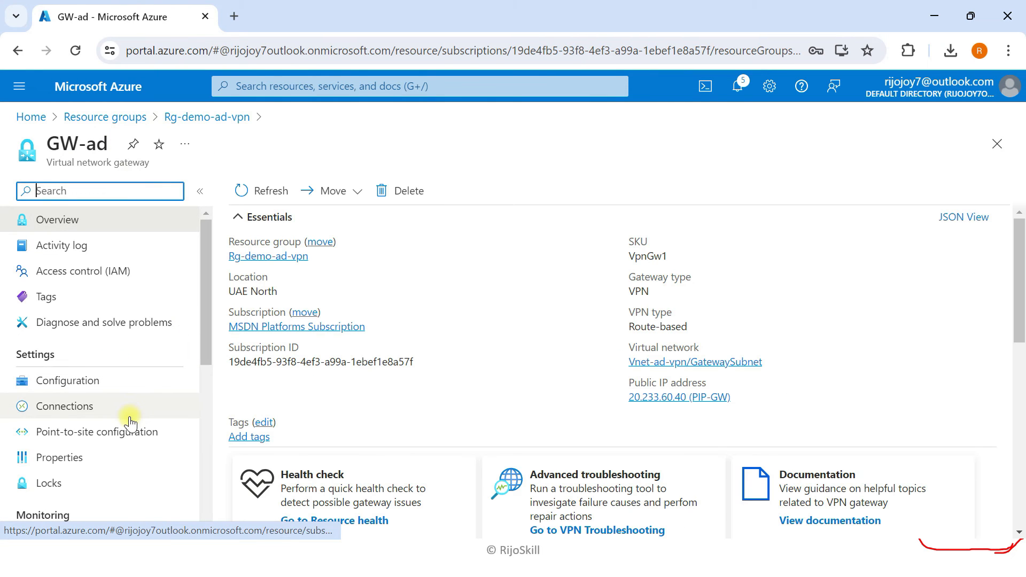
left_click(108, 434)
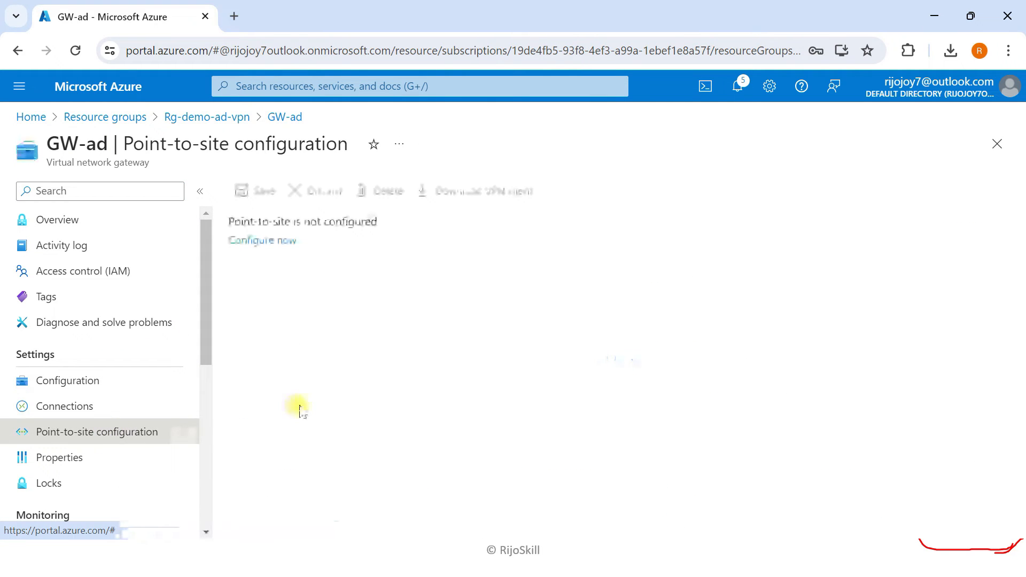
left_click(273, 241)
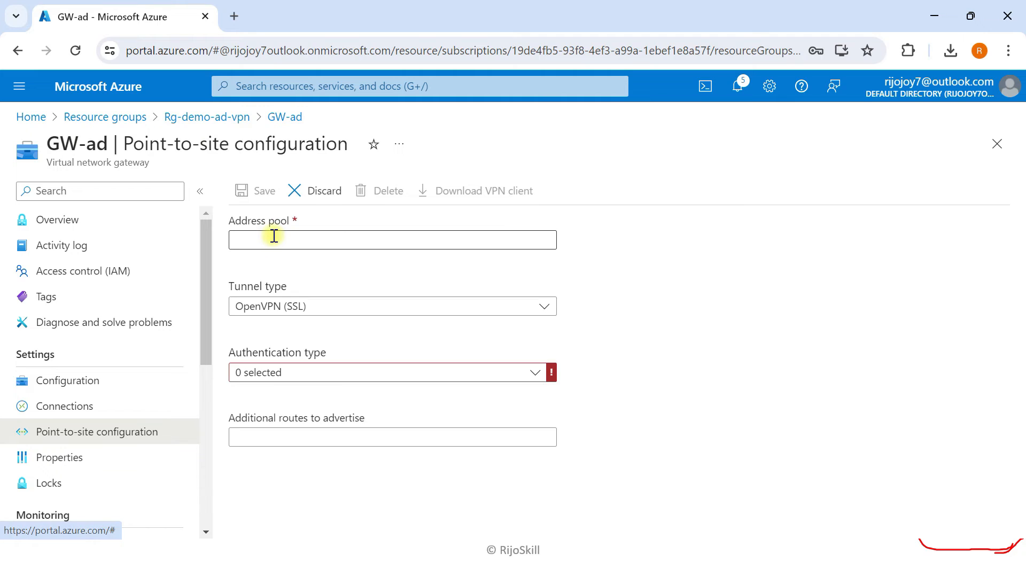
left_click(284, 373)
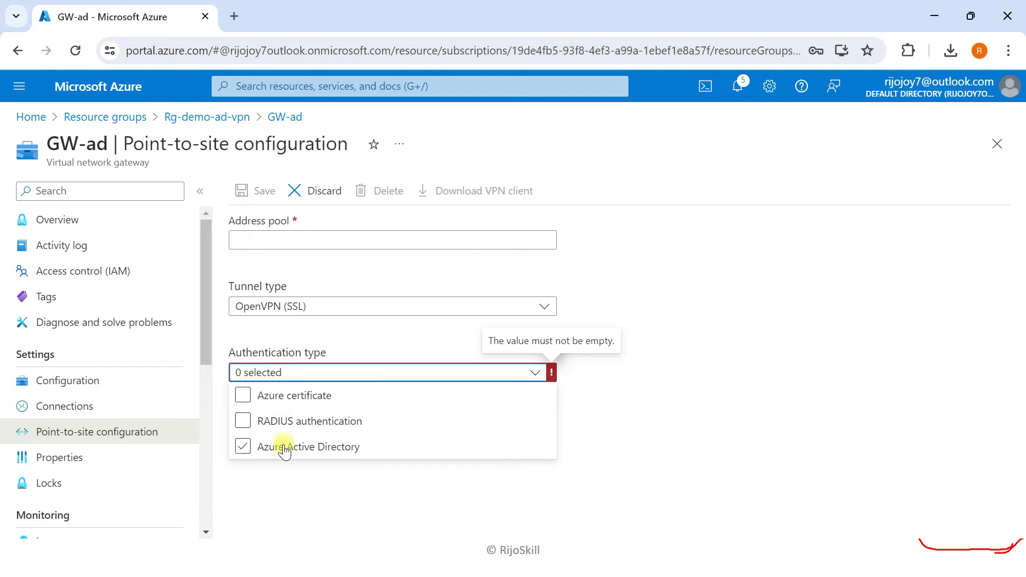
left_click(245, 423)
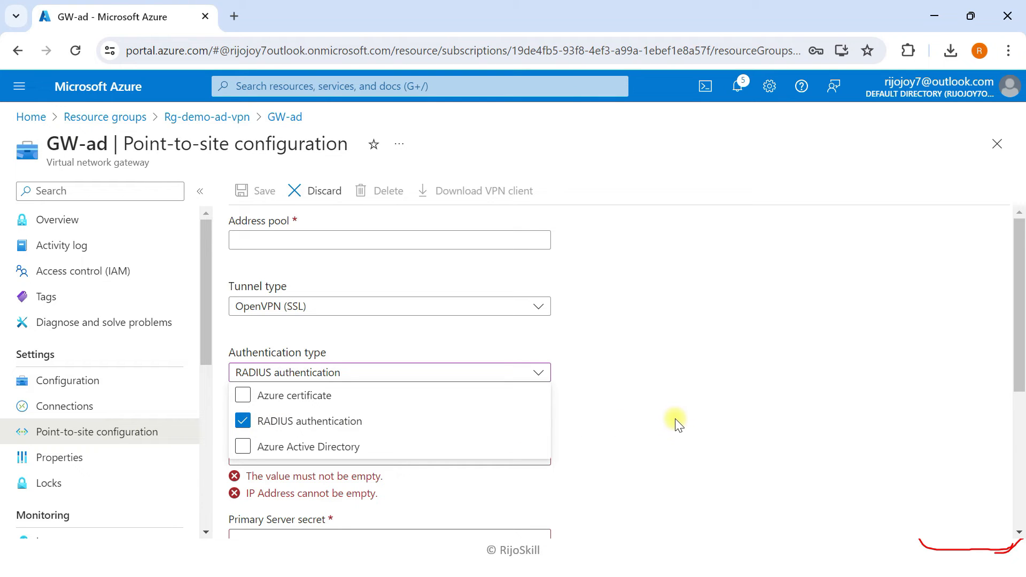
left_click(660, 409)
- Enter 10.80.10.0/24 as the point-to-site client address pool
scroll(312, 381, "down", 2)
scroll(315, 374, "up", 2)
left_click(278, 239)
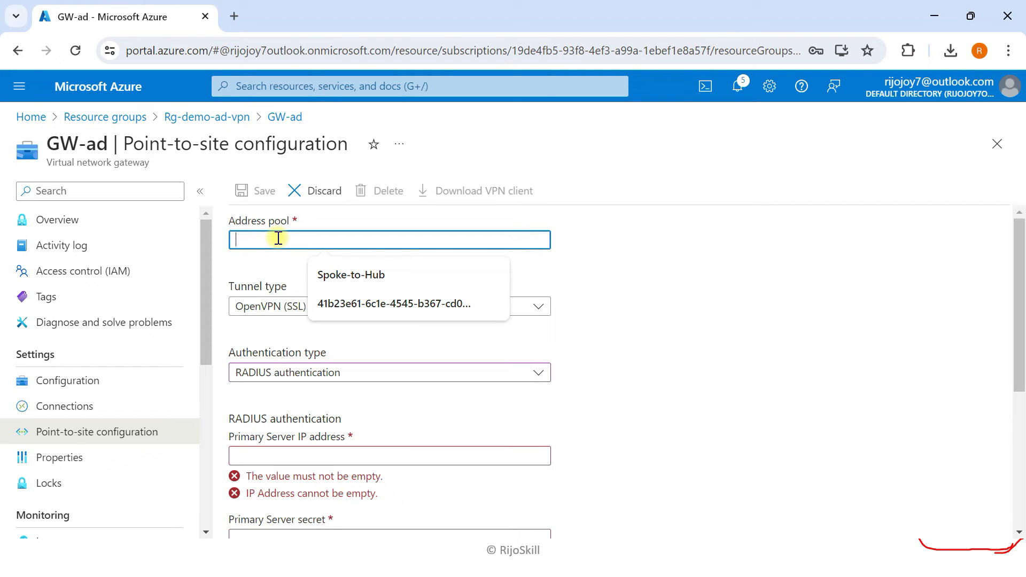
type("10.")
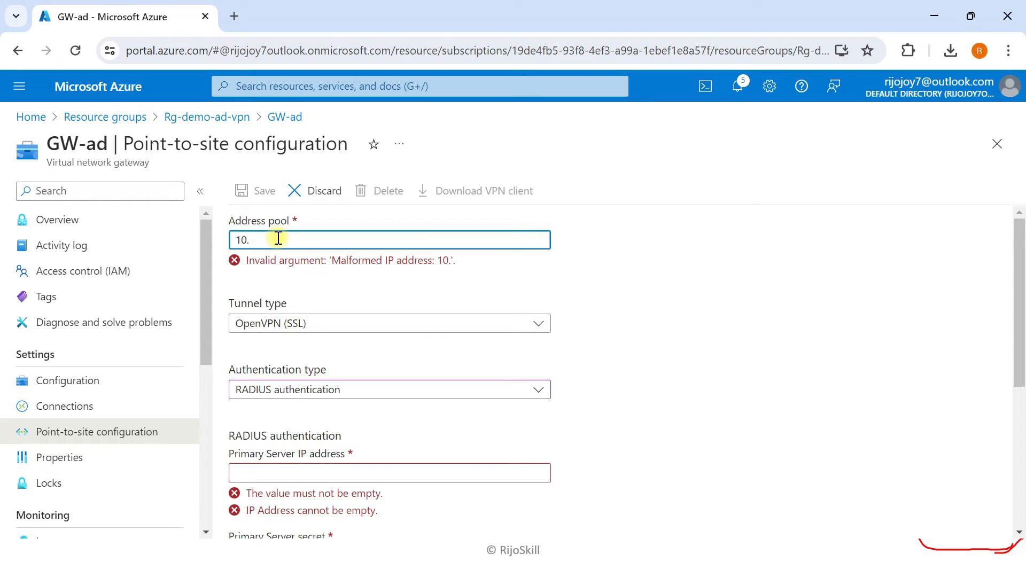
type("0")
type("10.0/24")
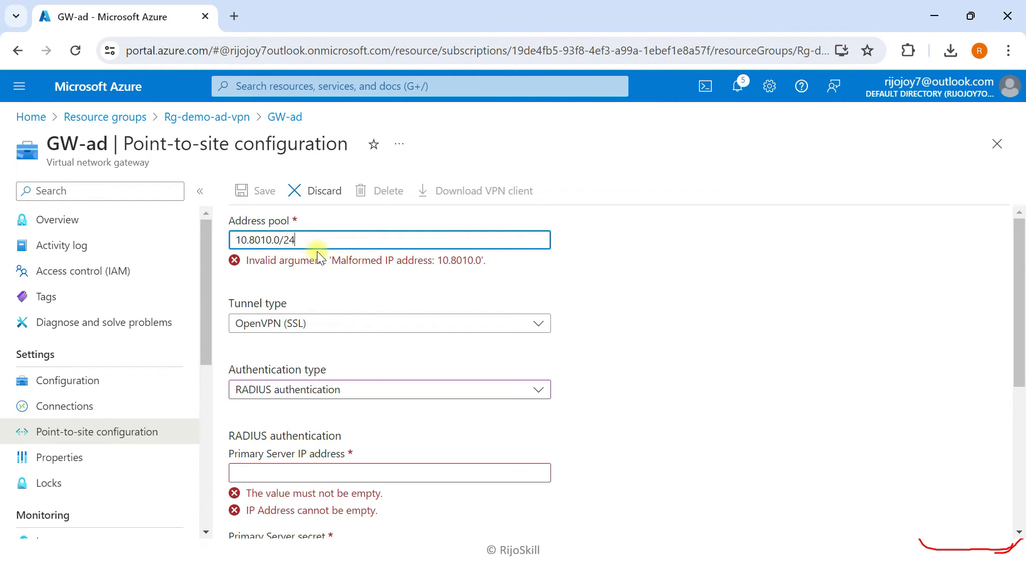
left_click(261, 245)
type(".")
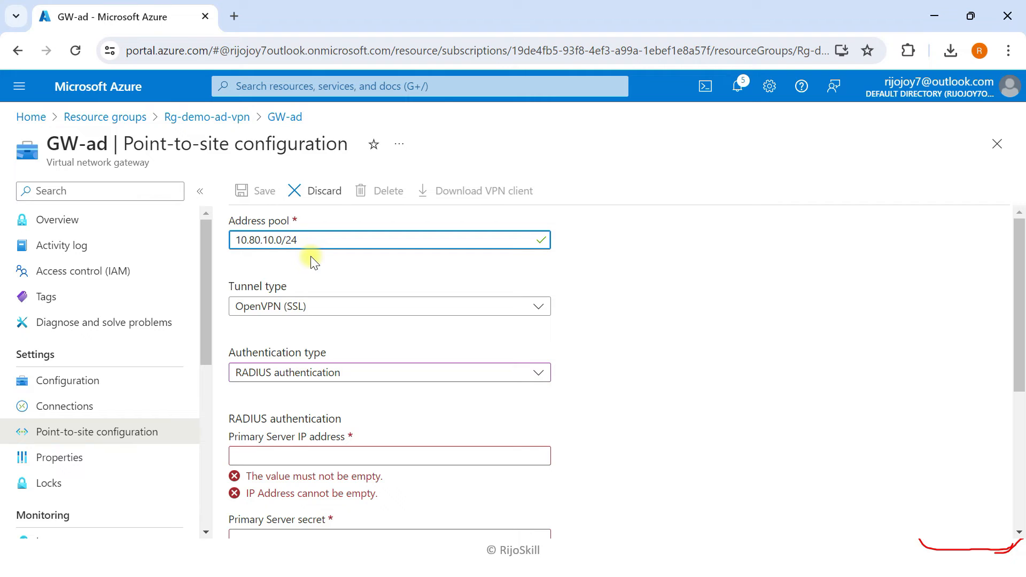
- Choose IKEv2 and OpenVPN (SSL) as the tunnel type and focus the Primary Server IP field
left_click(265, 308)
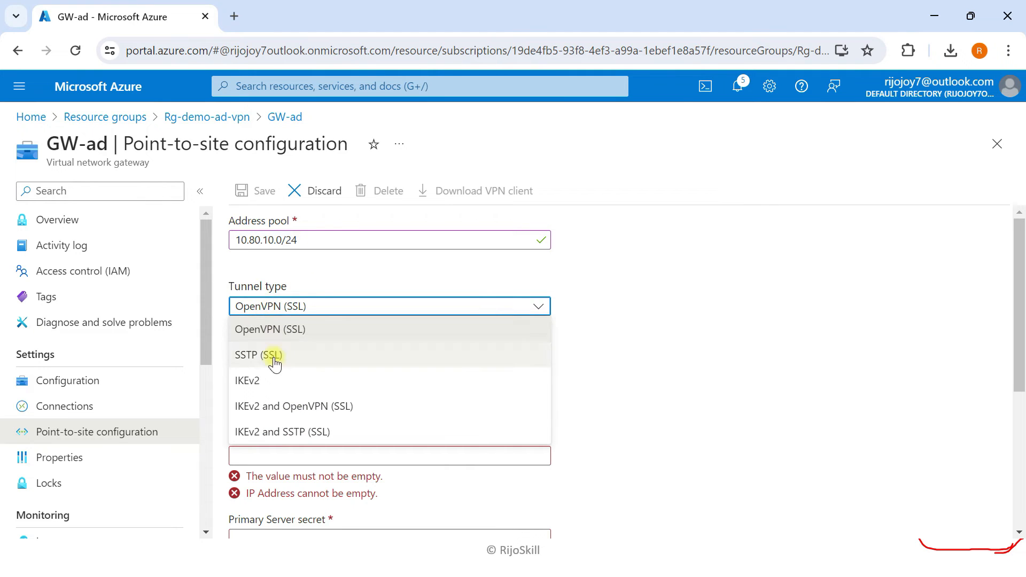
left_click(257, 406)
scroll(274, 315, "down", 3)
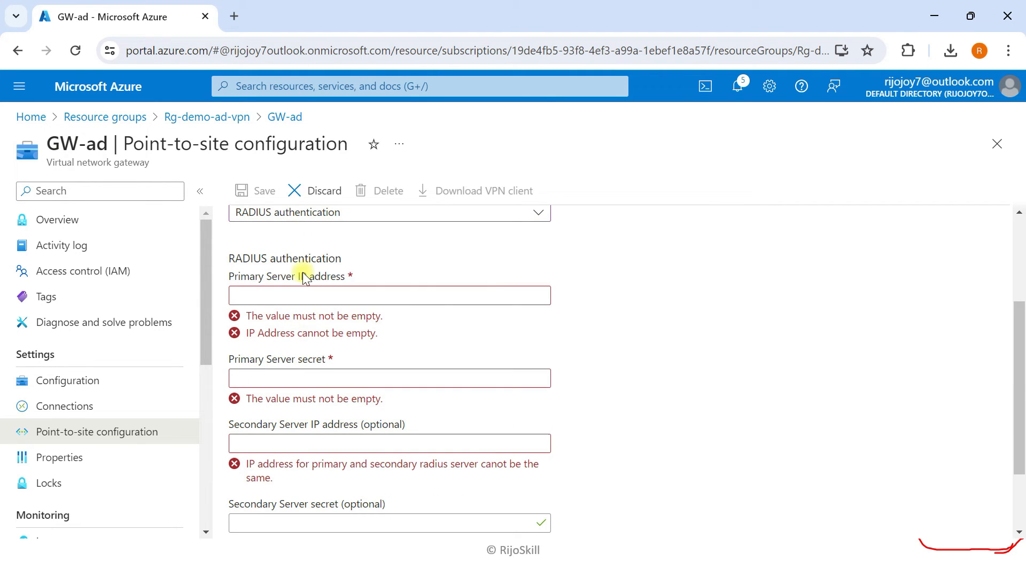
left_click_drag(229, 276, 345, 283)
left_click(298, 297)
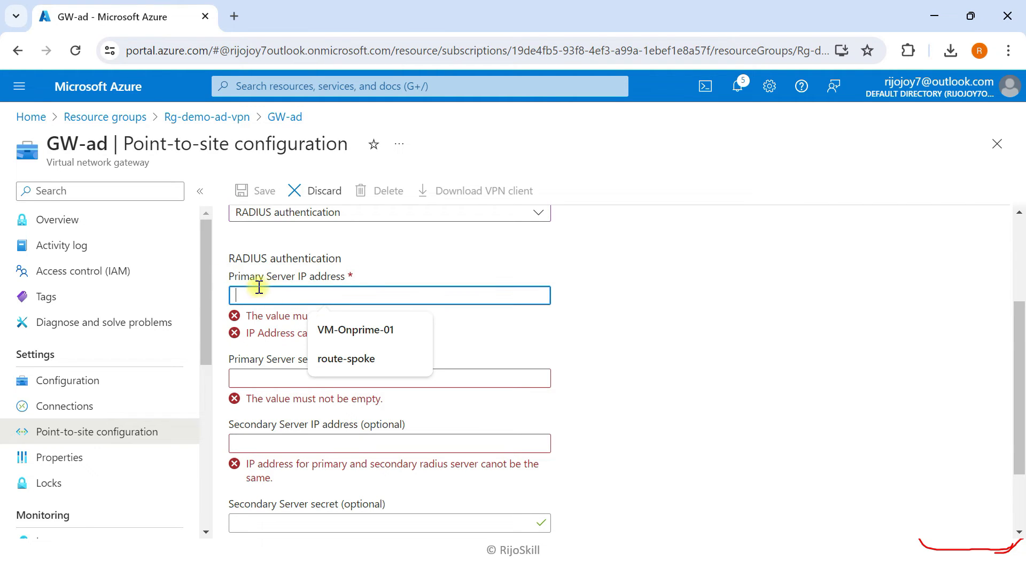
left_click_drag(231, 278, 343, 274)
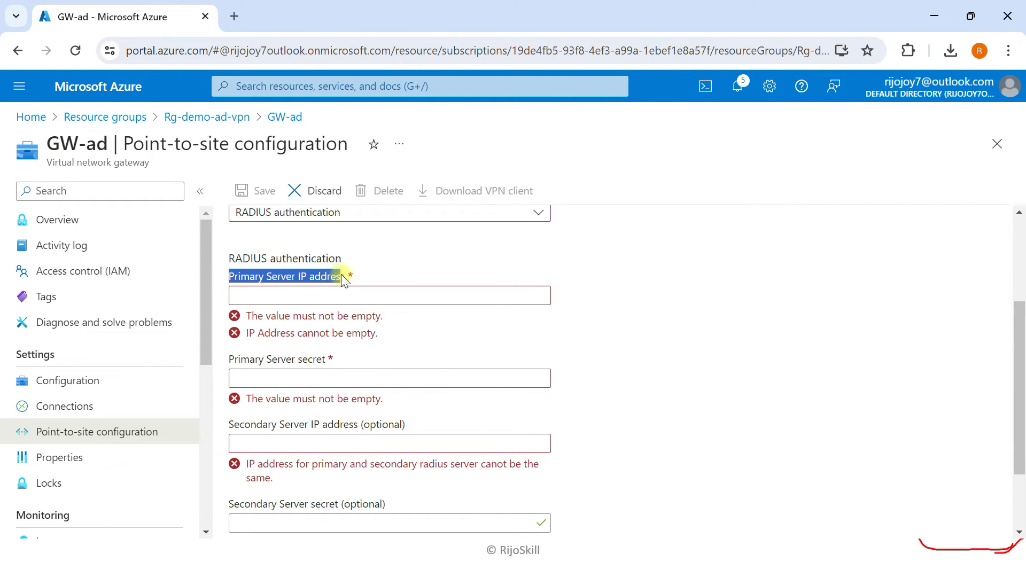
left_click(297, 297)
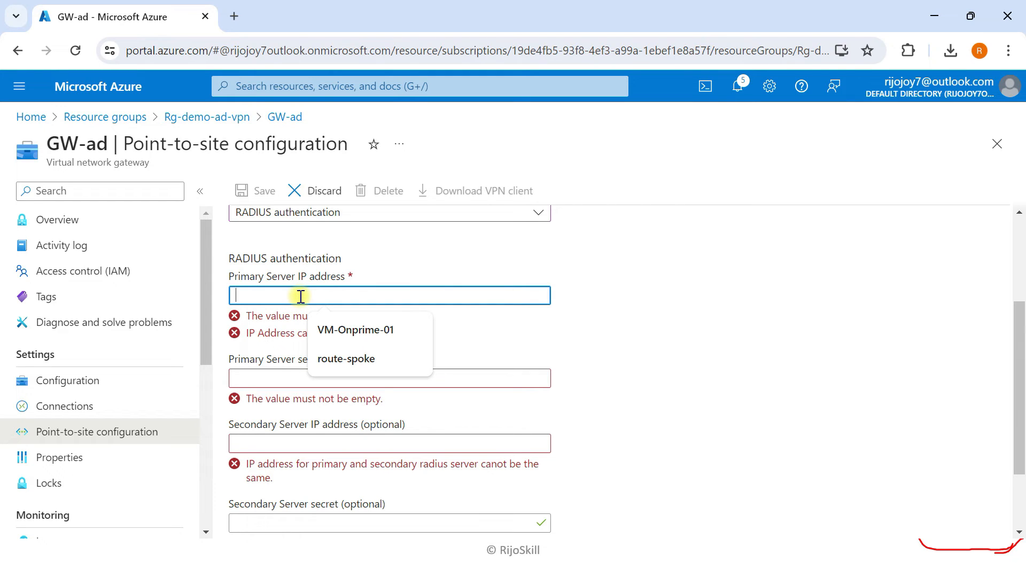
left_click(521, 321)
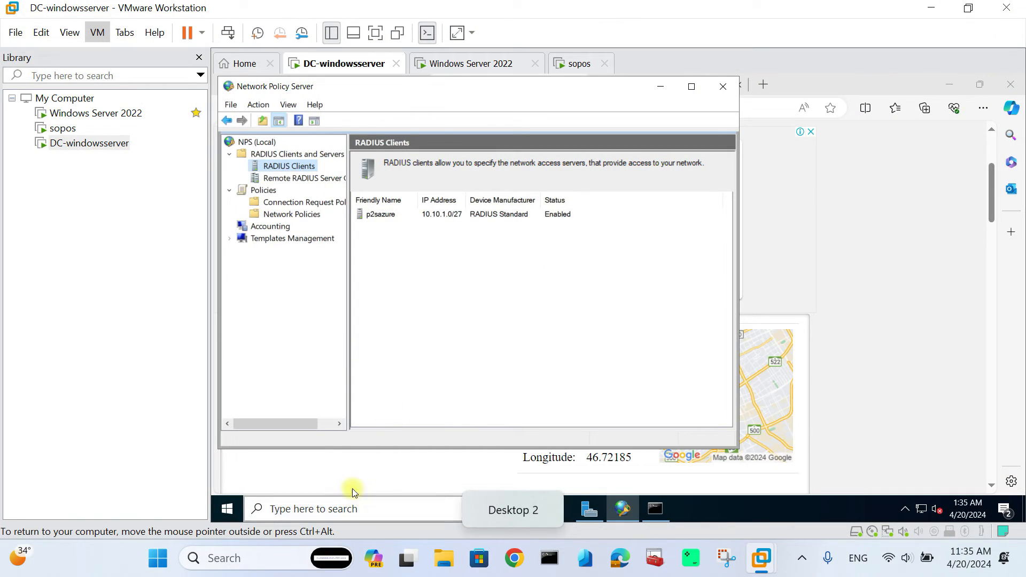
- Run ipconfig on DC-windowsserver, showing its IPv4 address 172.16.16.17
left_click(332, 507)
left_click(657, 508)
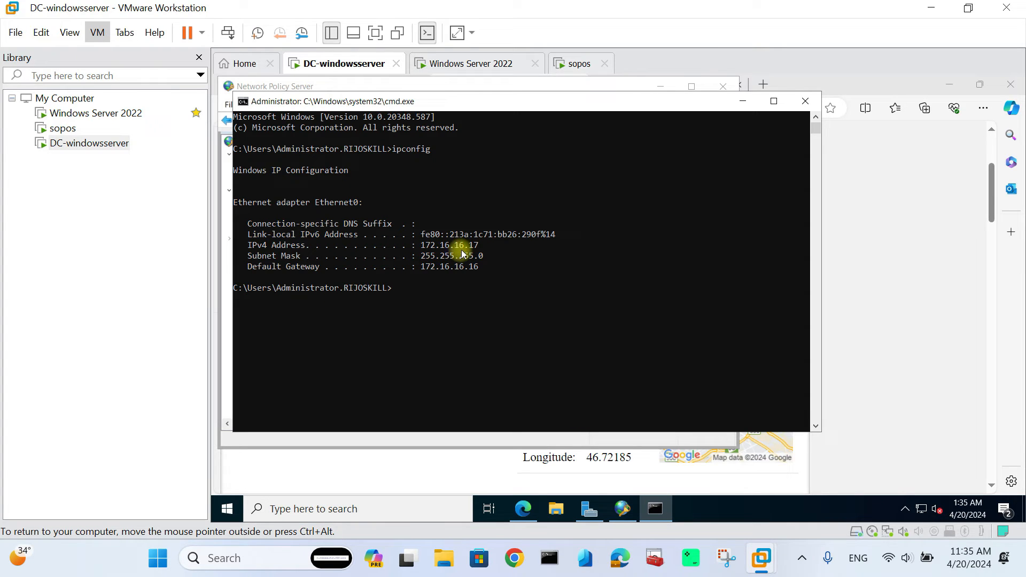
left_click_drag(422, 246, 475, 247)
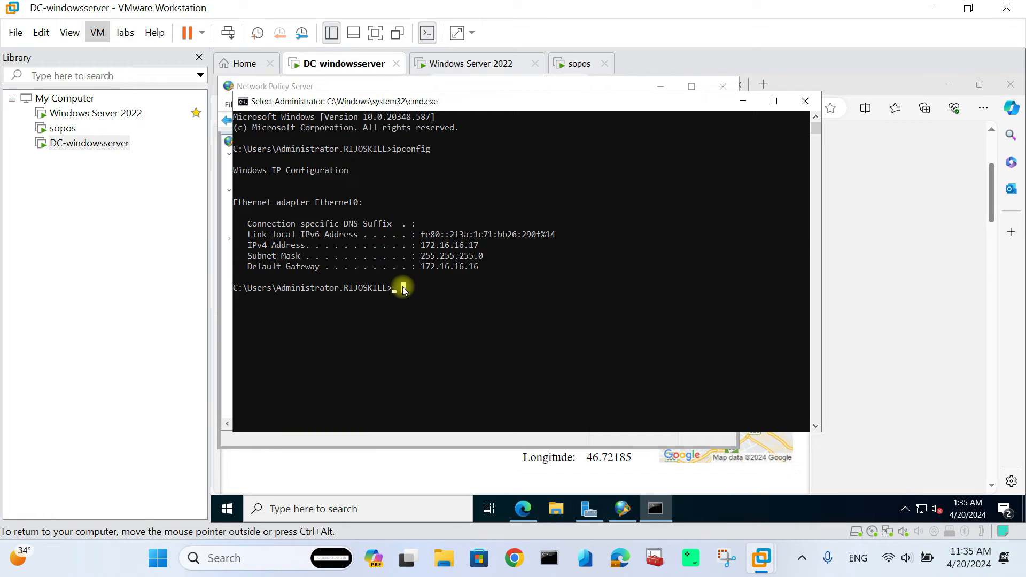
type("ipconfi")
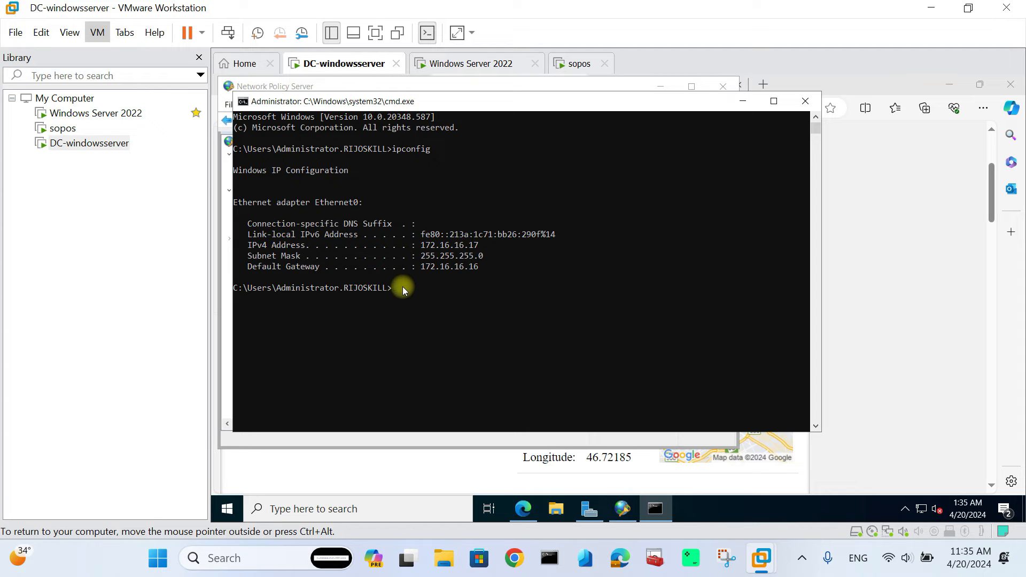
type("g")
key("Return")
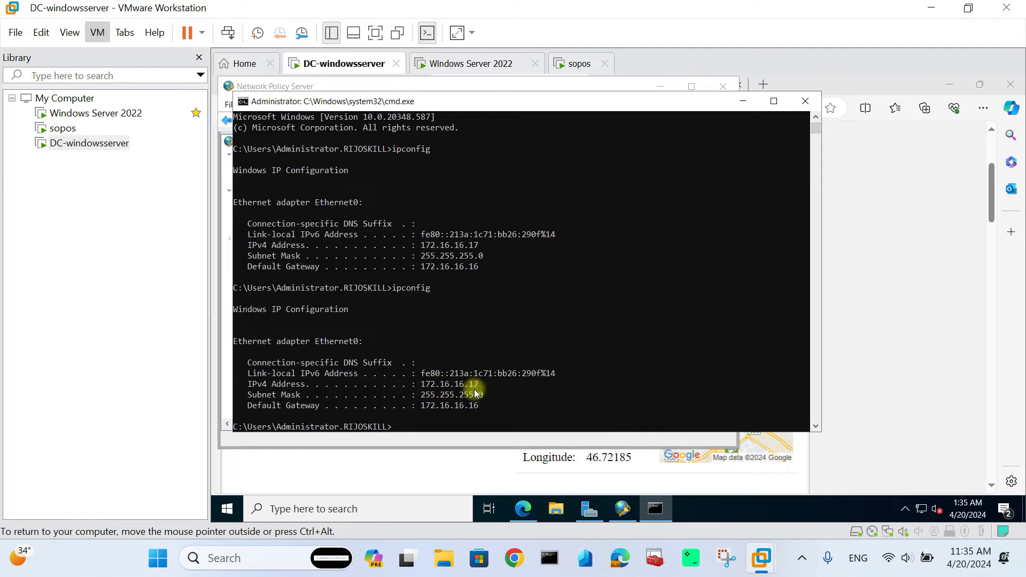
- Run ipconfig on the Windows Server 2022 VM (172.16.16.18), then return to DC-windowsserver and Task View
left_click(454, 66)
left_click(389, 511)
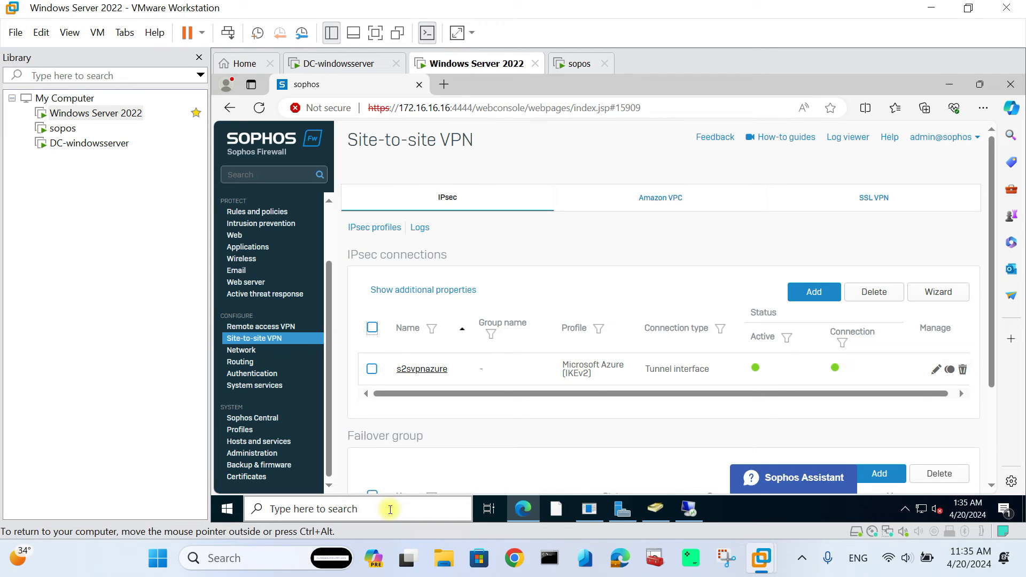
type("cmd")
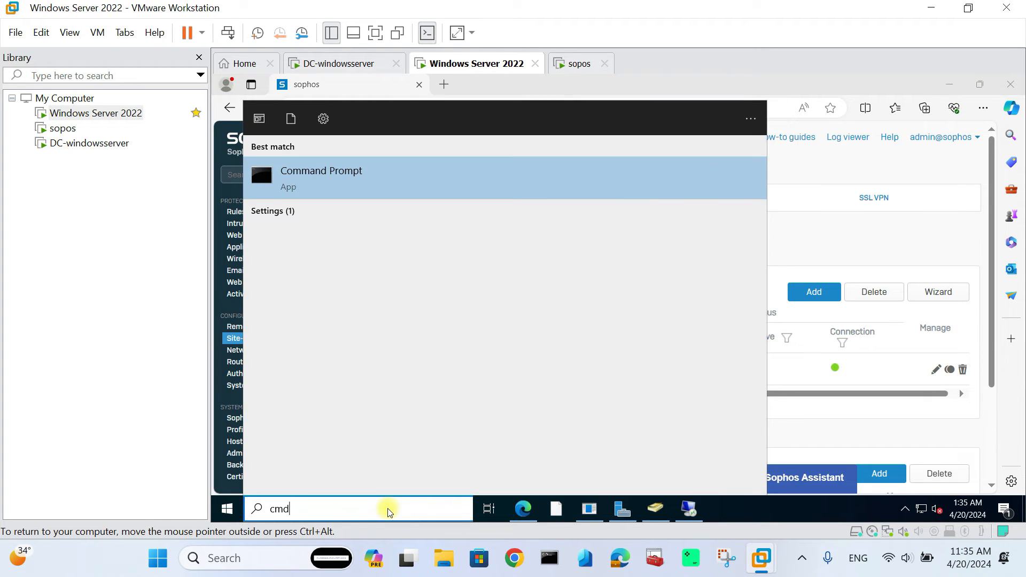
left_click(399, 170)
type("ipconfig")
key("Return")
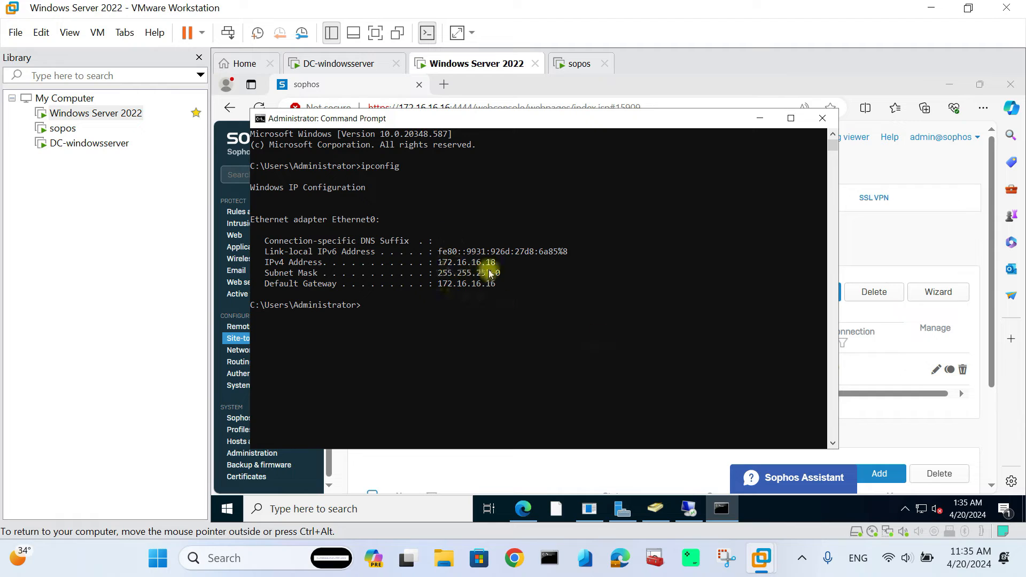
left_click(352, 63)
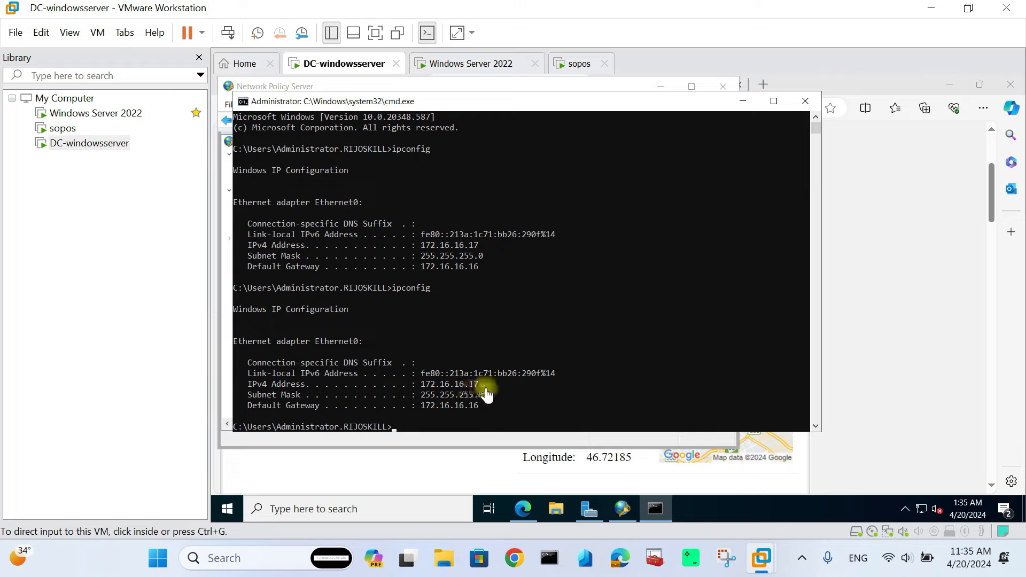
key("super+Tab")
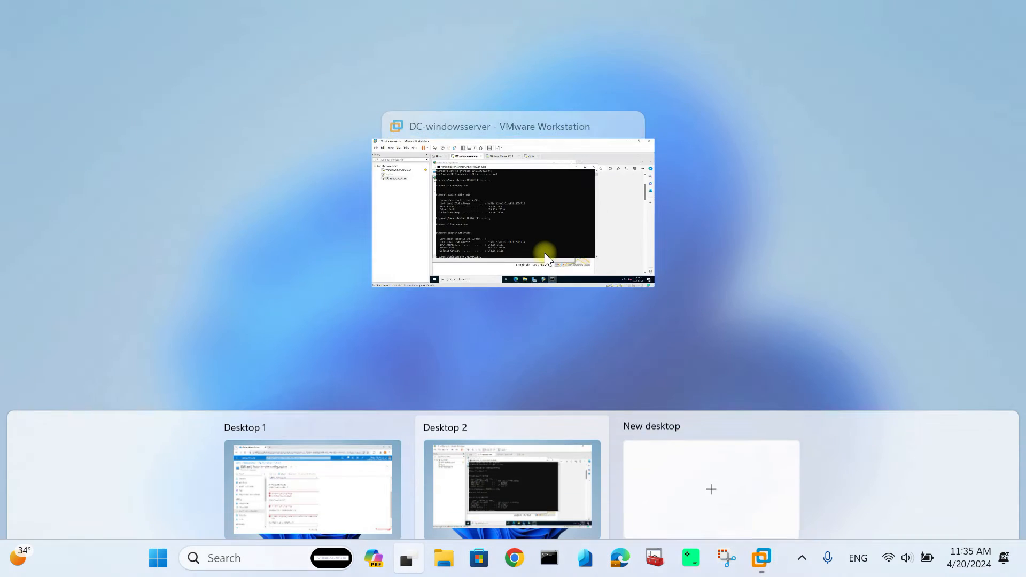
- Enter 172.16.16.17 as the primary RADIUS server along with its shared secret
left_click(352, 466)
left_click(351, 466)
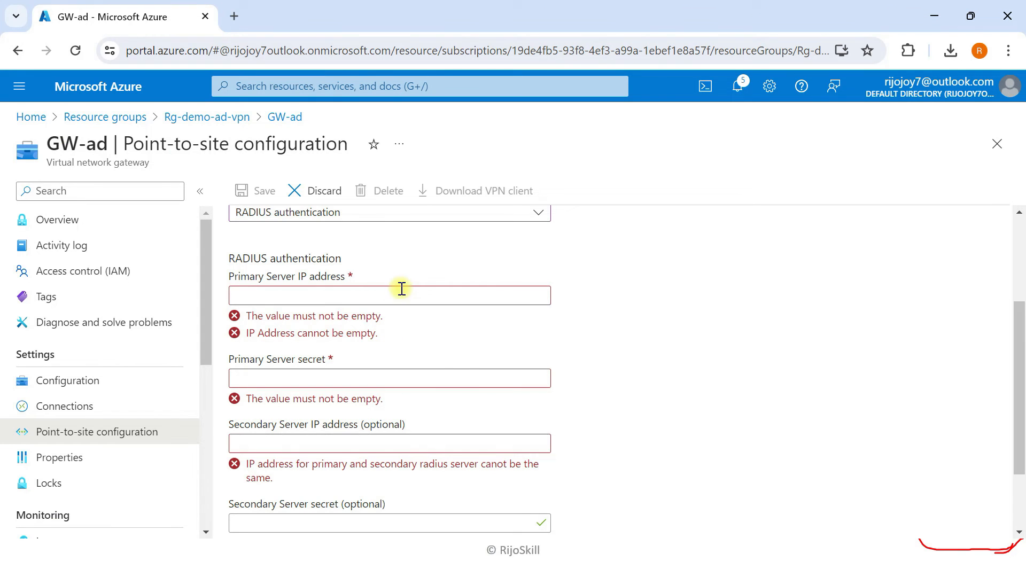
left_click(303, 294)
type("172.16.")
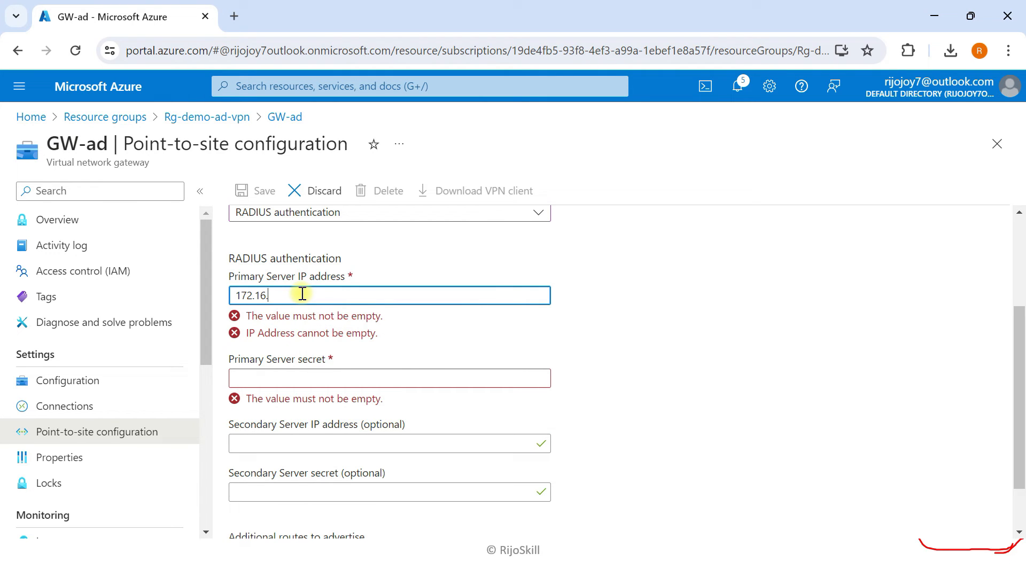
type("16.")
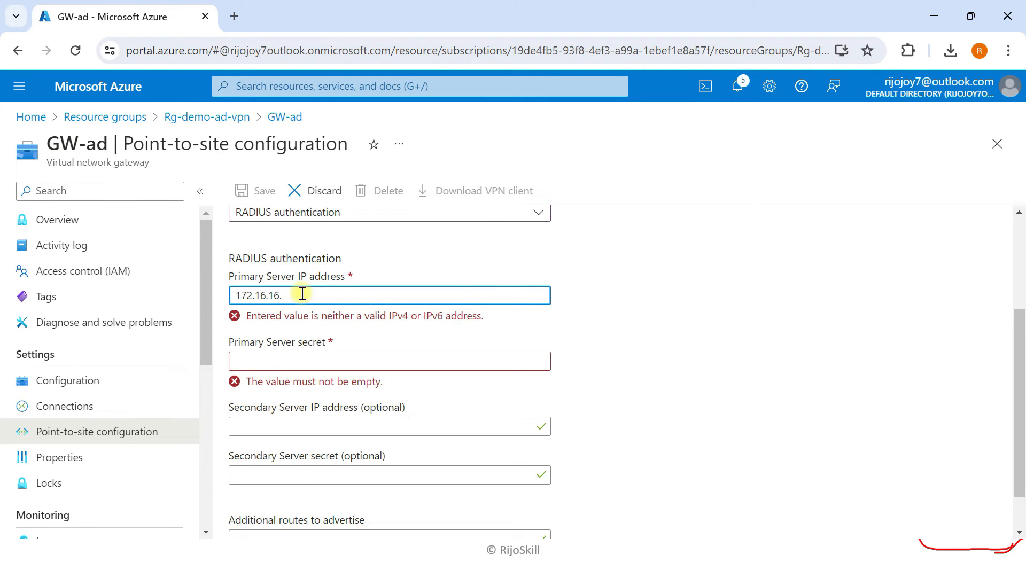
type("17")
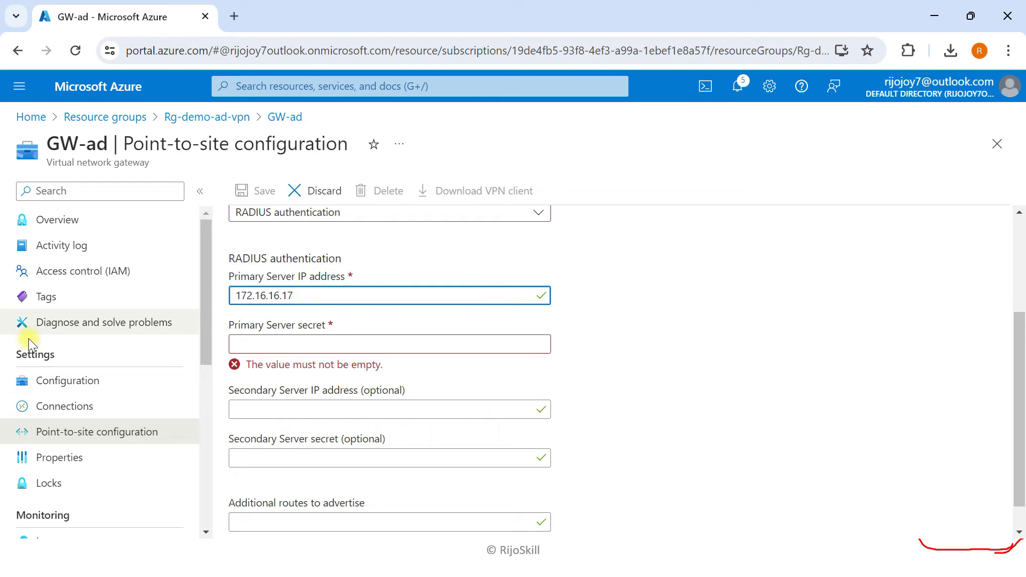
left_click(276, 344)
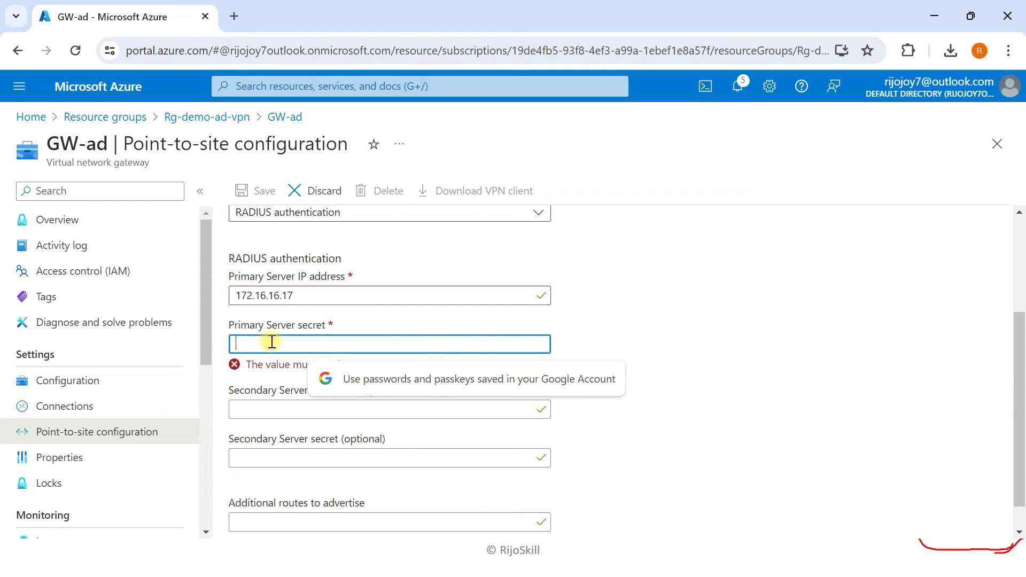
type("a")
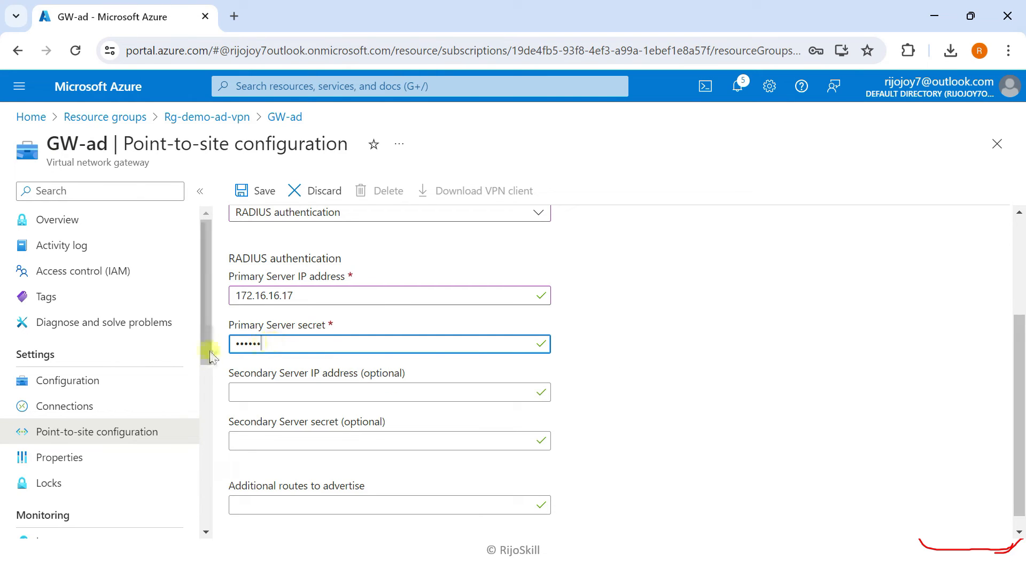
- Save the point-to-site settings and go to the Virtual networks list
scroll(296, 378, "down", 1)
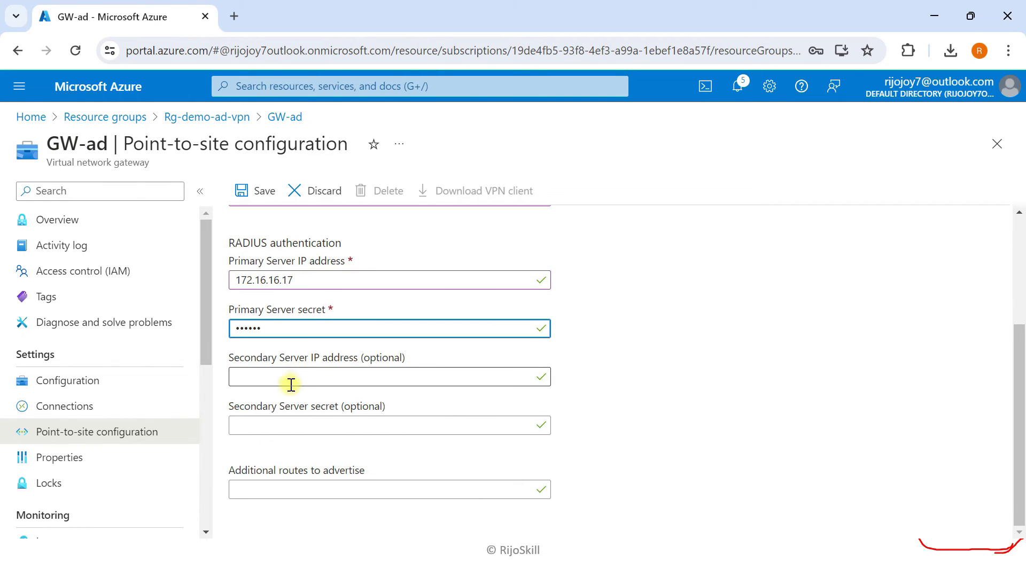
left_click_drag(1019, 380, 1019, 272)
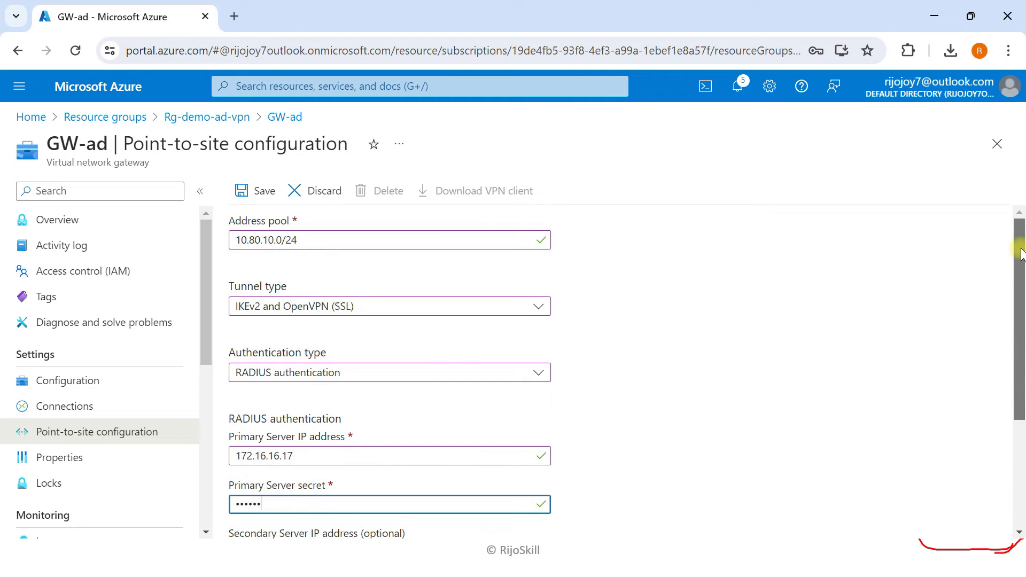
left_click(252, 190)
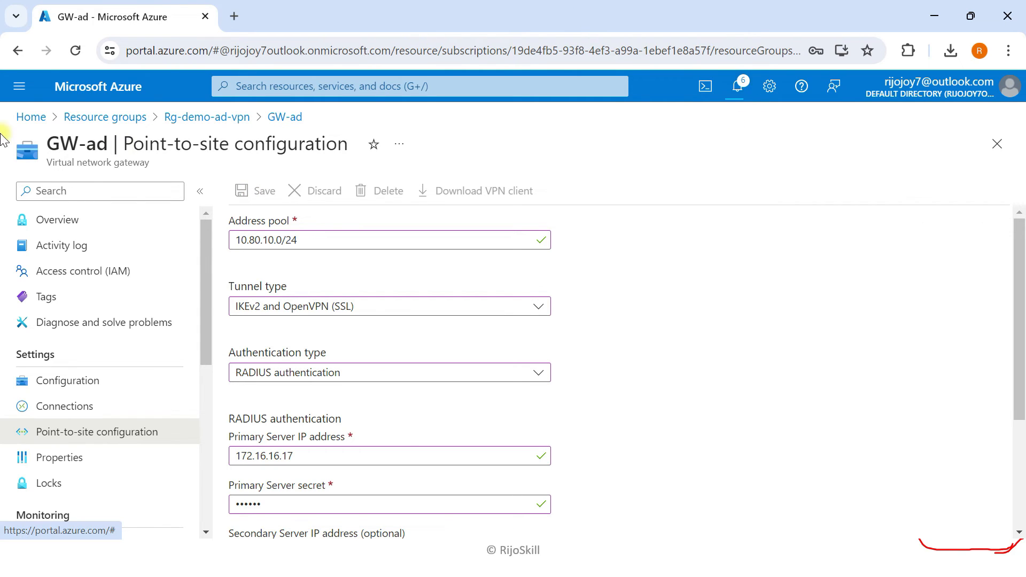
left_click(104, 87)
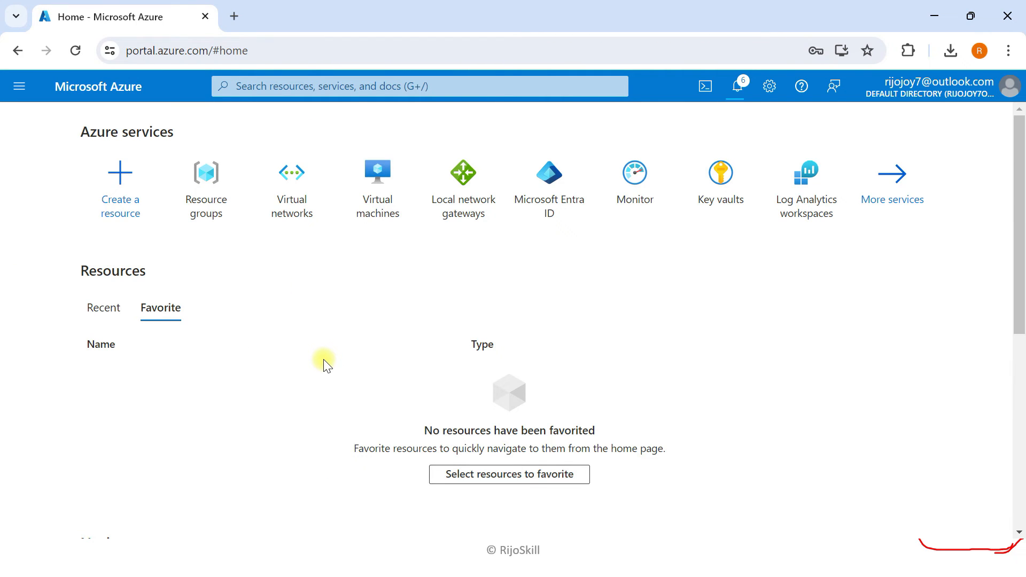
left_click(300, 188)
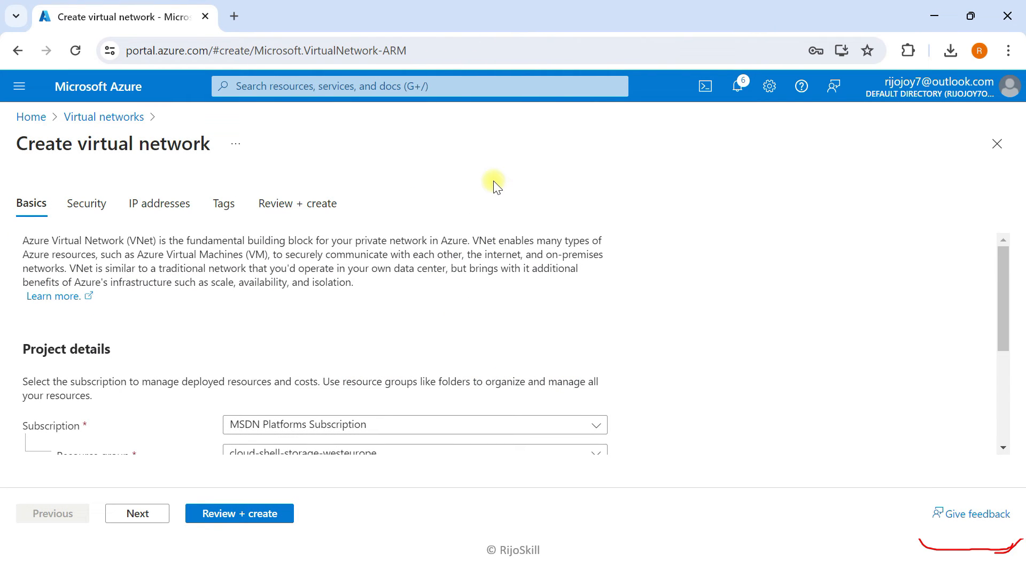
- Create new resource group rg-client and pick (US) East US as the region
scroll(497, 254, "down", 3)
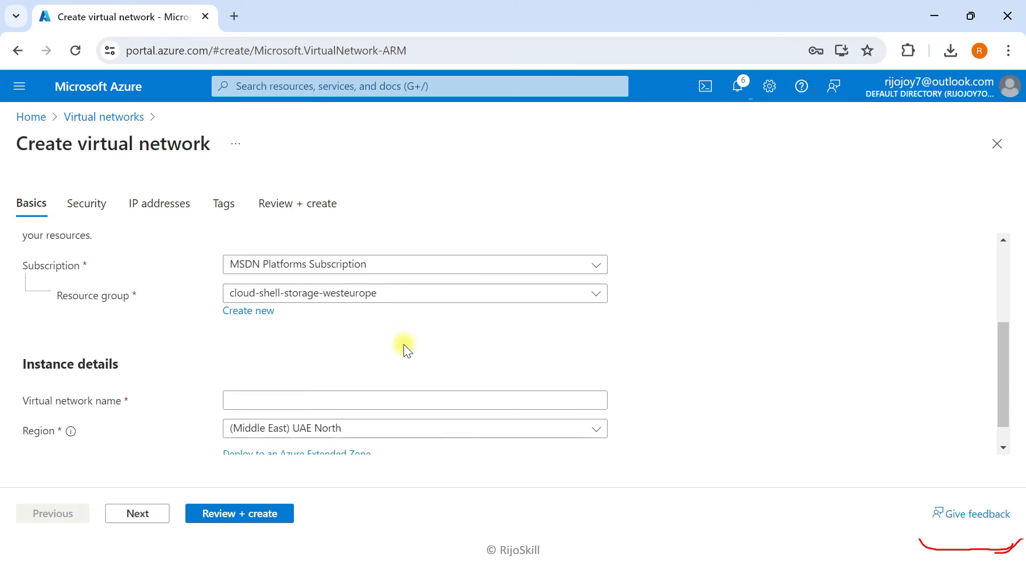
left_click(255, 310)
type("rg")
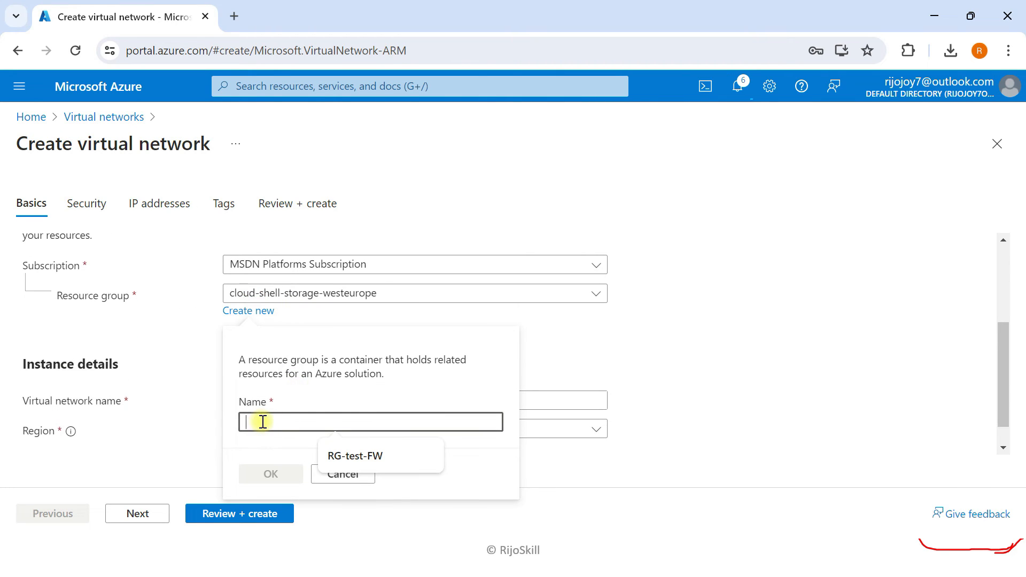
type("-client")
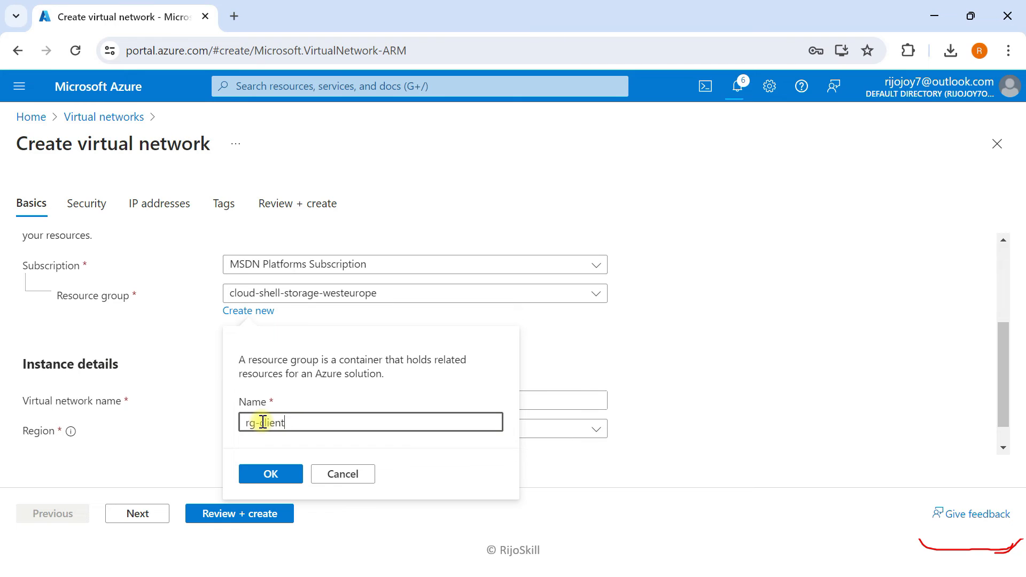
left_click(268, 474)
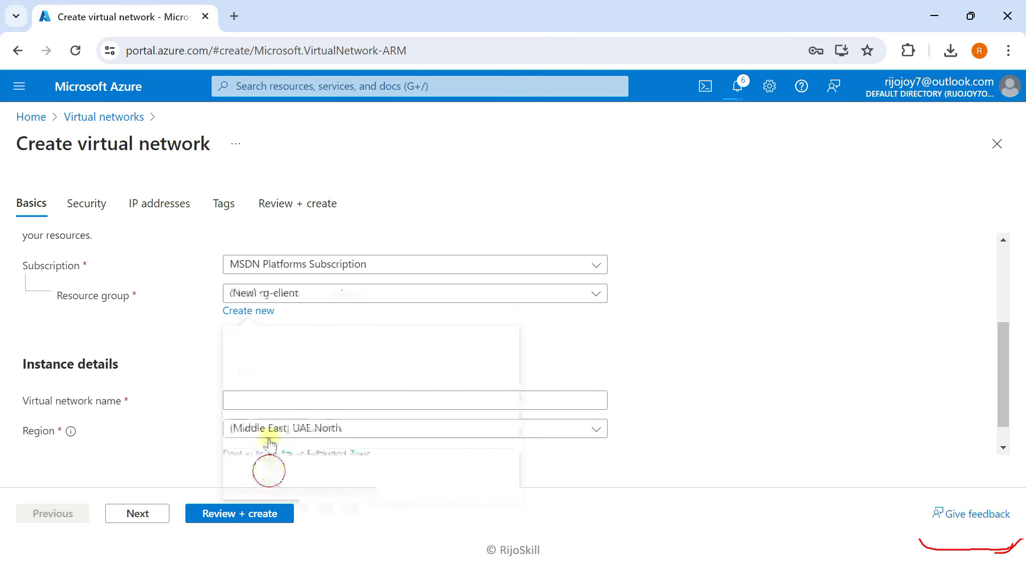
scroll(250, 362, "down", 1)
left_click(282, 400)
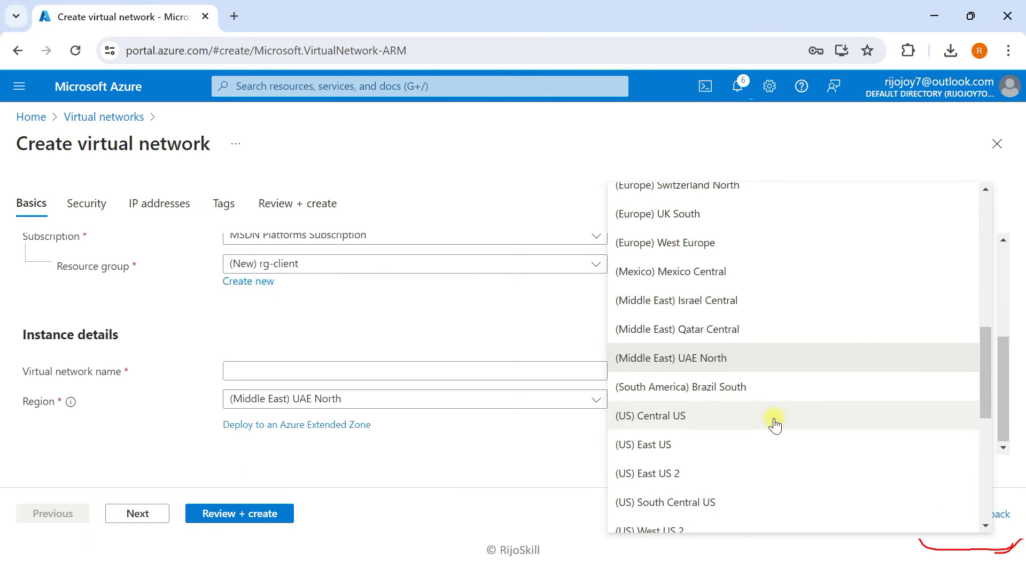
left_click(671, 446)
- Name the virtual network vnet-client and advance to the IP addresses step
left_click(274, 369)
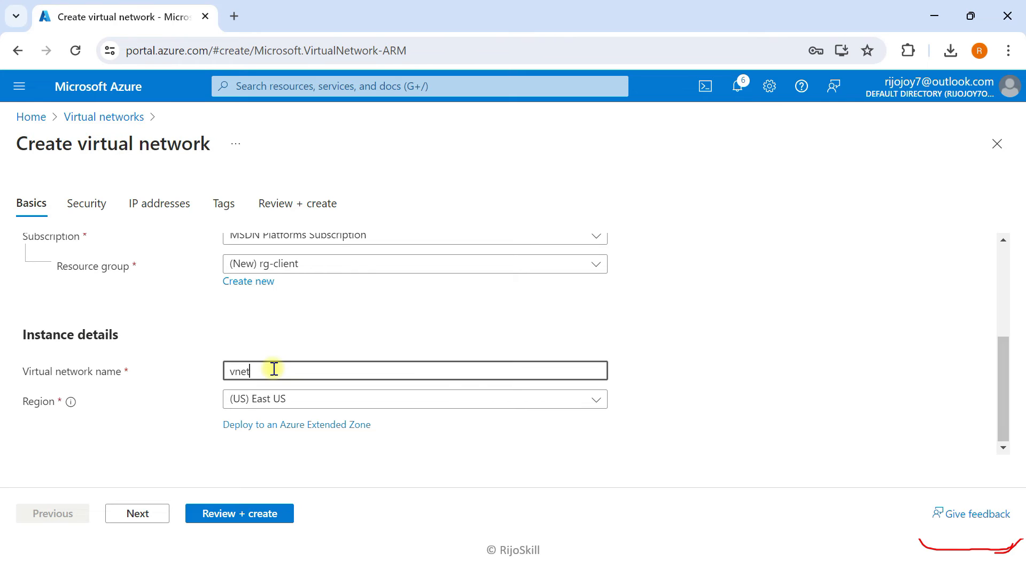
type("vn")
key("BackSpace")
key("BackSpace")
type("vnet-c")
left_click(158, 522)
left_click(158, 521)
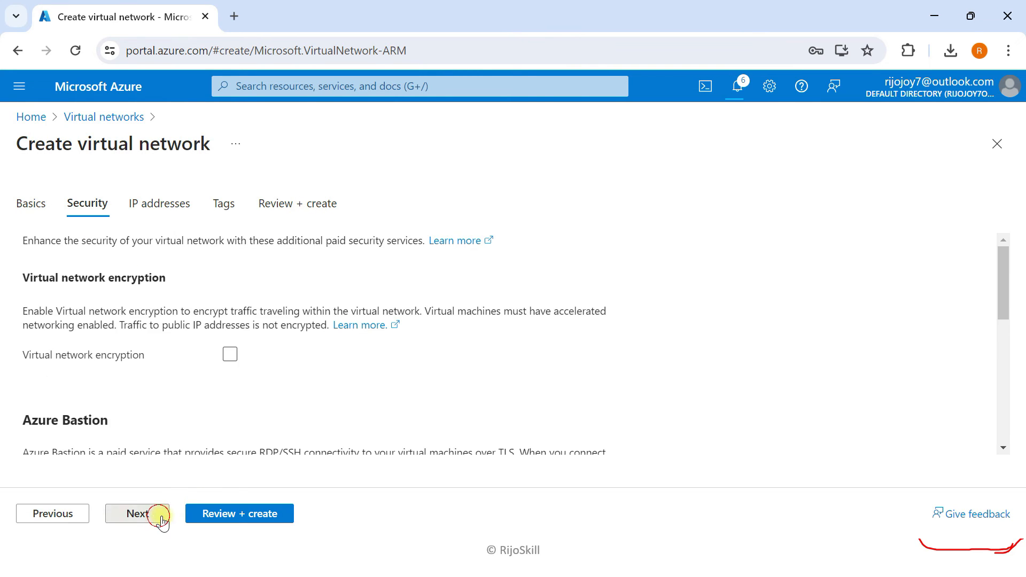
- Change the virtual network address space to 10.90.0.0/16
left_click(107, 398)
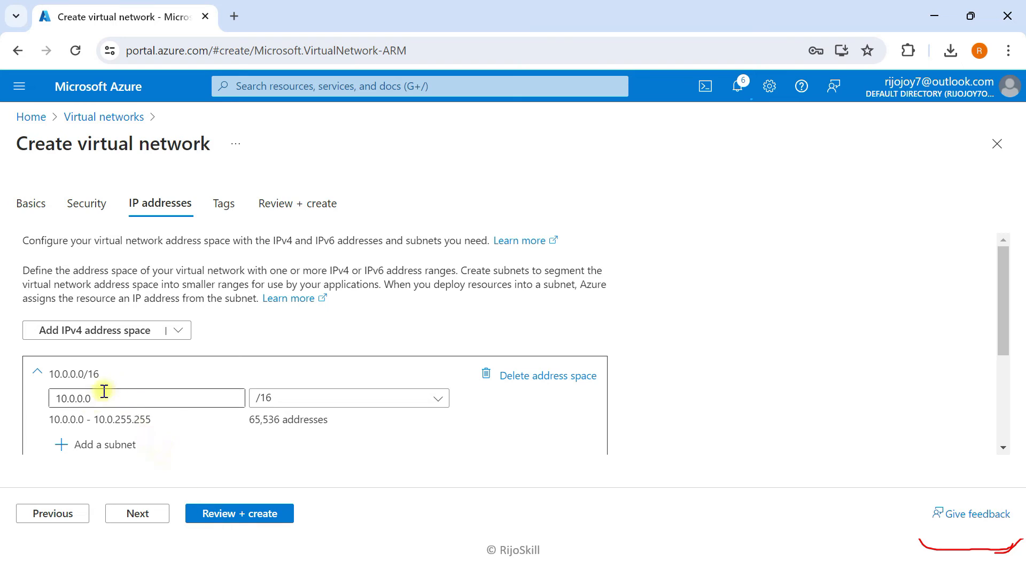
scroll(66, 401, "down", 5)
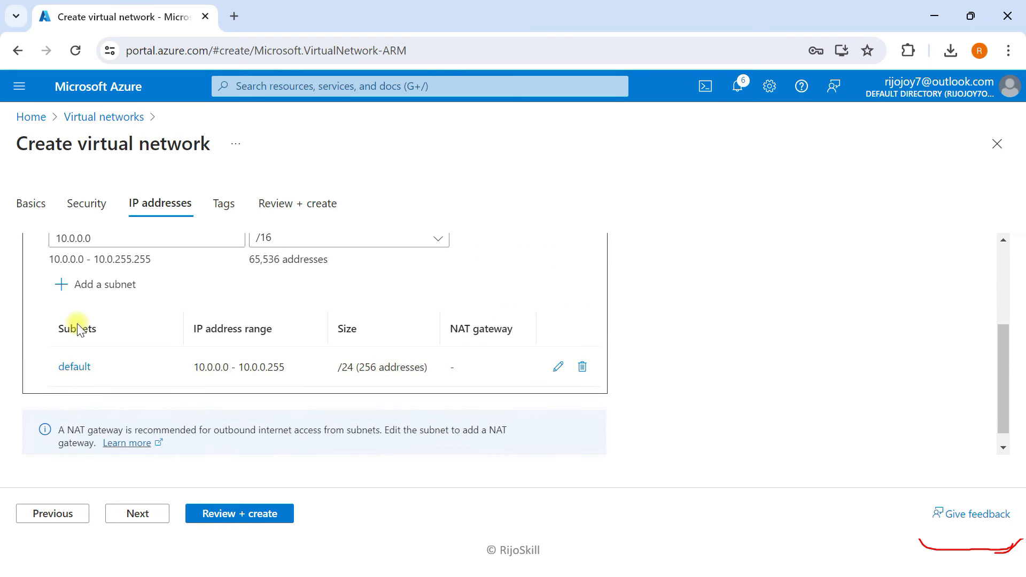
scroll(82, 344, "up", 4)
left_click(75, 319)
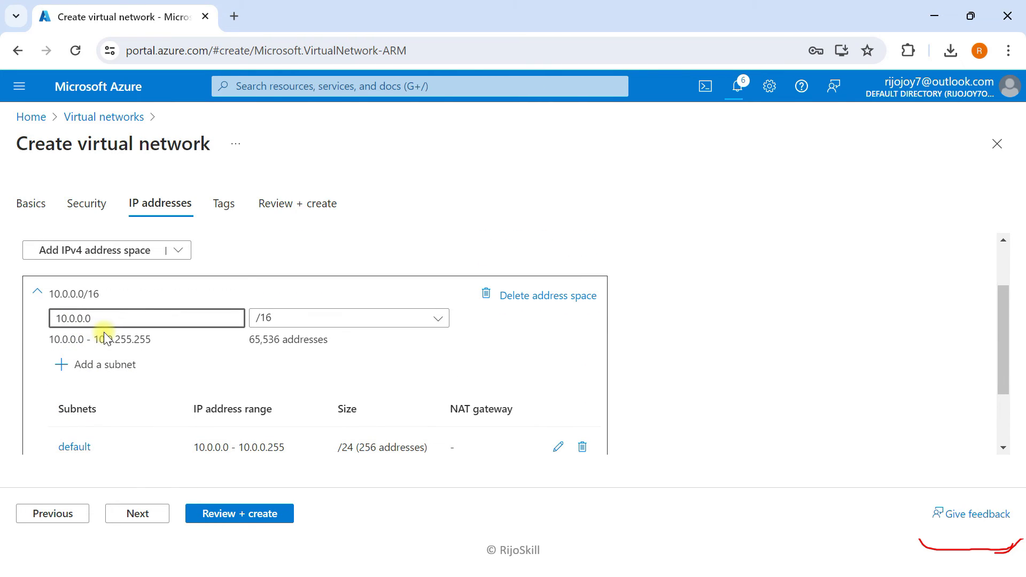
key("BackSpace")
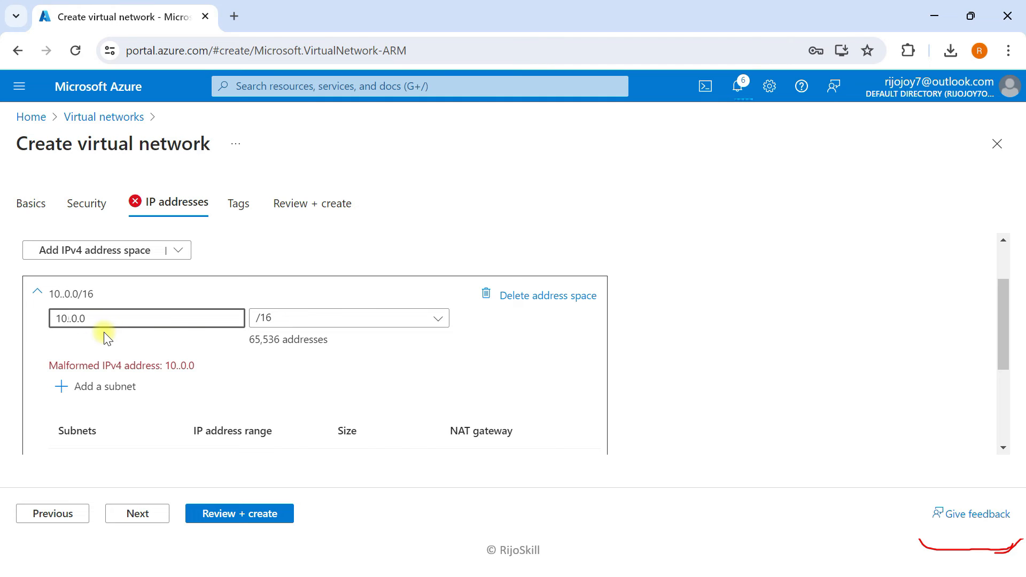
type("90")
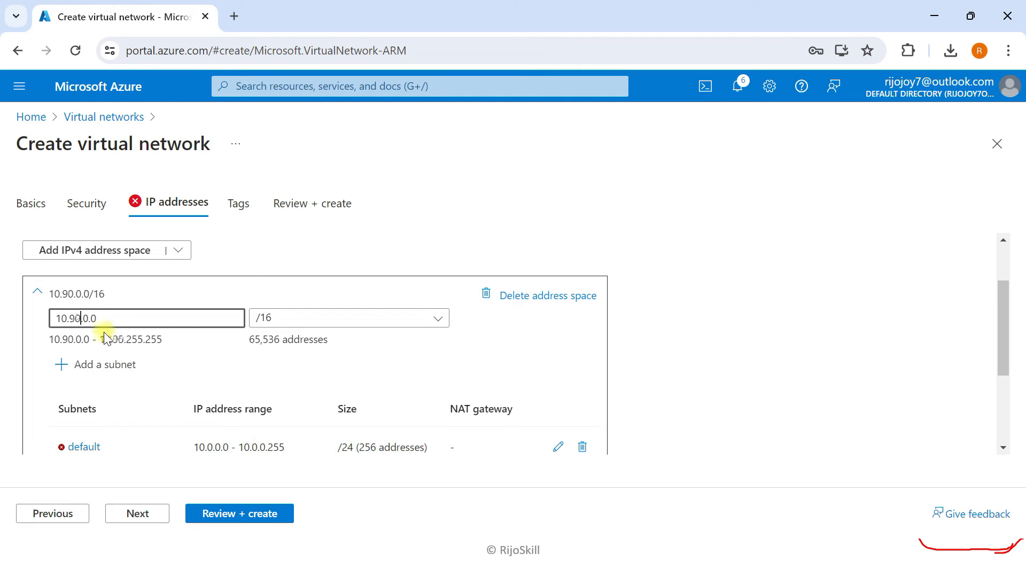
- Replace the default subnet with vm-client (10.90.1.0/24) and pass review validation
left_click(580, 447)
left_click(104, 365)
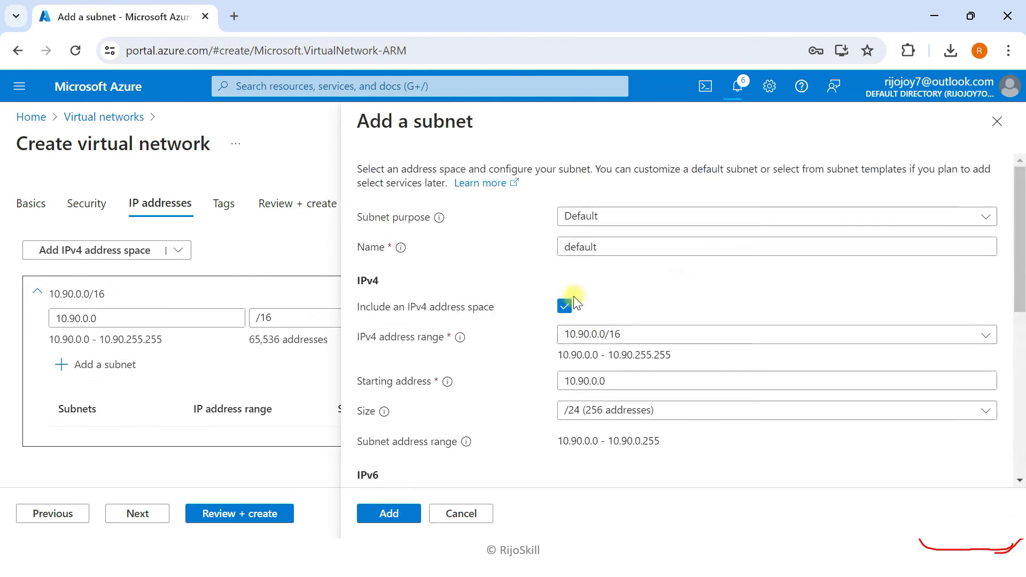
left_click(598, 382)
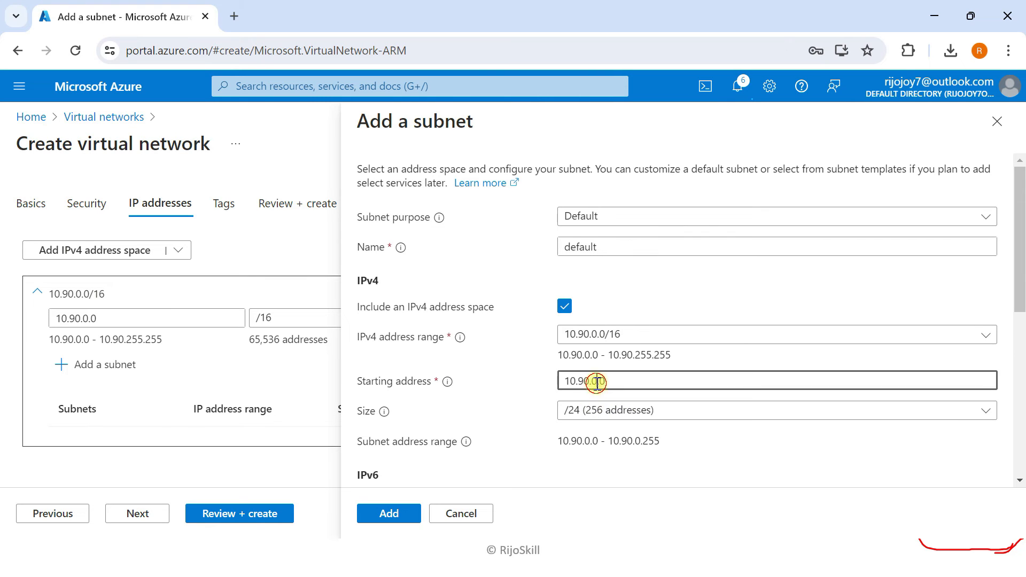
key("BackSpace")
type("1")
left_click(597, 247)
double_click(597, 247)
key("BackSpace")
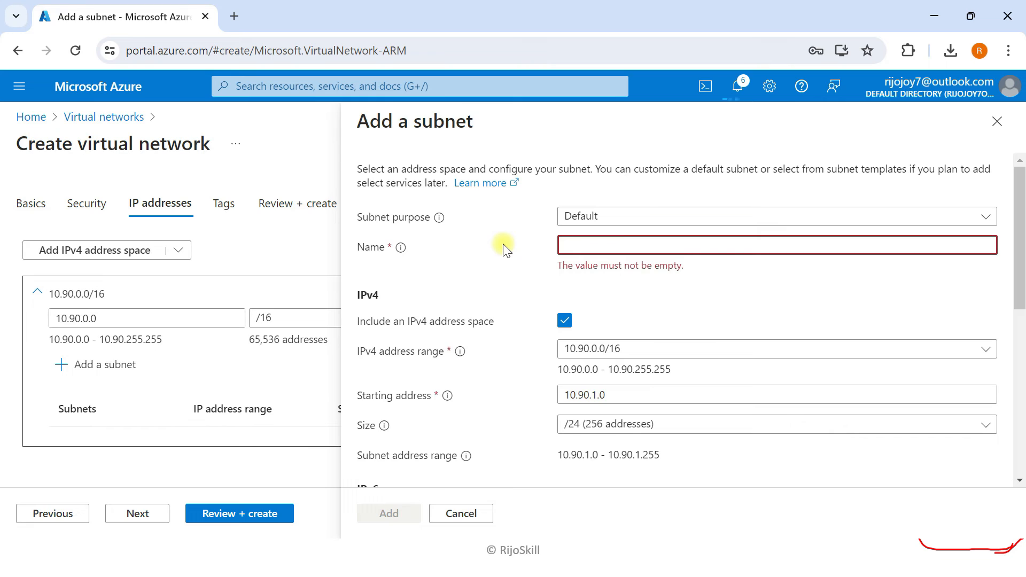
type("vm-client")
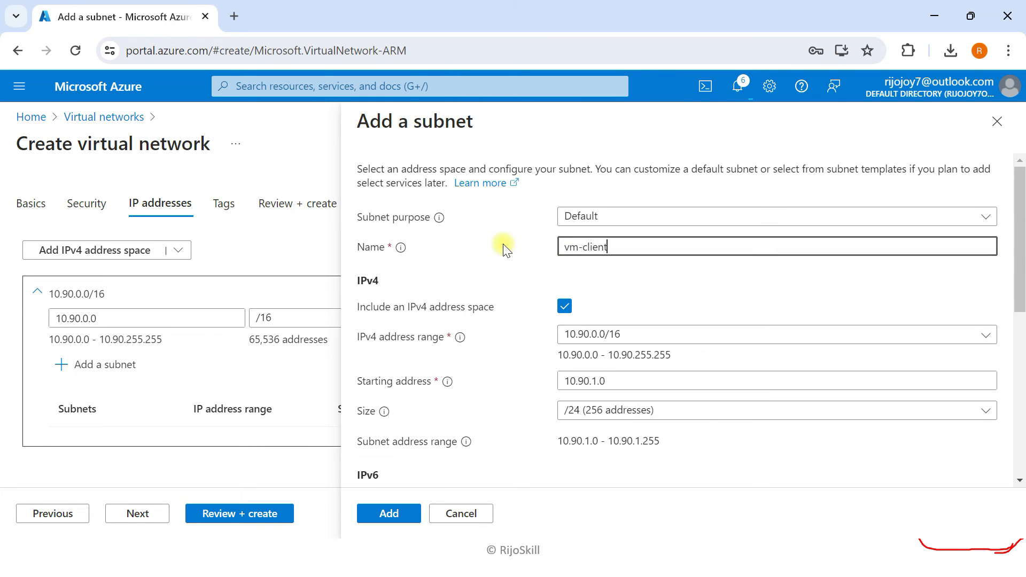
left_click(392, 515)
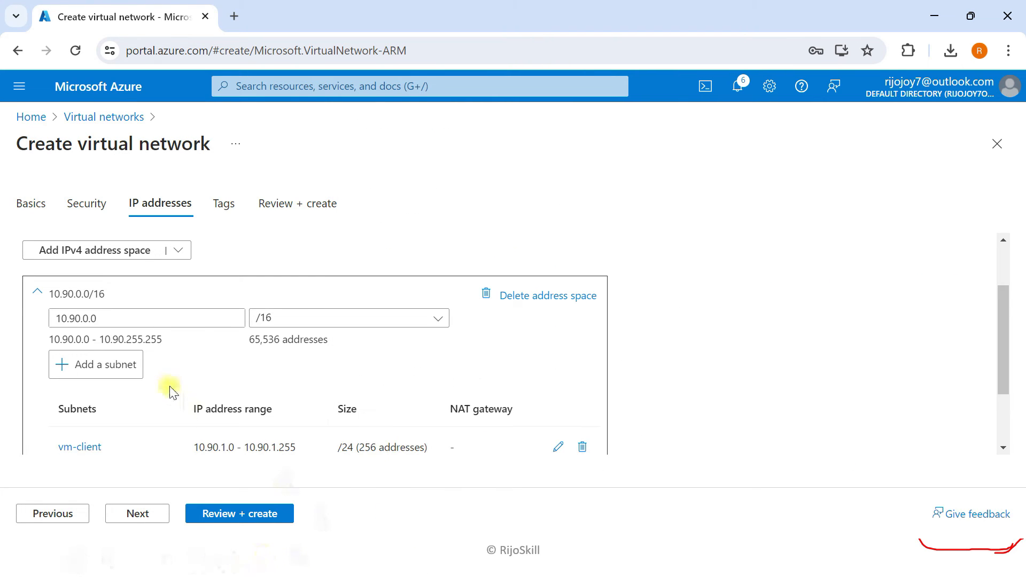
left_click(206, 514)
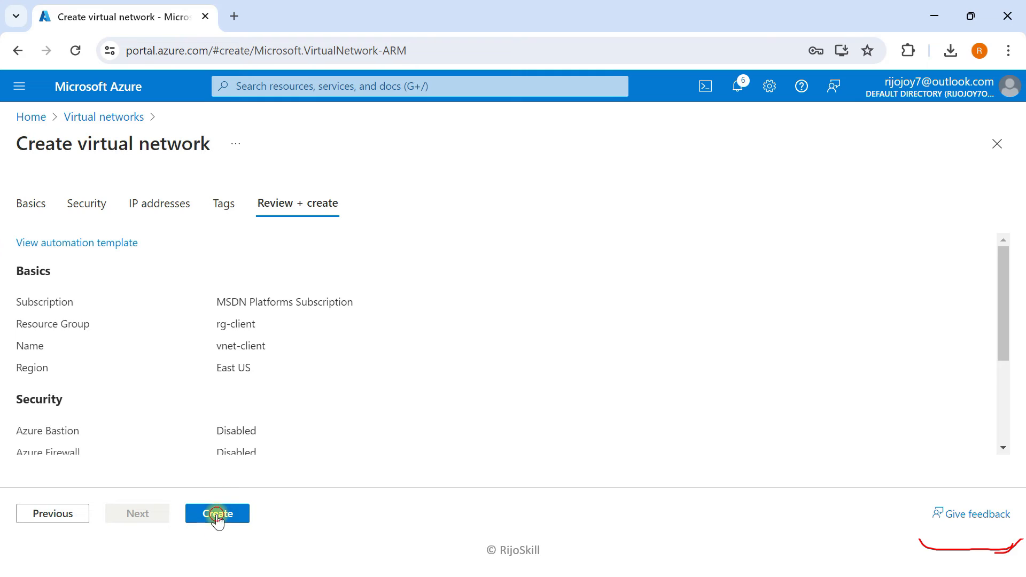
left_click(217, 513)
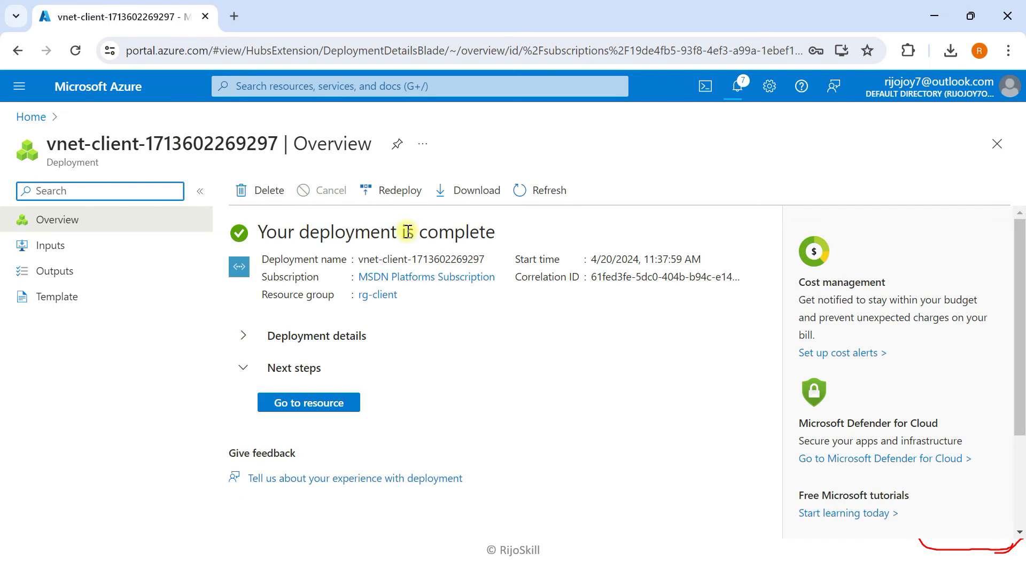
- Return to the Azure home page once the vnet-client deployment completes
left_click(100, 87)
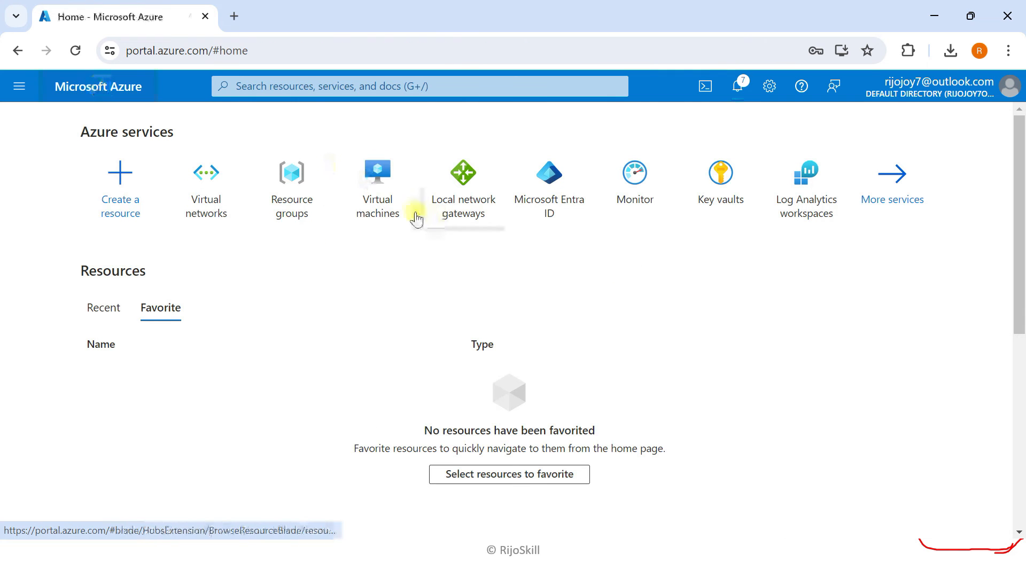
- Start a new virtual machine in rg-client named vm-windows-11
left_click(346, 187)
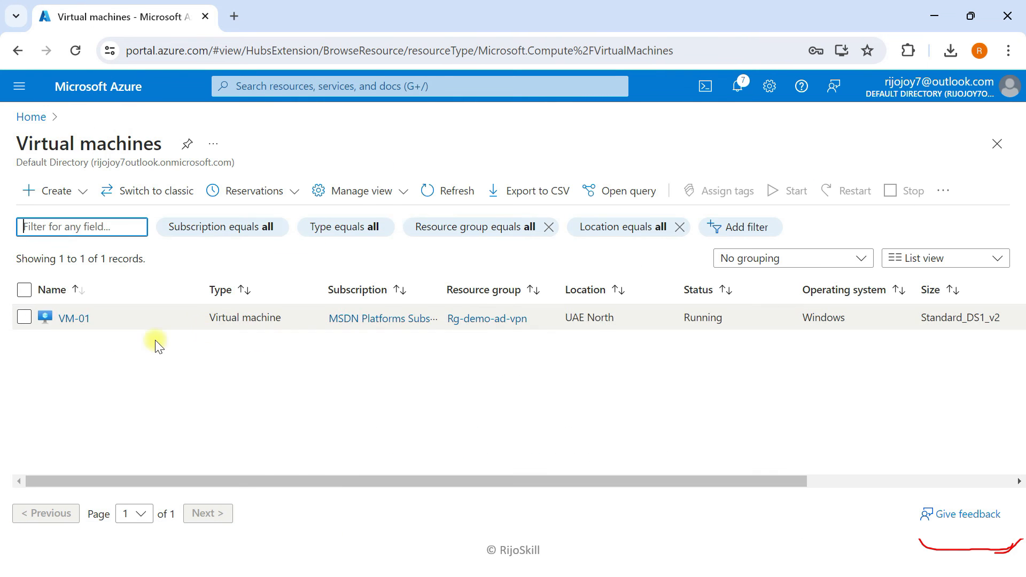
left_click(55, 192)
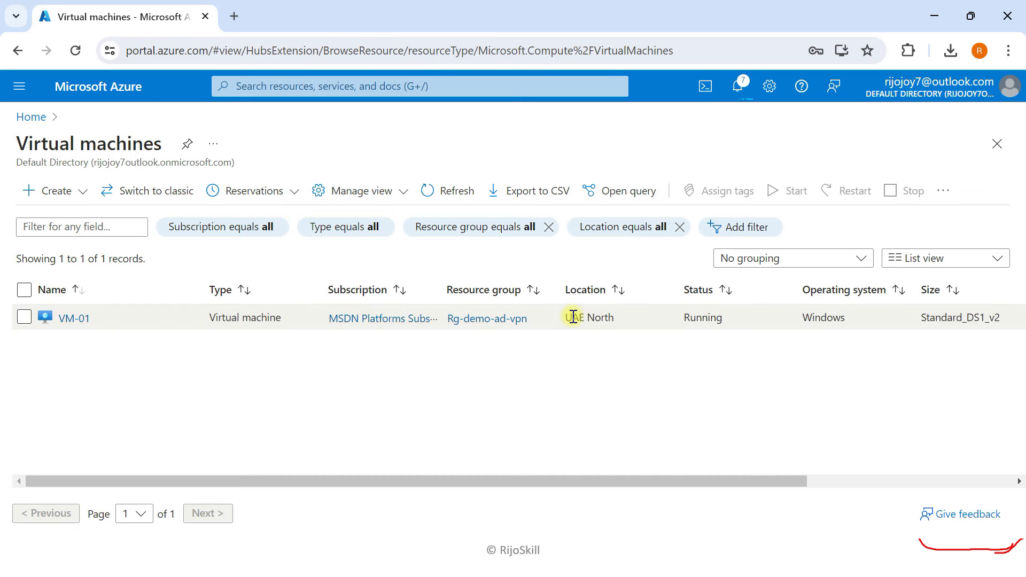
scroll(353, 412, "down", 1)
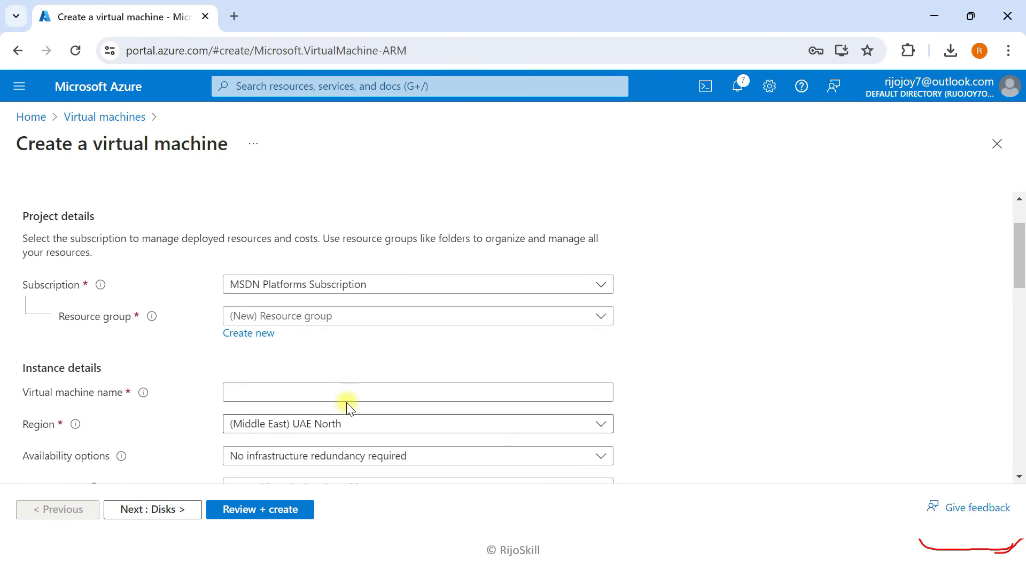
left_click(327, 316)
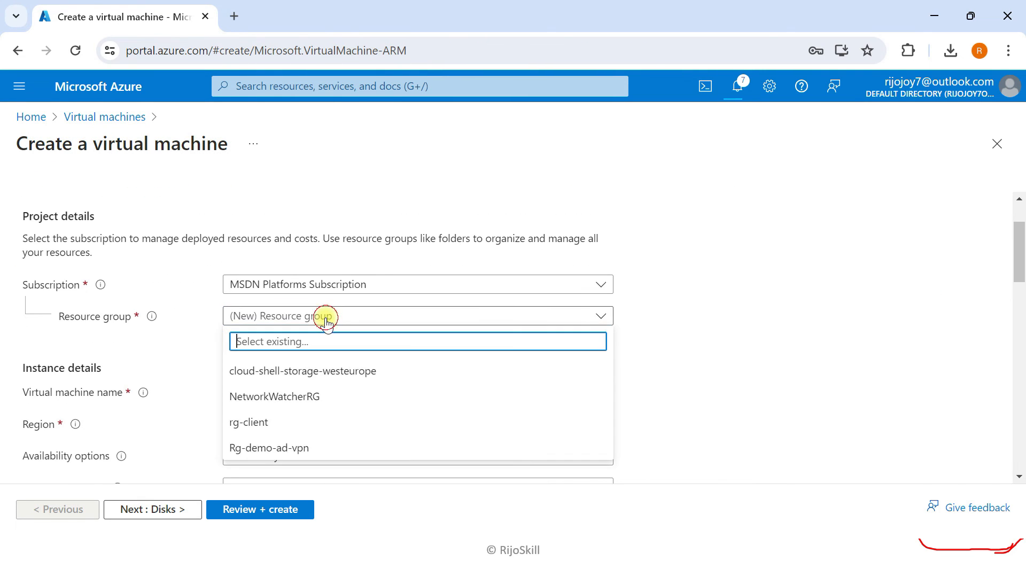
left_click(251, 422)
scroll(228, 340, "down", 1)
left_click(1008, 126)
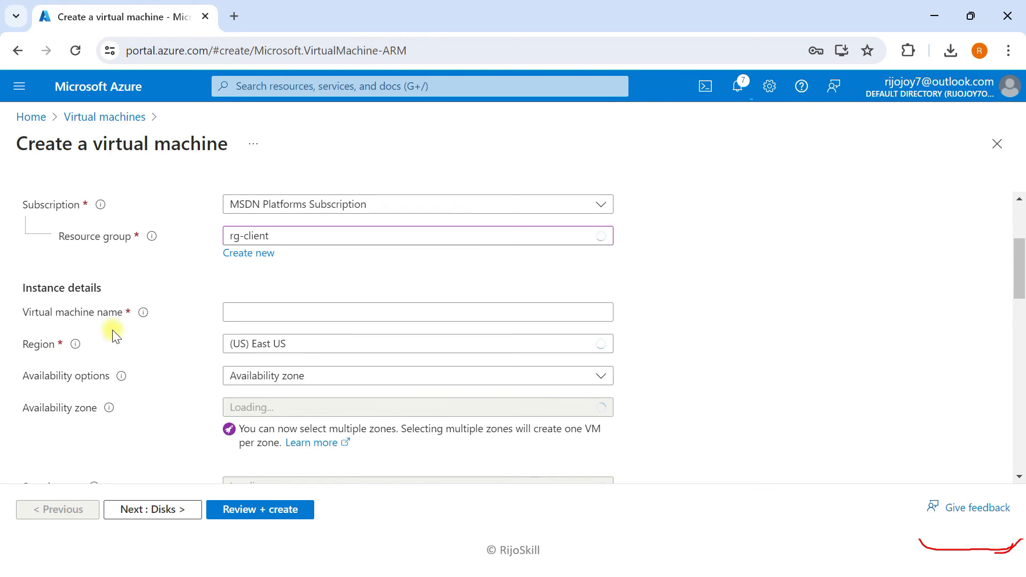
left_click(282, 310)
type("vm")
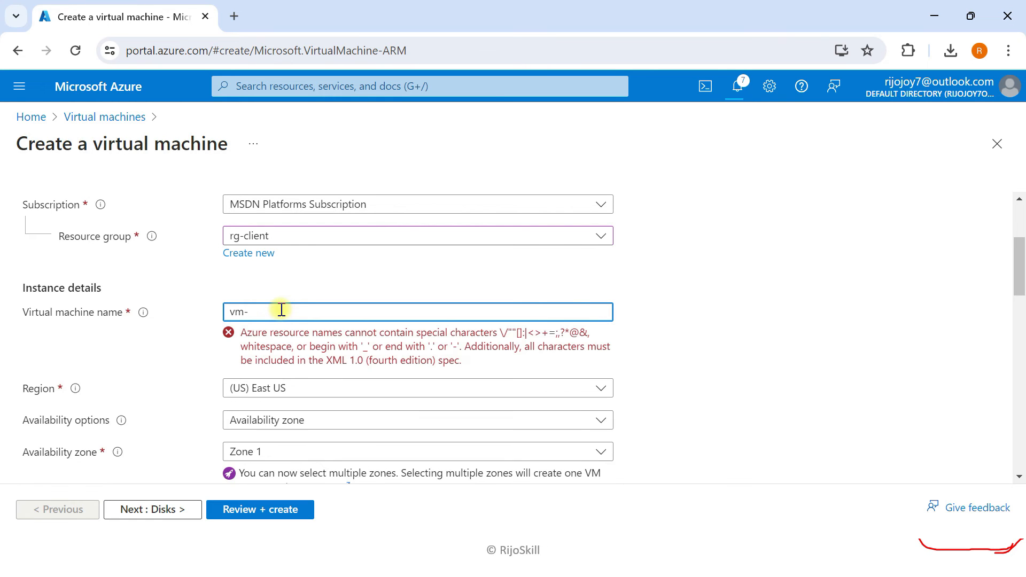
type("-windows-11")
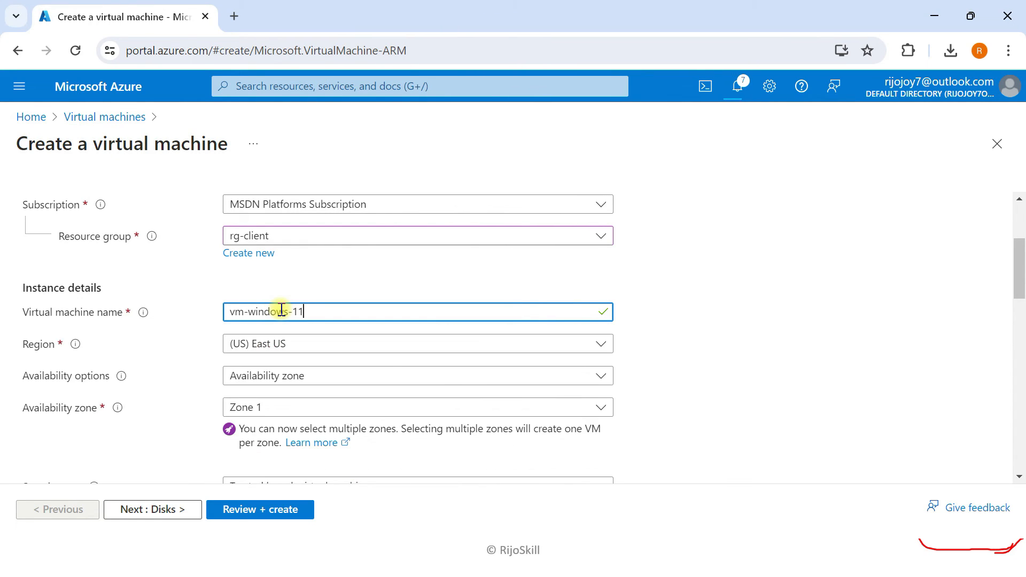
- Keep East US and choose no infrastructure redundancy, Standard security, and the Windows 11 Pro 22H2 image
left_click(314, 344)
left_click(316, 347)
scroll(167, 371, "down", 1)
left_click(319, 291)
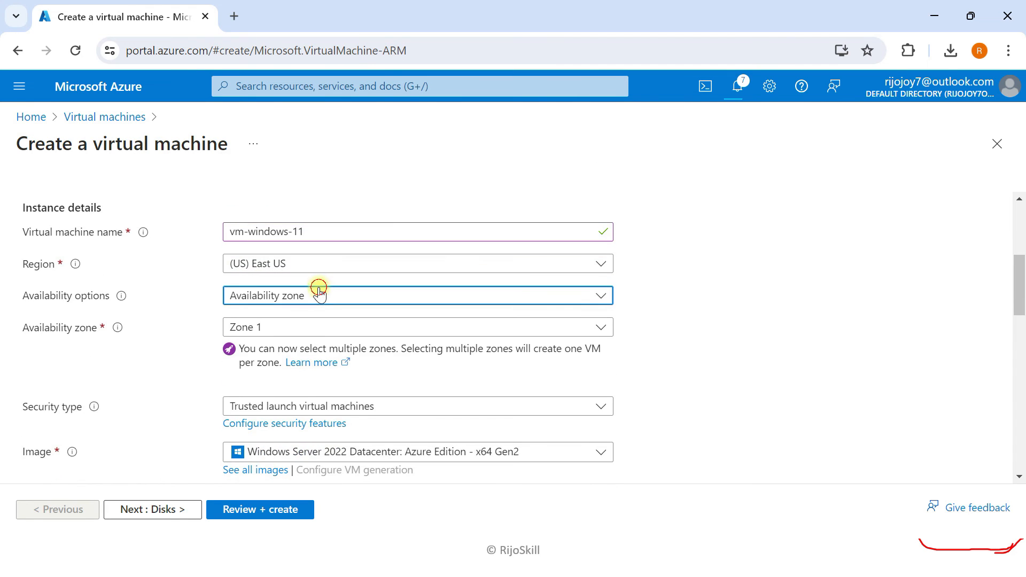
left_click(296, 317)
left_click(292, 334)
left_click(293, 350)
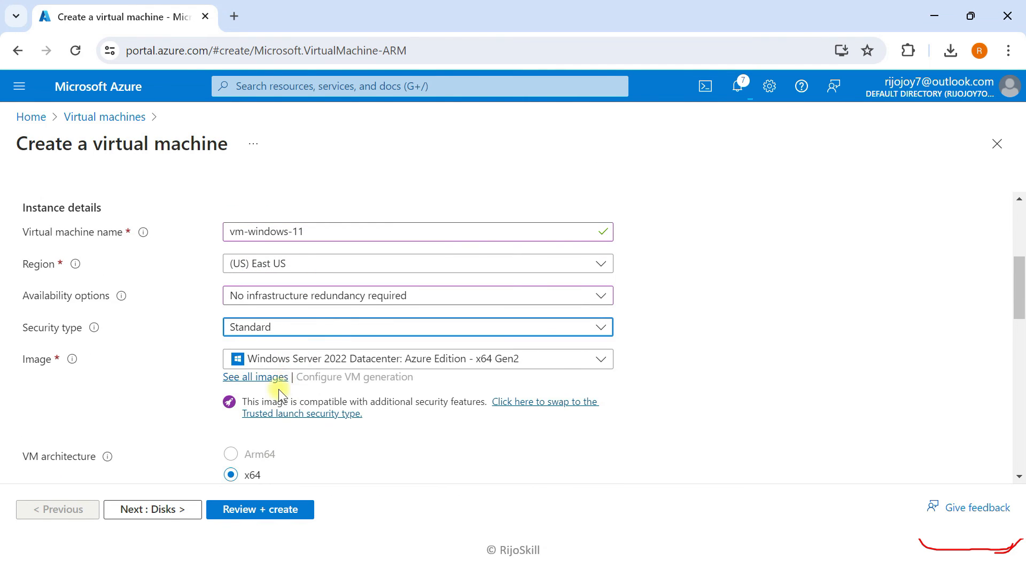
left_click(293, 358)
type("windows")
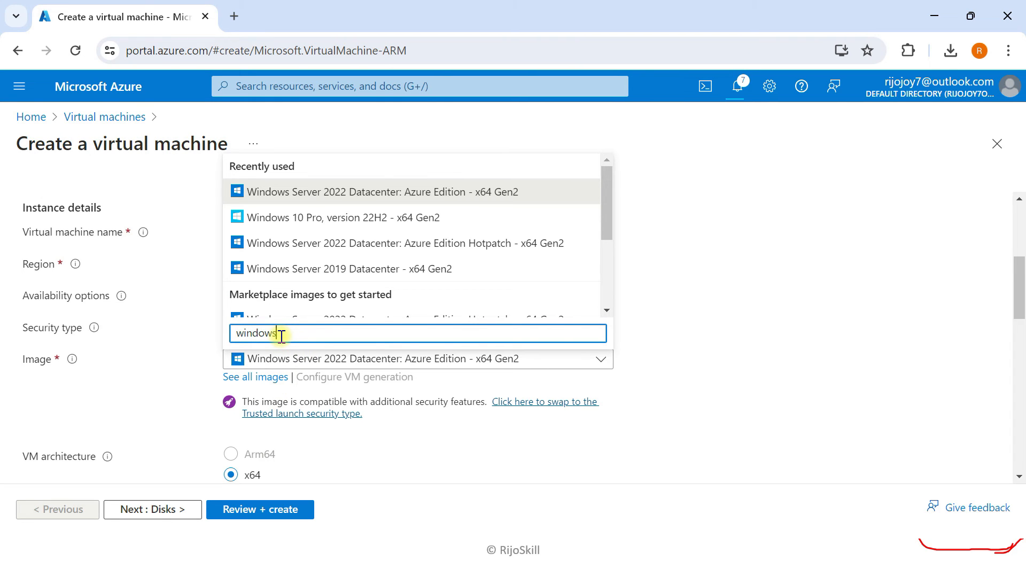
type(" 11")
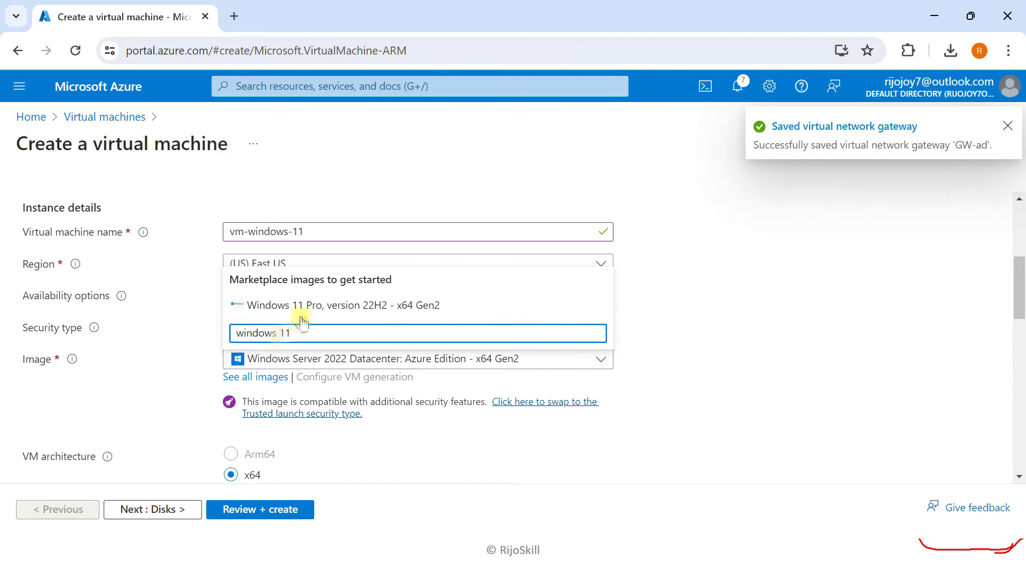
left_click(299, 306)
scroll(95, 393, "down", 7)
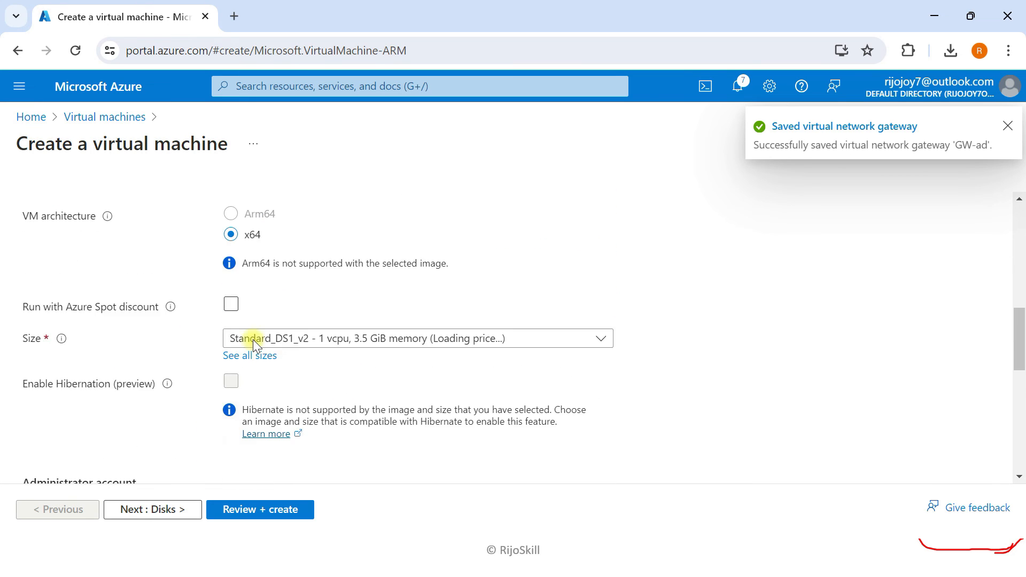
- Enter the administrator username and password and confirm the eligible Windows 10/11 licence
left_click(264, 333)
type("adminp")
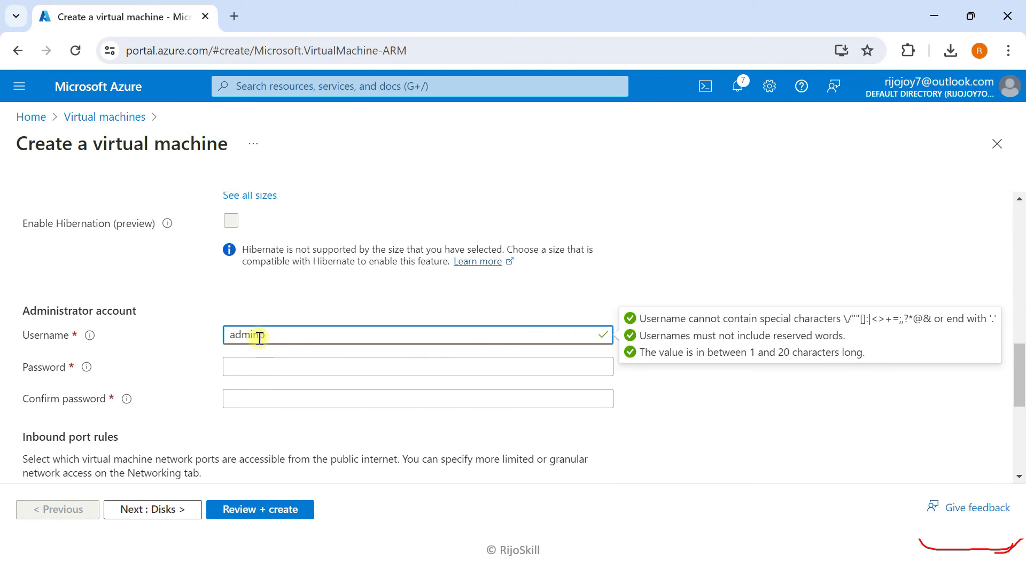
left_click(275, 372)
type("••")
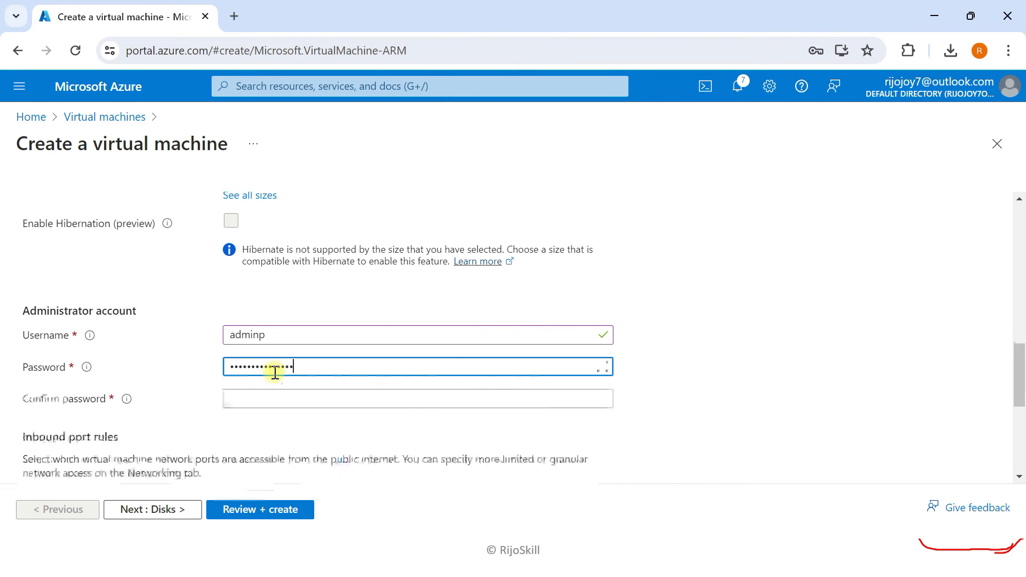
left_click(275, 399)
type("•••")
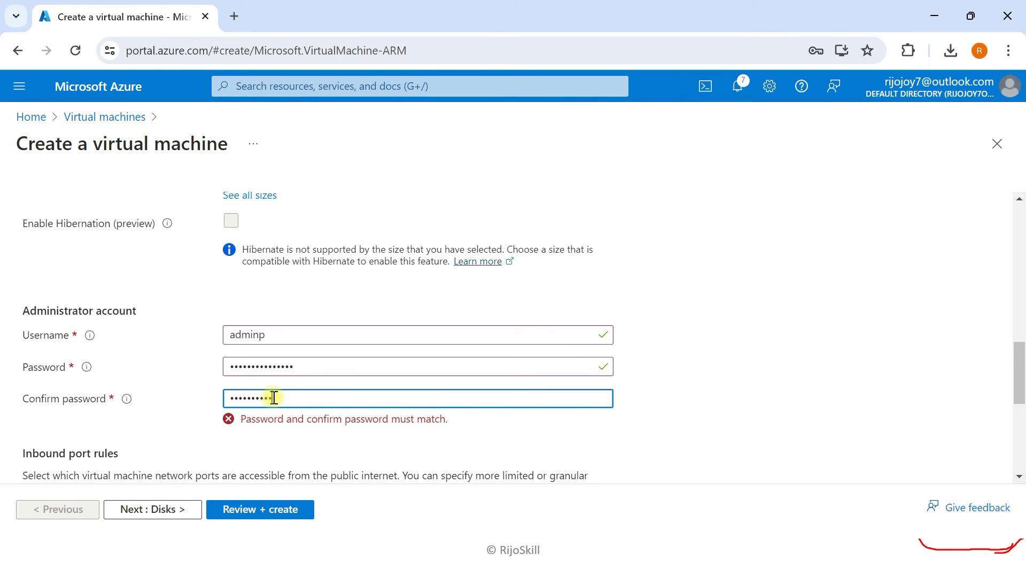
scroll(251, 394, "down", 5)
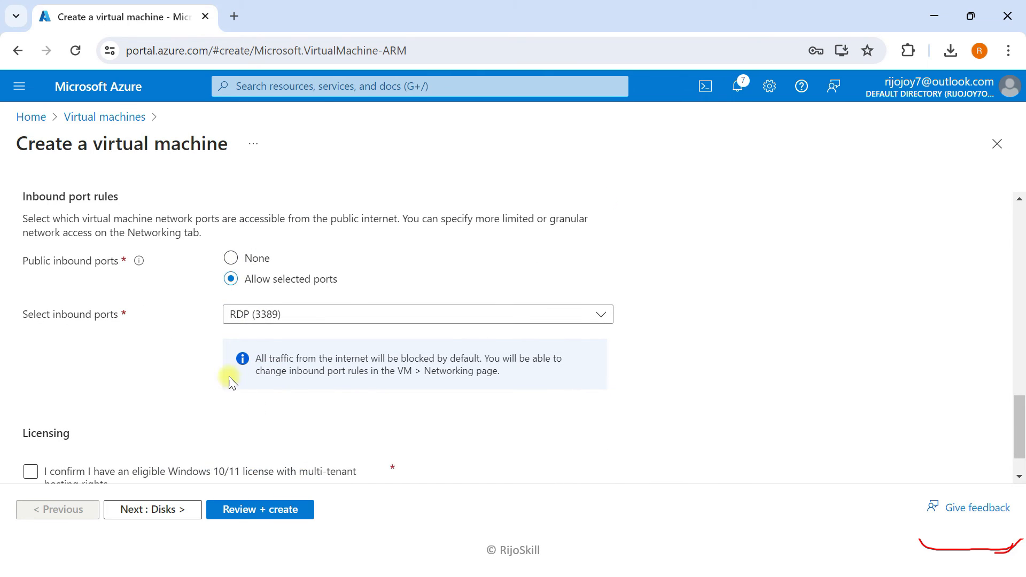
scroll(219, 326, "down", 1)
left_click(31, 419)
- Keep Premium SSD and the vnet-client/vm-client networking defaults, advancing to the final review
left_click(152, 510)
scroll(259, 393, "down", 2)
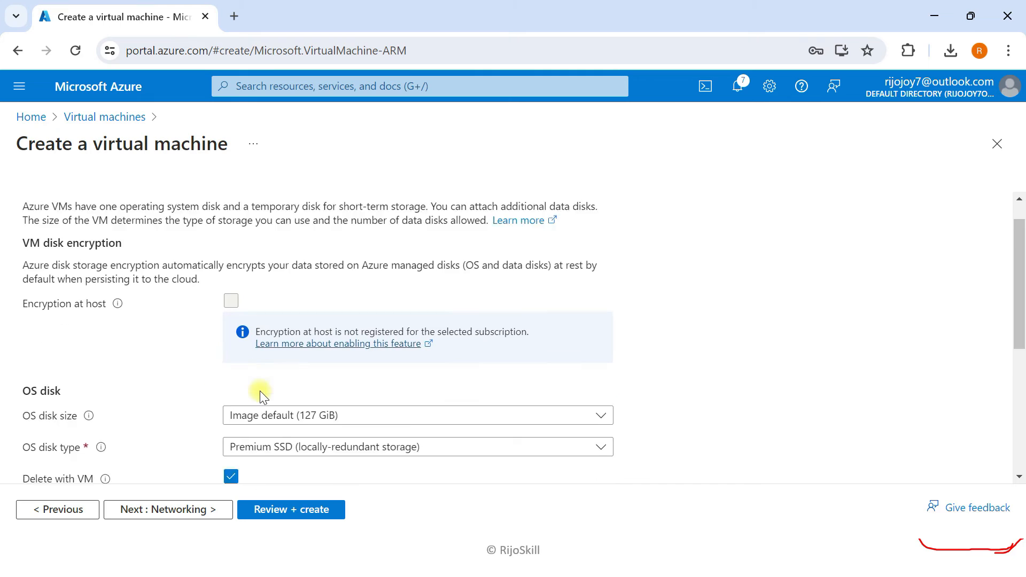
left_click(278, 393)
left_click(278, 393)
left_click(183, 511)
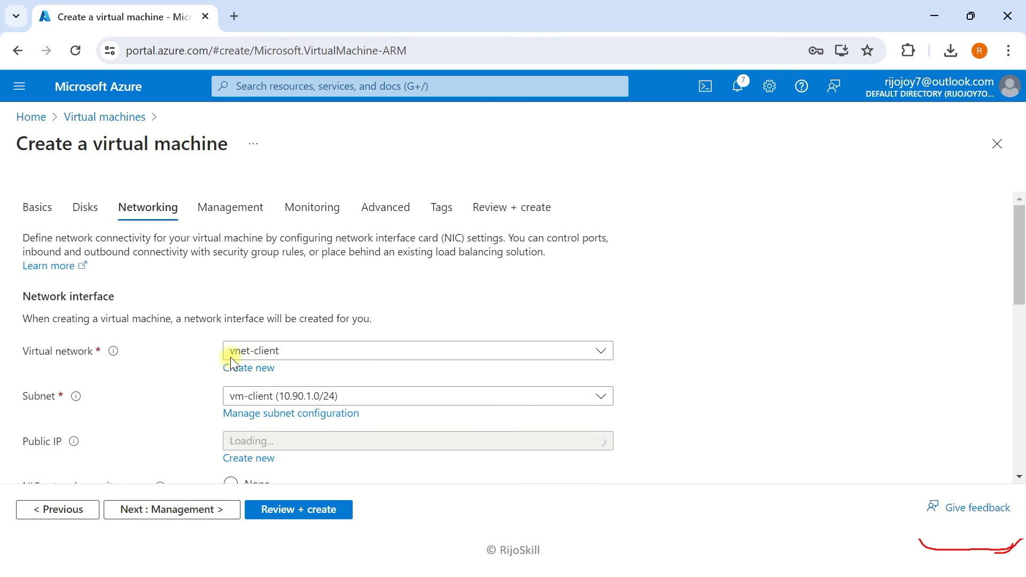
scroll(272, 397, "down", 3)
left_click(217, 510)
left_click(200, 510)
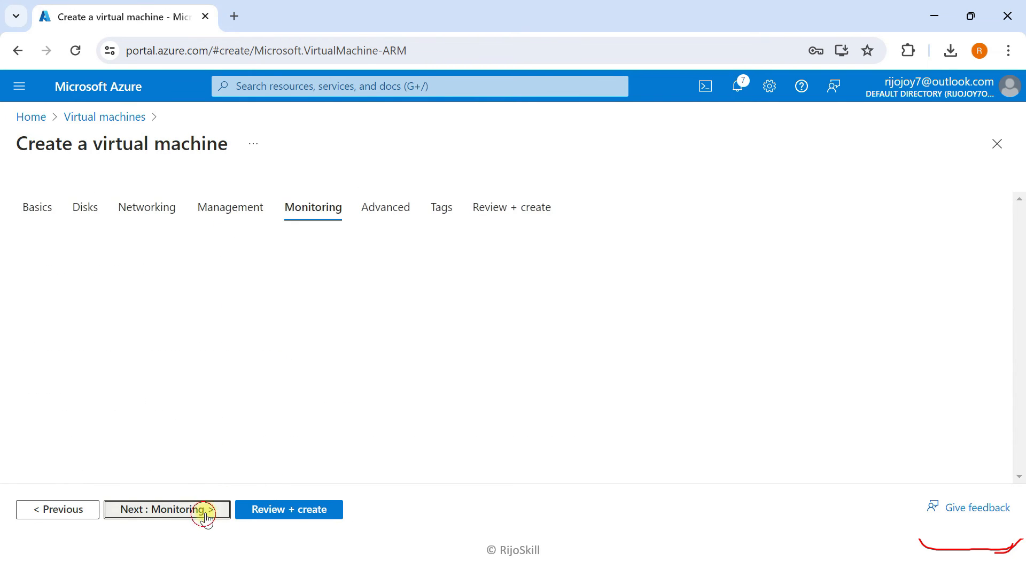
left_click(292, 513)
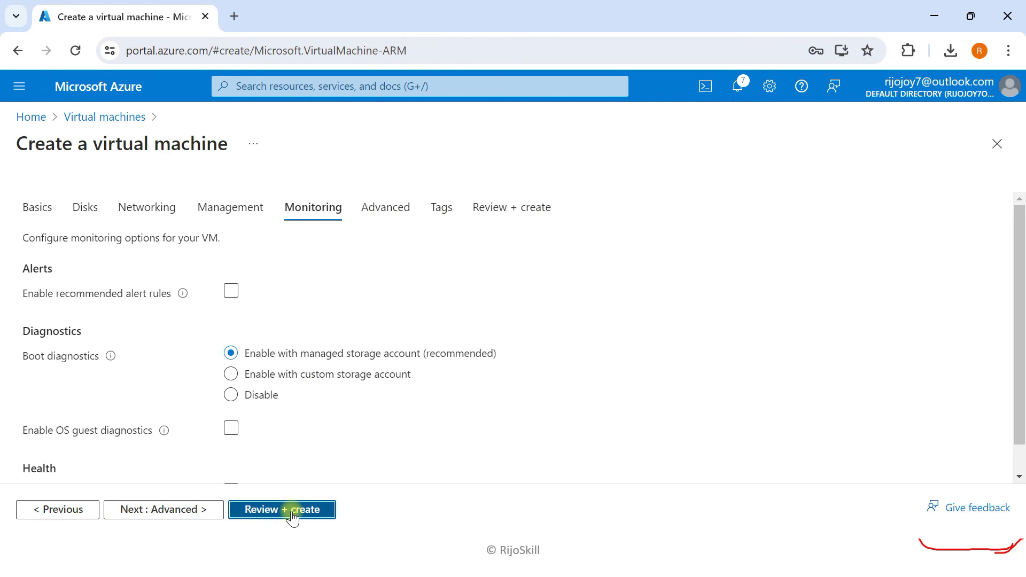
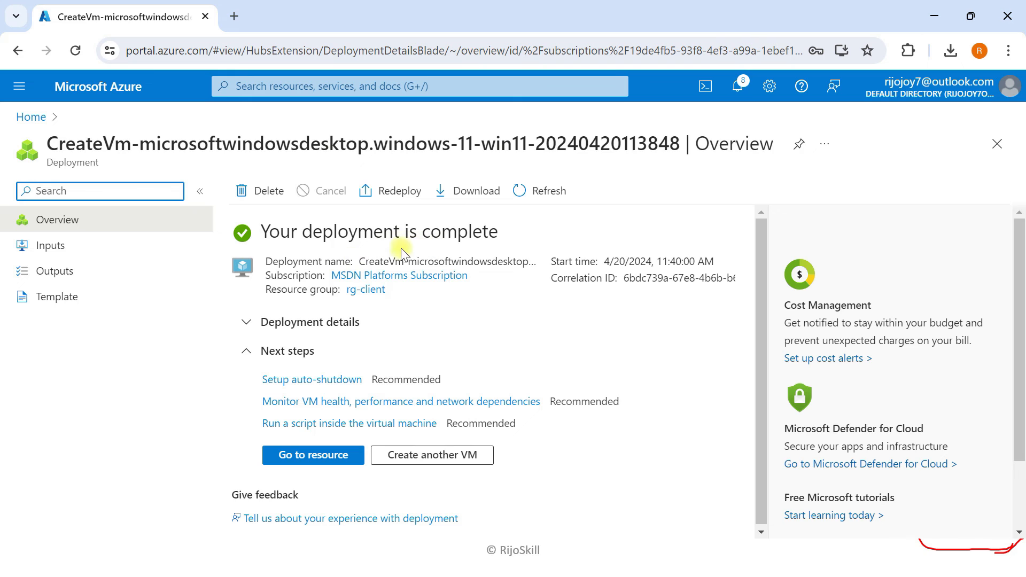
- Copy the vm-windows-11 public IP address 40.88.142.170 from its overview in Virtual machines
left_click(104, 87)
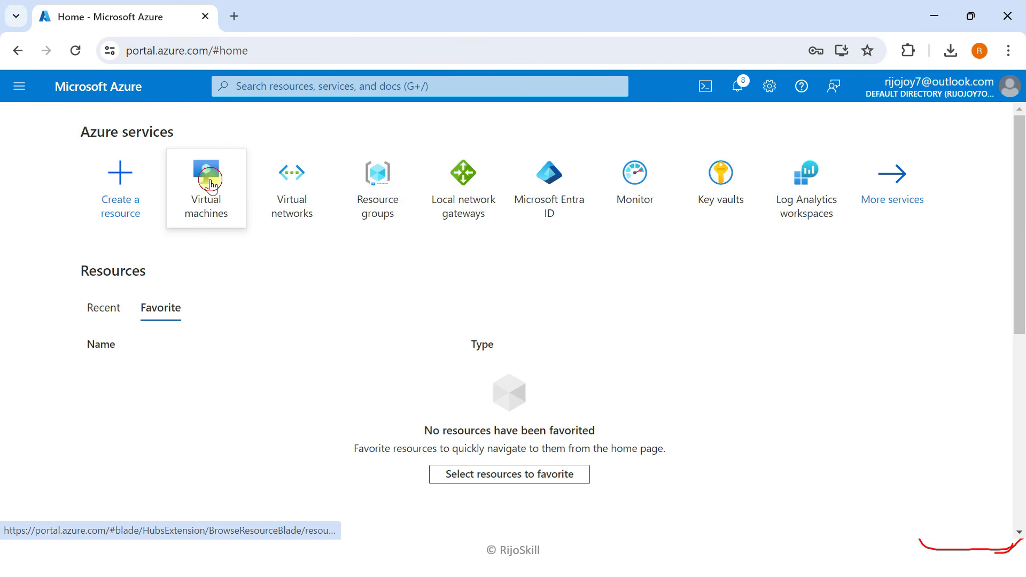
left_click(209, 199)
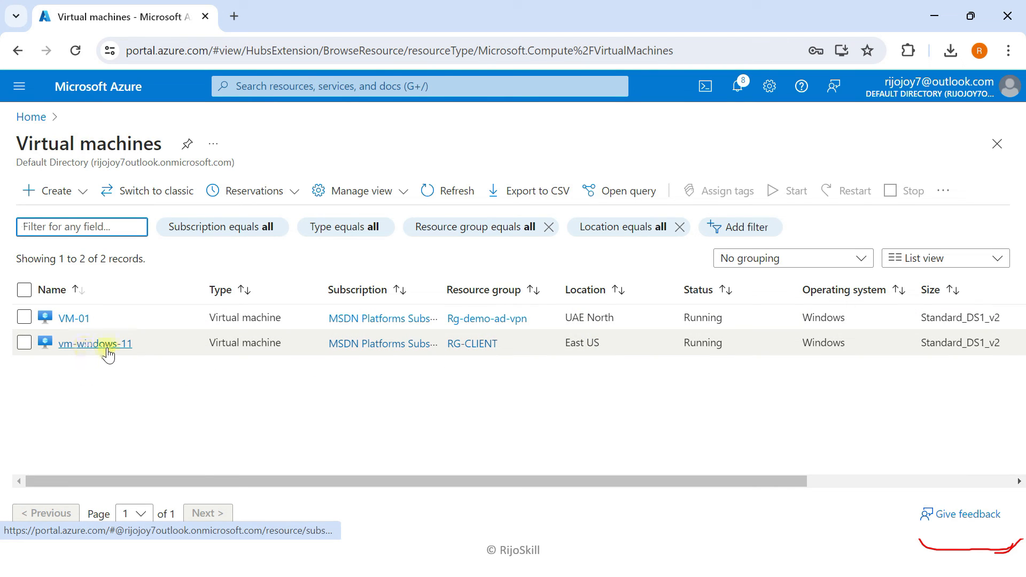
left_click(84, 346)
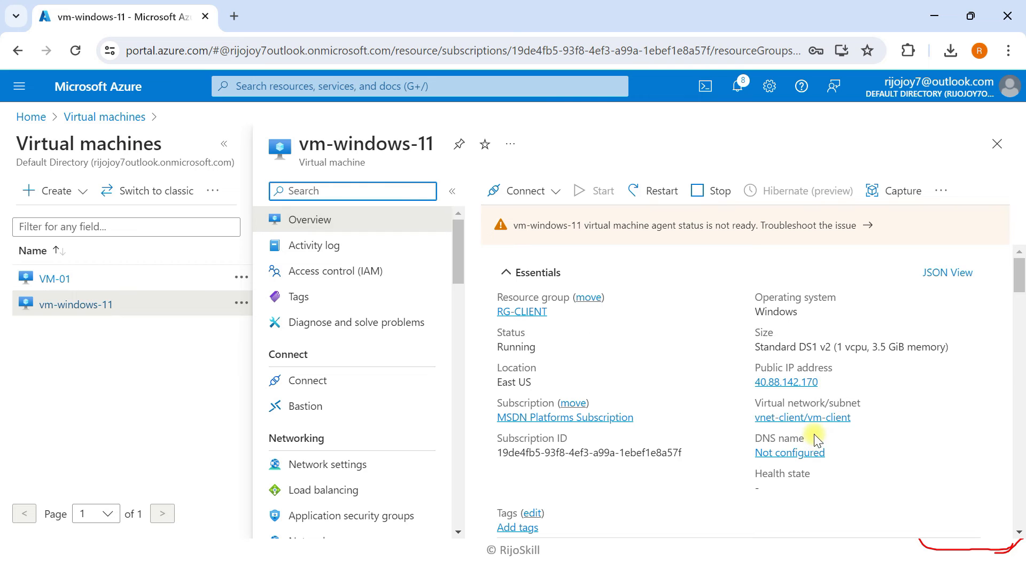
left_click(827, 383)
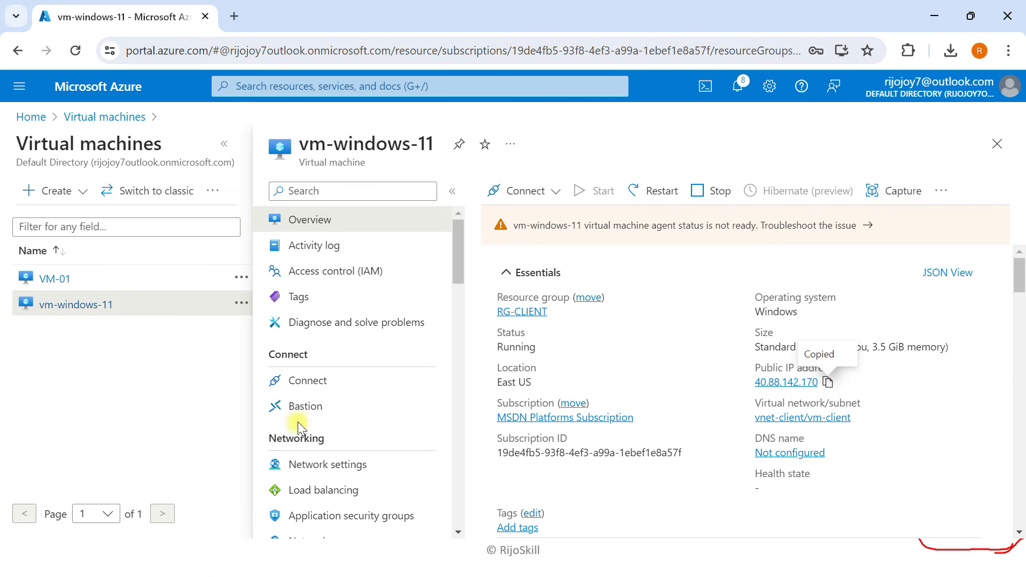
key("super+Tab")
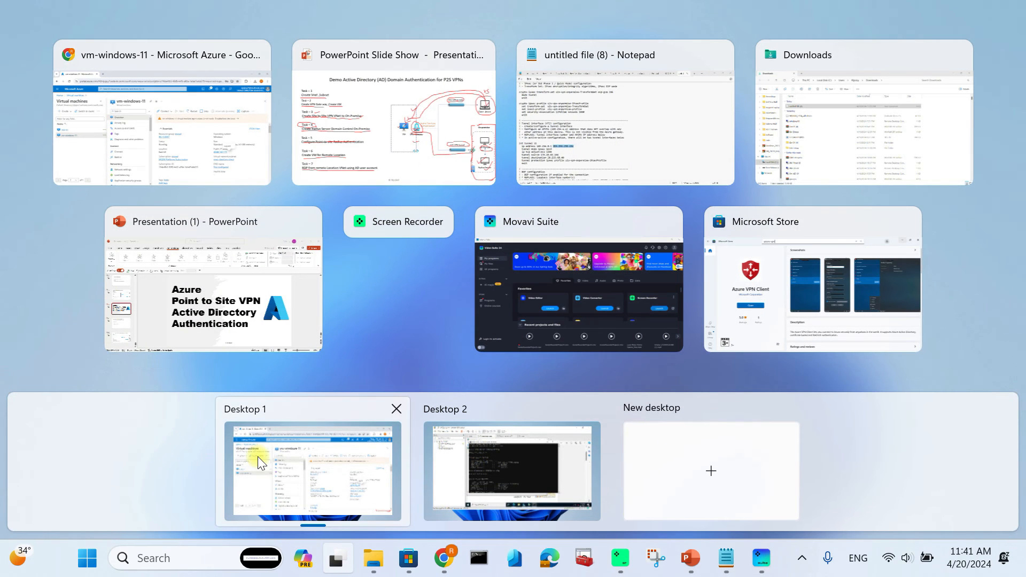
- Launch Remote Desktop Connection and paste 40.88.142.170 as the computer to connect to
left_click(174, 558)
type("remo")
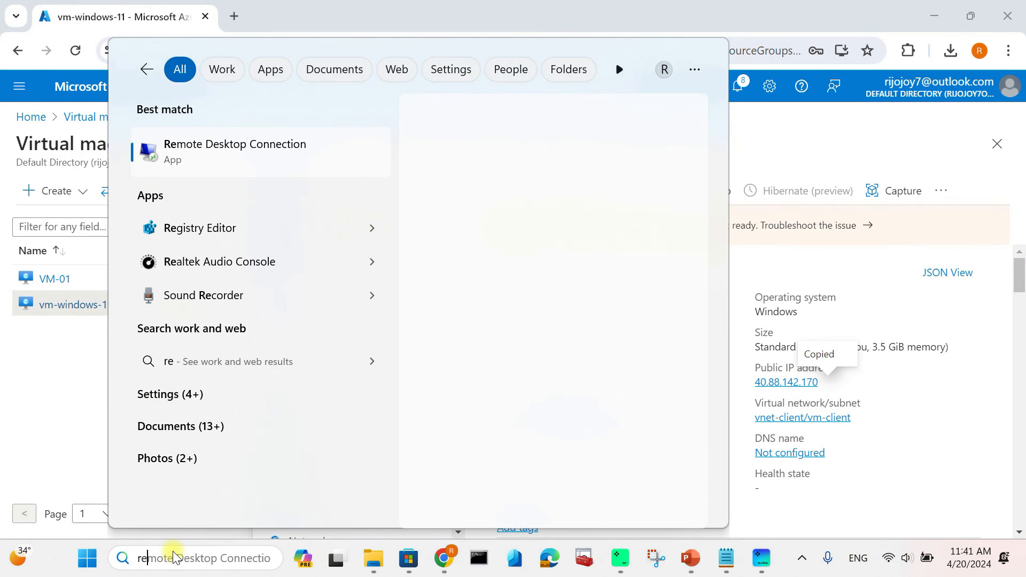
key("Return")
key("ctrl+v")
- Connect with the VM's admin user name and password, accepting the vm-windows-11 certificate warning
left_click(388, 269)
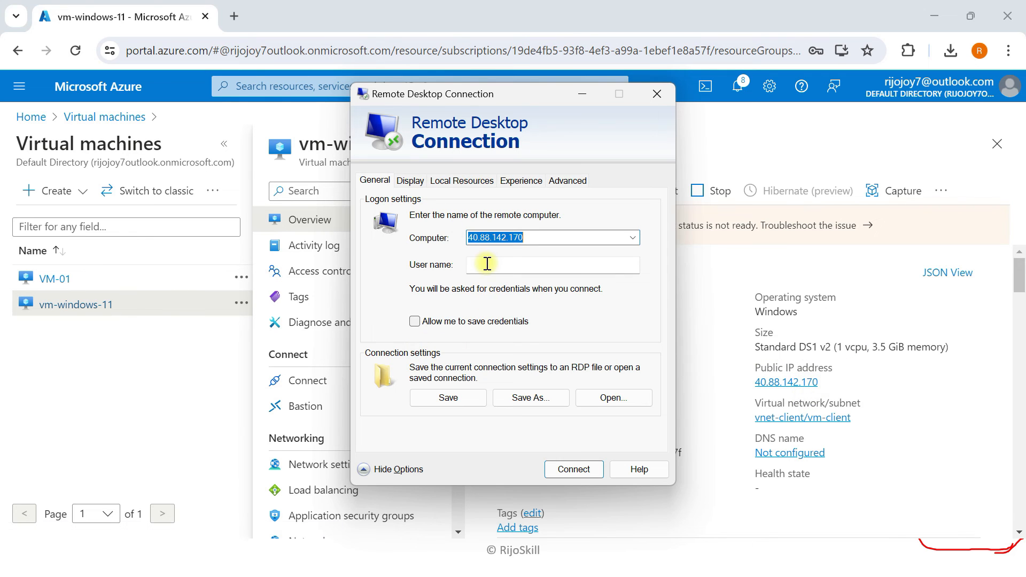
left_click(487, 264)
type("adminp")
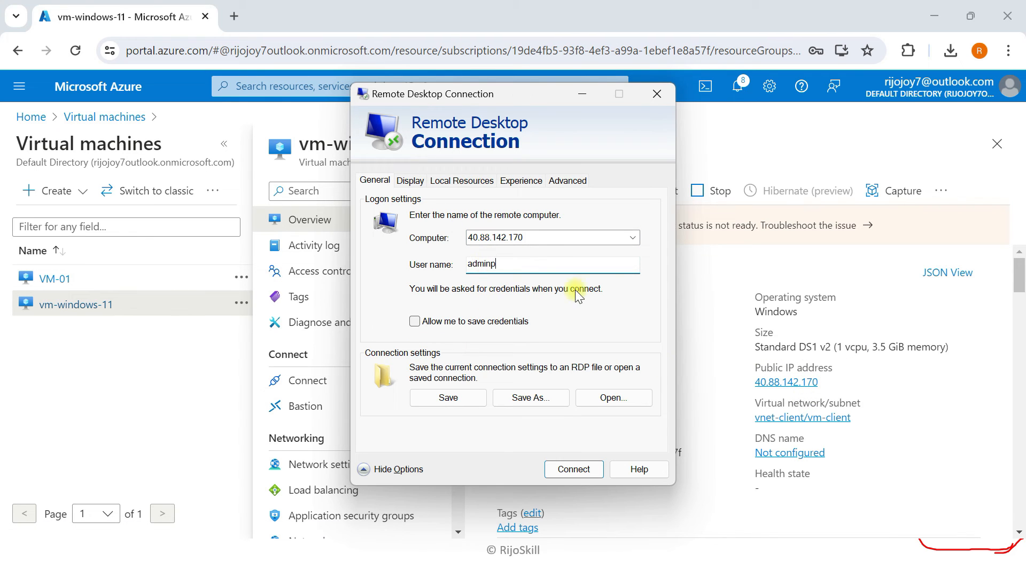
left_click(585, 470)
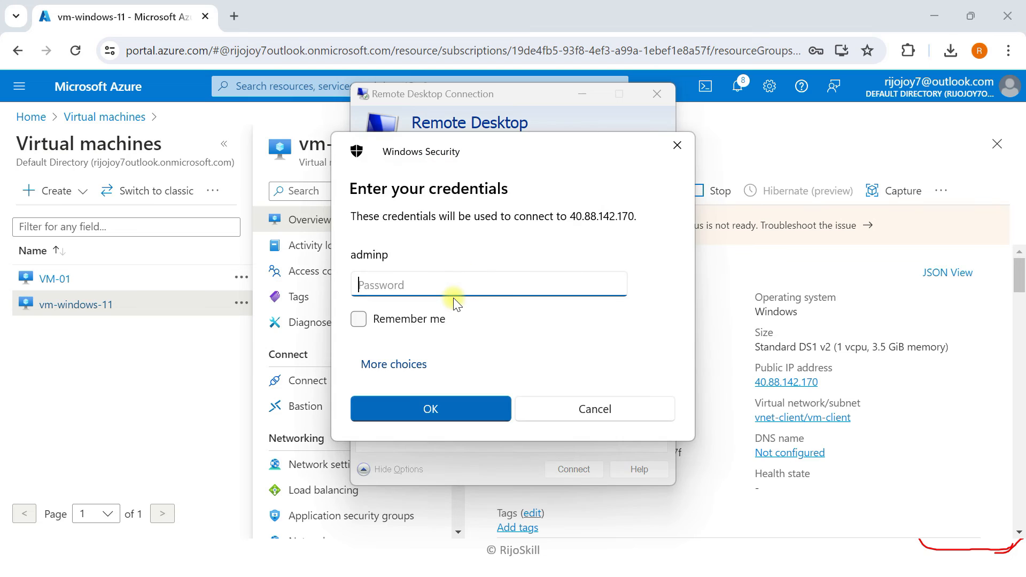
type("P")
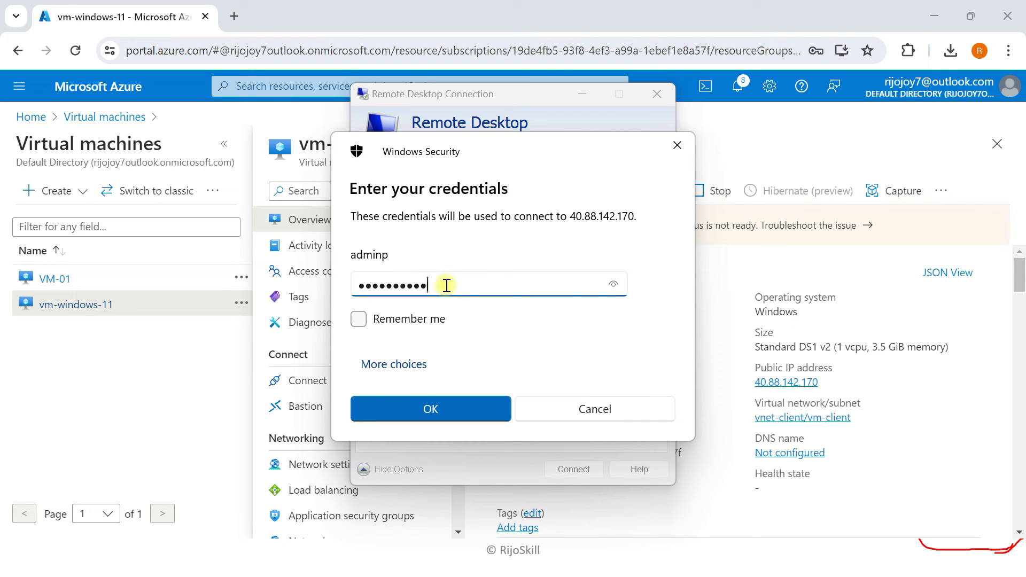
left_click(428, 406)
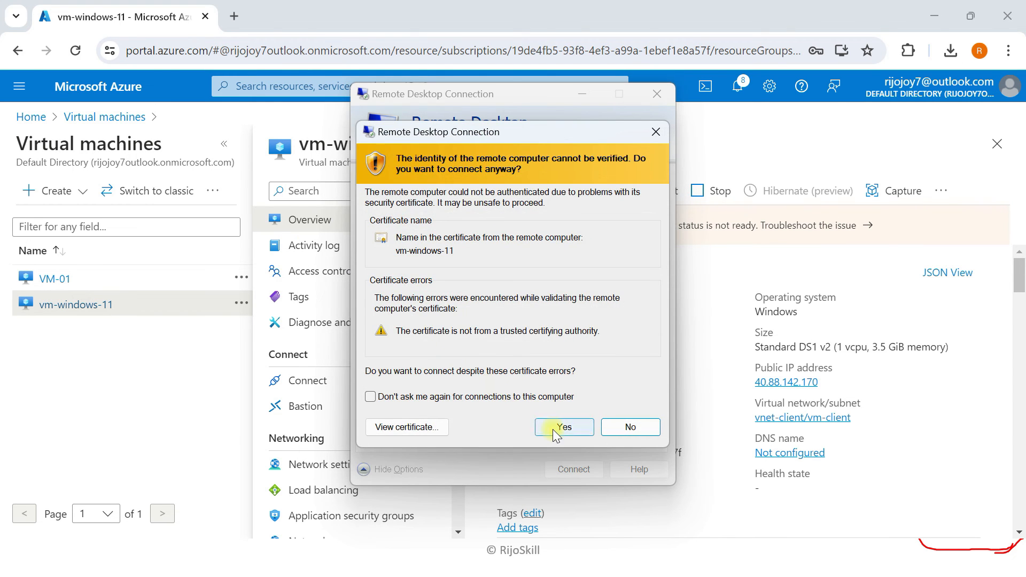
left_click(561, 426)
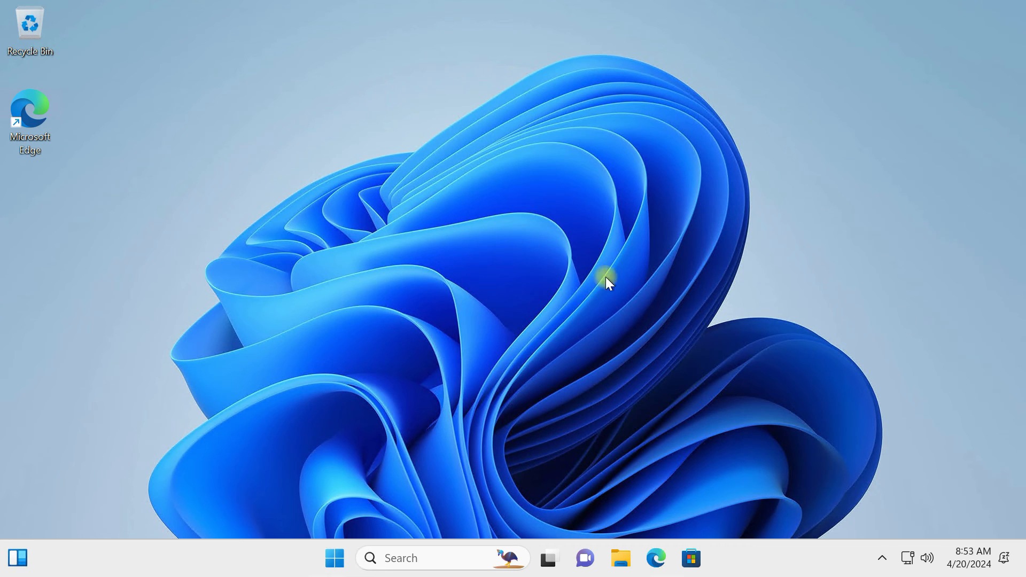
- Check the remote VM's Start menu, then switch back to the Azure portal in Chrome
left_click(342, 562)
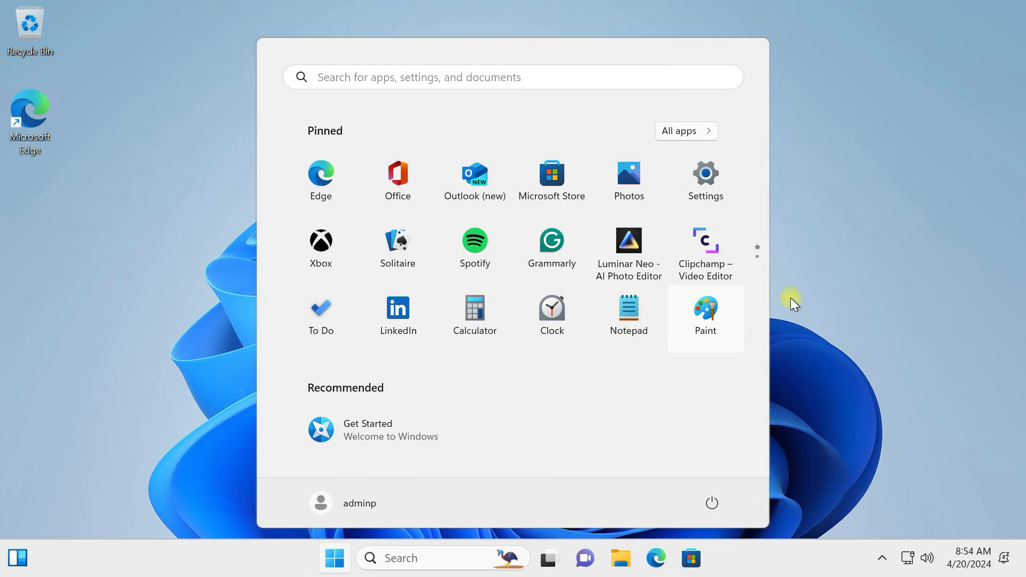
left_click(824, 298)
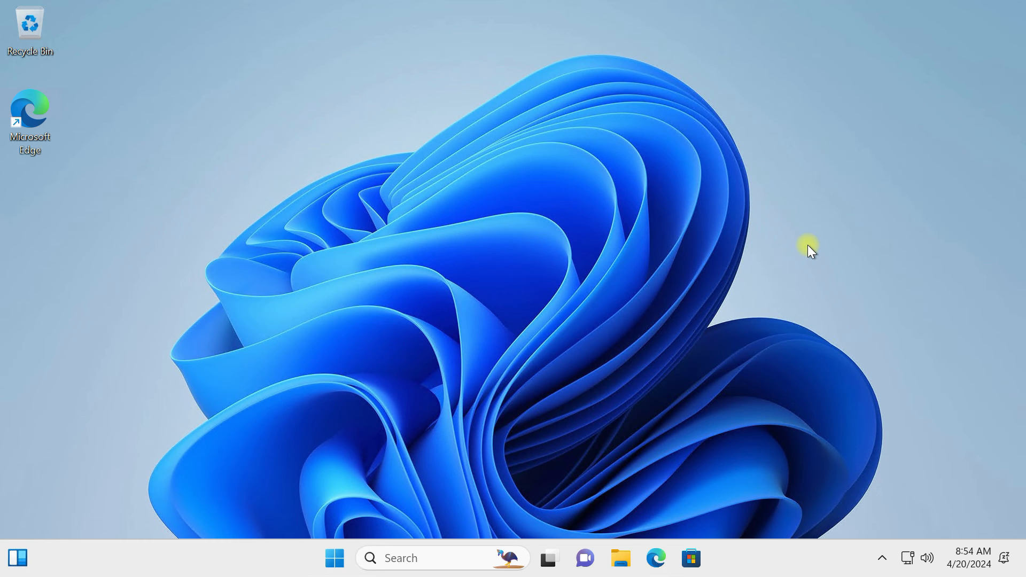
key("super+Tab")
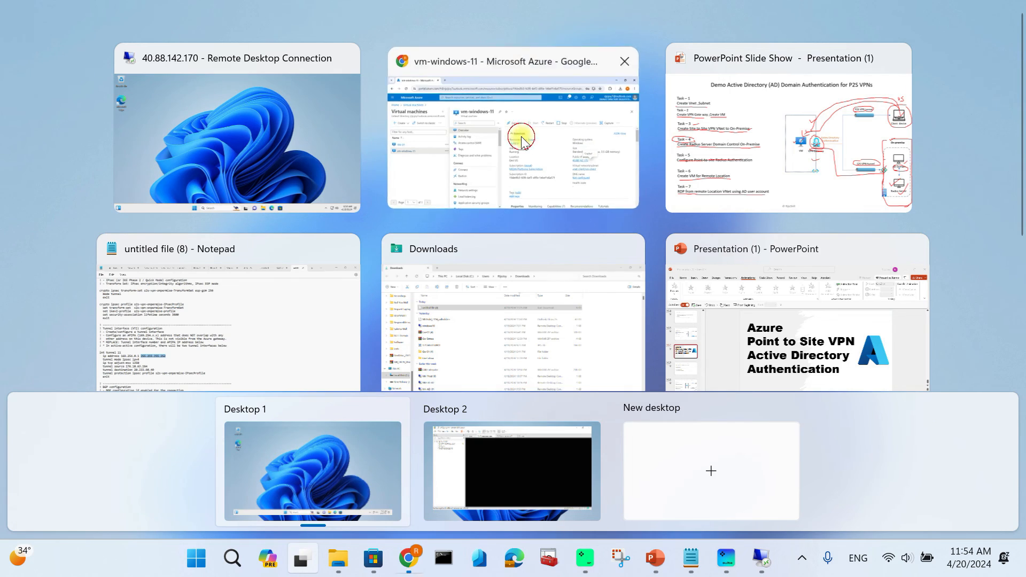
left_click(526, 141)
- Browse Resource groups to Rg-demo-ad-vpn and open the GW-ad gateway (VpnGw1, 20.233.60.40)
left_click(67, 86)
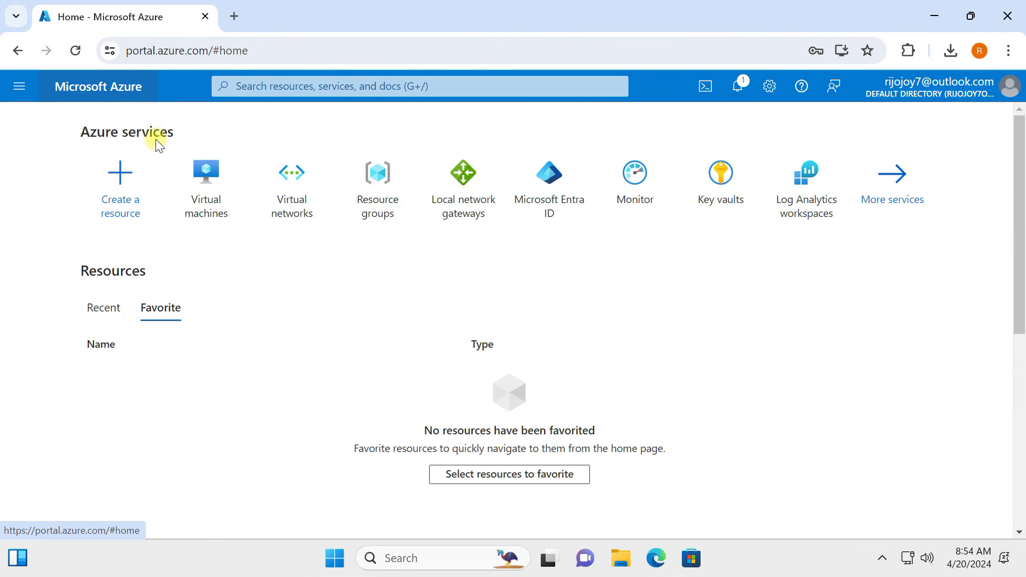
left_click(406, 208)
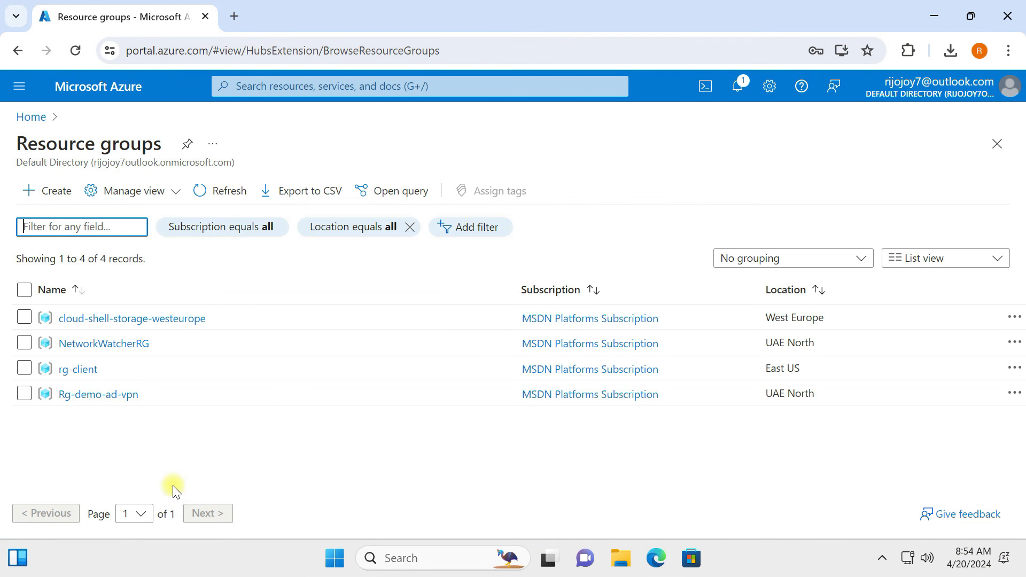
left_click(95, 395)
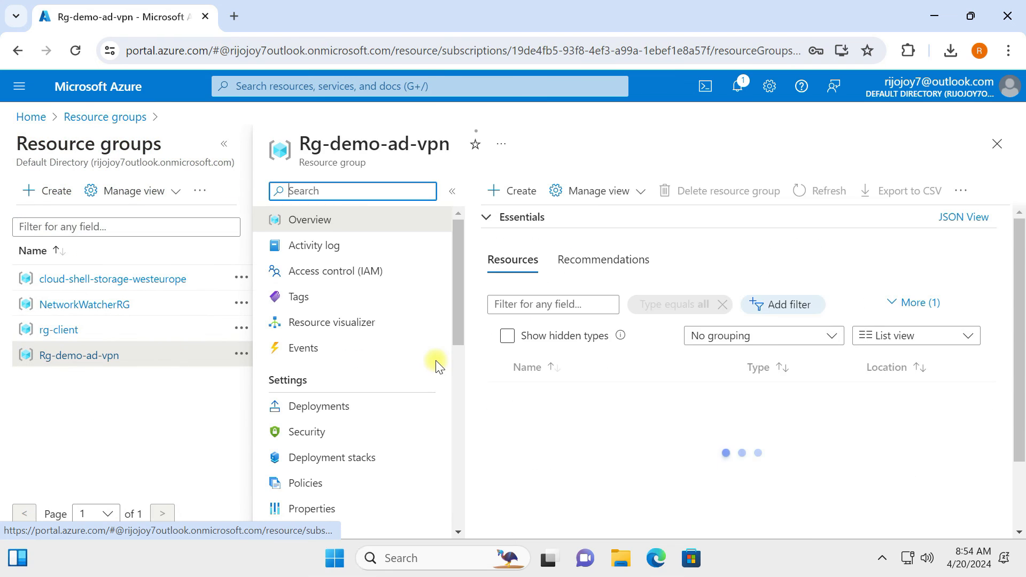
scroll(548, 455, "down", 2)
scroll(556, 459, "up", 2)
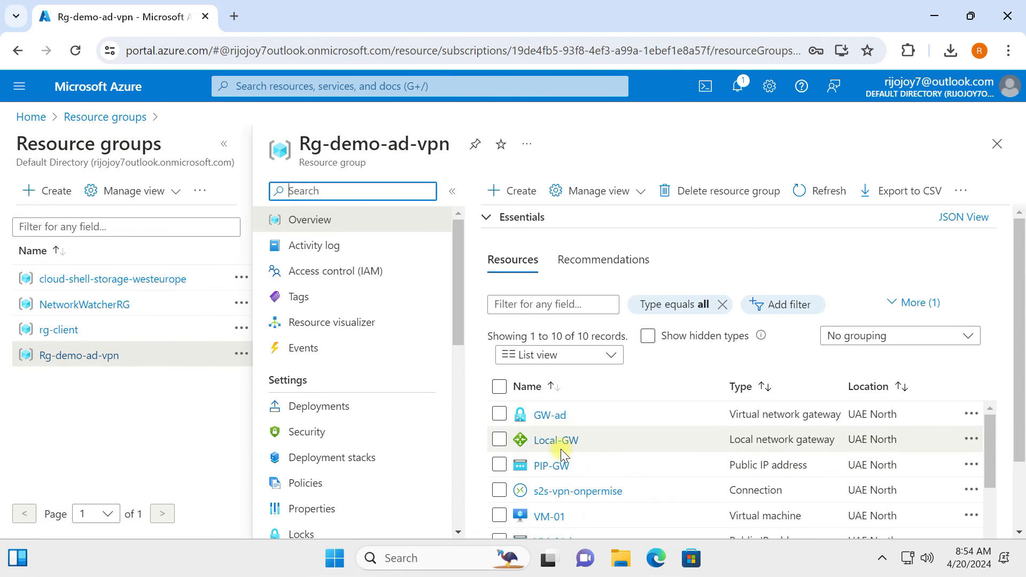
left_click(549, 417)
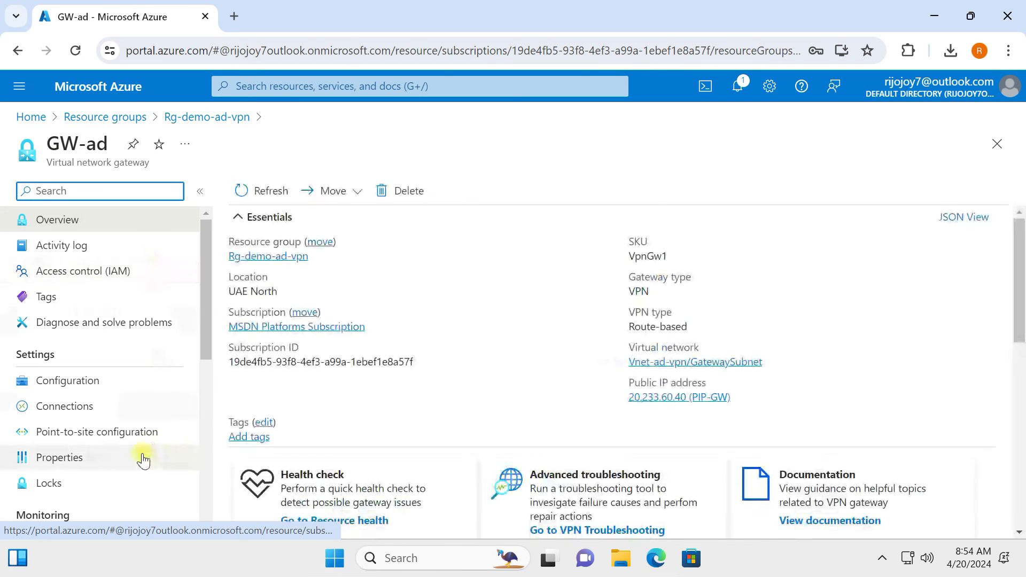
- Download the VPN client package from GW-ad's Point-to-site configuration page
left_click(91, 382)
left_click(88, 441)
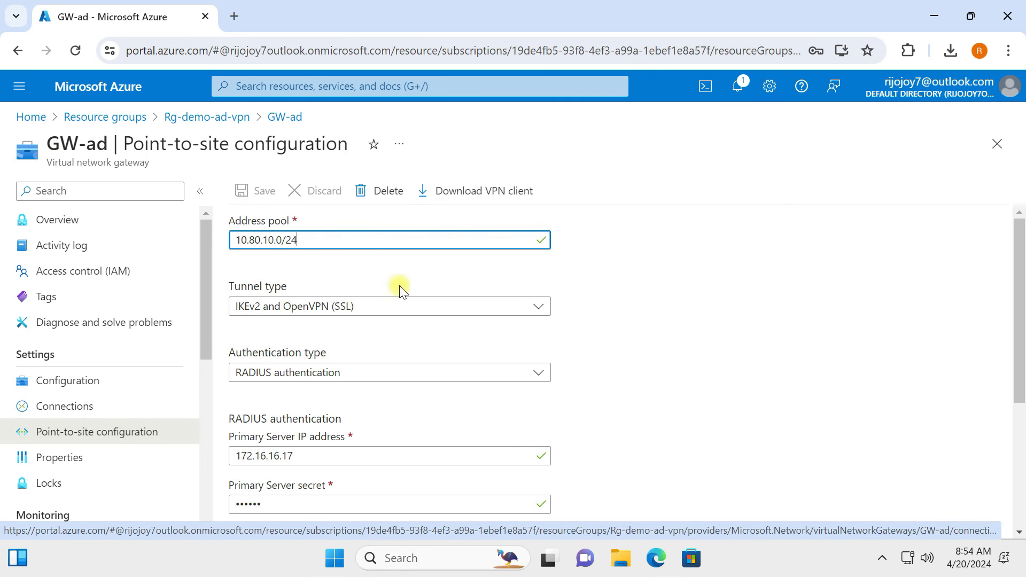
left_click(506, 191)
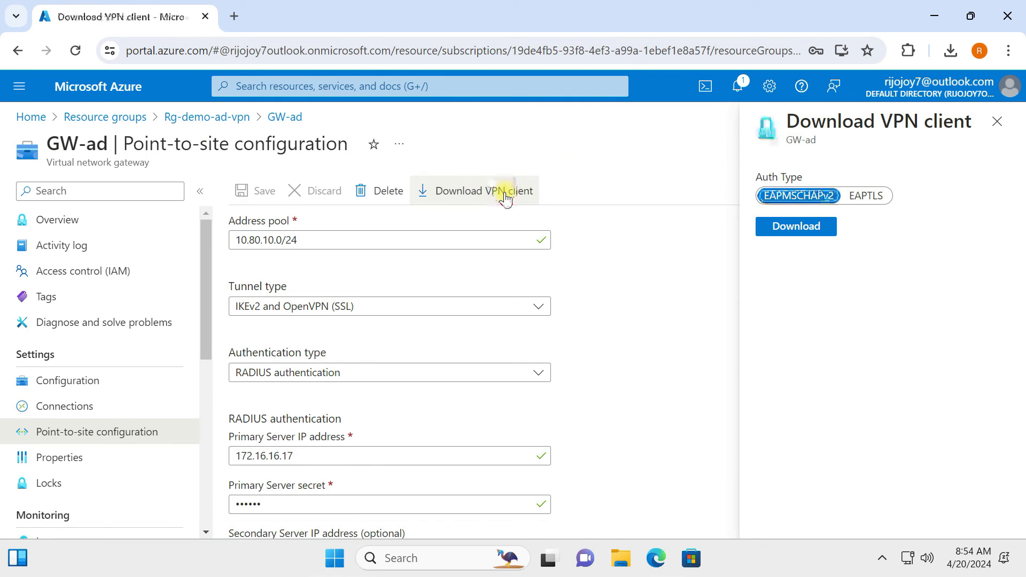
left_click(807, 226)
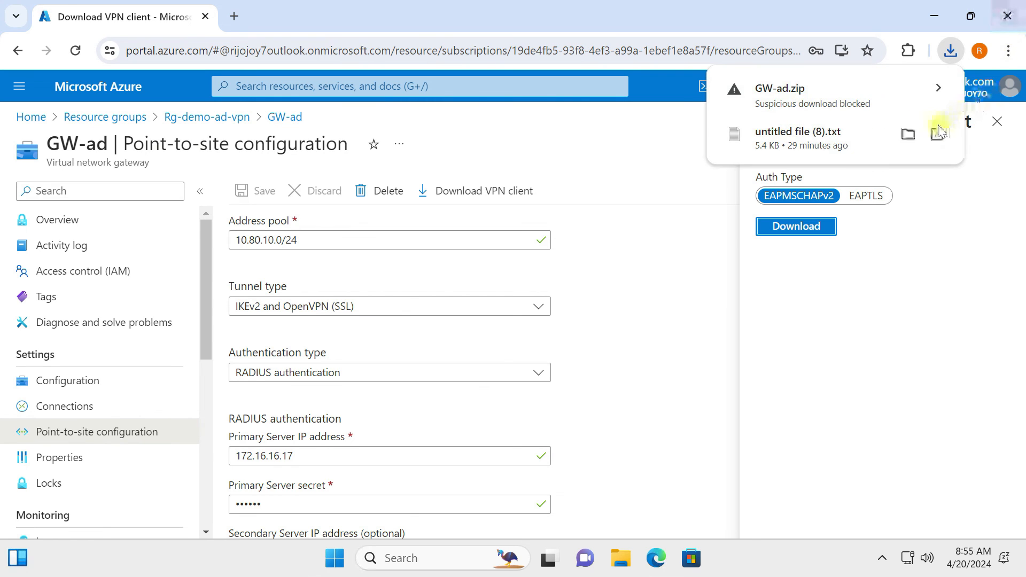
- Keep the blocked GW-ad.zip download and show it in the Downloads folder
left_click(938, 89)
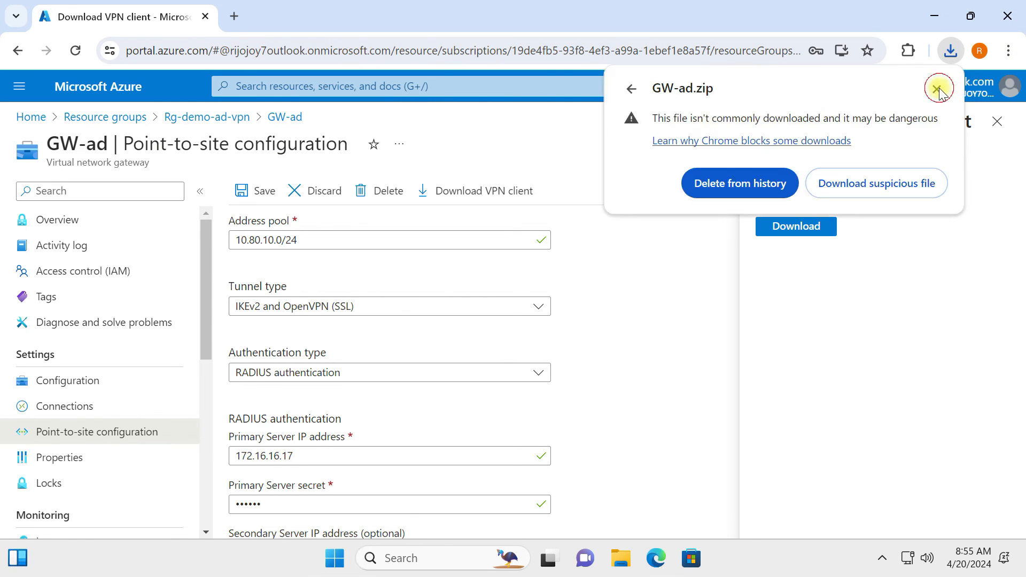
left_click(877, 185)
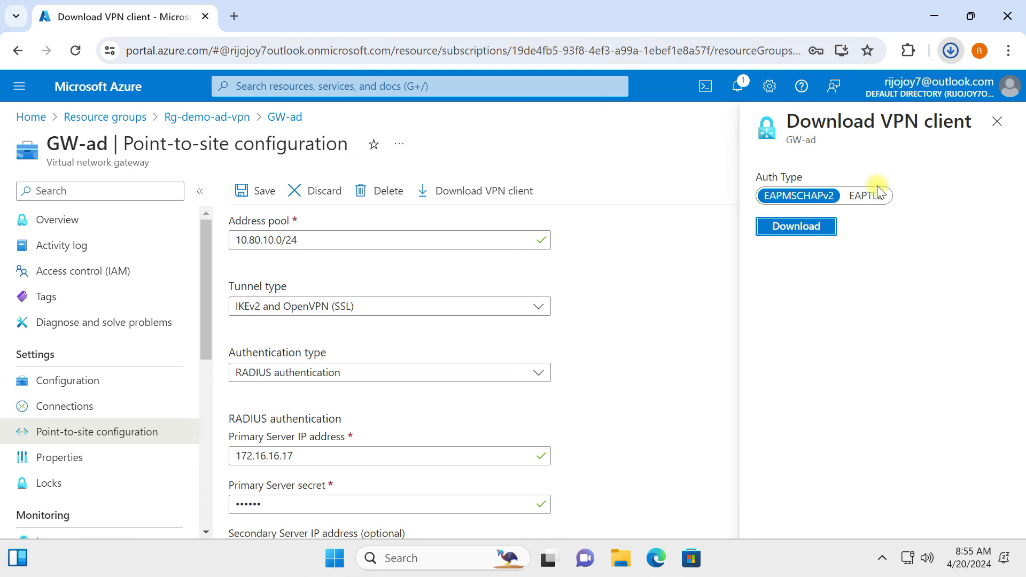
left_click(952, 51)
left_click(905, 121)
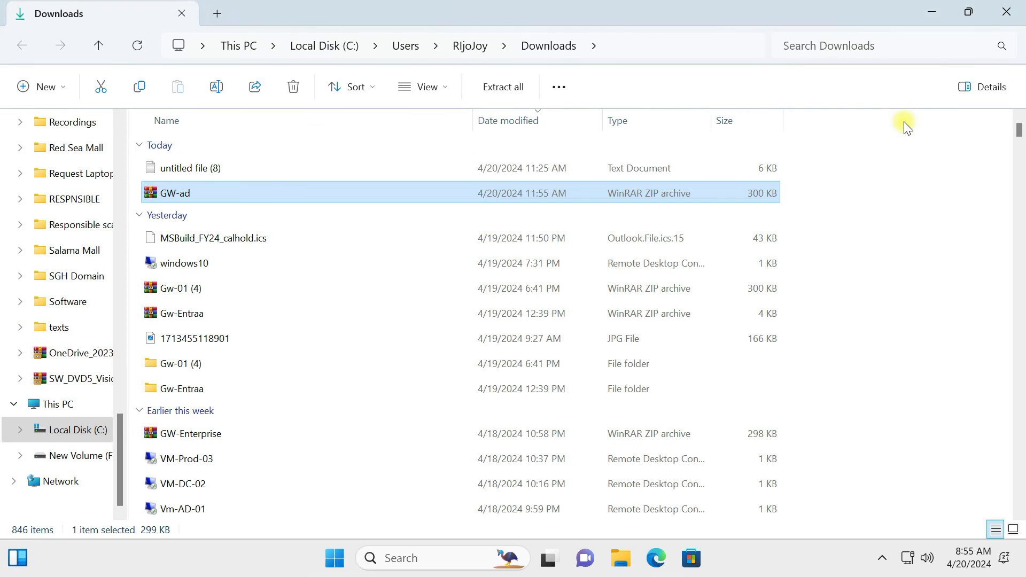
- Copy GW-ad.zip and paste it onto the remote VM's desktop
right_click(187, 193)
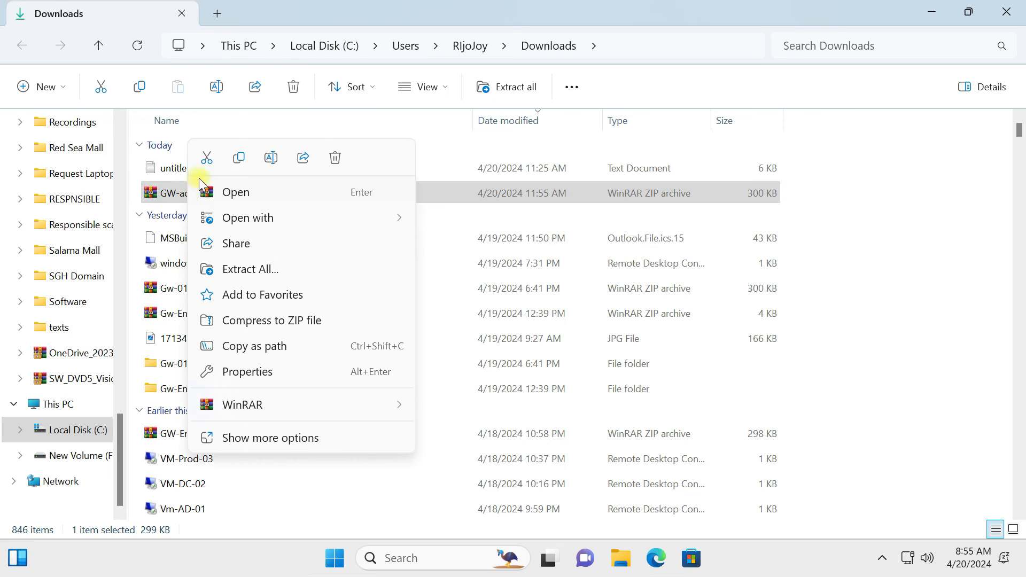
left_click(238, 158)
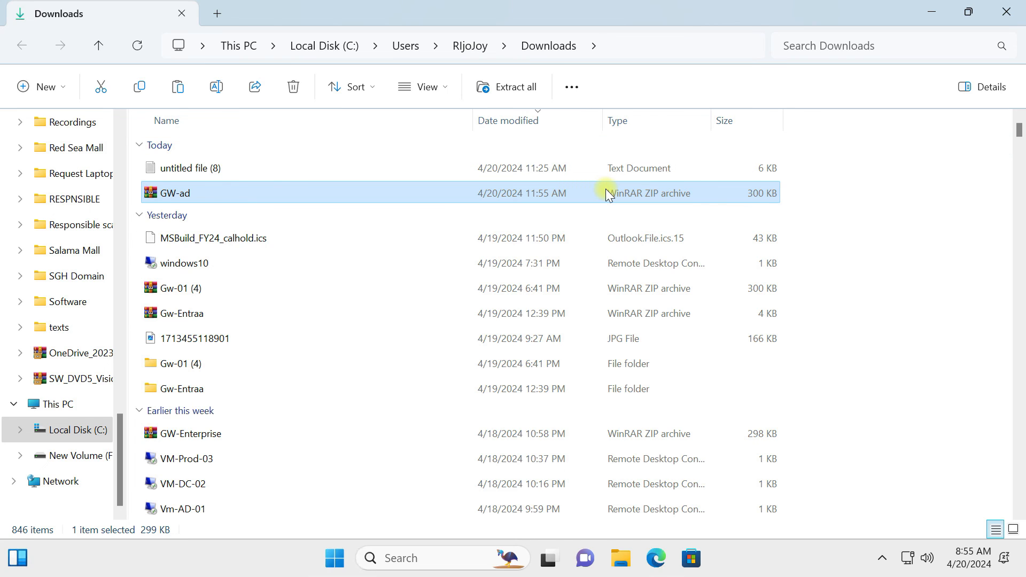
key("super+Tab")
left_click(804, 123)
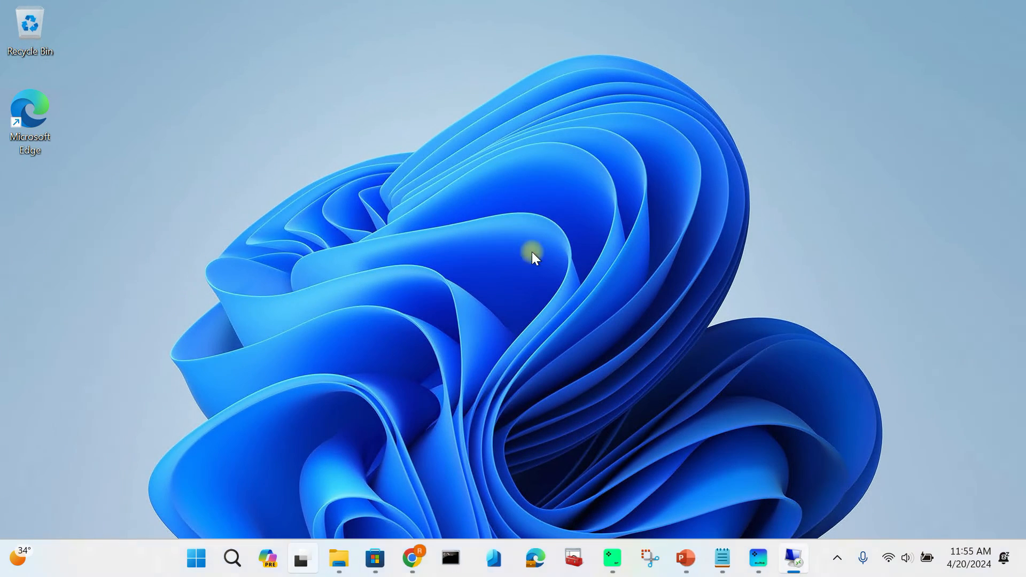
right_click(399, 172)
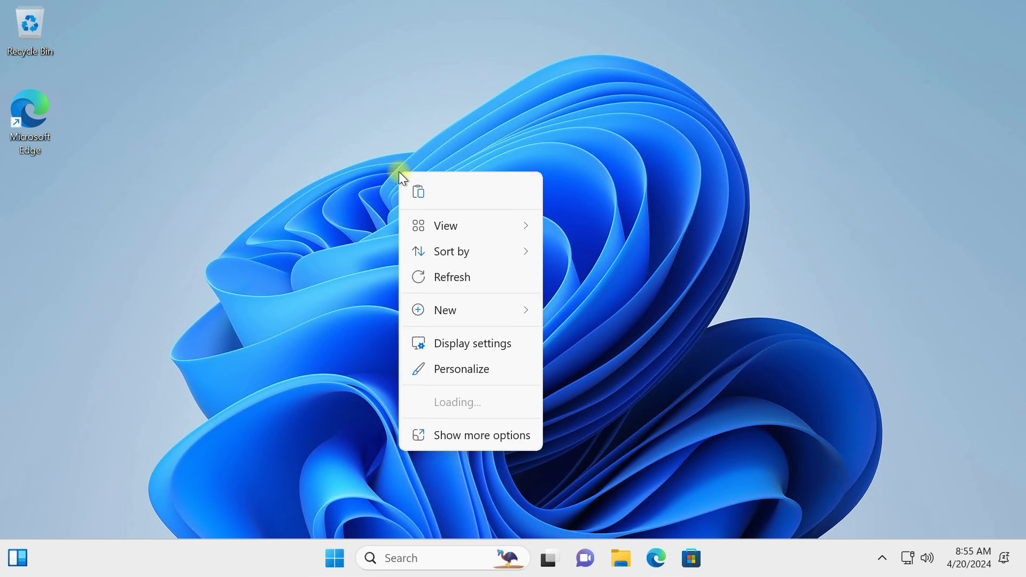
left_click(420, 192)
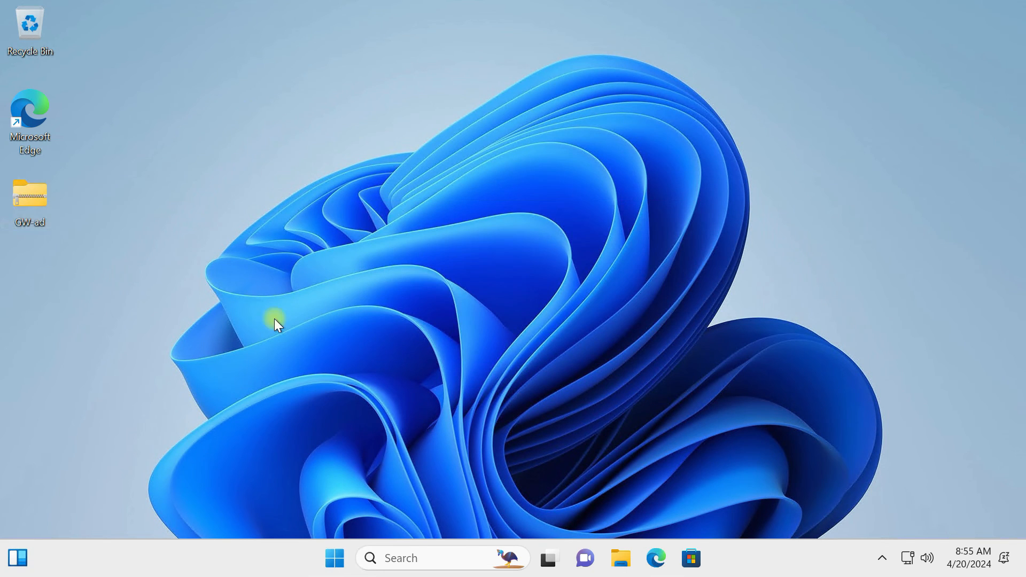
- Extract all files from GW-ad.zip into a GW-ad folder
right_click(32, 203)
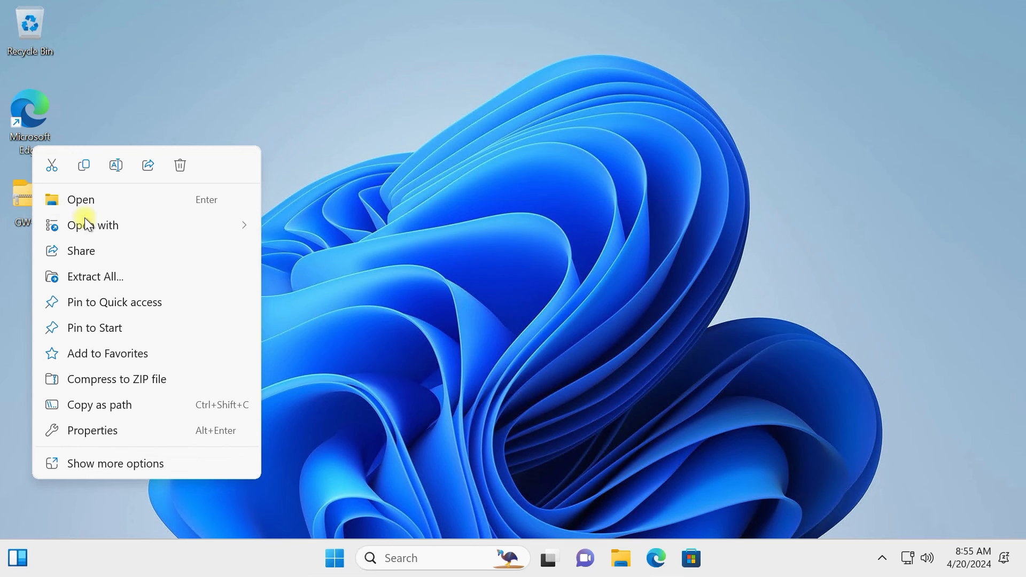
left_click(107, 276)
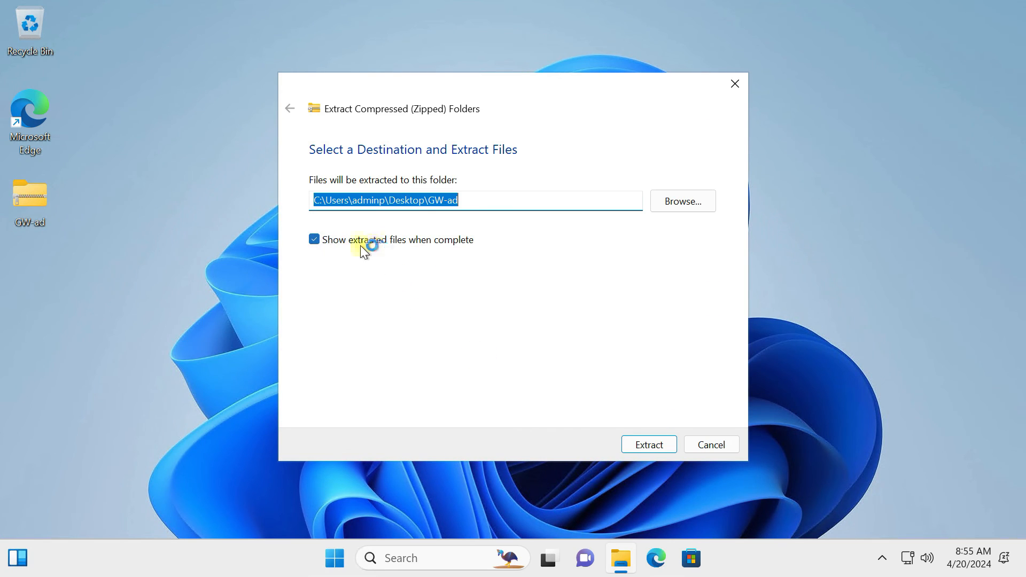
left_click(675, 445)
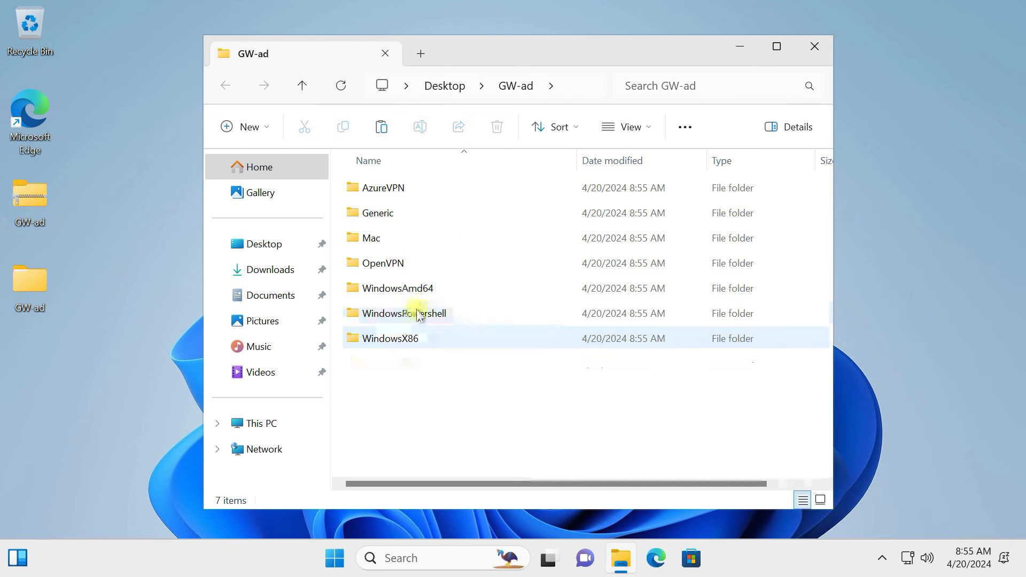
- Install the Vnet-ad-vpn client with VpnClientSetupAmd64 from WindowsAmd64, then search Windows for 'vpn'
double_click(419, 292)
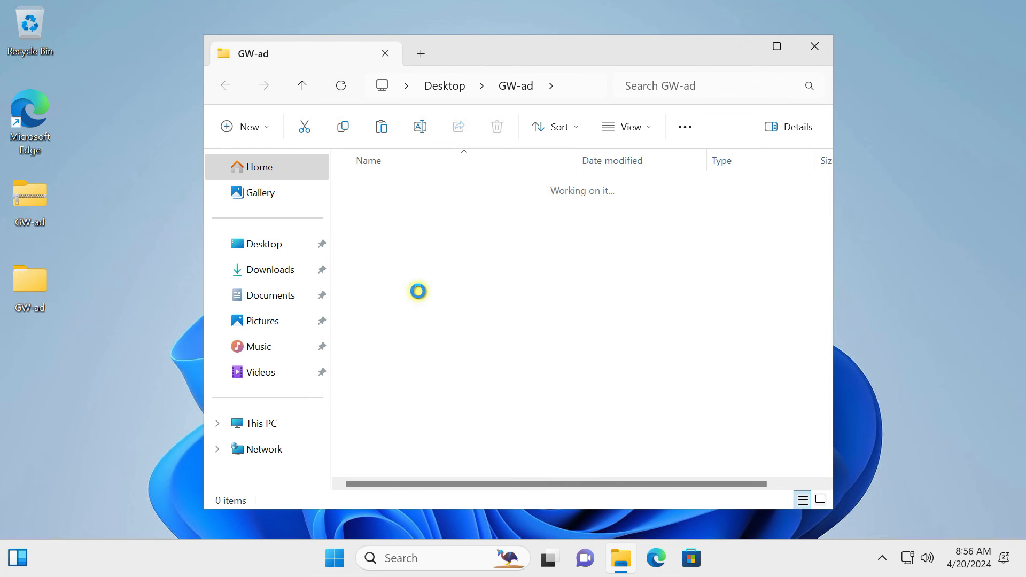
double_click(422, 189)
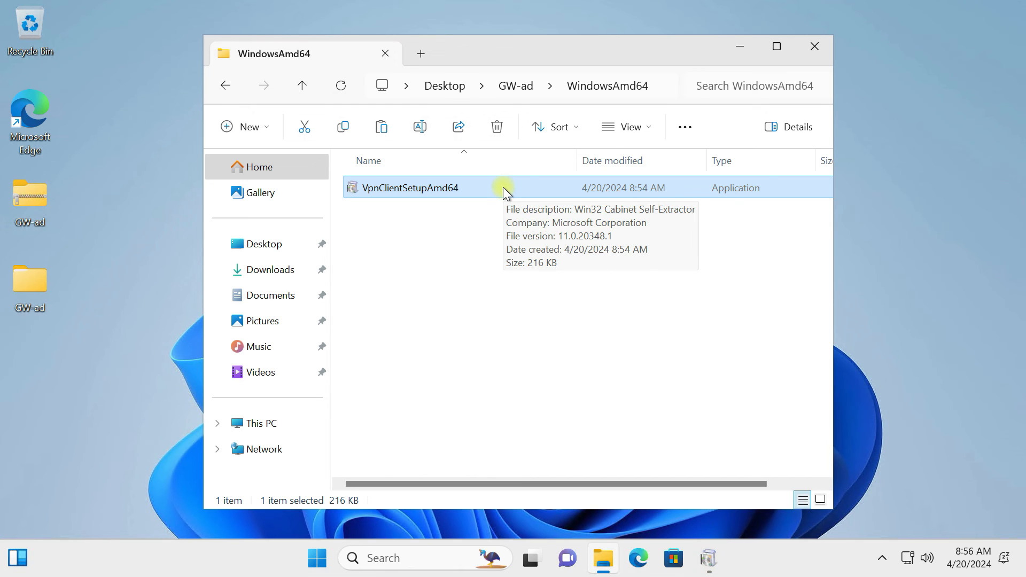
left_click(710, 559)
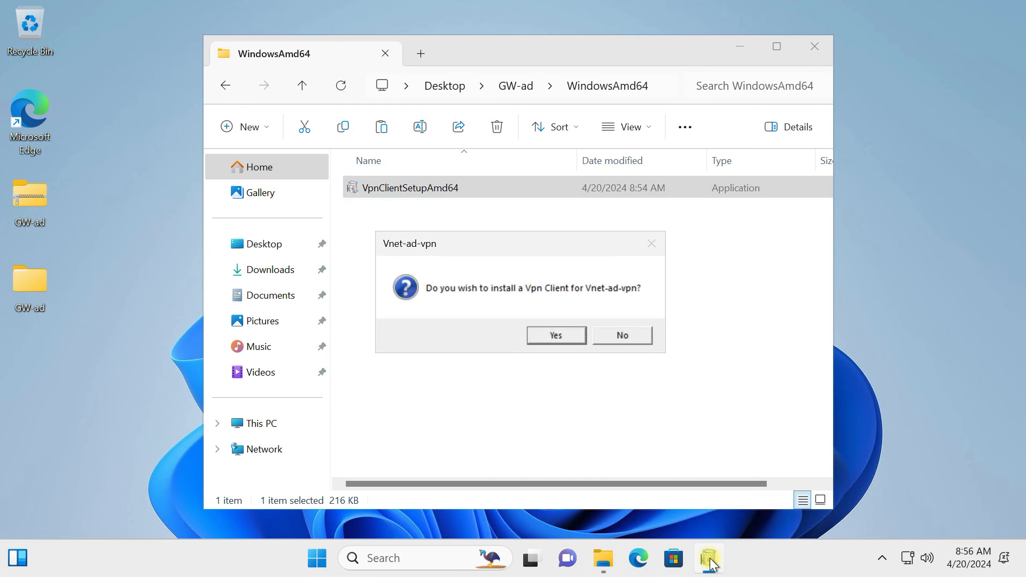
left_click(556, 335)
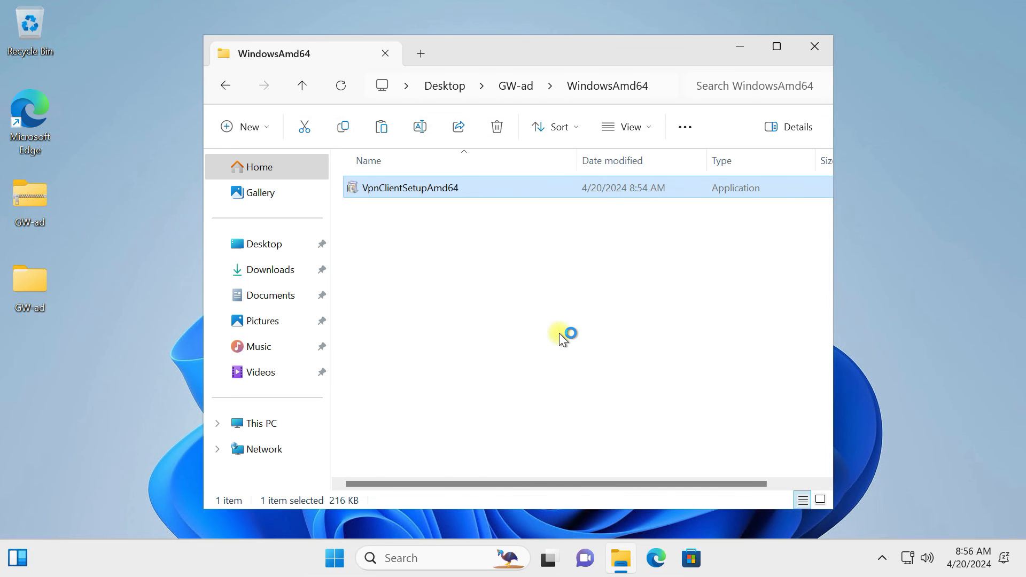
key("super")
type("vpn")
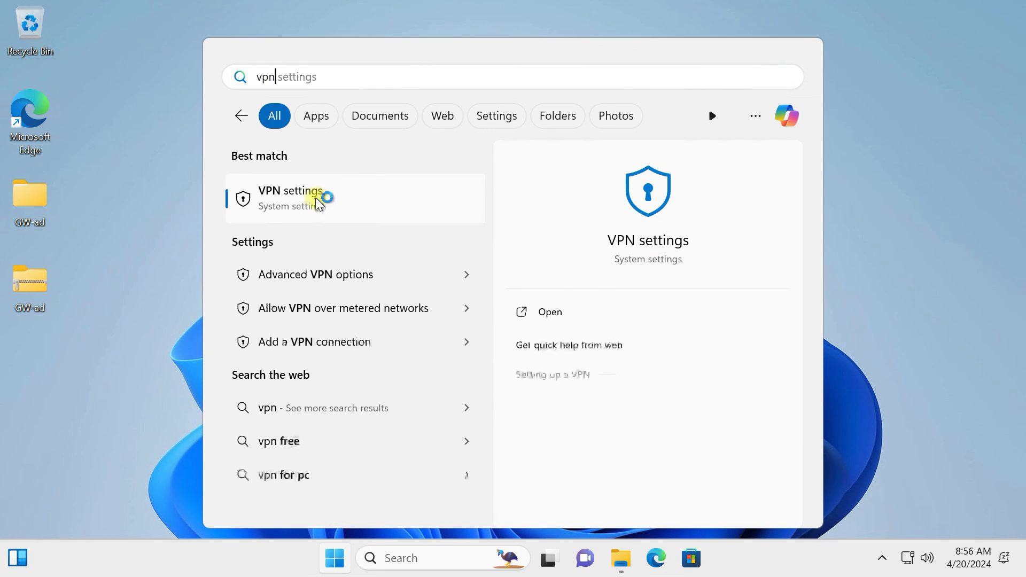
- Start connecting Vnet-ad-vpn from maximized VPN settings and switch to the Windows Server 2022 VM
left_click(308, 201)
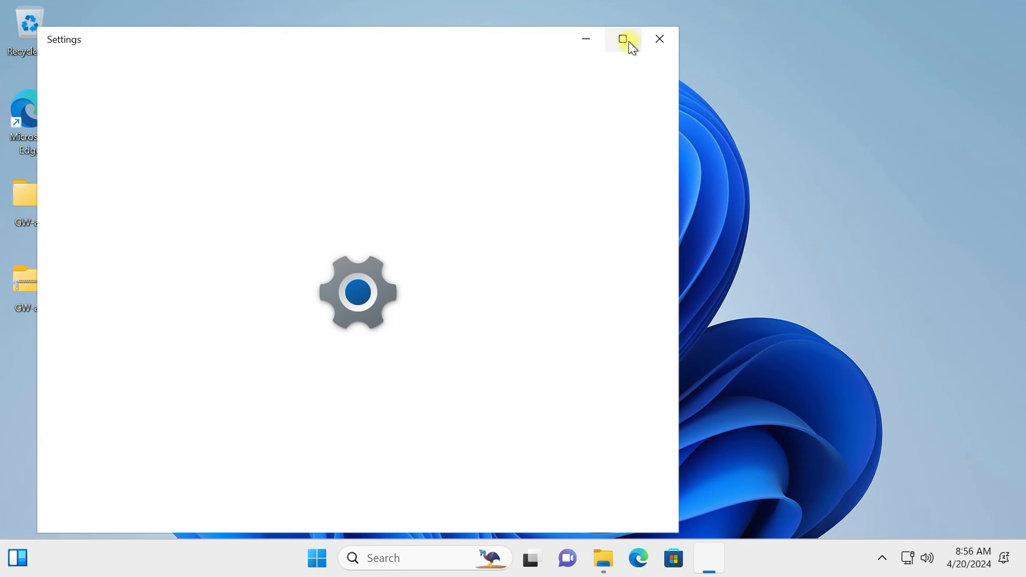
left_click(625, 42)
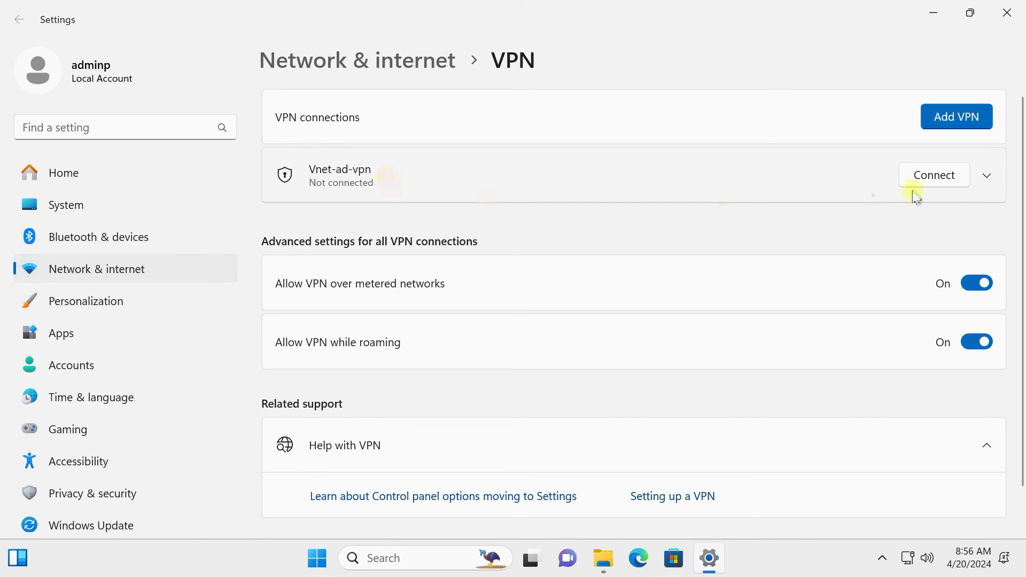
left_click(946, 172)
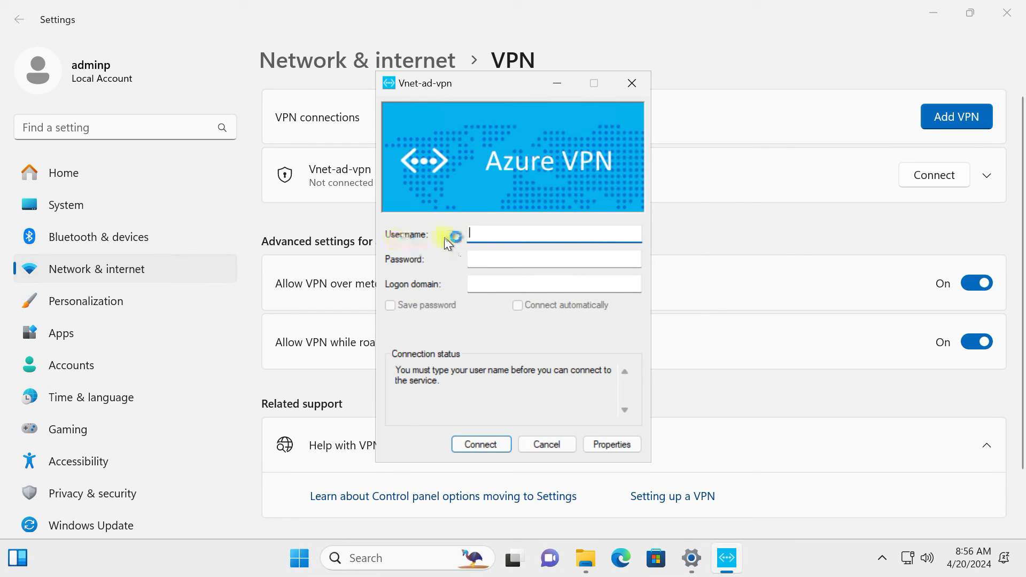
left_click(453, 61)
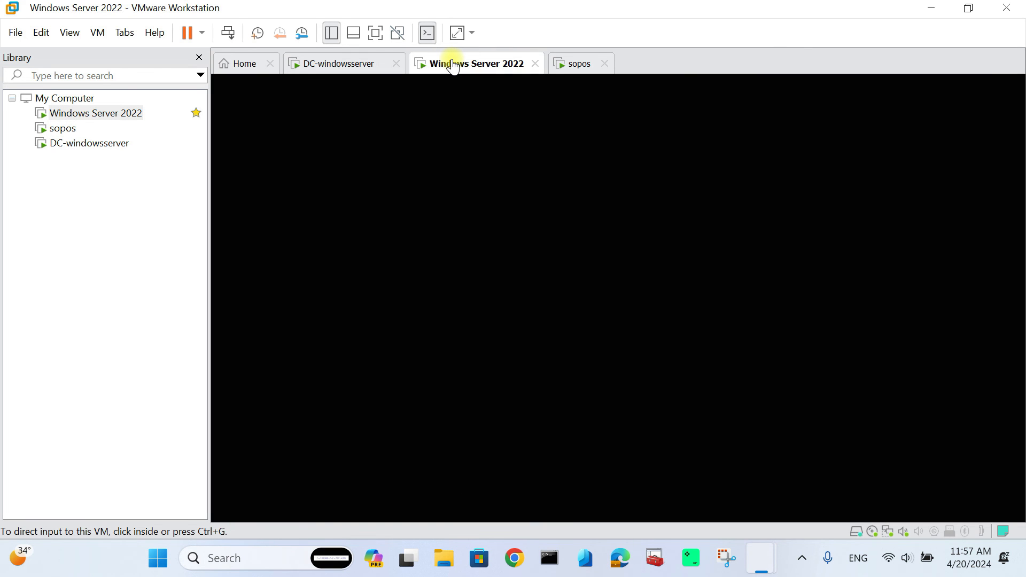
- Unlock the Windows Server 2022 VM with the administrator password, minimize Command Prompt, and open Start
left_click(492, 233)
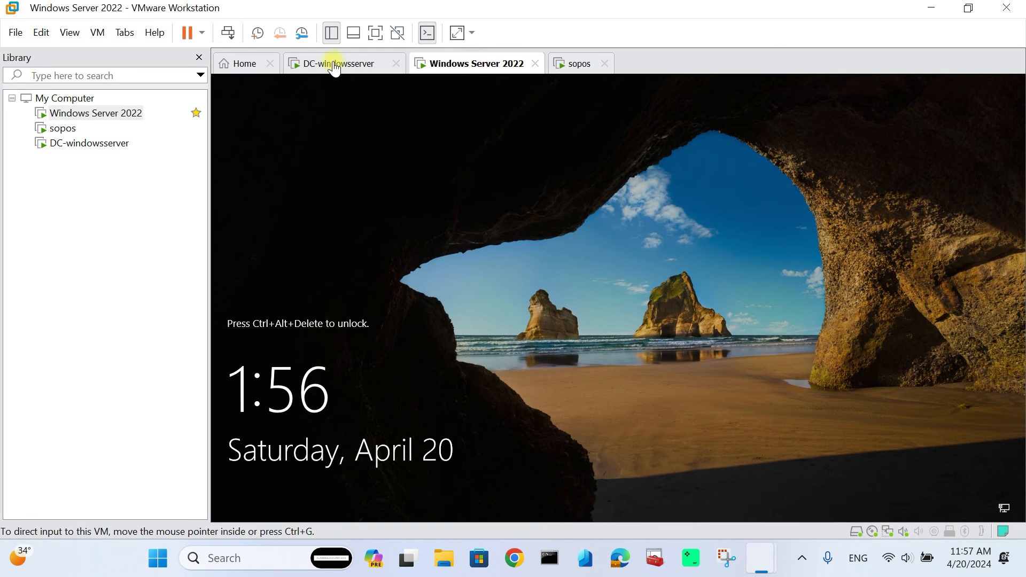
left_click(107, 32)
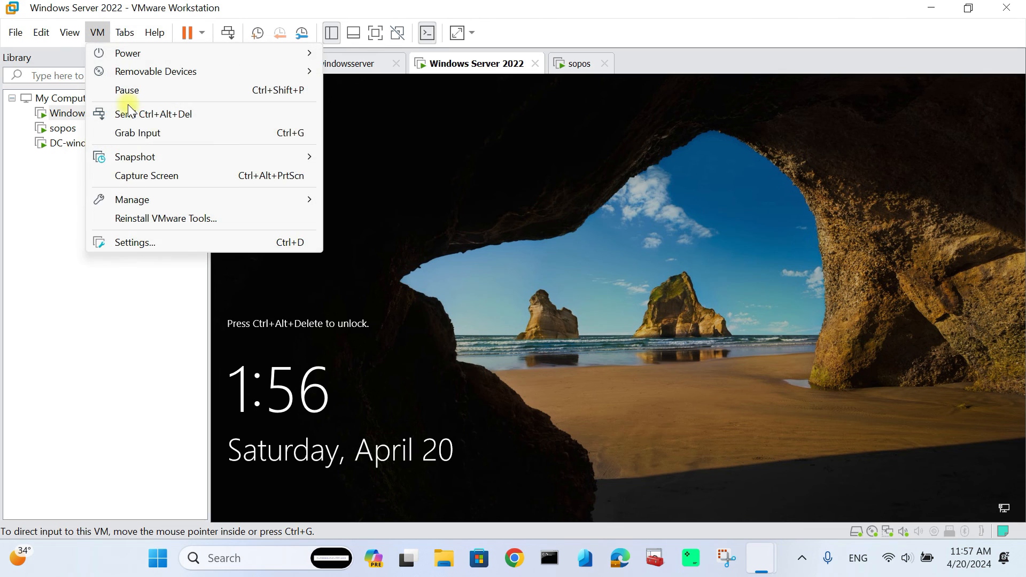
left_click(160, 113)
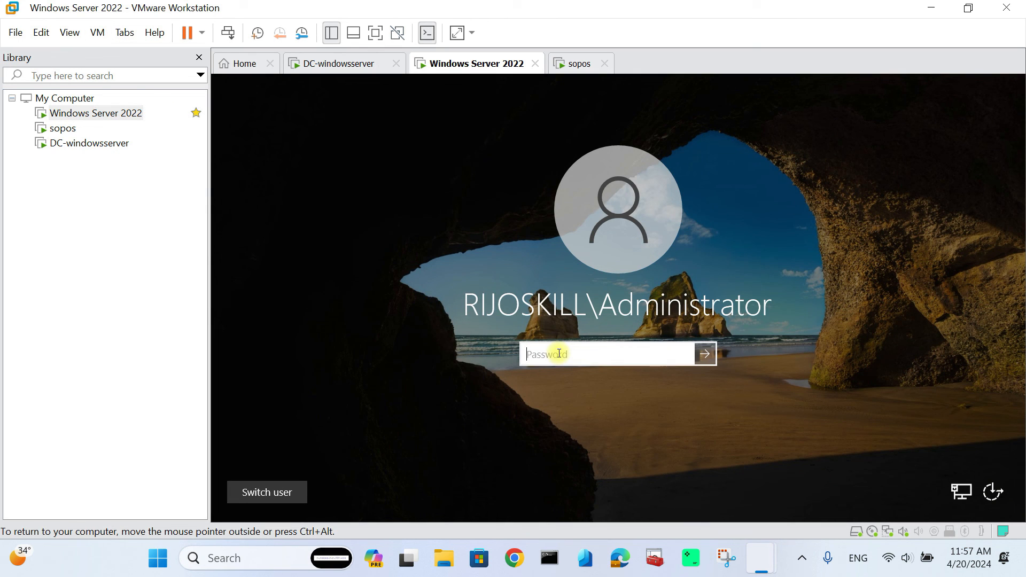
type("••••••••••••••••")
left_click(705, 363)
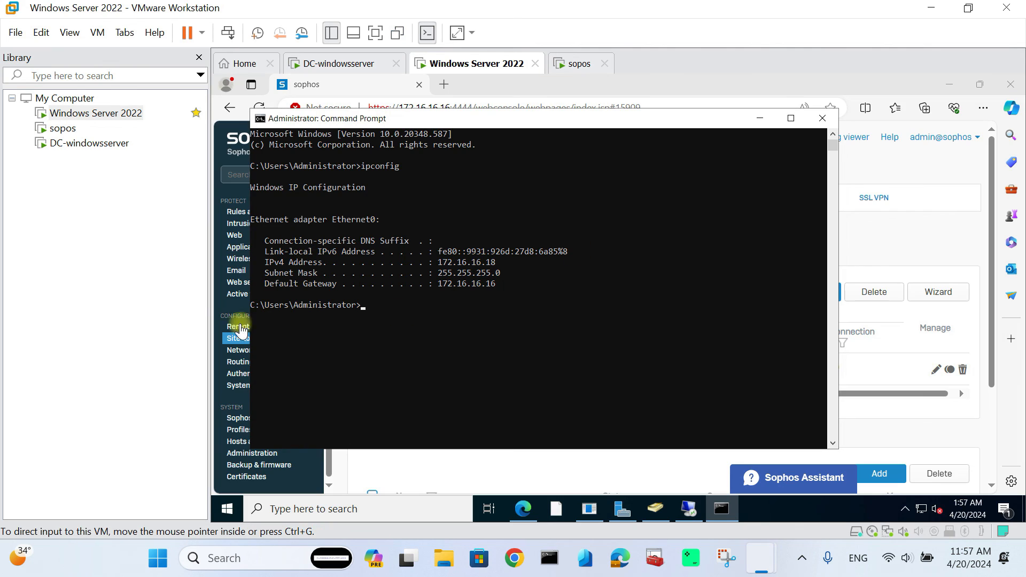
left_click(761, 118)
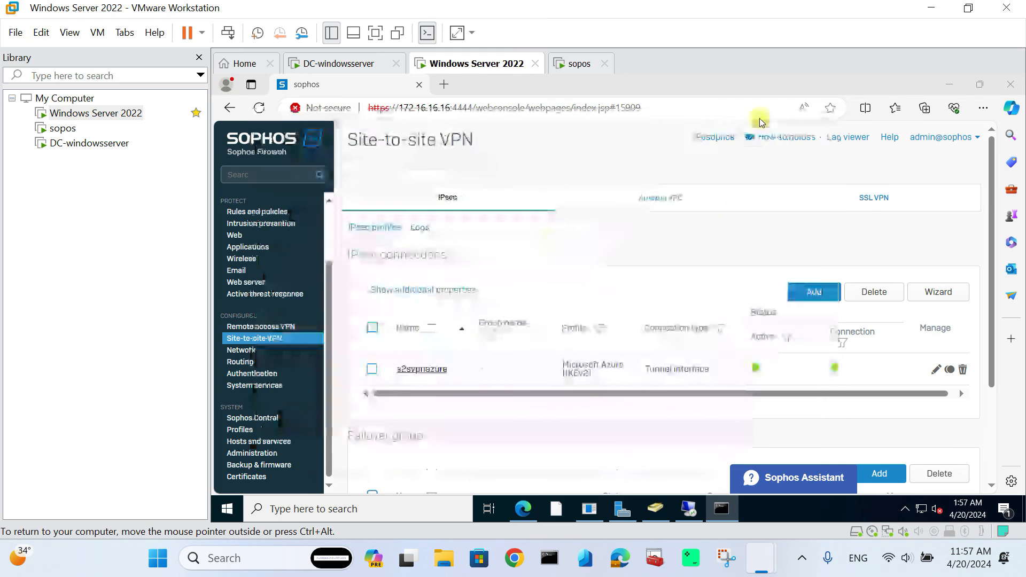
left_click(228, 509)
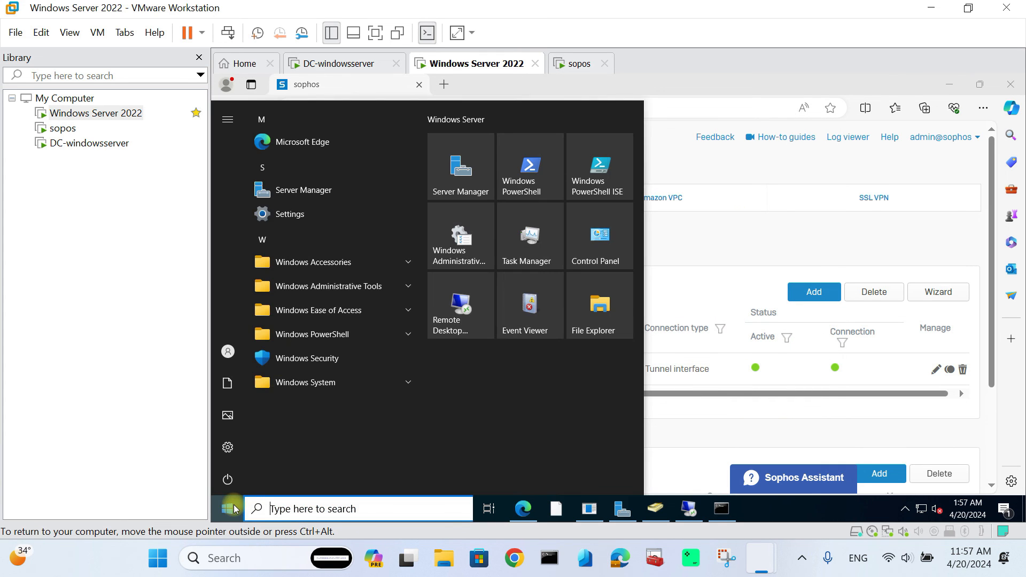
- In Active Directory Users and Computers, verify the domain user is a member of azurevpnp2s and Domain Users
left_click(346, 294)
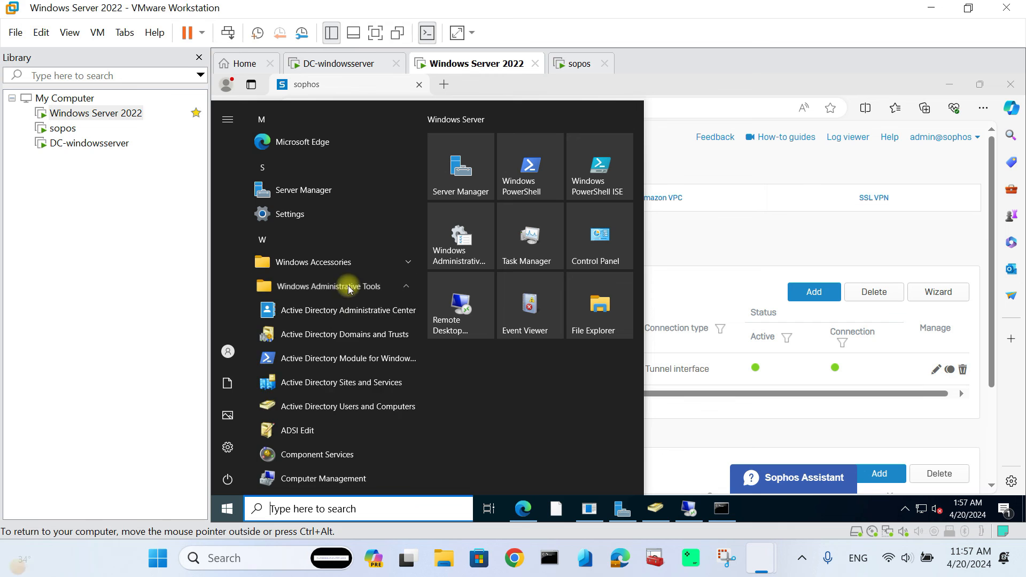
left_click(348, 406)
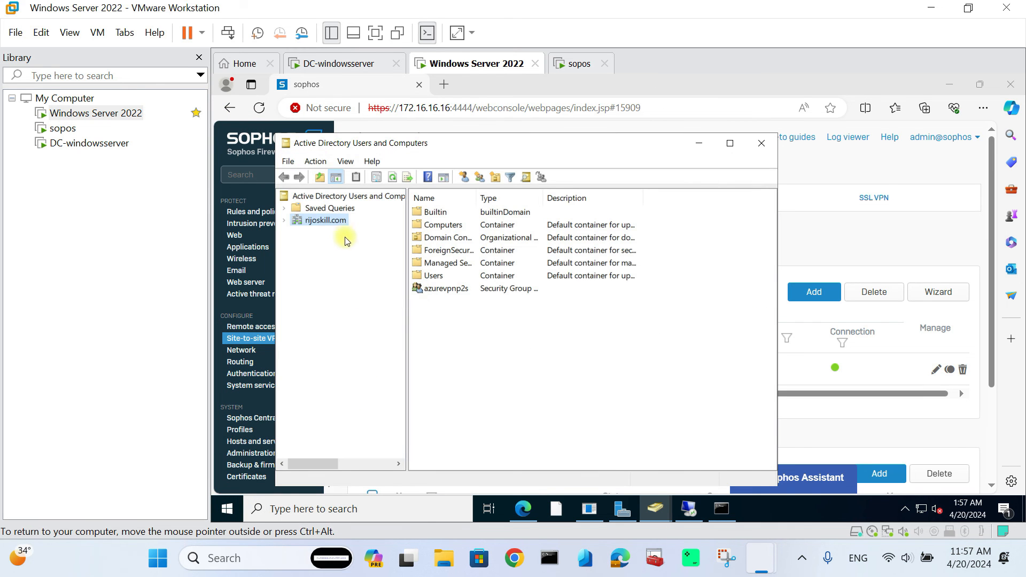
left_click(283, 221)
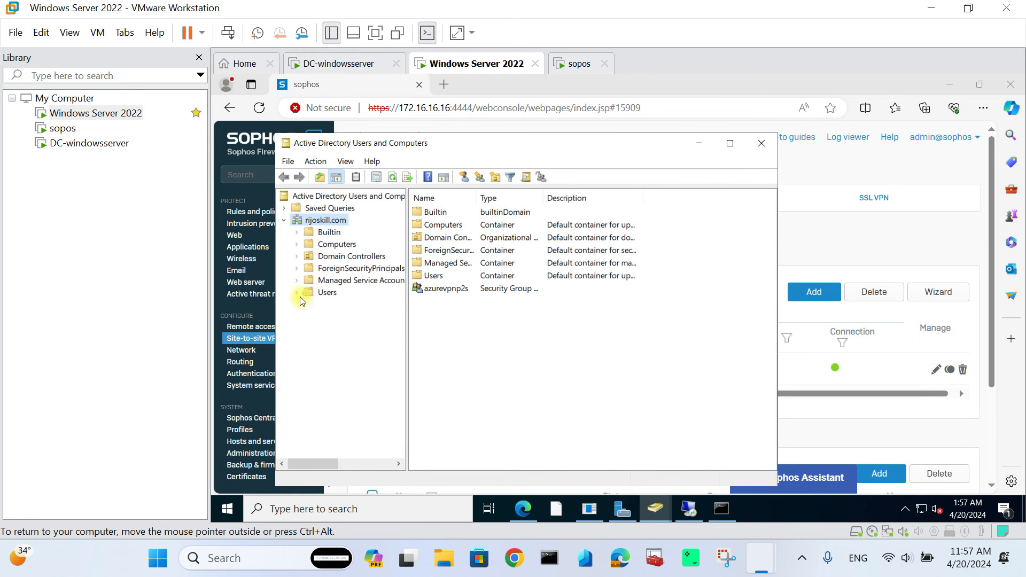
left_click(322, 298)
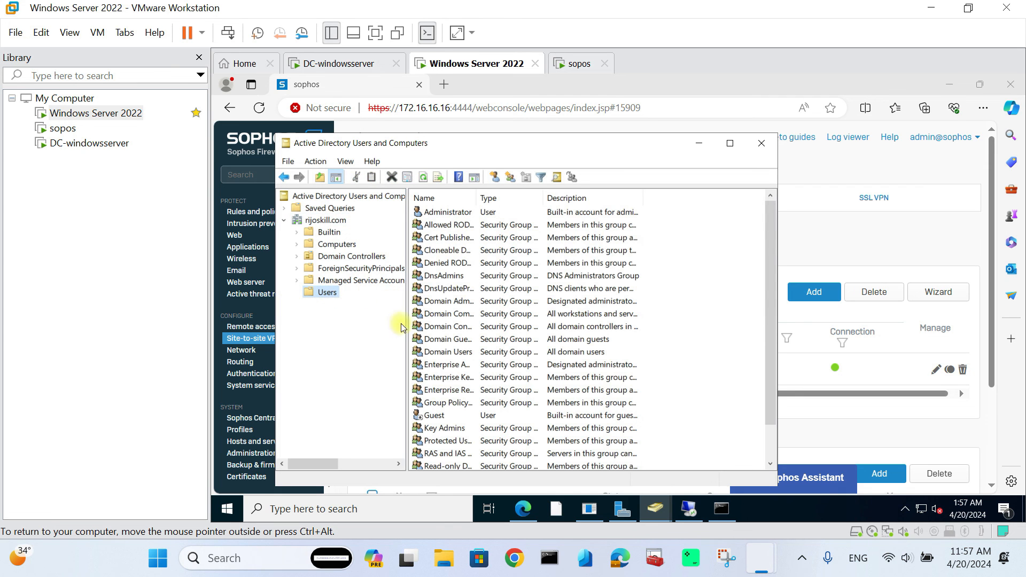
scroll(452, 311, "down", 1)
double_click(434, 441)
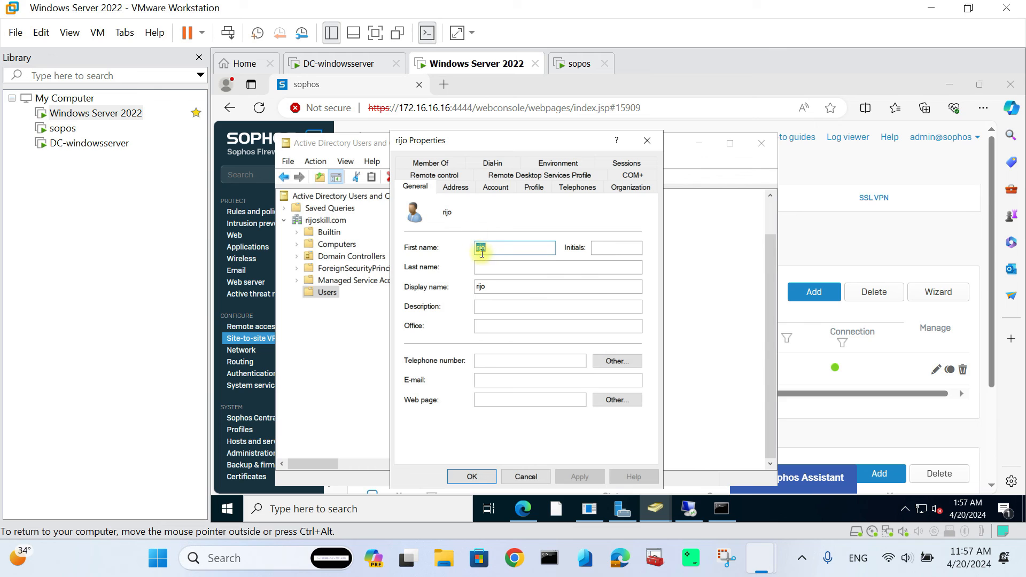
left_click(428, 163)
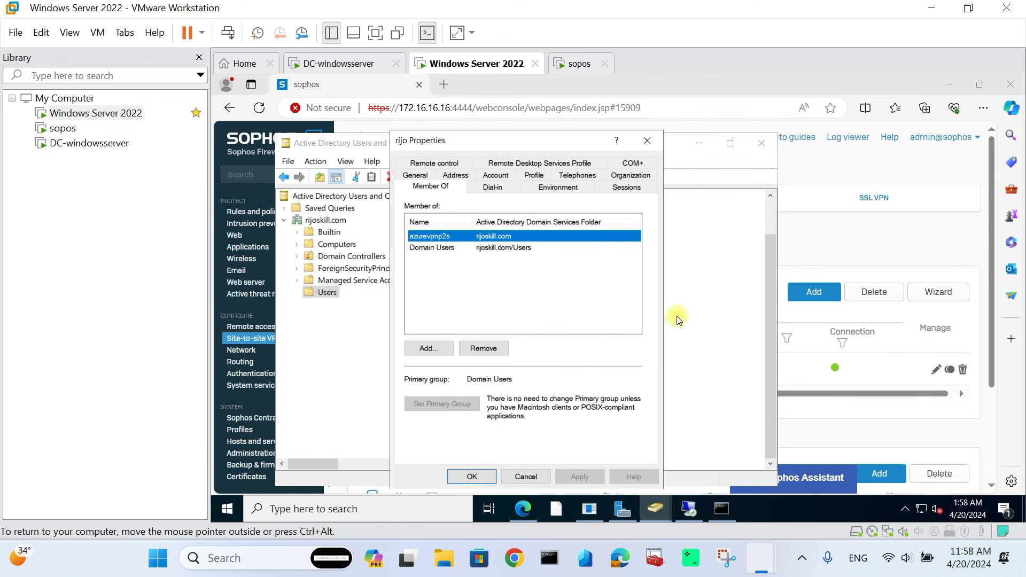
key("super+Tab")
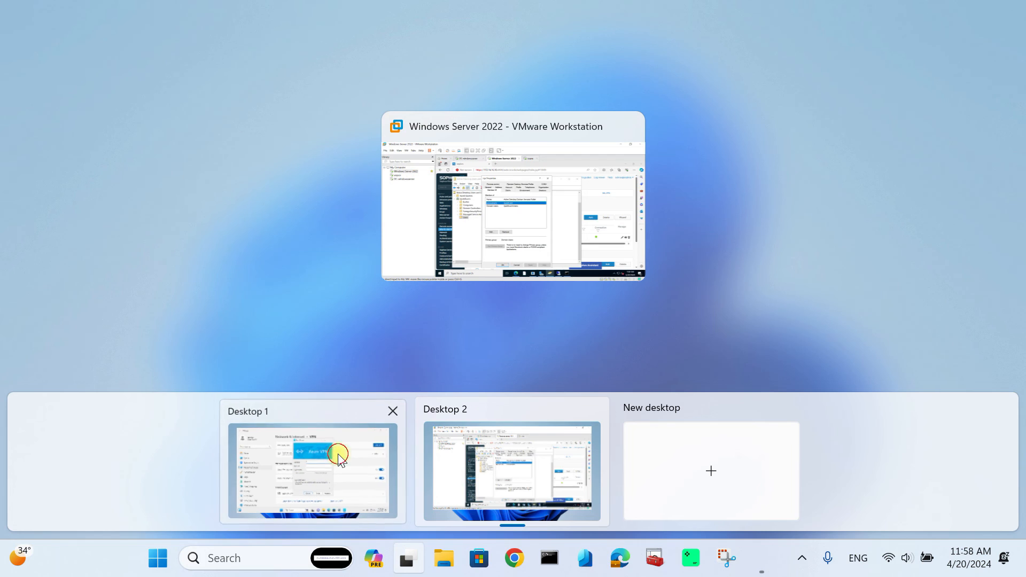
- Sign in to Vnet-ad-vpn with the domain user's e-mail and password and approve the elevation prompt
left_click(338, 454)
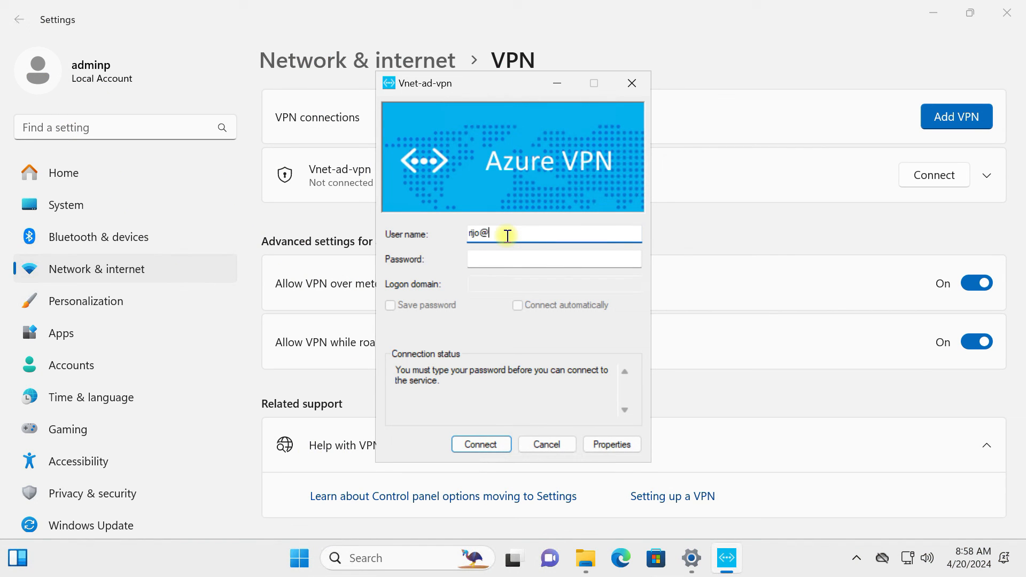
left_click(532, 260)
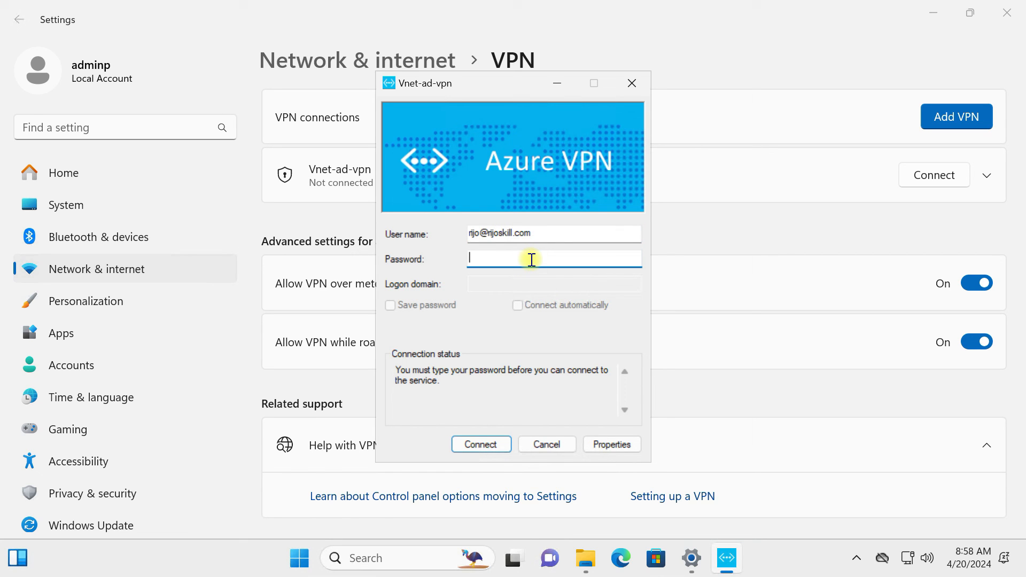
type("****")
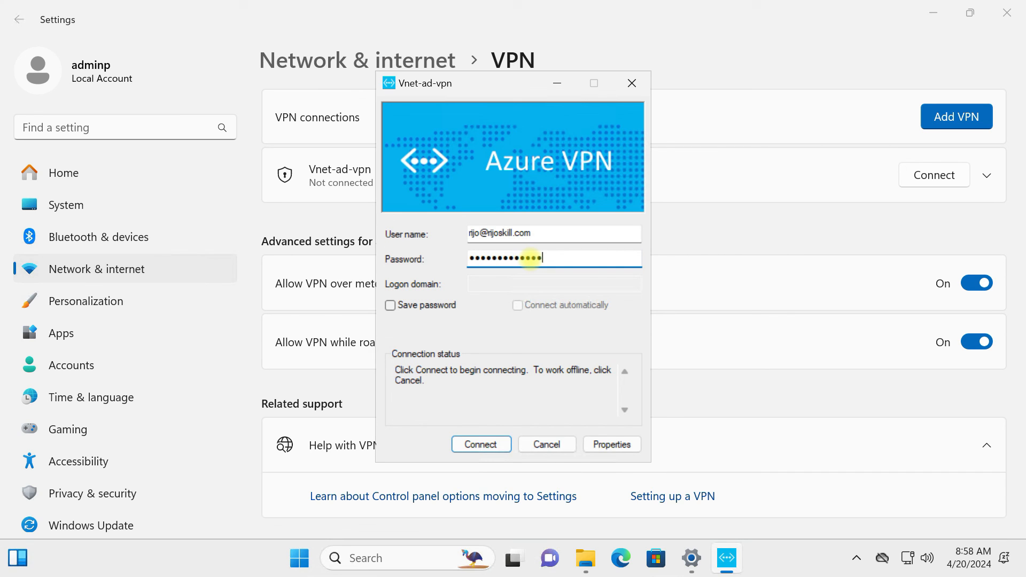
left_click(490, 445)
left_click(544, 345)
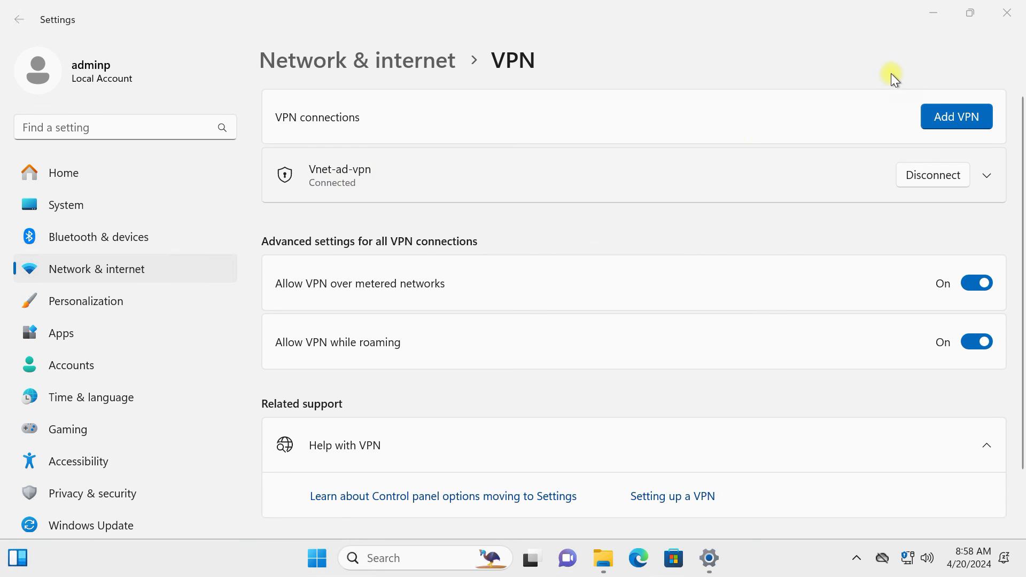
- Minimize Settings, launch Remote Desktop Connection from Start search, focus its Computer field, and show Task View
left_click(935, 11)
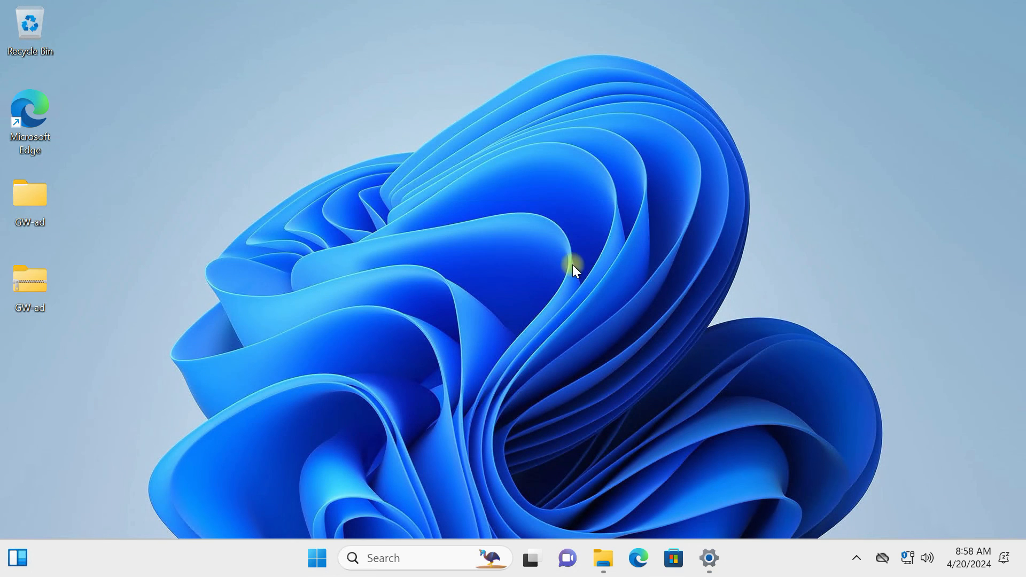
left_click(388, 556)
left_click(316, 557)
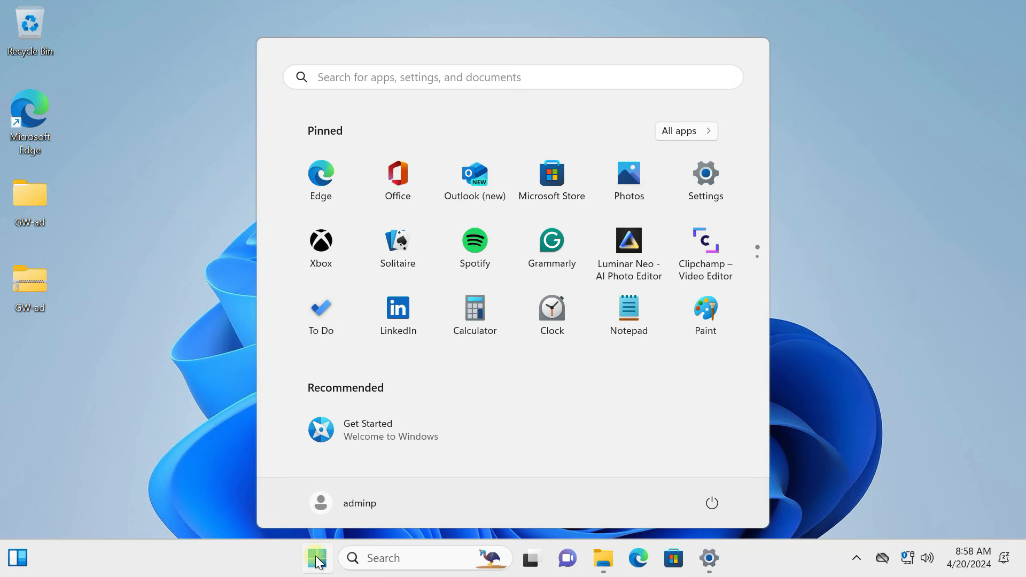
left_click(316, 558)
left_click(318, 559)
left_click(346, 80)
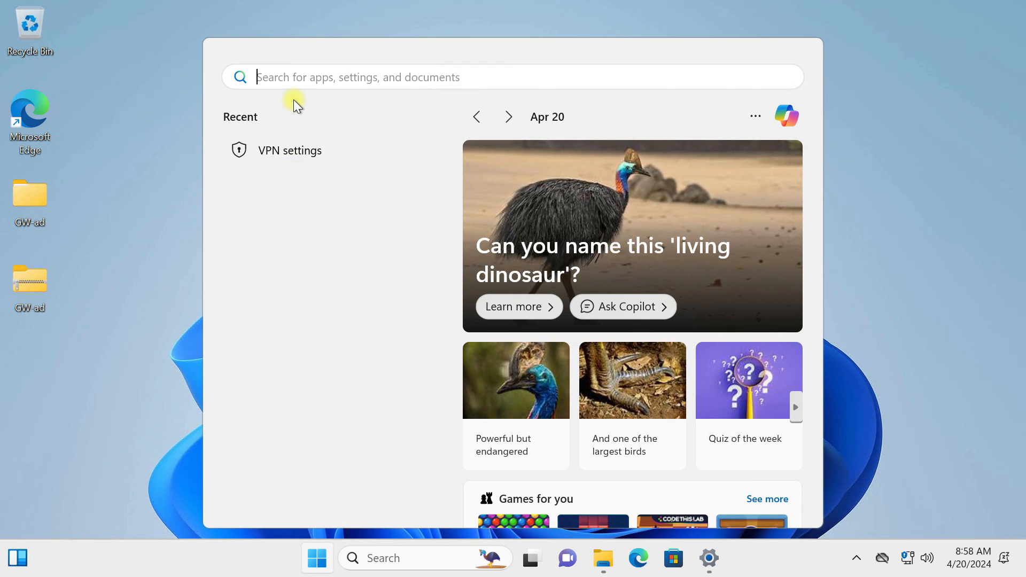
type("remo")
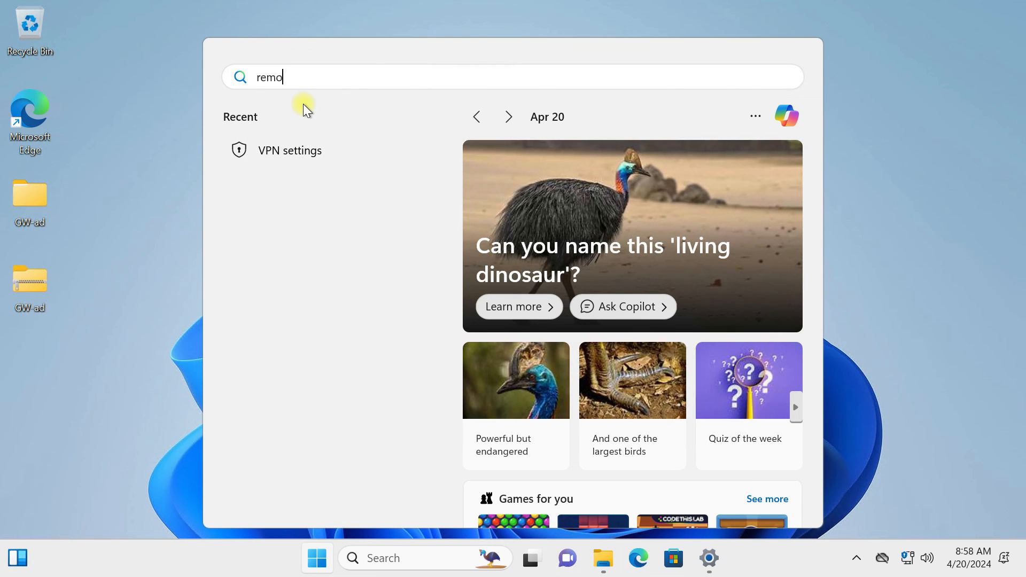
left_click(334, 202)
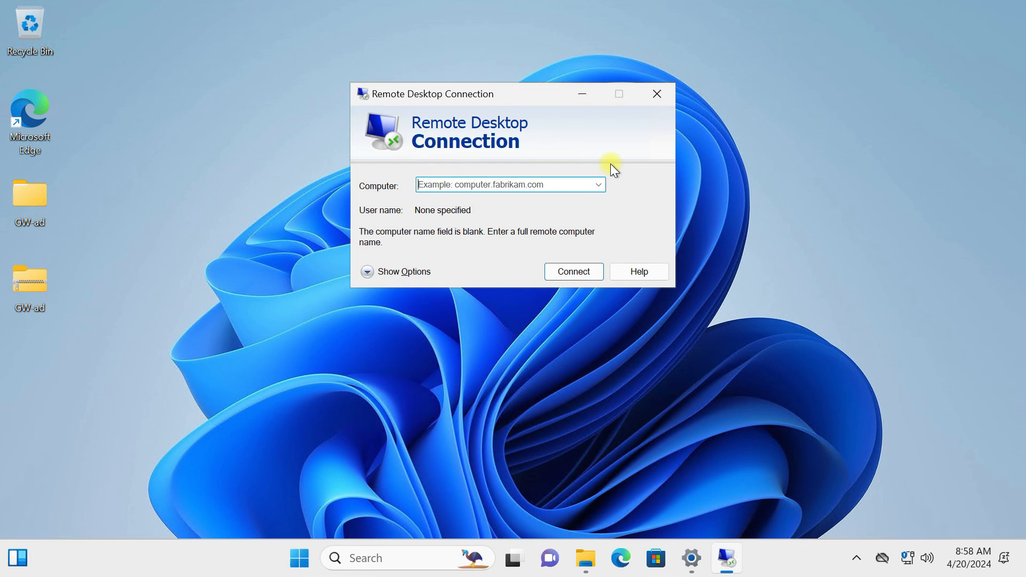
left_click(465, 184)
key("super+Tab")
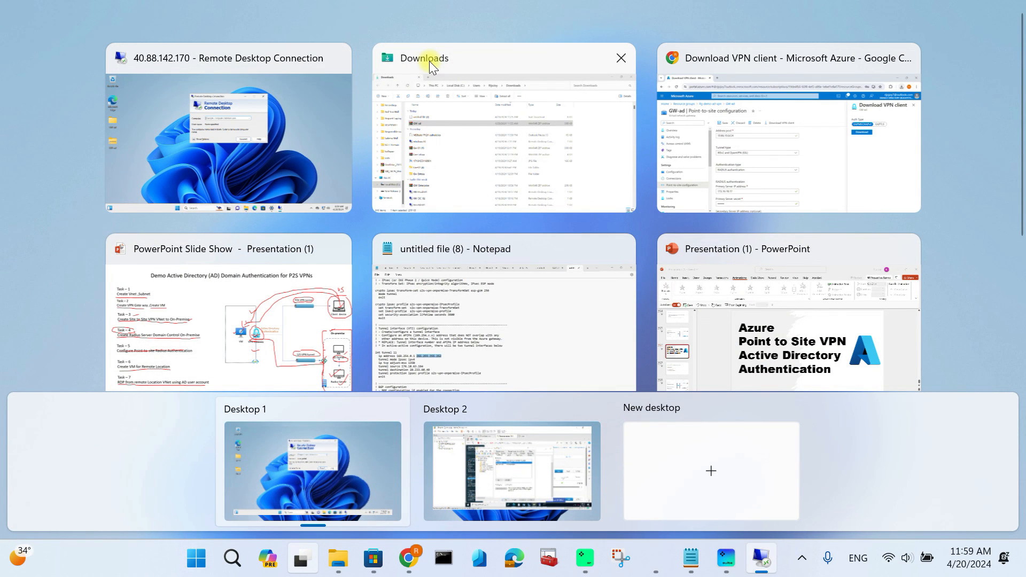
- Return to the Azure portal home, discarding unsaved edits, and open VM-01 from Virtual machines
left_click(775, 131)
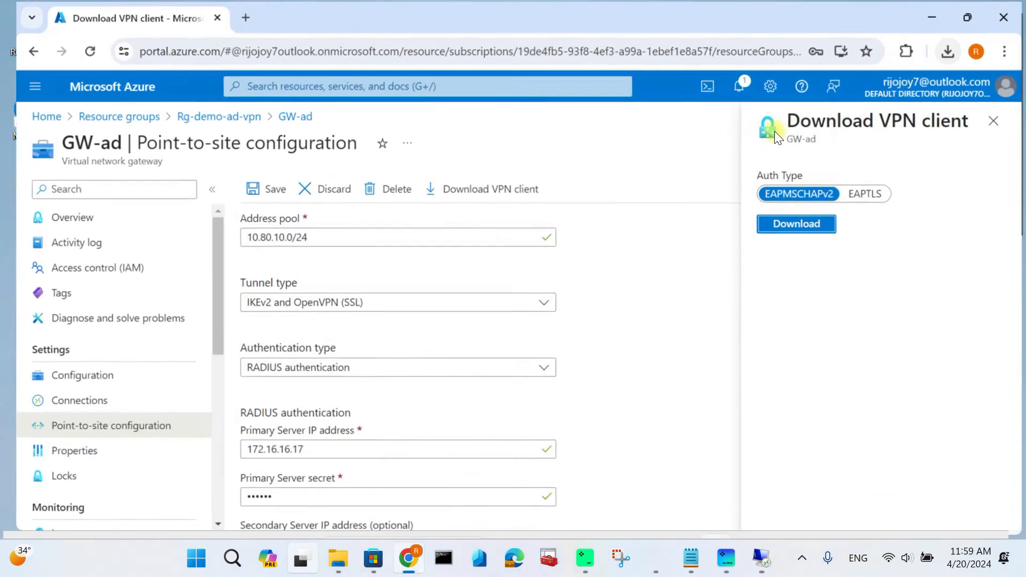
left_click(119, 85)
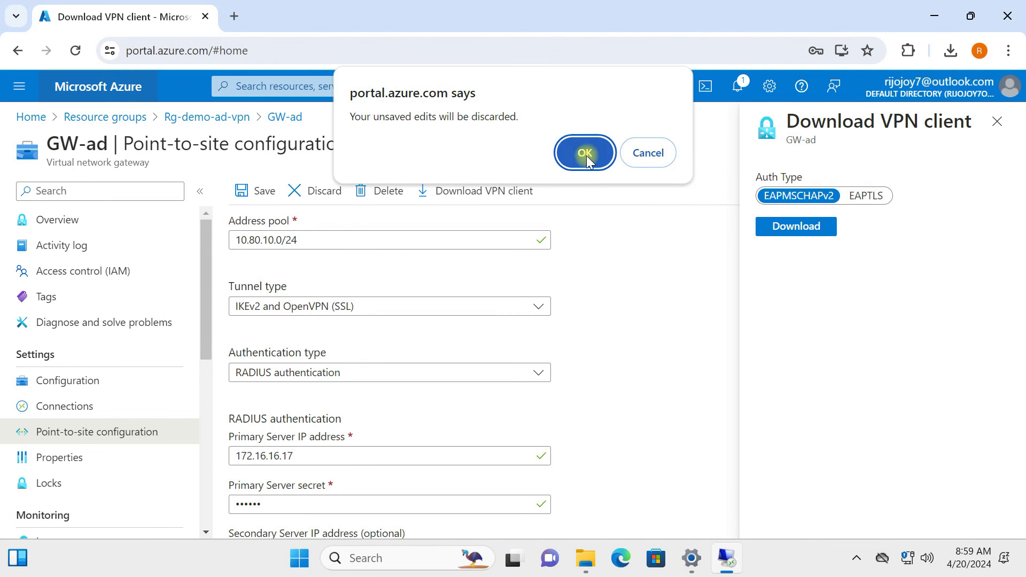
left_click(587, 156)
left_click(282, 191)
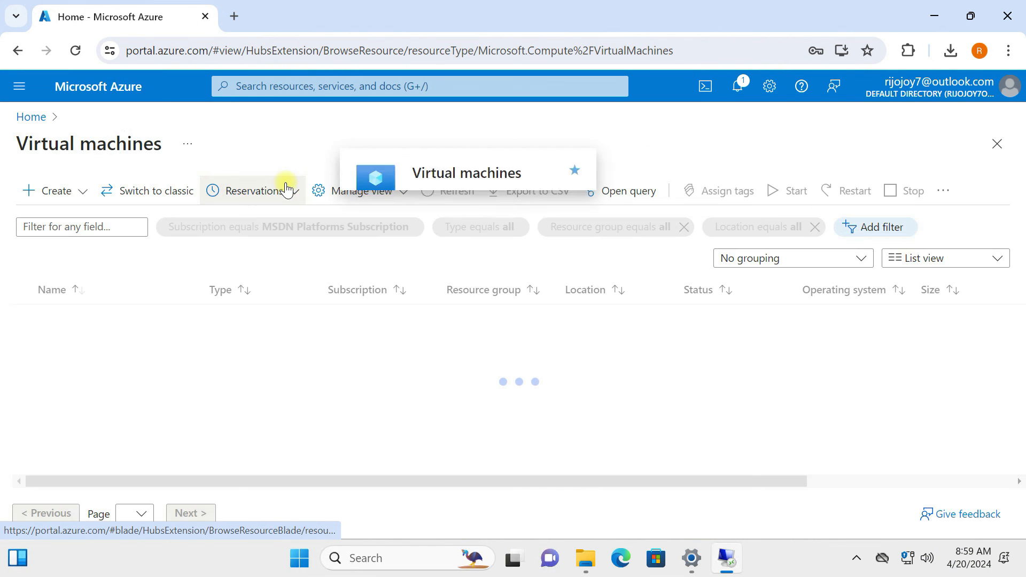
left_click(69, 320)
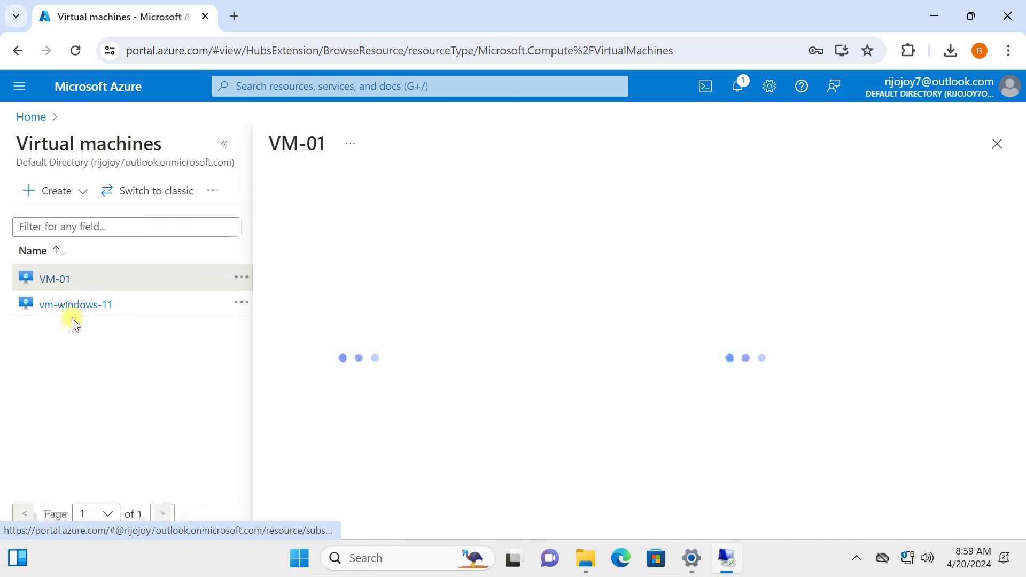
- Copy VM-01's private IP address 10.10.2.4, then bring up Task View
left_click(224, 144)
scroll(759, 390, "down", 10)
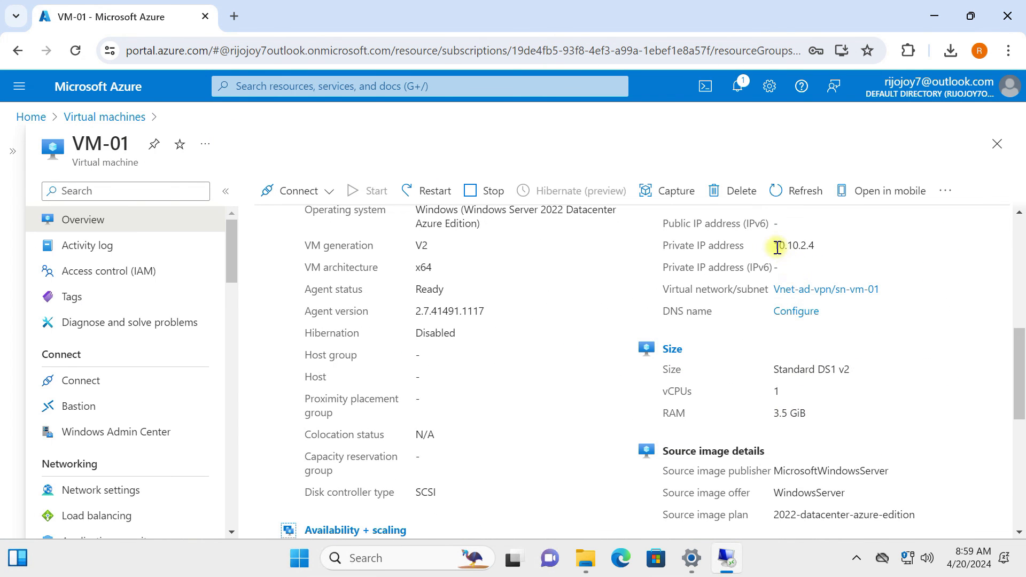
left_click_drag(777, 247, 818, 248)
right_click(804, 246)
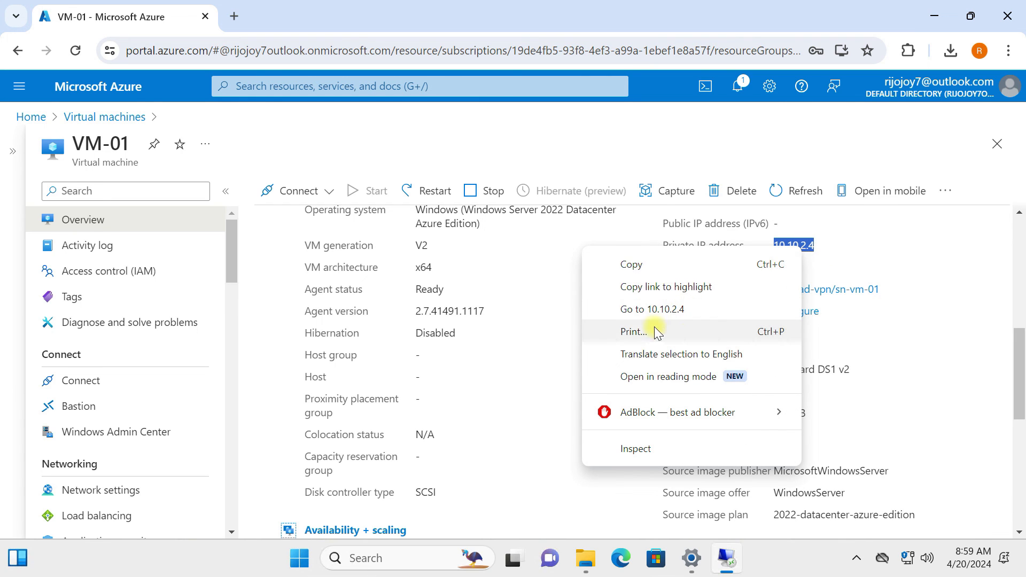
left_click(685, 265)
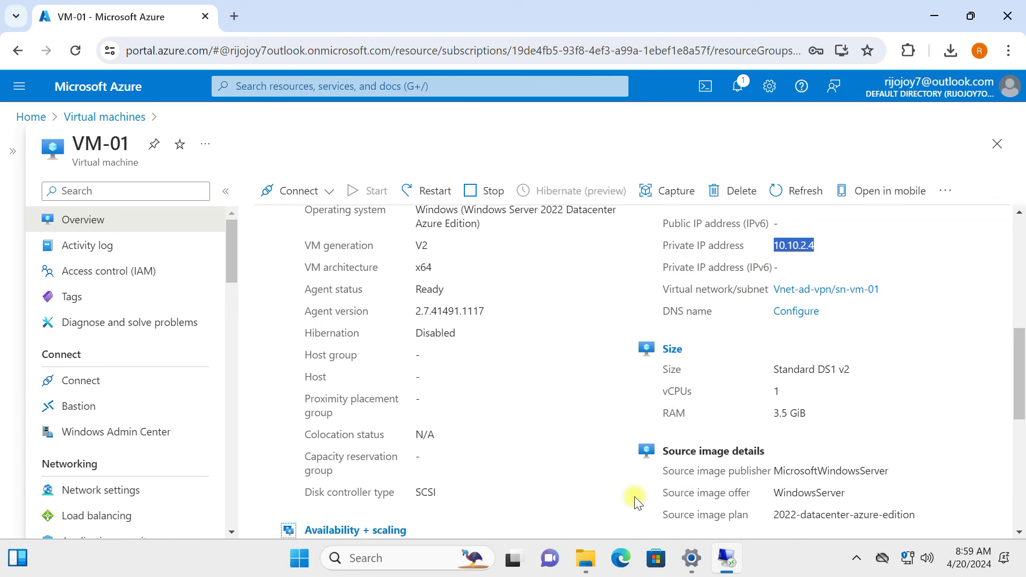
key("super+Tab")
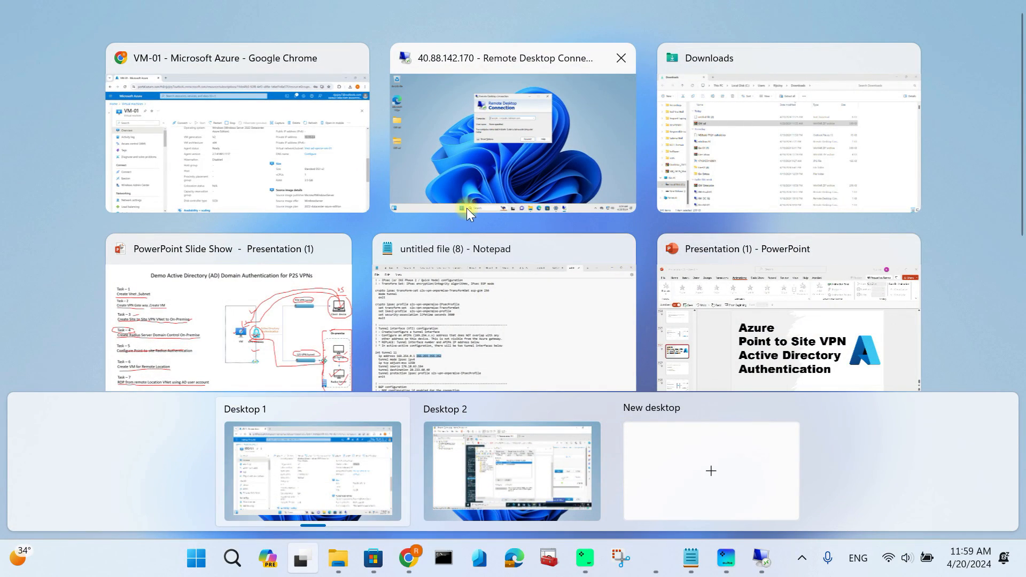
- Paste 10.10.2.4 as the computer address and enter the admin user name under Show Options
left_click(528, 140)
left_click(454, 181)
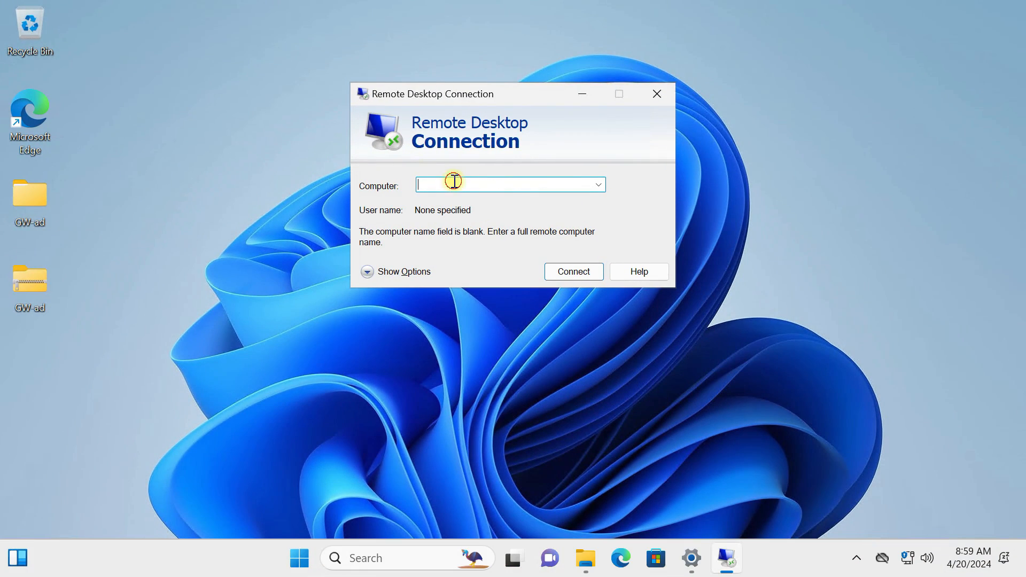
key("ctrl+v")
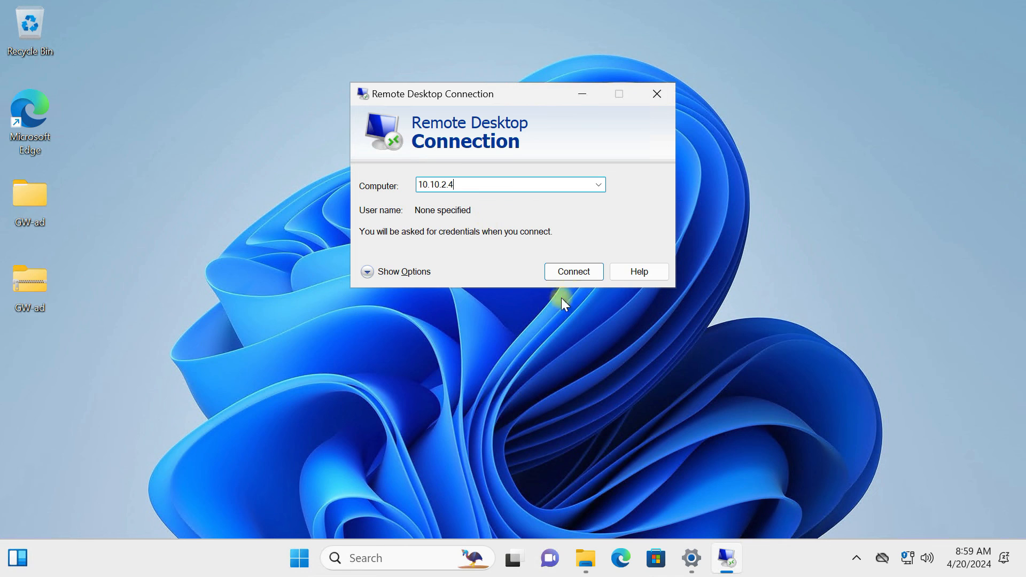
left_click(375, 271)
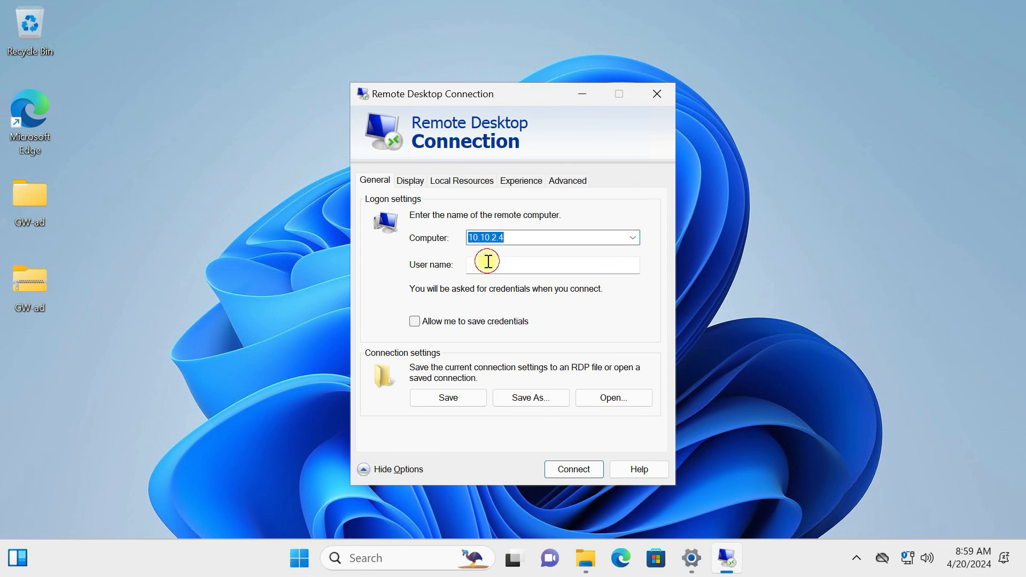
left_click(488, 263)
type("adminp")
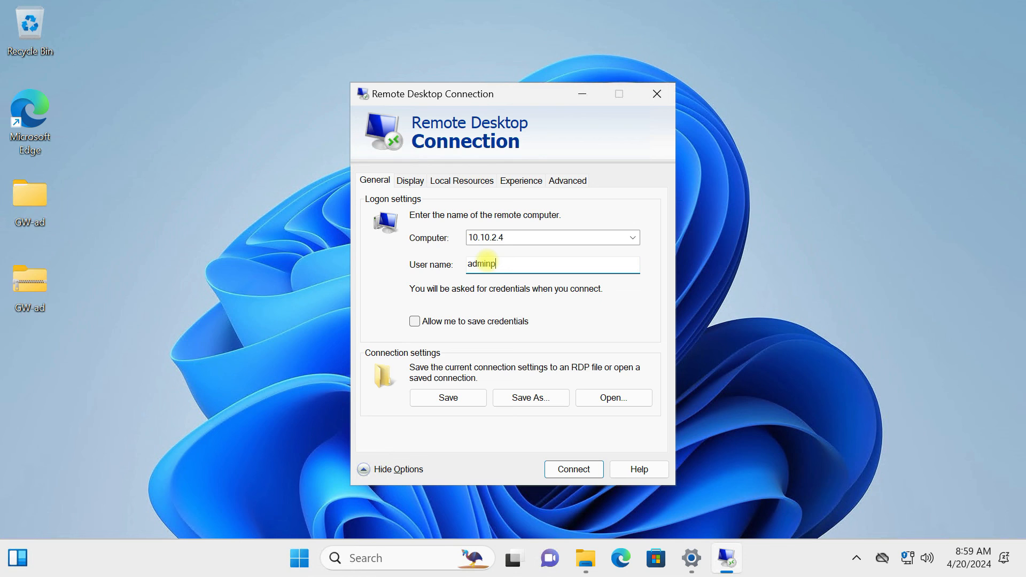
- Connect with the account password, accept the certificate warning, and minimize the VM-01 session
left_click(572, 470)
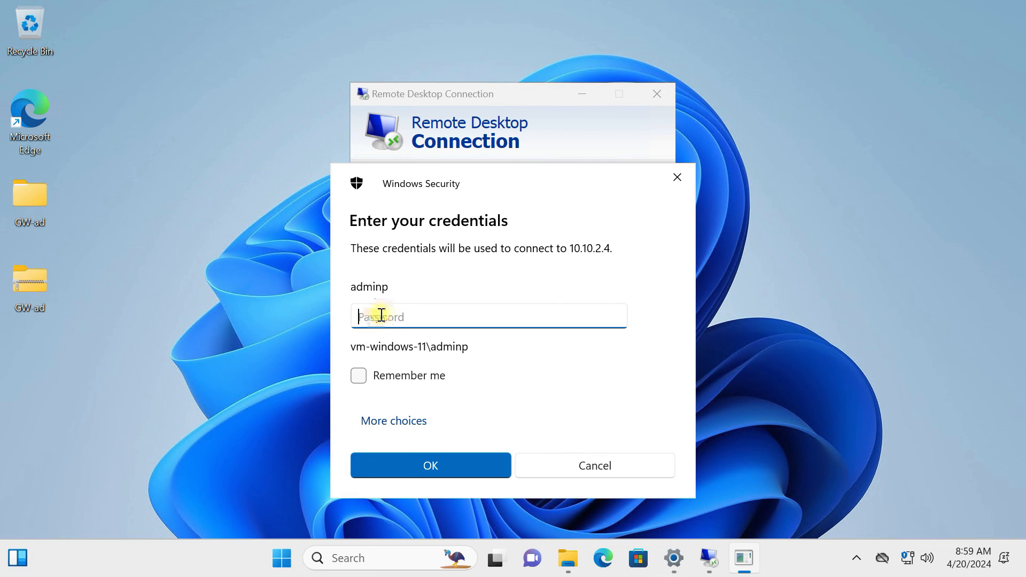
type("•")
key("BackSpace")
type("•••")
key("BackSpace")
key("BackSpace")
key("BackSpace")
type("•••••••••••••••")
left_click(456, 473)
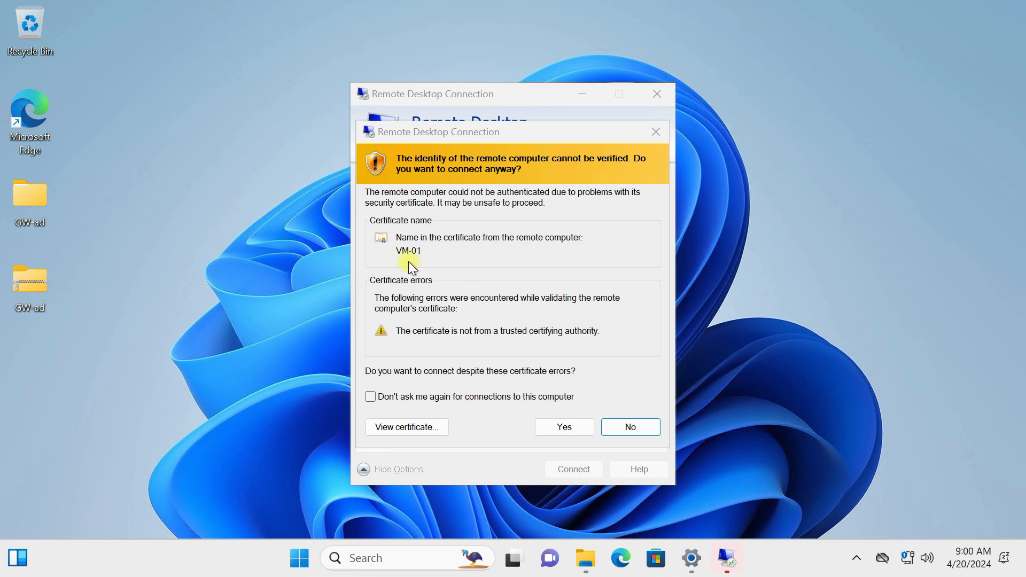
left_click(564, 425)
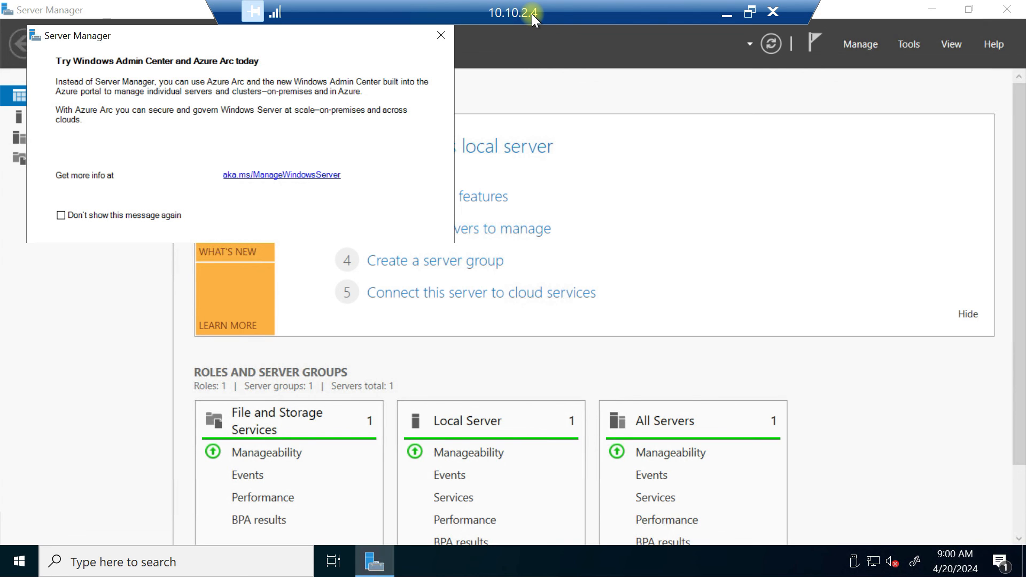
left_click(726, 16)
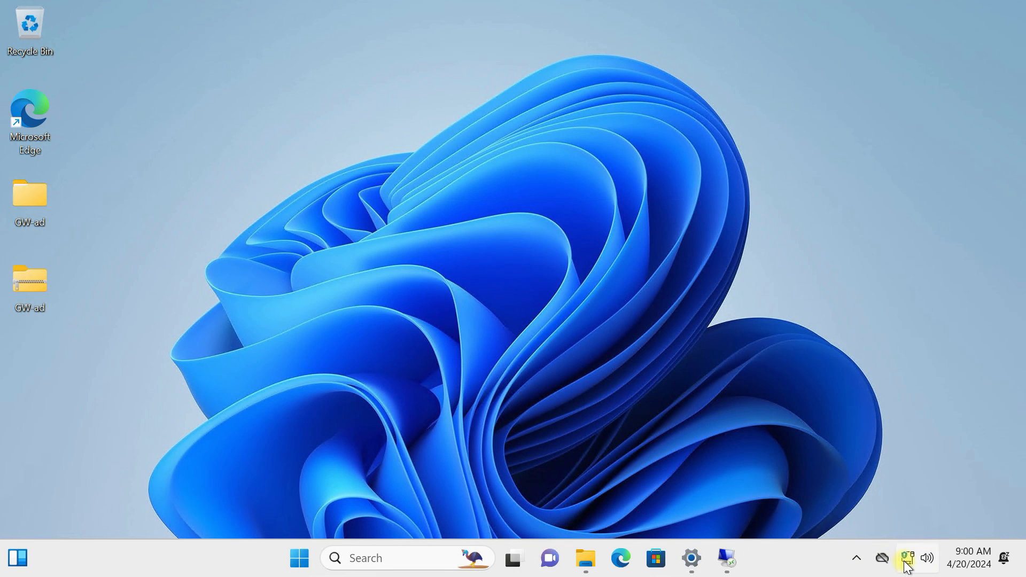
- Restore Settings, view the Vnet-ad-vpn traffic stats, and disconnect the VPN
mouse_move(907, 561)
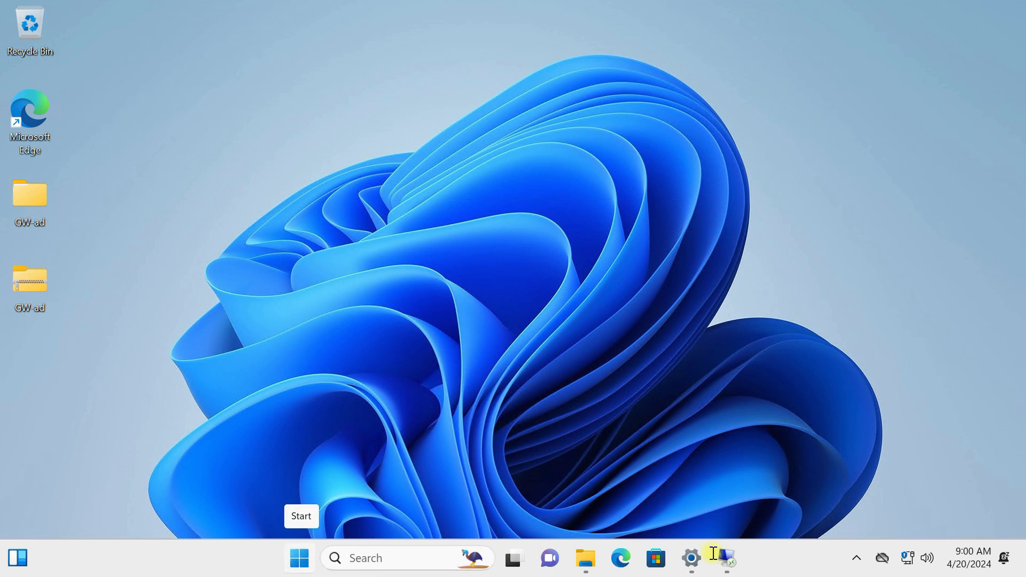
left_click(693, 556)
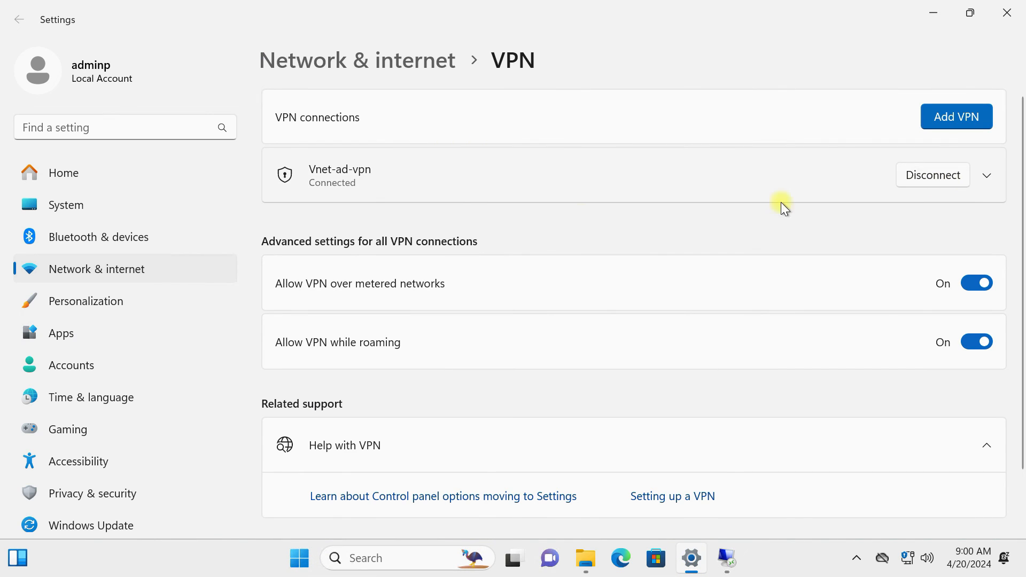
left_click(988, 176)
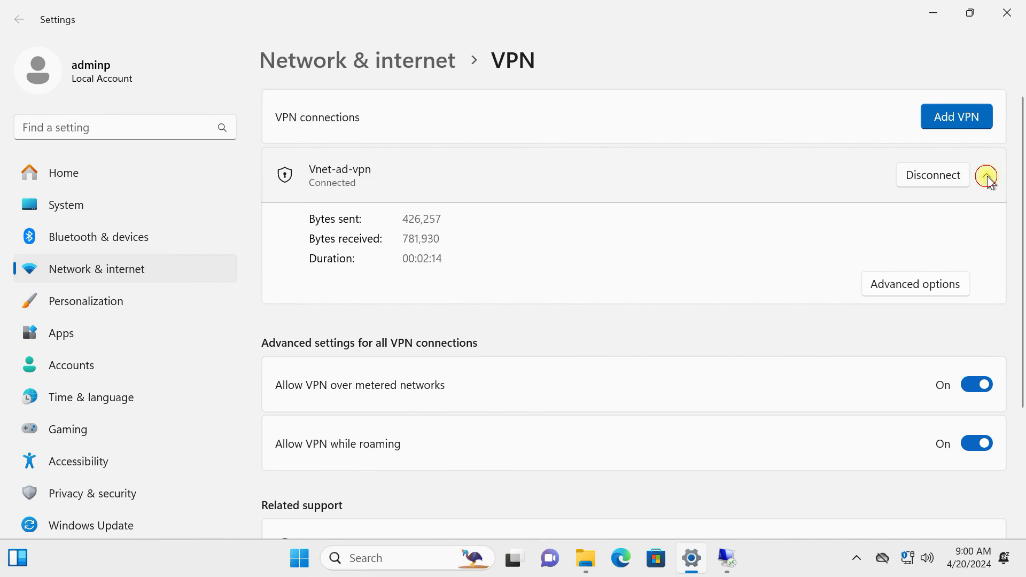
left_click(988, 176)
left_click(987, 175)
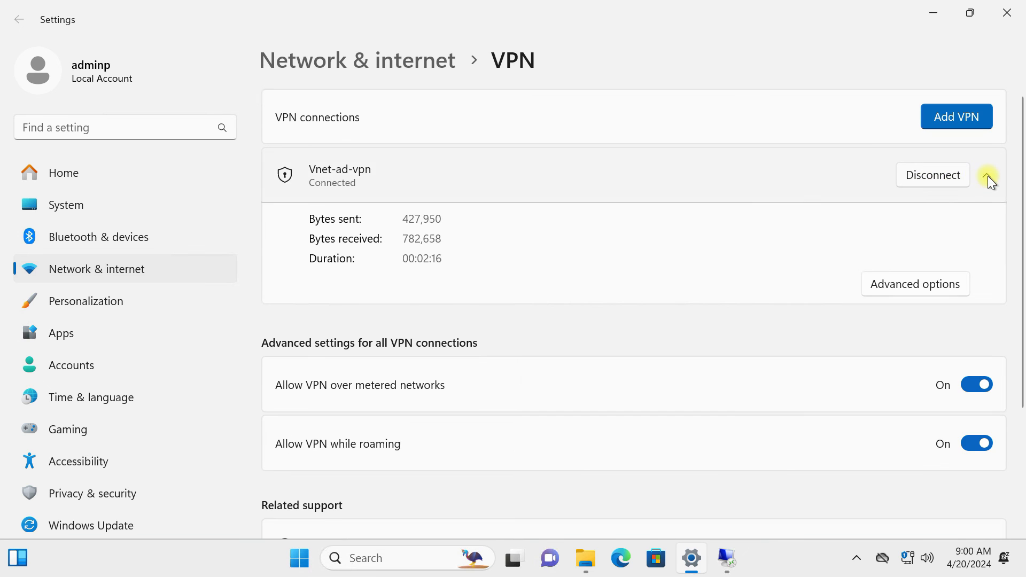
left_click(926, 178)
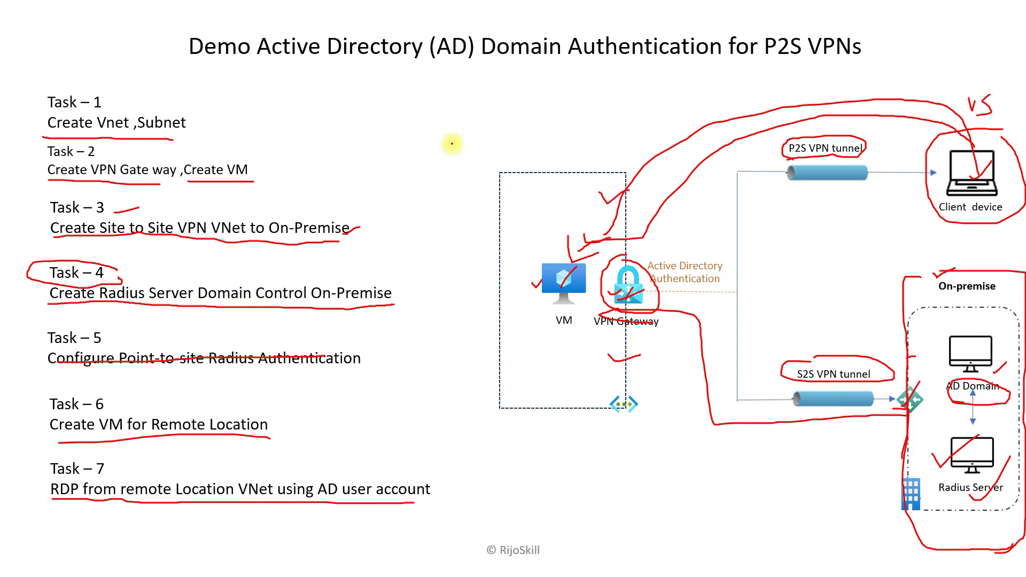
- Draw a red pen line under the 'Demo Active Directory (AD) Domain Authentication for P2S VPNs' title
left_click_drag(266, 67, 856, 62)
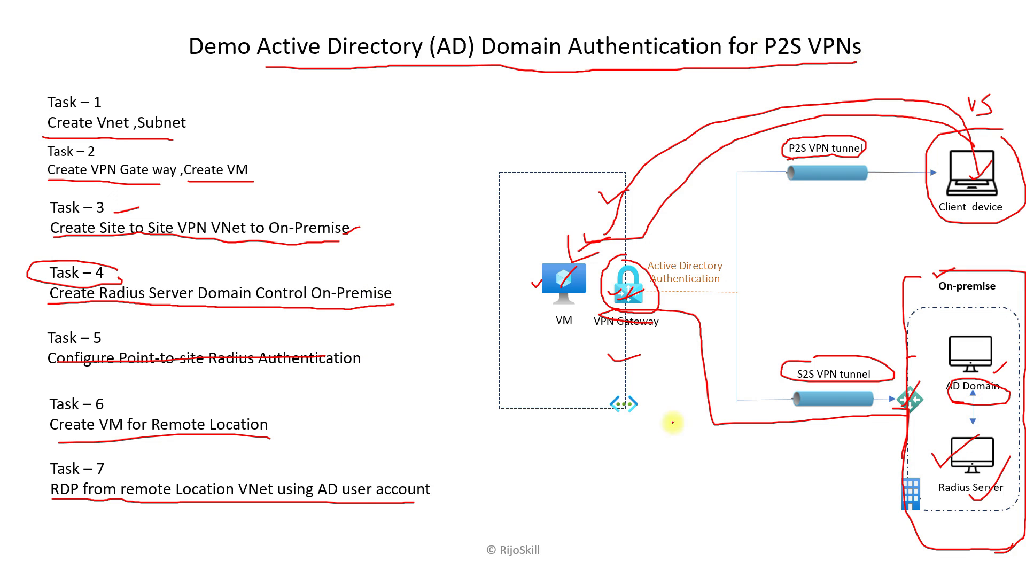